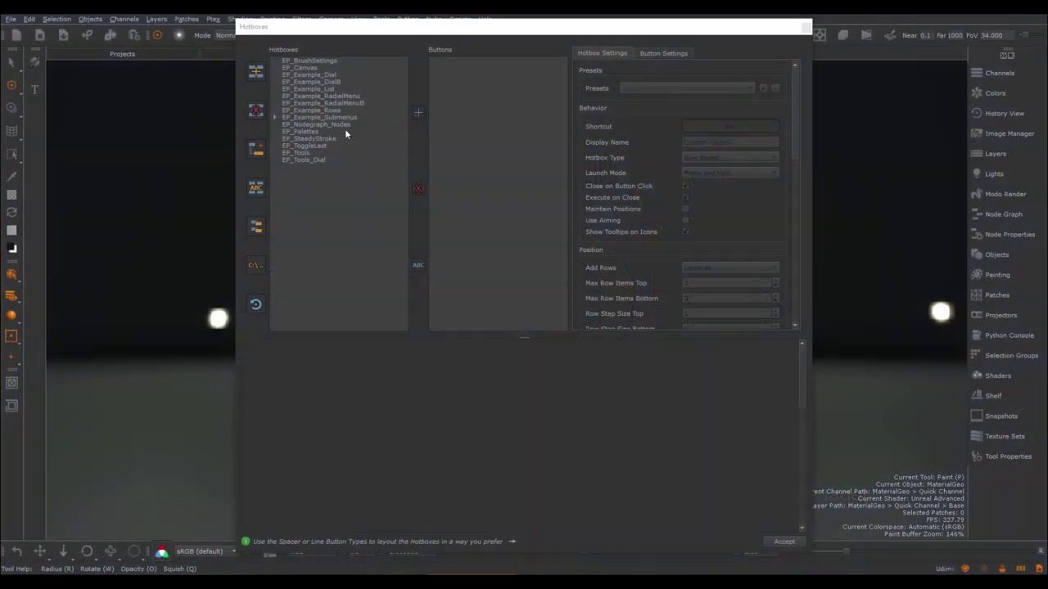
Step: Preview the EP_Example_List and EP_Canvas hotboxes and close the hotbox editor
left_click(316, 89)
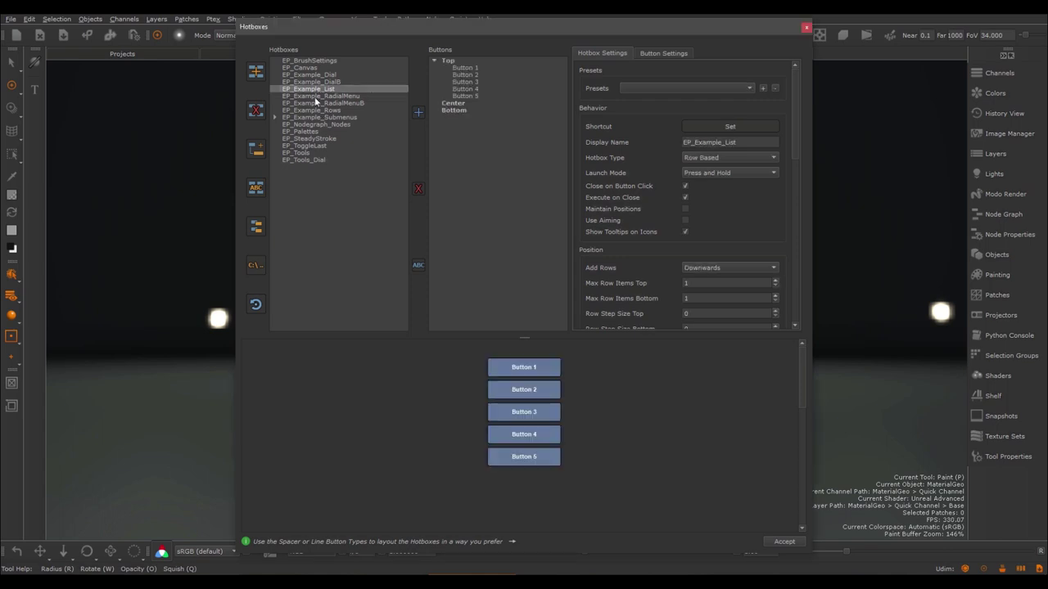
left_click(303, 68)
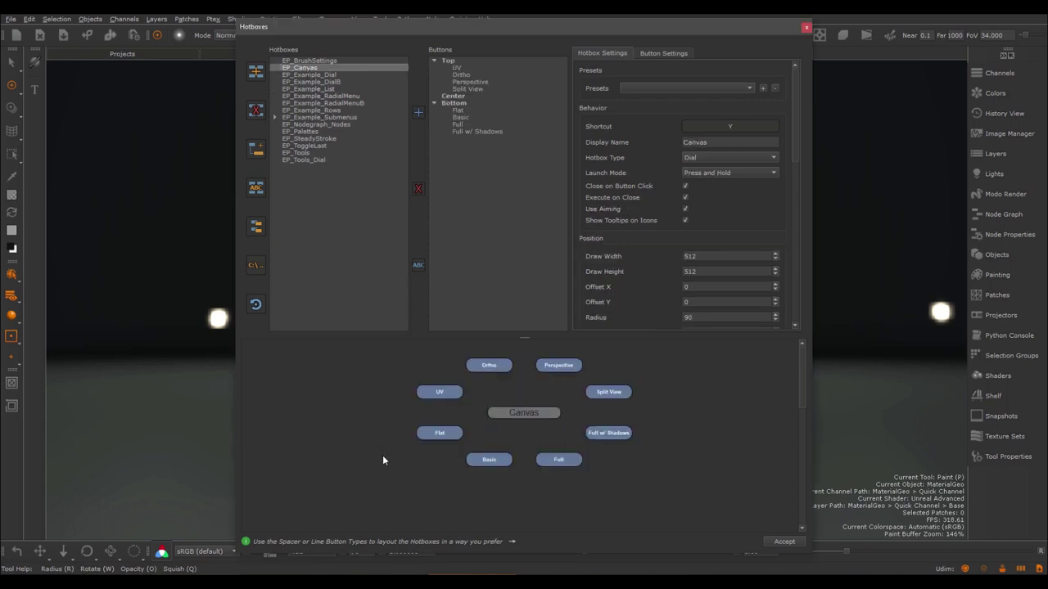
left_click(806, 27)
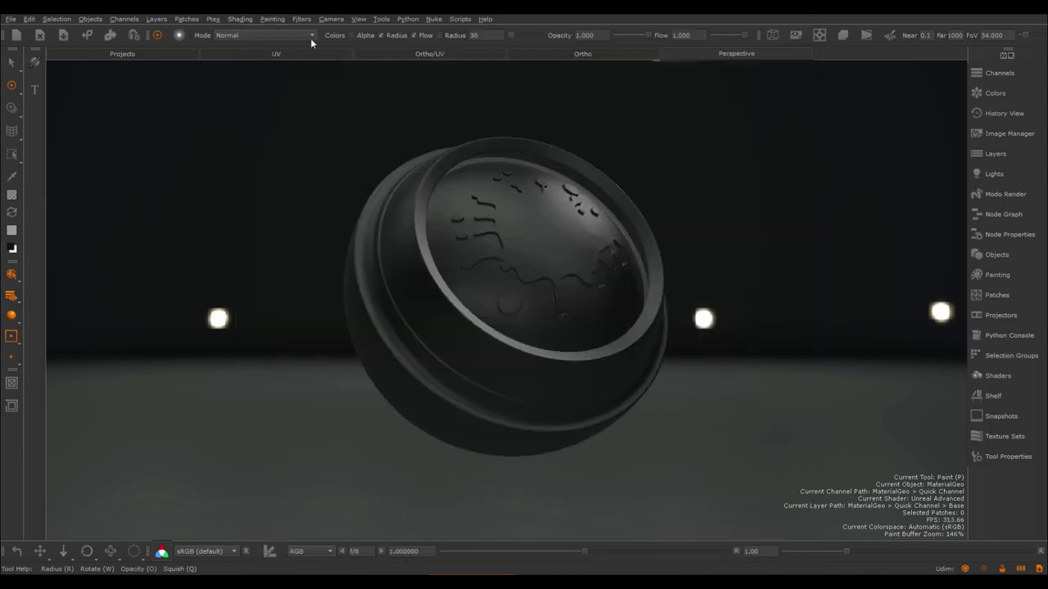
Step: Reopen the hotbox editor and preview the EP_Example_DialB, EP_Palettes, EP_SteadyStroke and EP_Example_RadialMenuB layouts
left_click(29, 19)
left_click(50, 66)
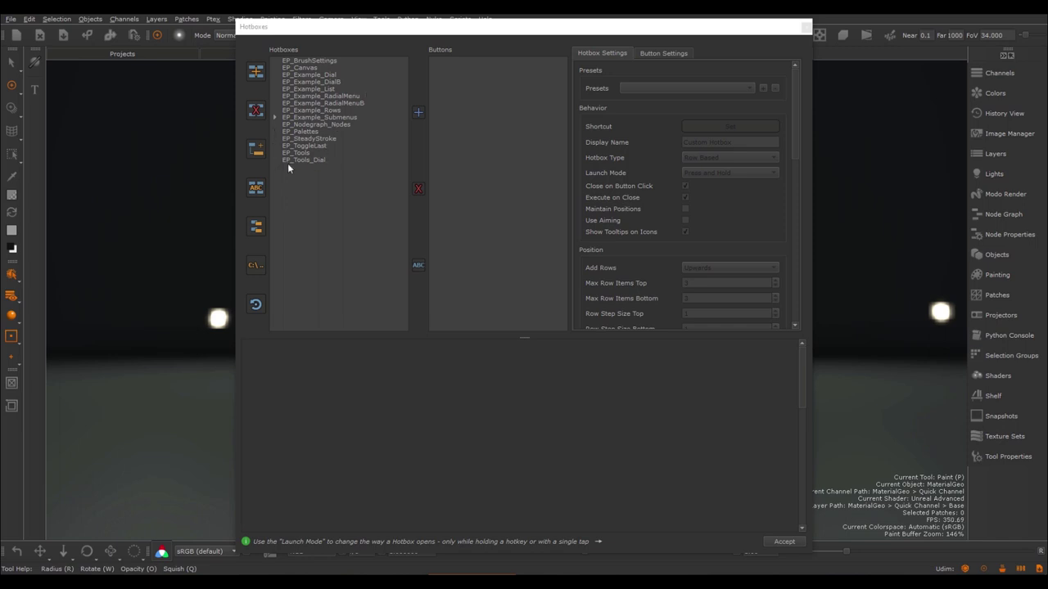
left_click(325, 82)
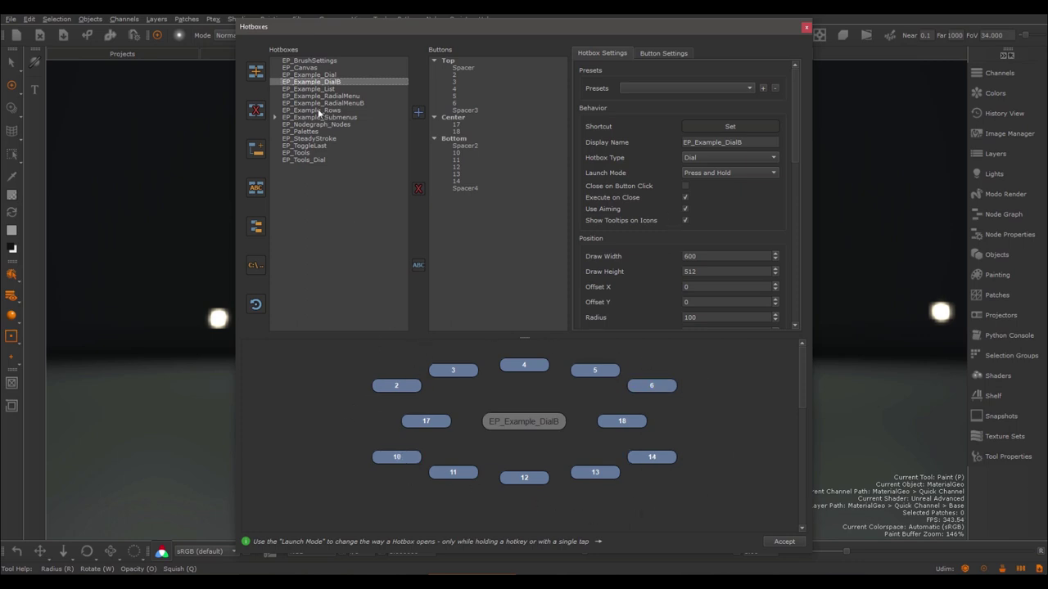
left_click(302, 132)
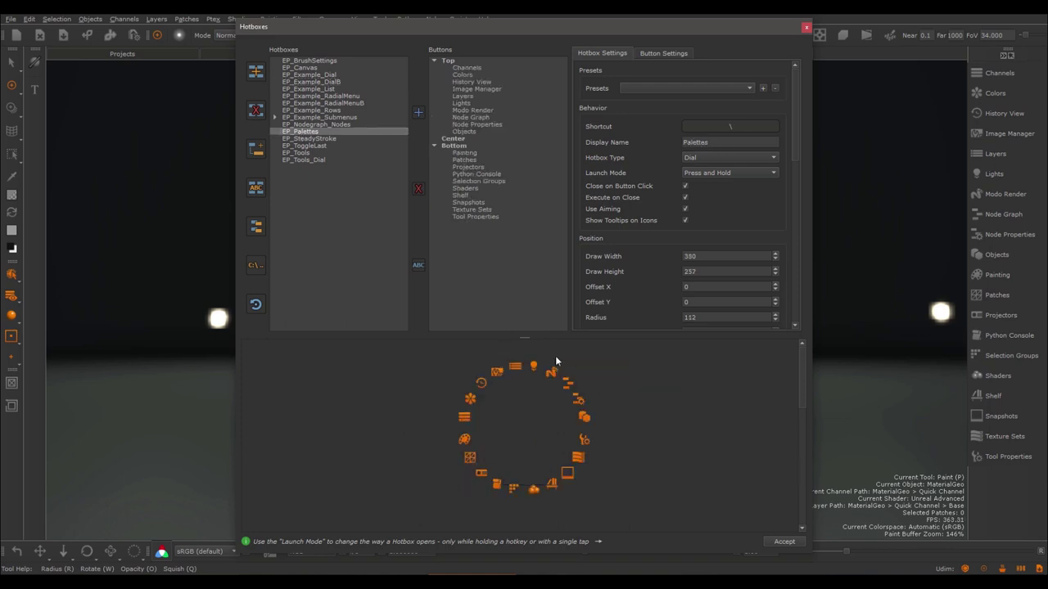
left_click(316, 140)
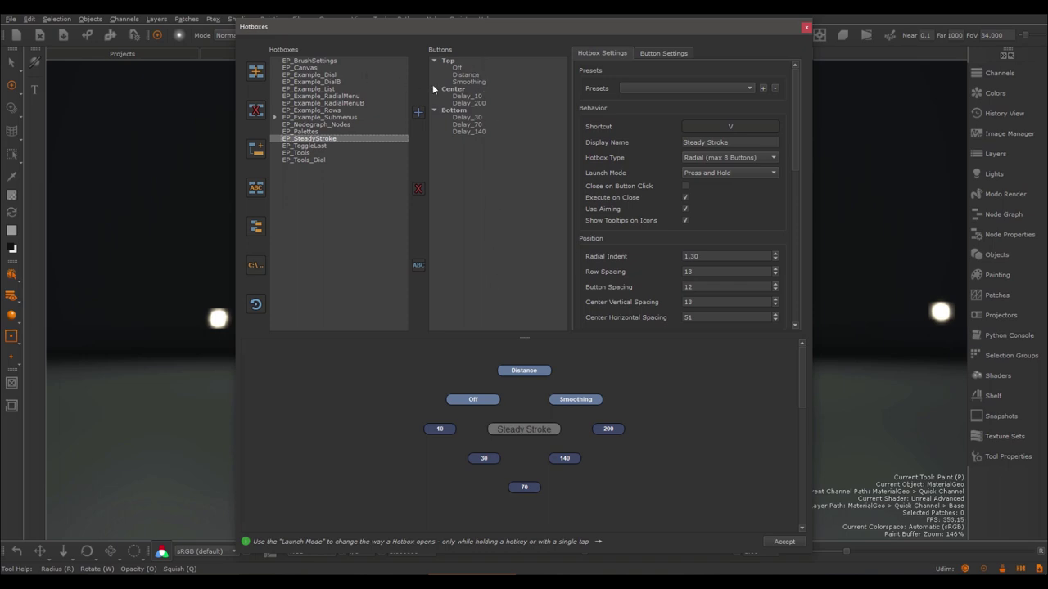
left_click(337, 103)
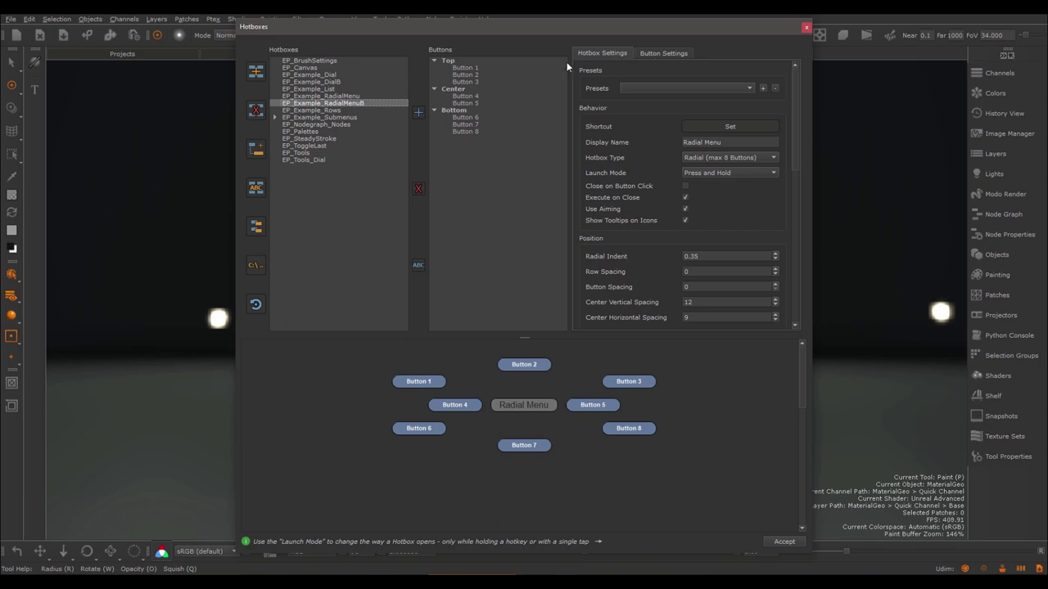
Step: Examine the button settings of Button 3 in EP_Example_RadialMenuB and enlarge the hotbox preview area
left_click(657, 52)
left_click(467, 81)
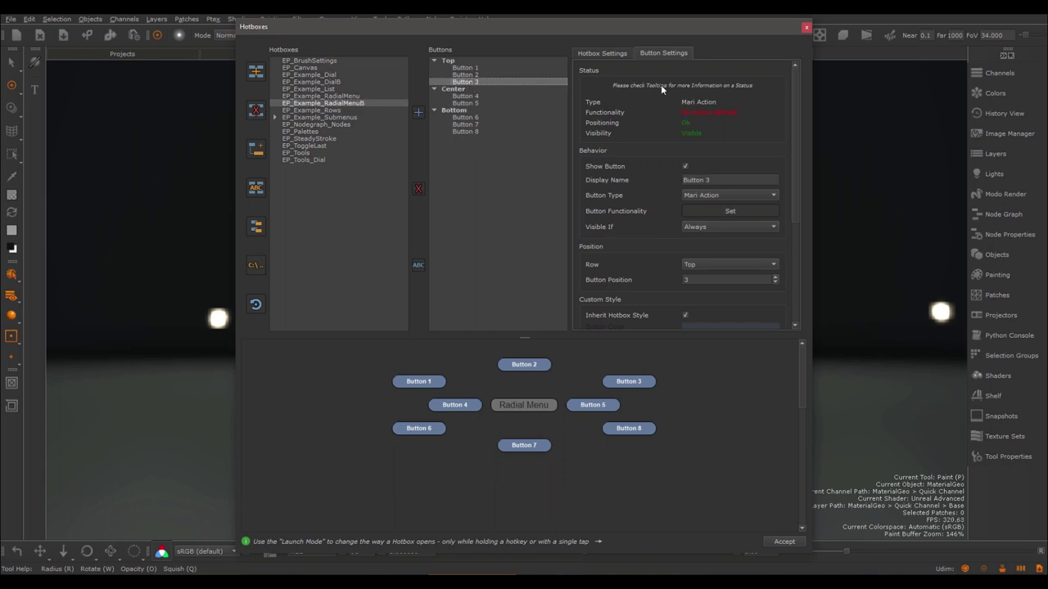
left_click_drag(795, 98, 799, 121)
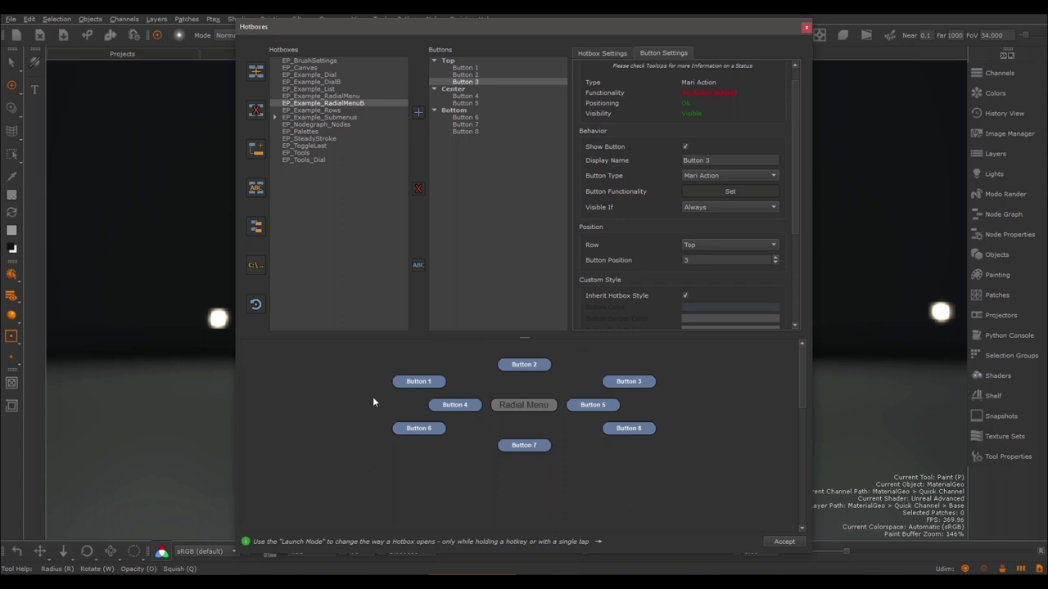
left_click_drag(528, 338, 524, 261)
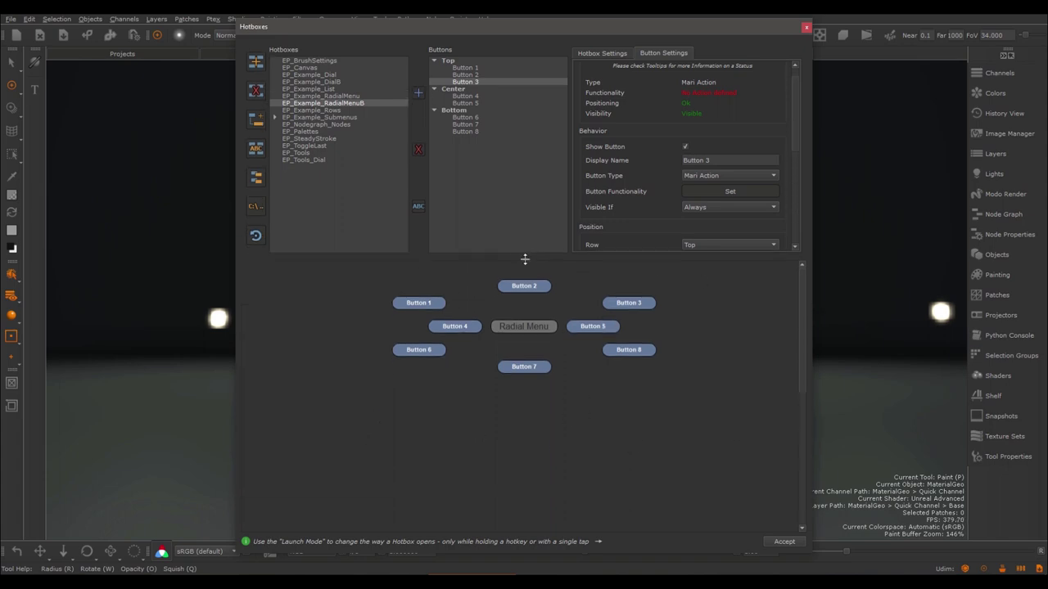
Step: Preview the EP_Nodegraph_Nodes and EP_ToggleLast hotboxes and read through the next usage tips
left_click(316, 124)
left_click(309, 145)
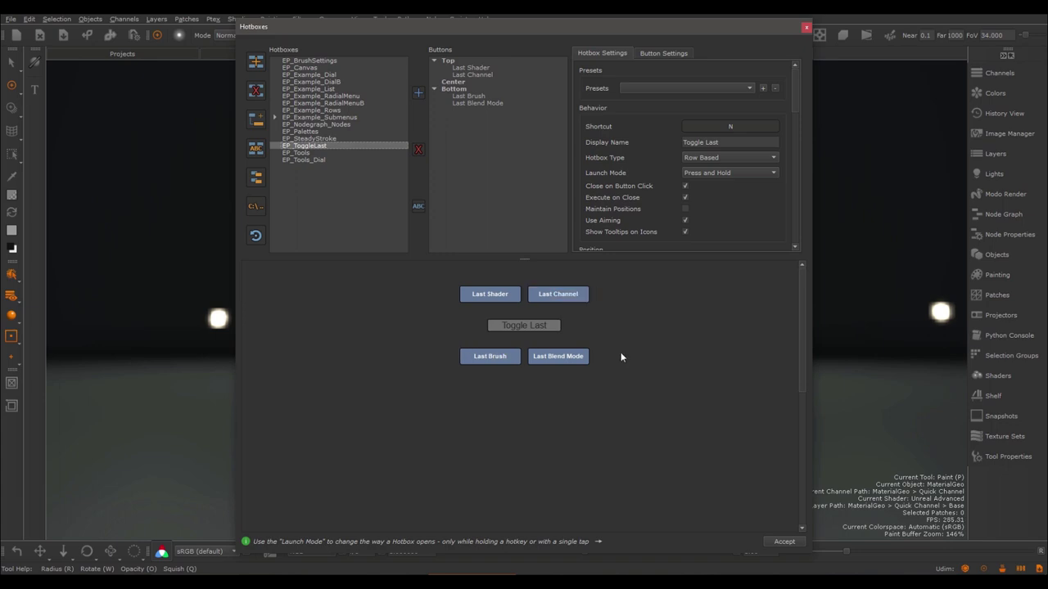
left_click(598, 543)
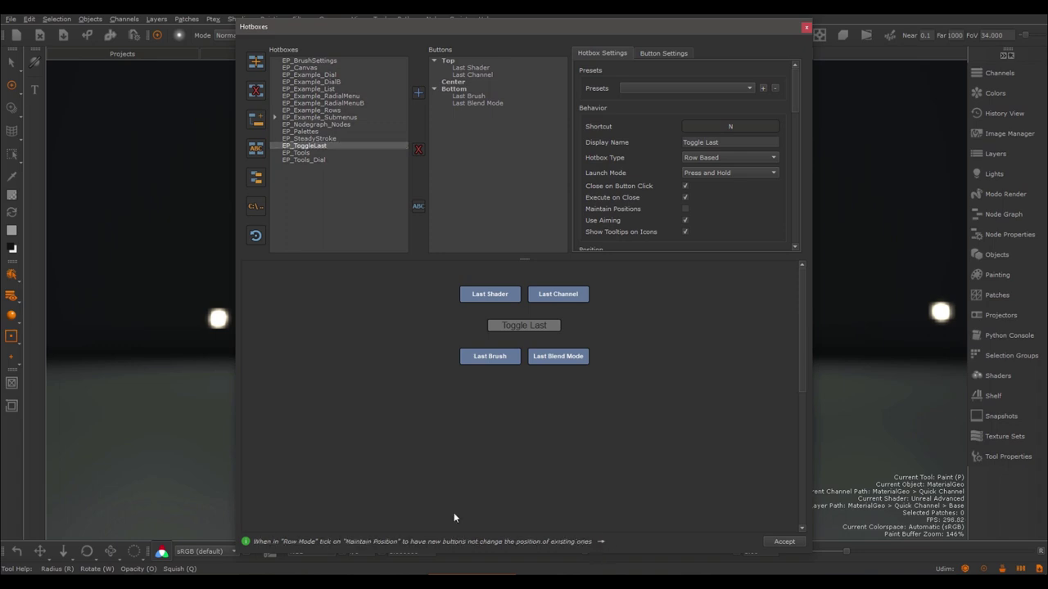
left_click(602, 543)
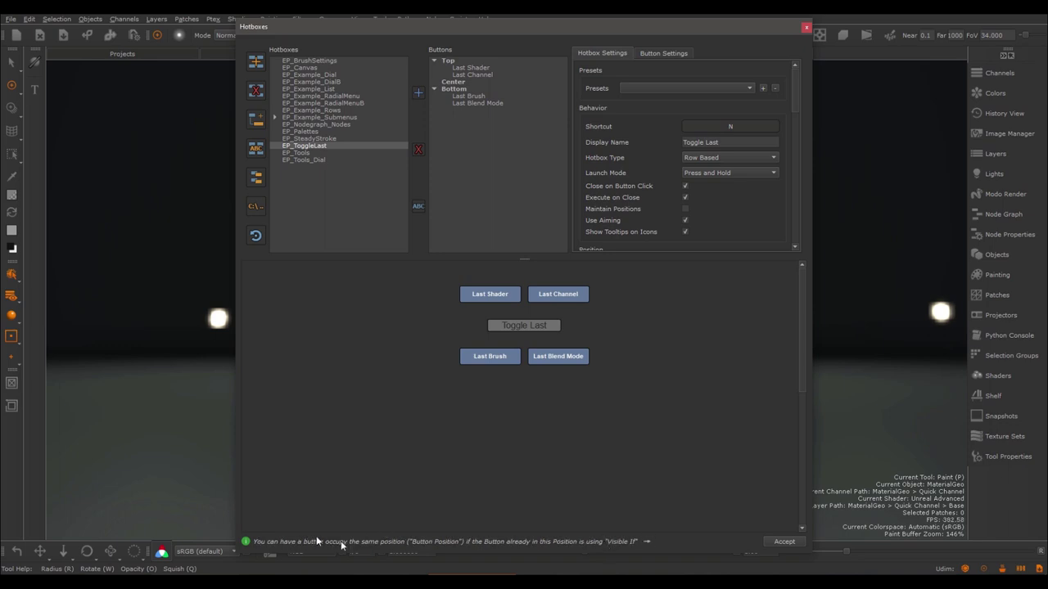
left_click(645, 545)
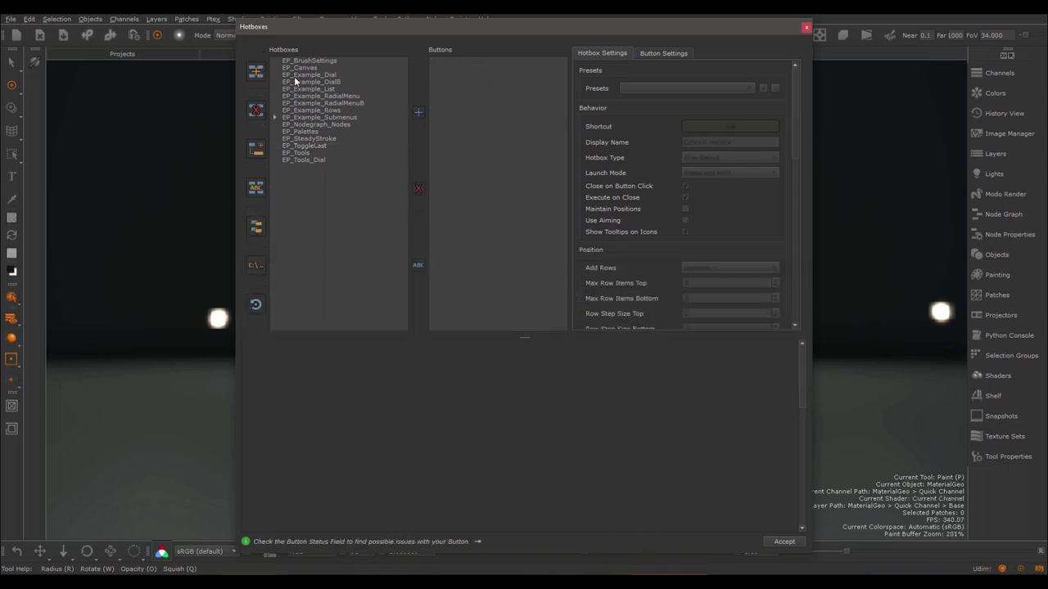
Step: Add a new hotbox named Custom Hotbox and delete it again
left_click(256, 71)
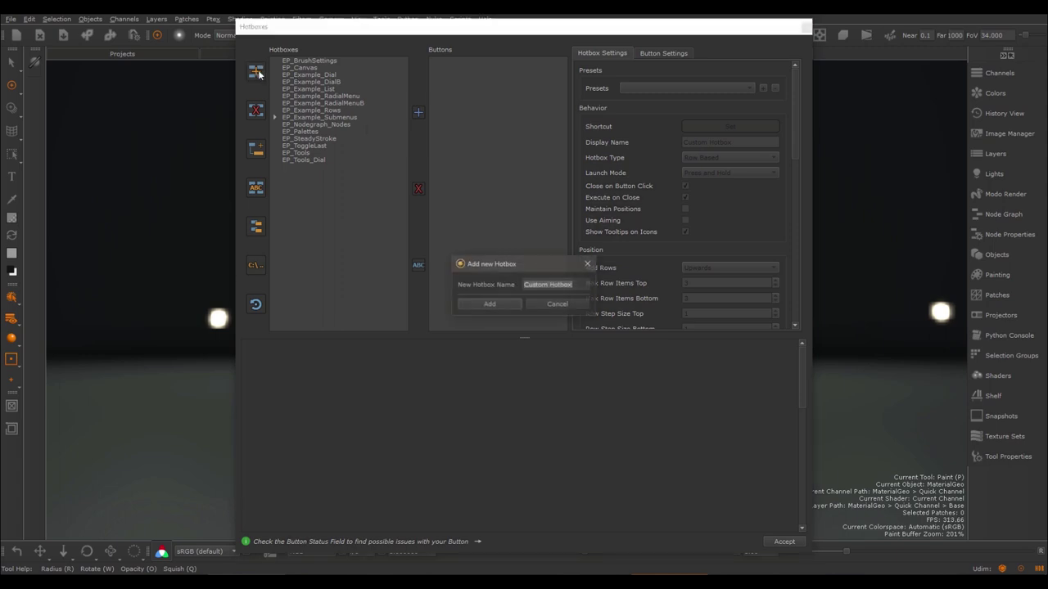
left_click(491, 304)
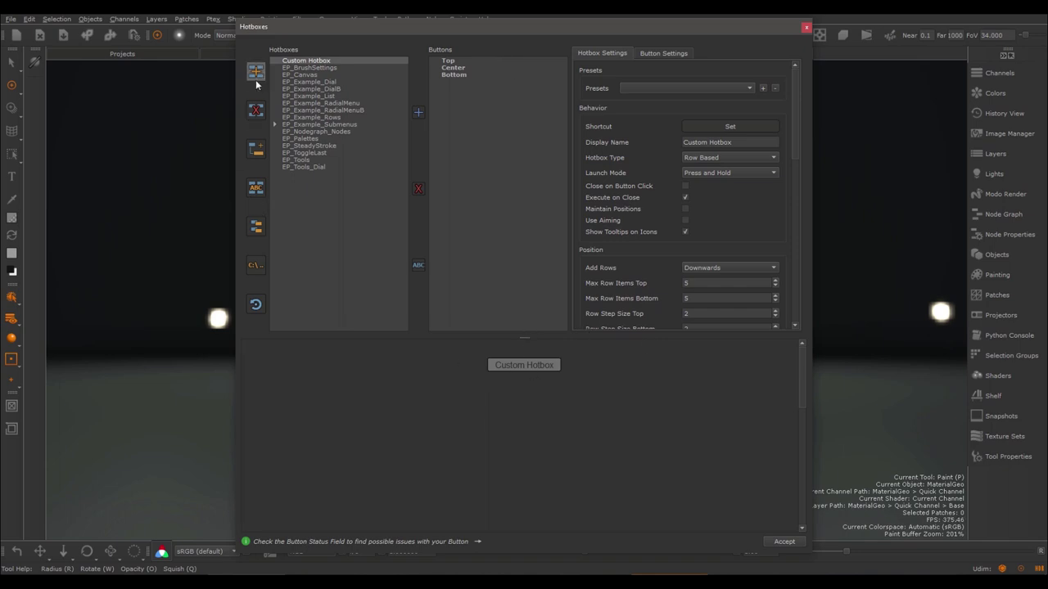
left_click(256, 111)
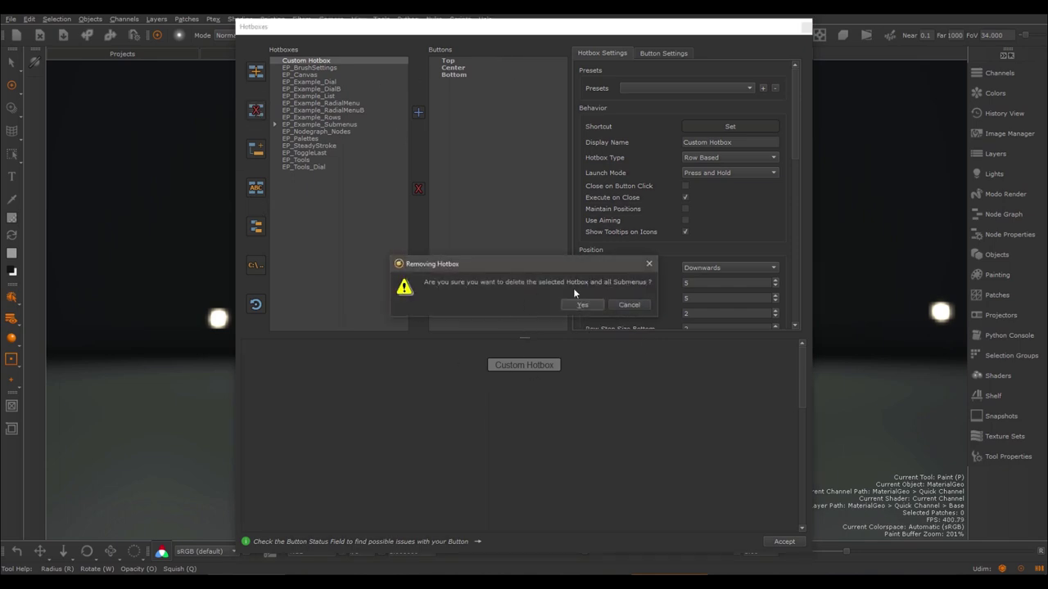
left_click(582, 305)
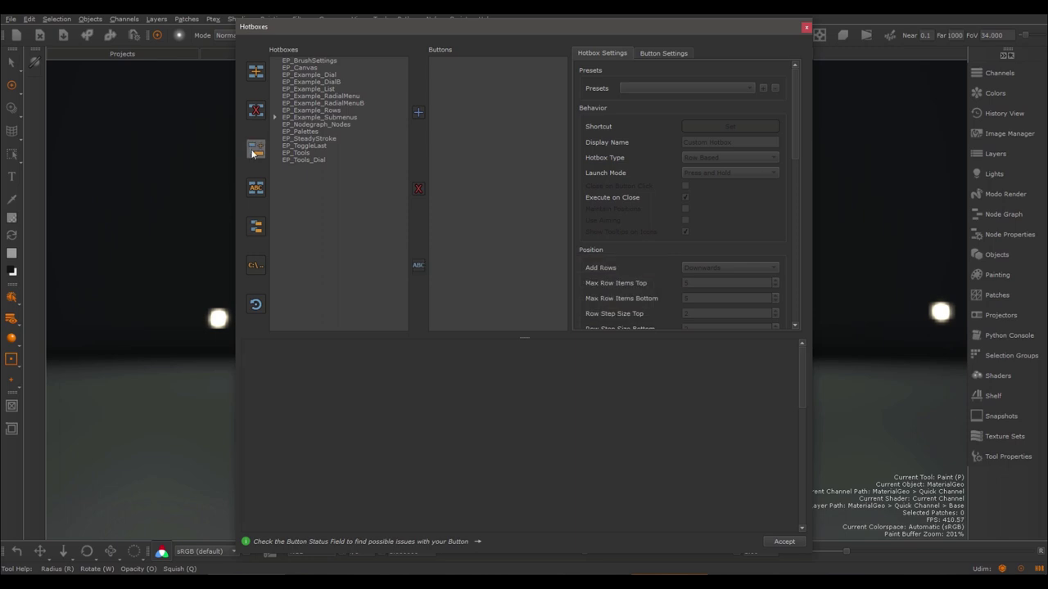
Step: Duplicate the EP_BrushSettings hotbox as Custom Hotbox and delete the duplicate
left_click(307, 62)
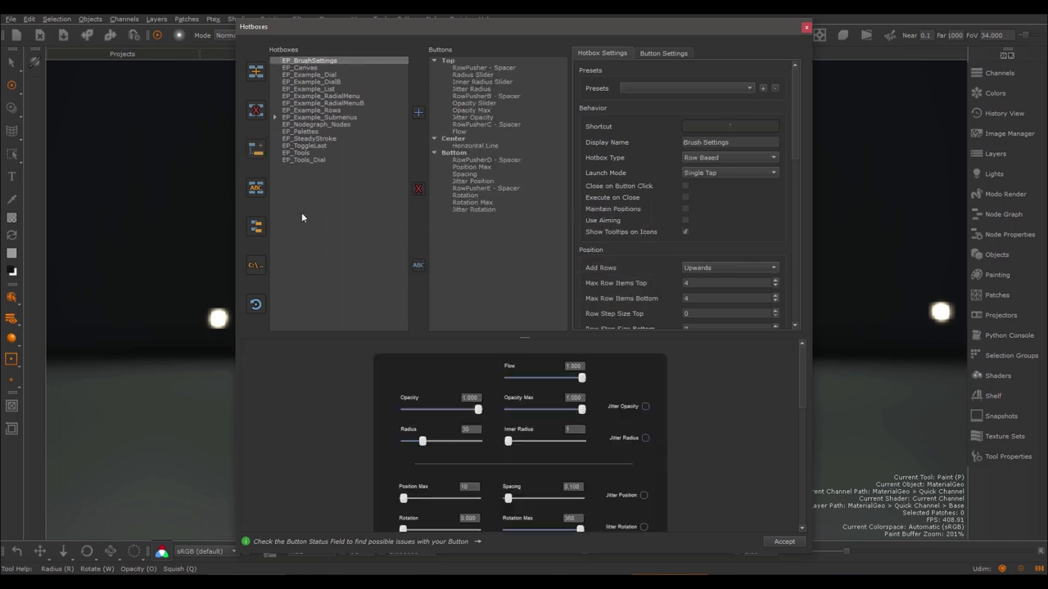
left_click(257, 227)
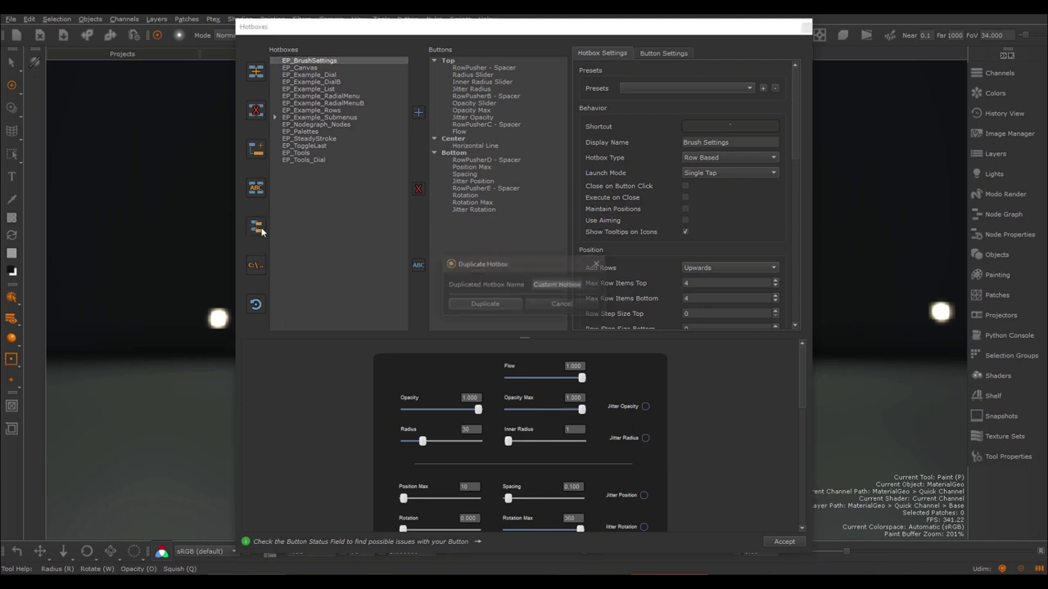
left_click(494, 305)
left_click(312, 166)
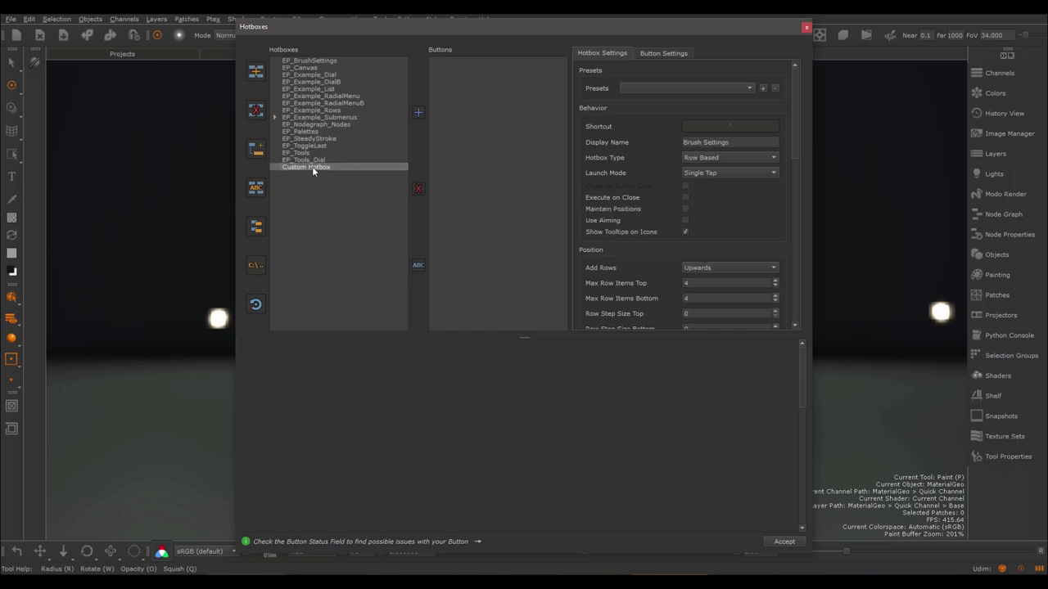
left_click(256, 110)
left_click(581, 305)
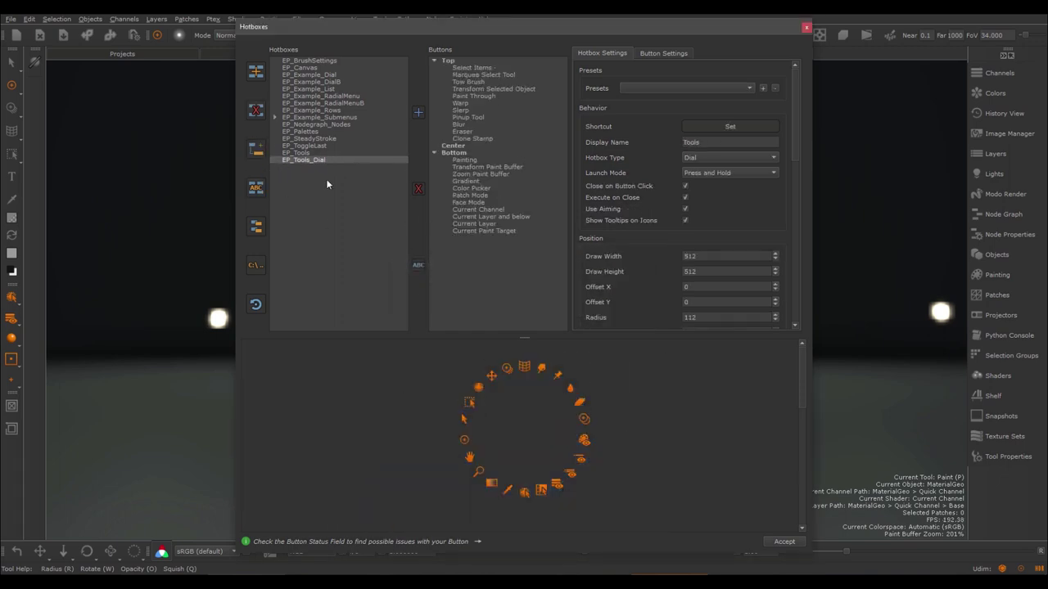
Step: Accept the hotbox editor with EP_Example_Submenus selected, launch that hotbox in the viewport, and enter and leave its submenu
left_click(286, 118)
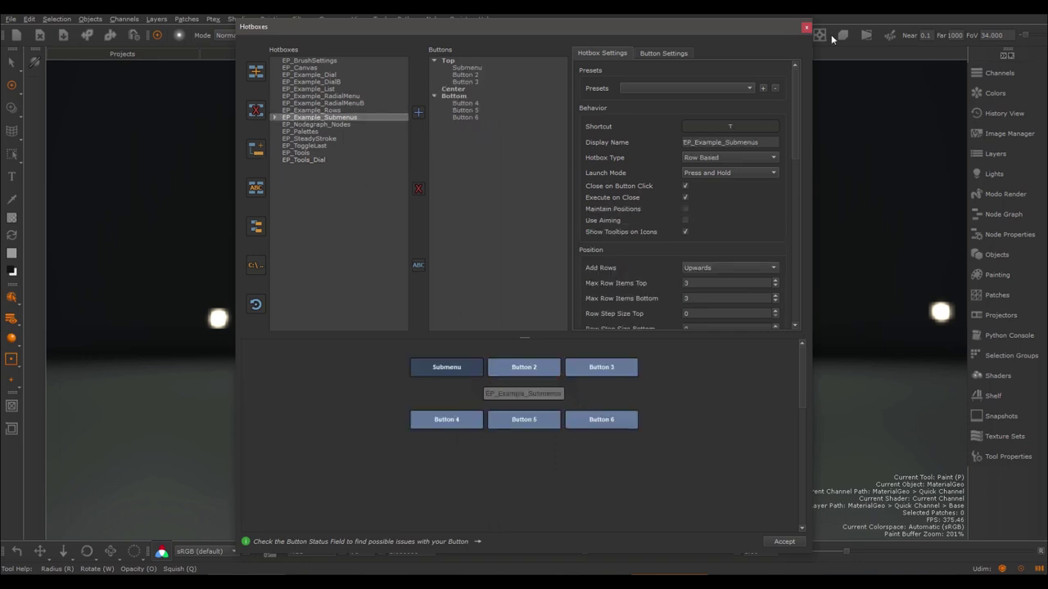
left_click(783, 542)
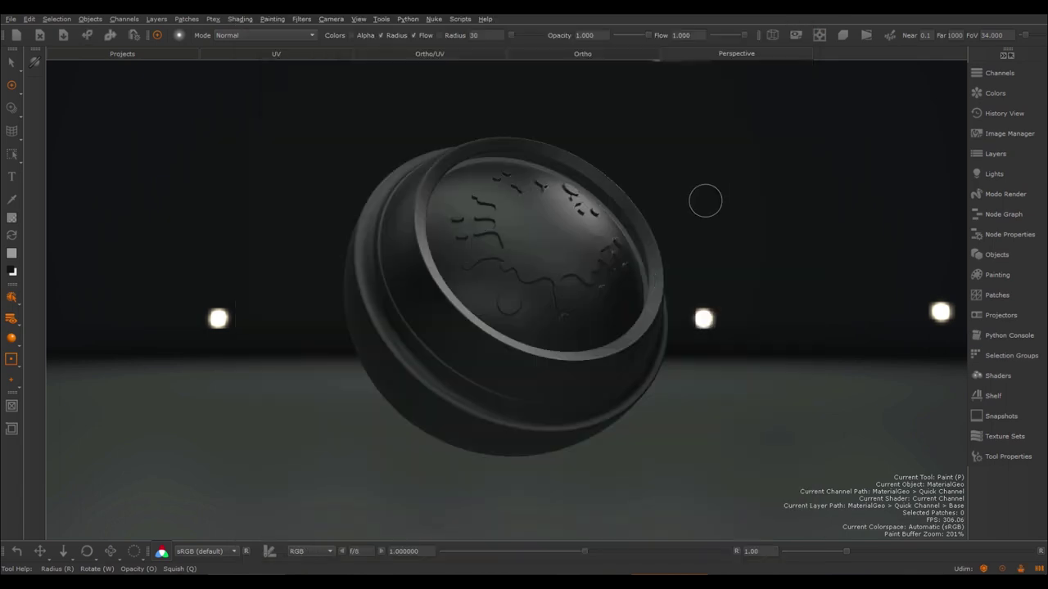
key("space")
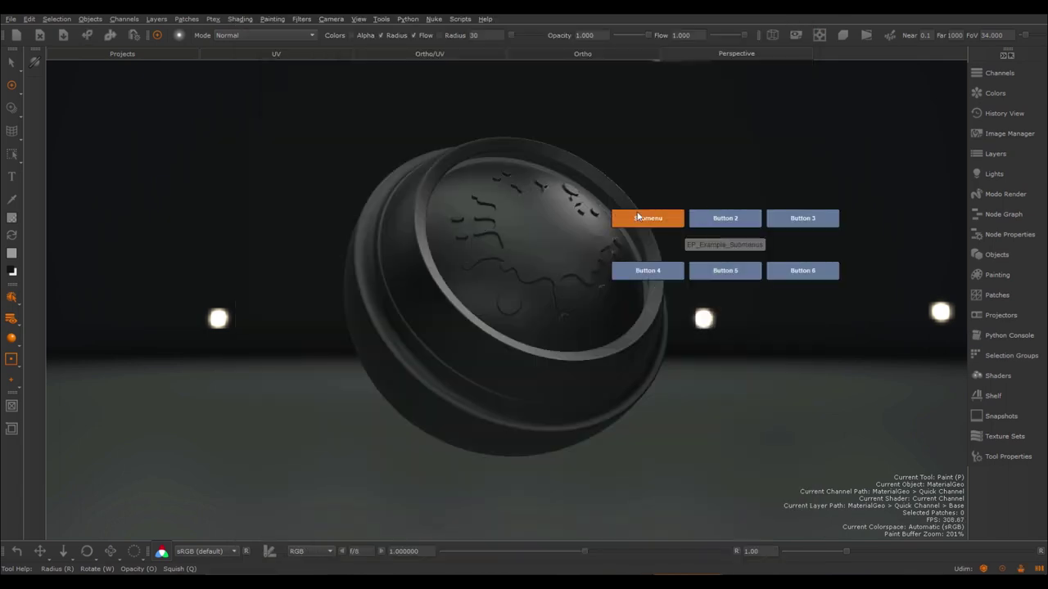
left_click(665, 223)
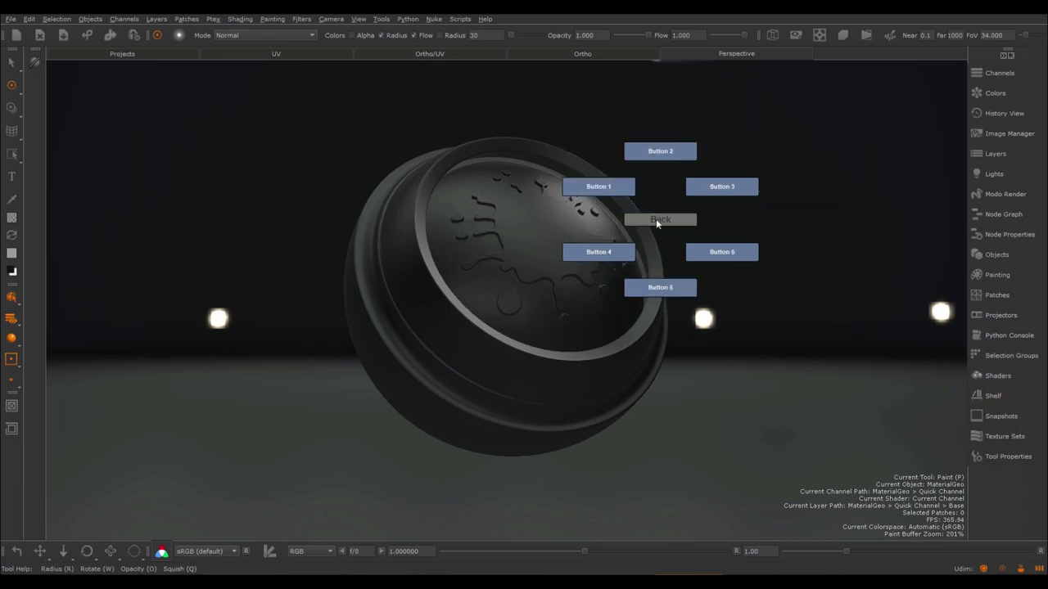
left_click(661, 220)
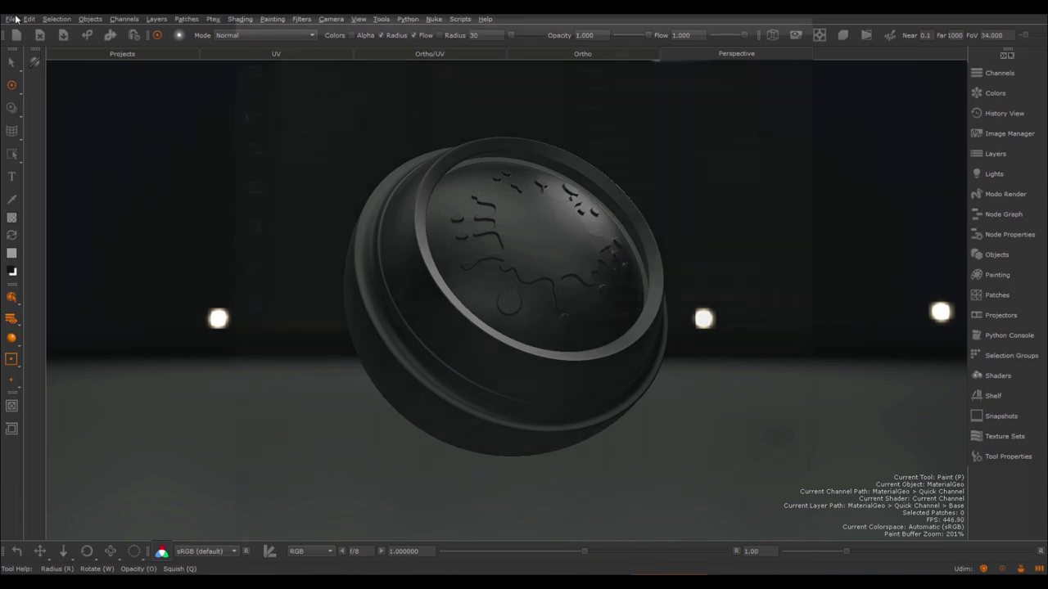
Step: In the hotbox editor, create a new hotbox named Custom Hotbox with a submenu named Custom Submenu
key("ctrl+shift+h")
left_click(274, 117)
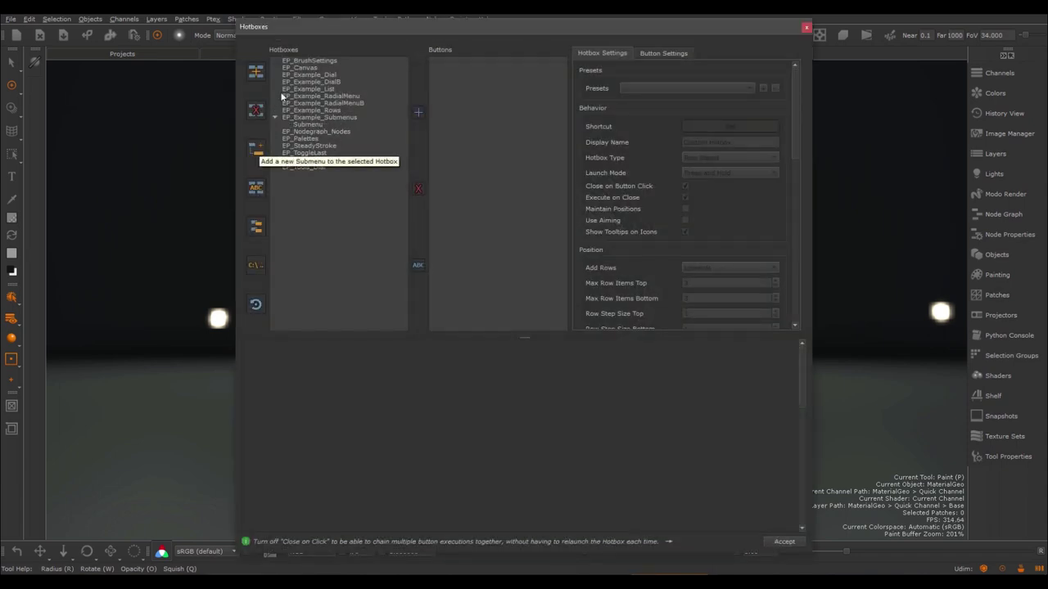
left_click(256, 72)
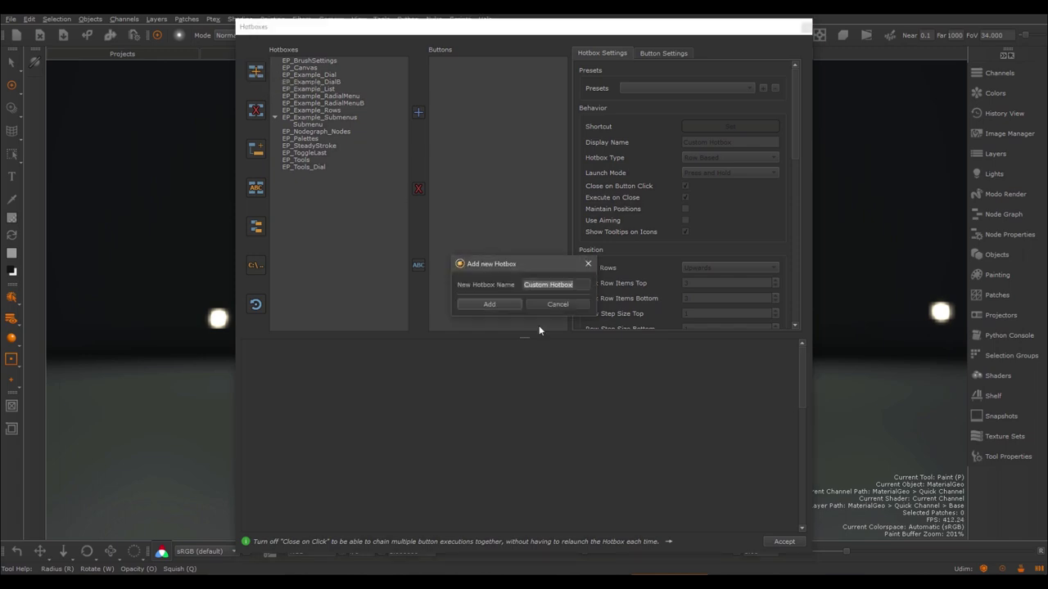
left_click(489, 302)
left_click(257, 150)
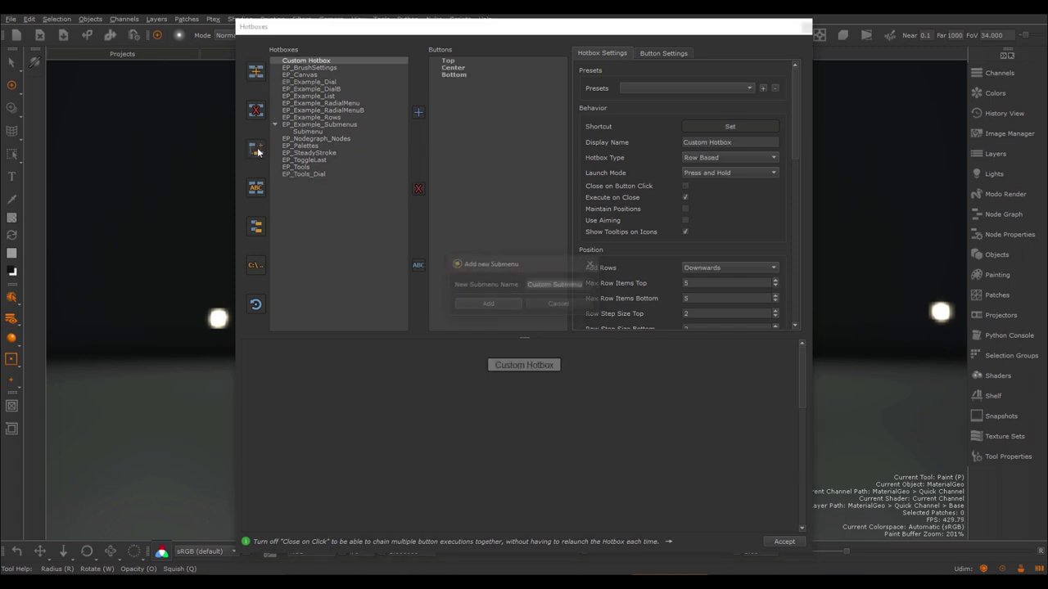
left_click(489, 305)
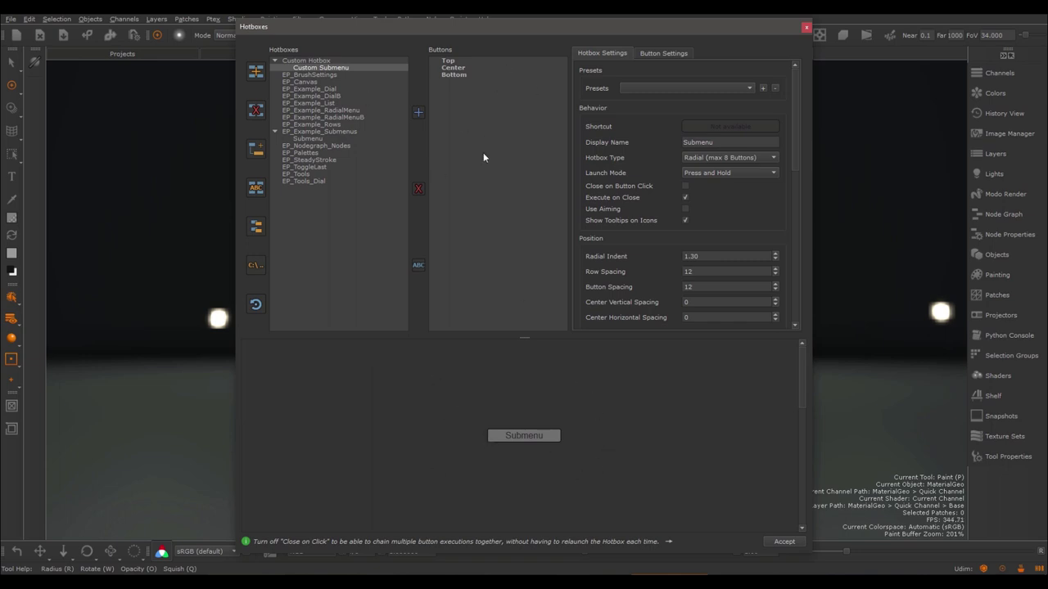
key("Up")
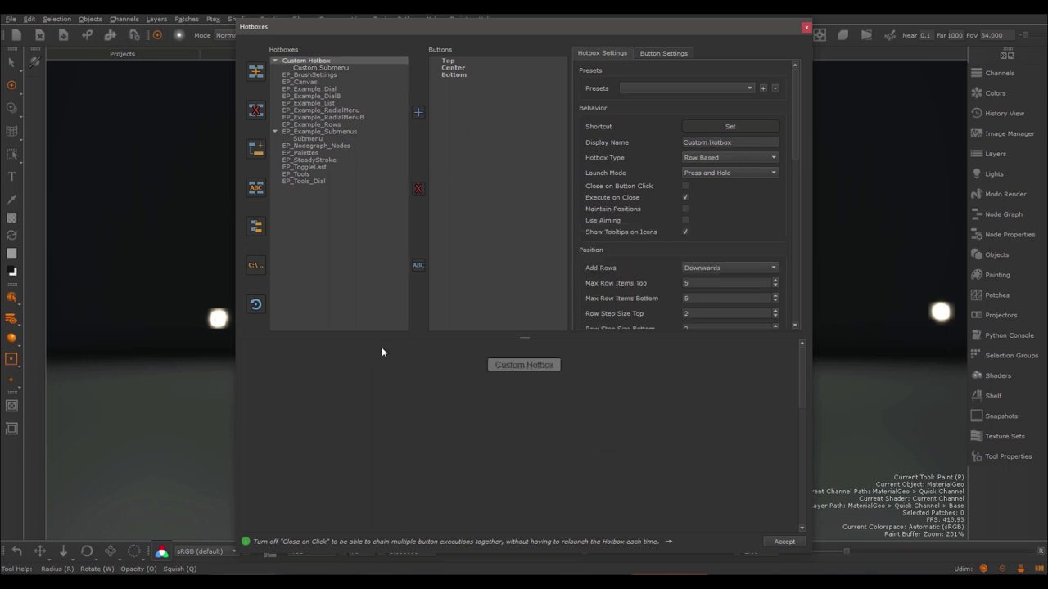
left_click(311, 95)
left_click(257, 189)
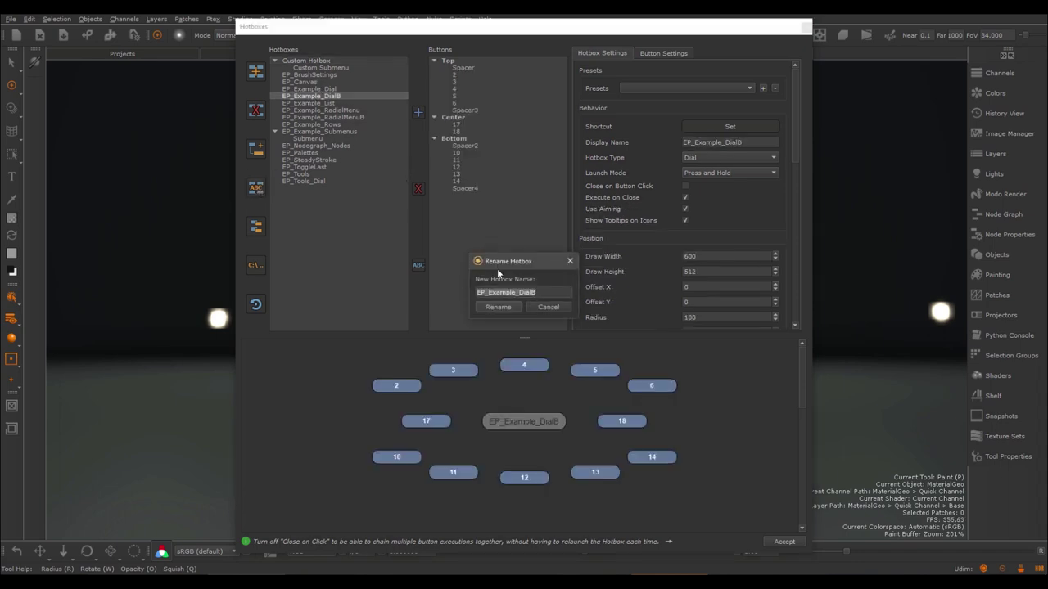
left_click(570, 260)
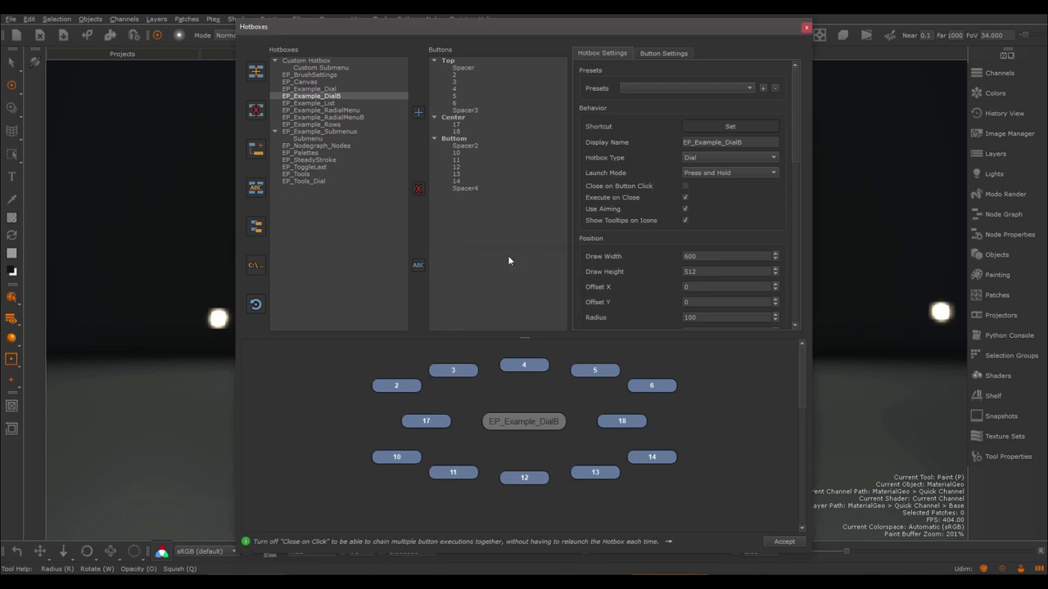
Step: Select the EP_Canvas hotbox, open its storage location on disk, and browse from the .mari folder through TheFoundry into Hotboxes
left_click(300, 82)
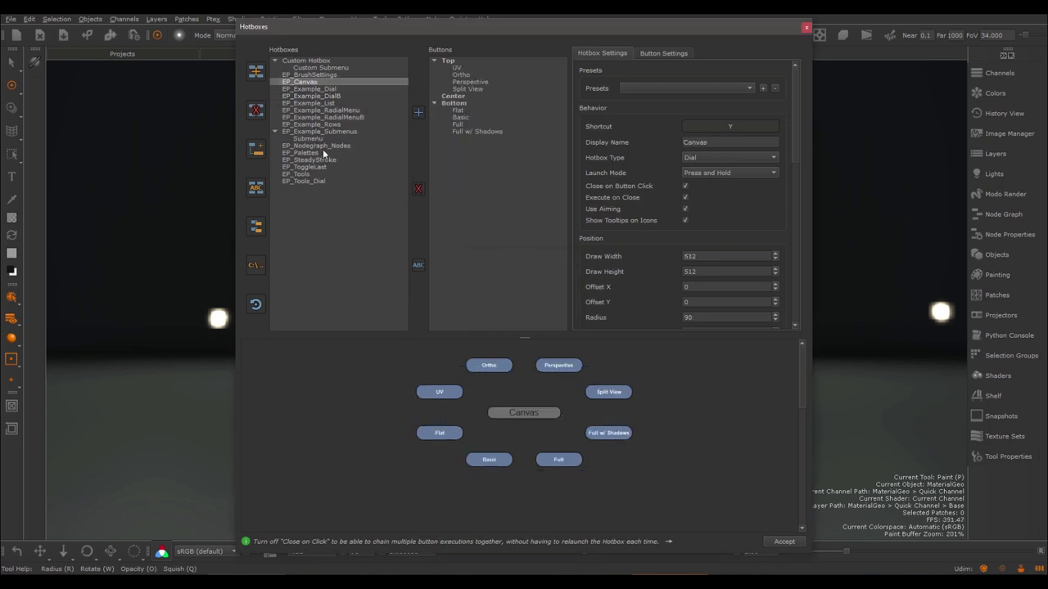
left_click(254, 264)
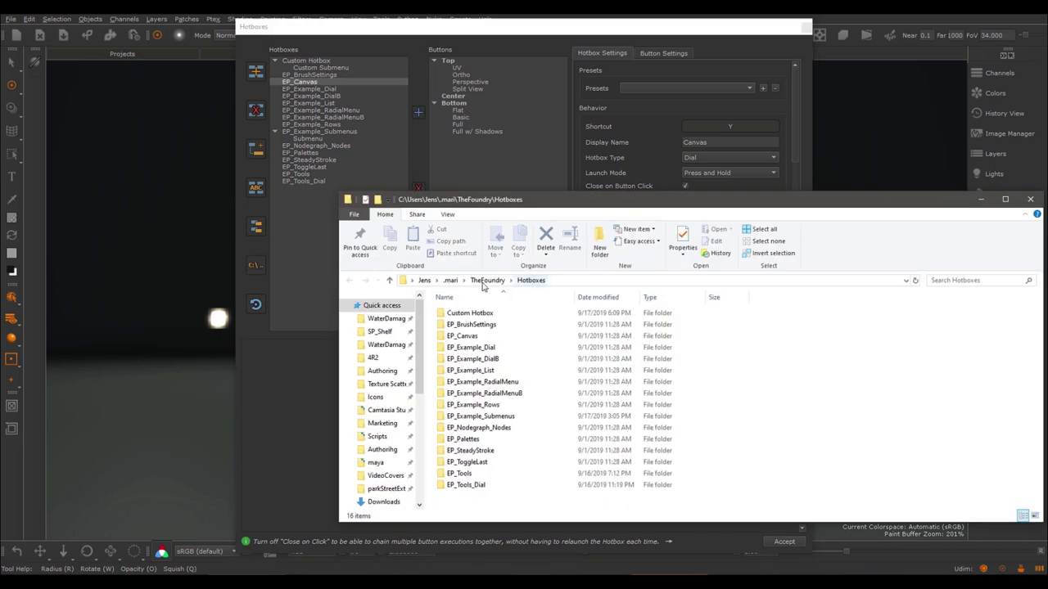
left_click(451, 281)
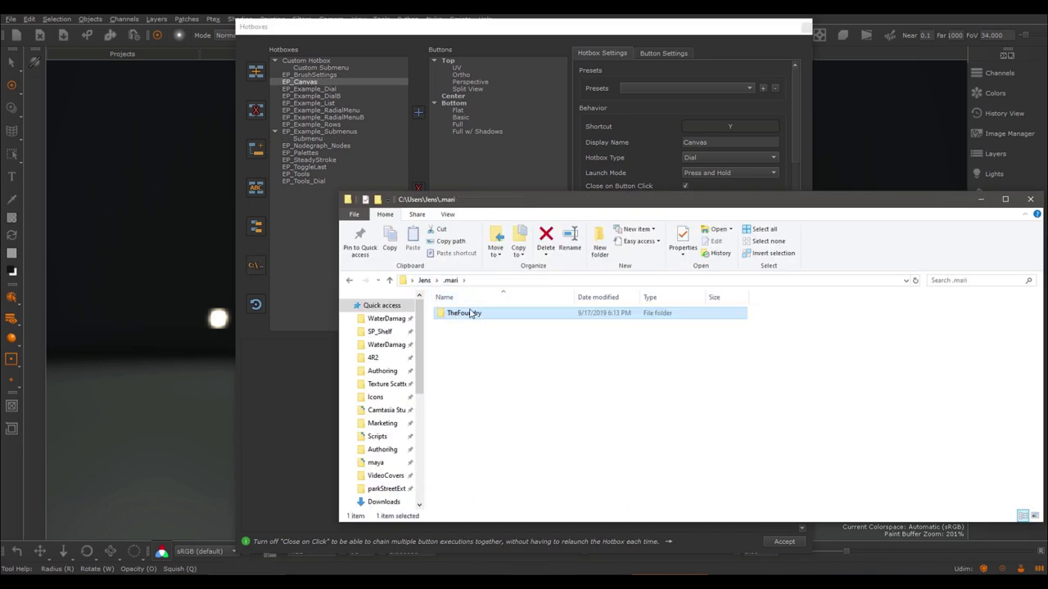
double_click(470, 314)
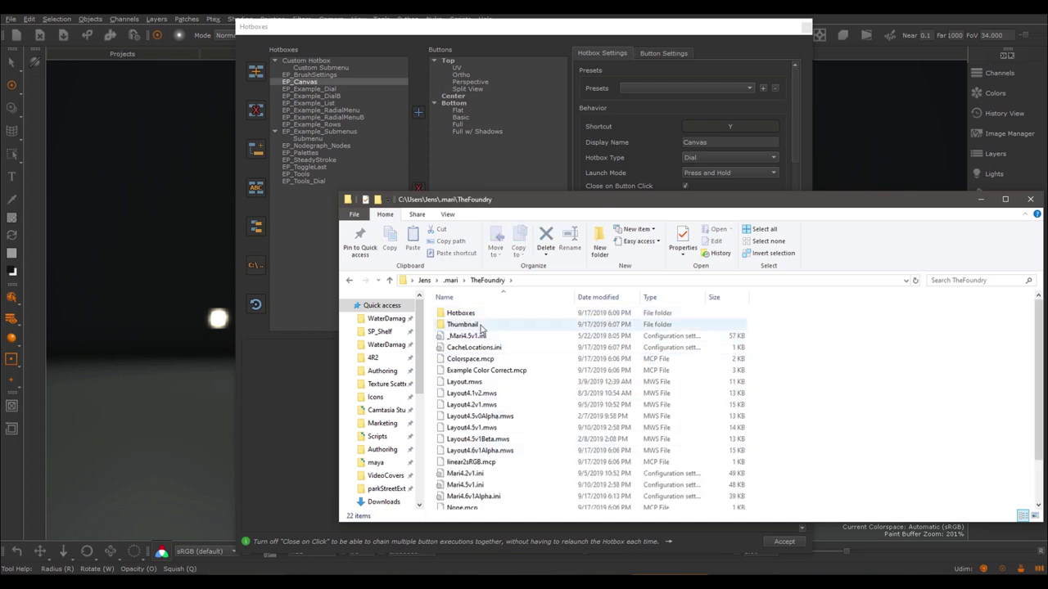
double_click(481, 315)
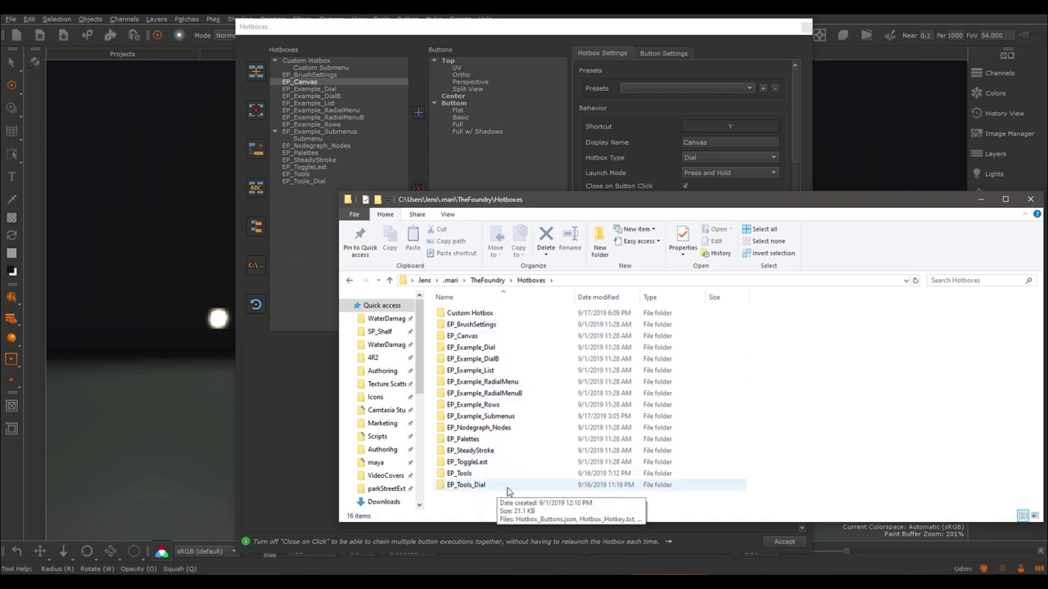
Step: Select all hotbox folders from Custom Hotbox to EP_Tools_Dial, go up to the TheFoundry folder, and return to Mari's hotbox editor
left_click(519, 316)
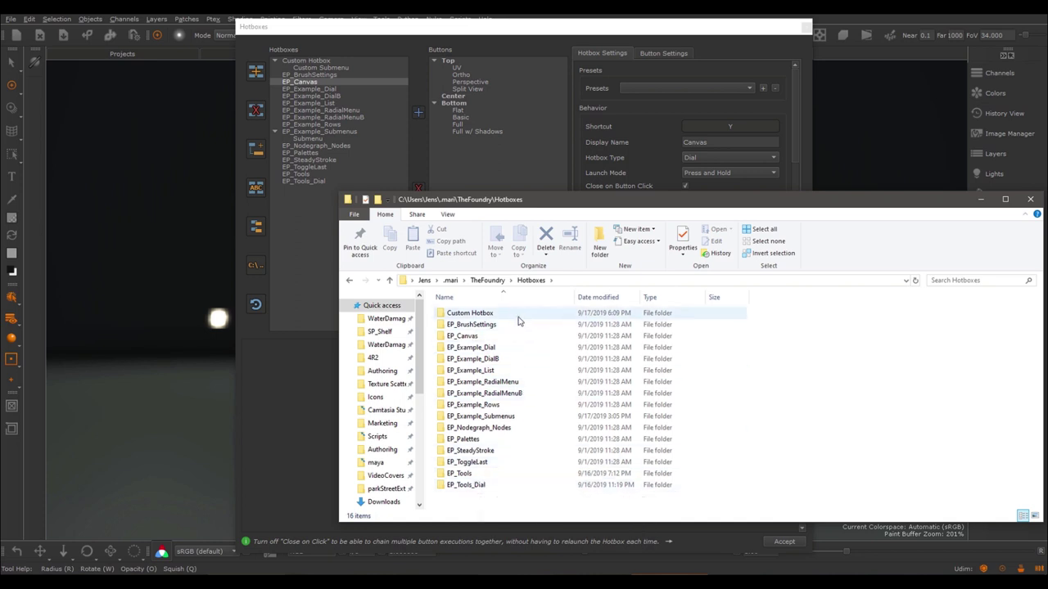
left_click(477, 484, "shift")
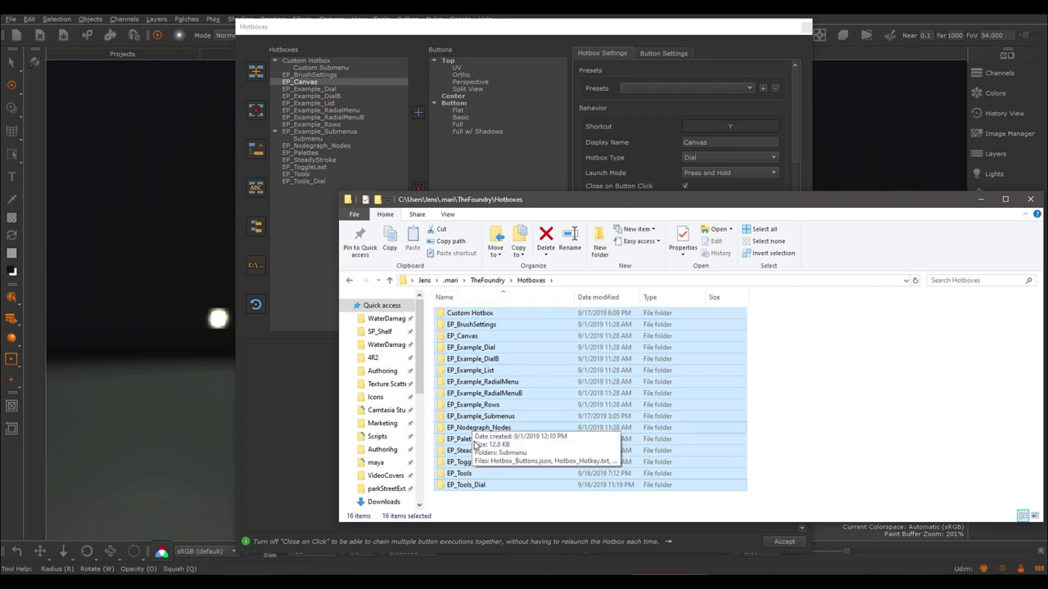
left_click(487, 280)
left_click(262, 380)
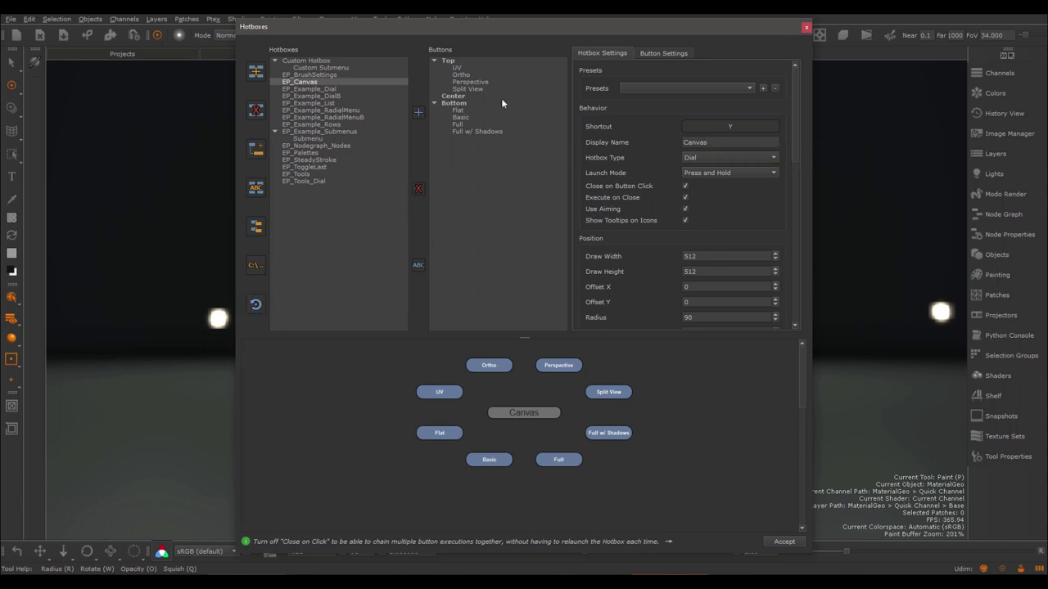
Step: Delete the Perspective button from the EP_Canvas hotbox and restore the hotbox
left_click(472, 81)
left_click(418, 188)
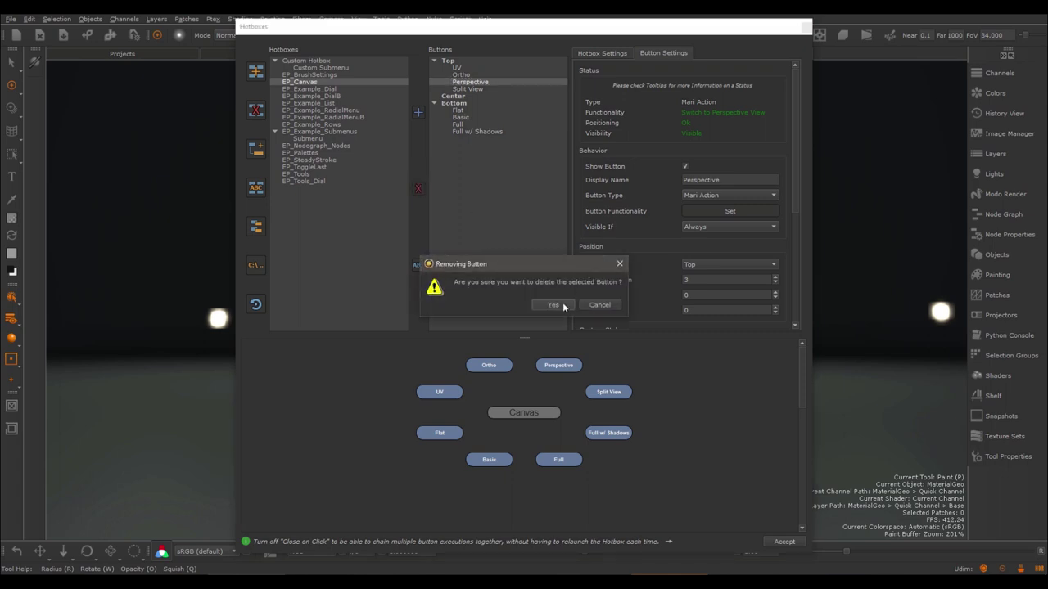
left_click(562, 304)
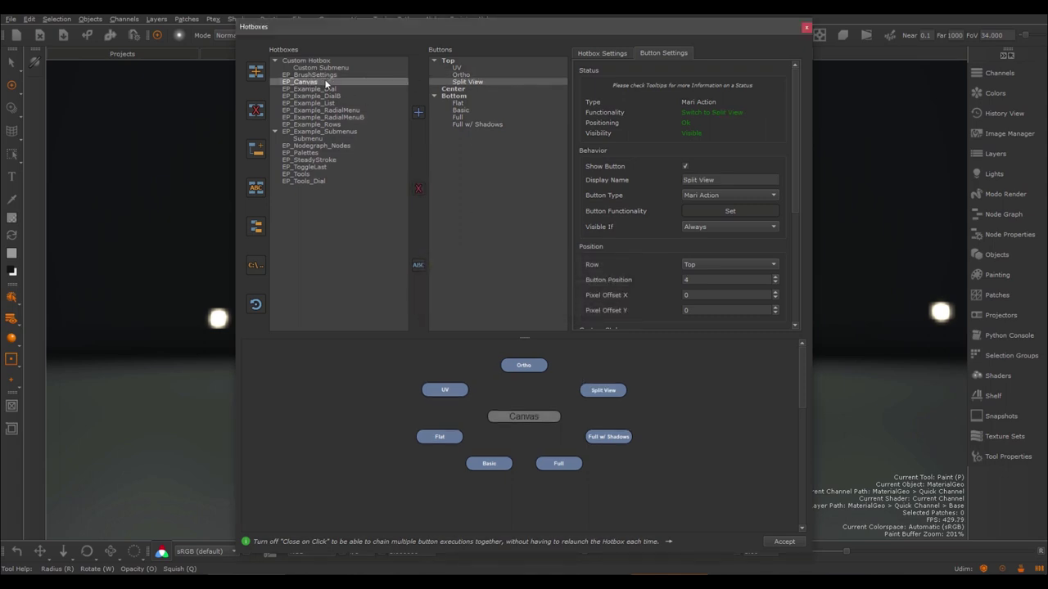
left_click(255, 304)
left_click(553, 305)
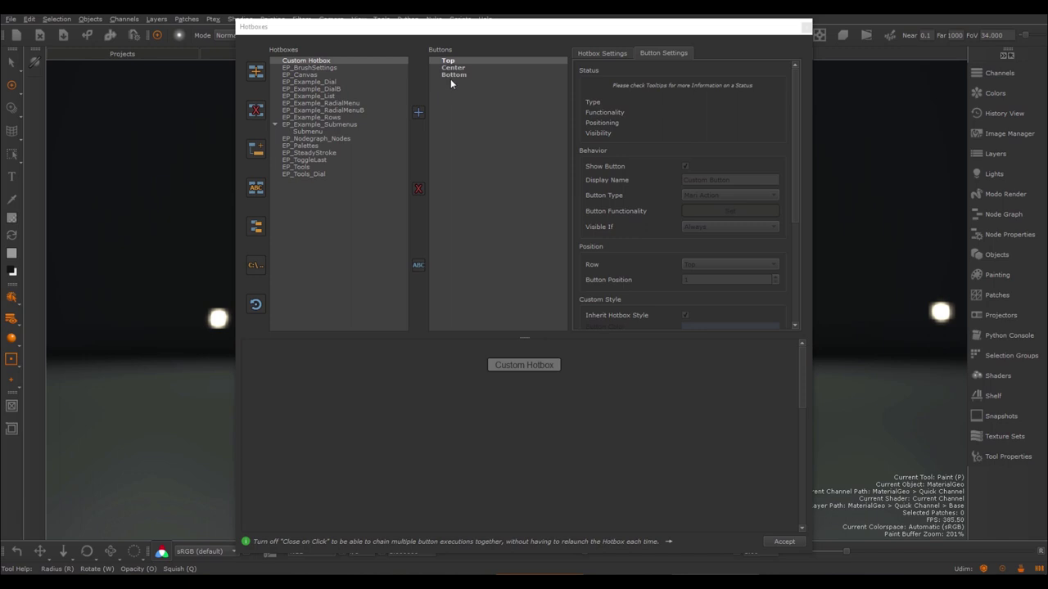
Step: Add a button named Custom Button to the Custom Hotbox's Top row and one named Custom Button 2 to its Bottom row
left_click(418, 112)
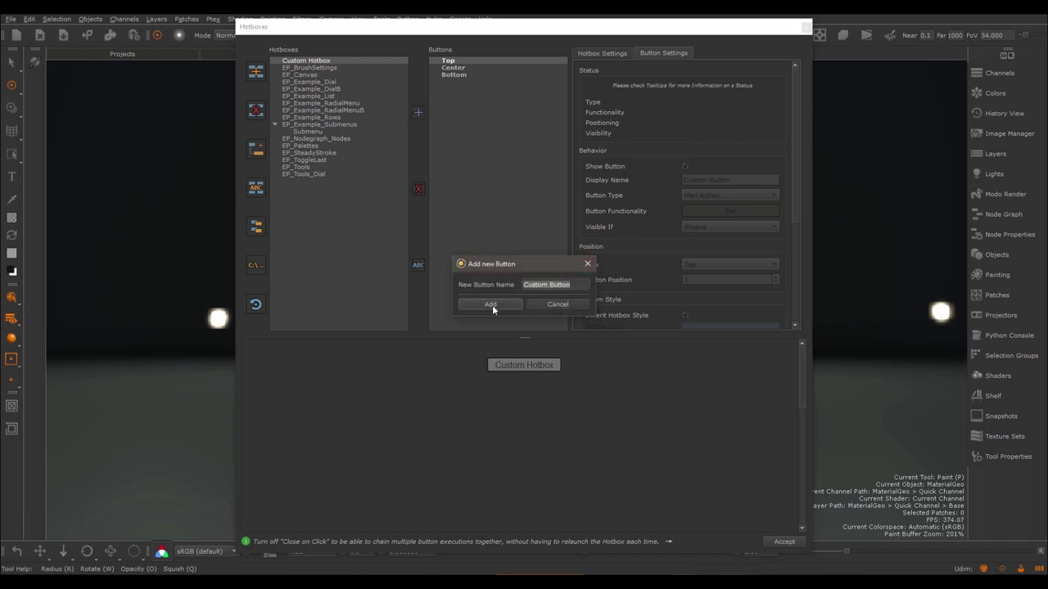
left_click(490, 304)
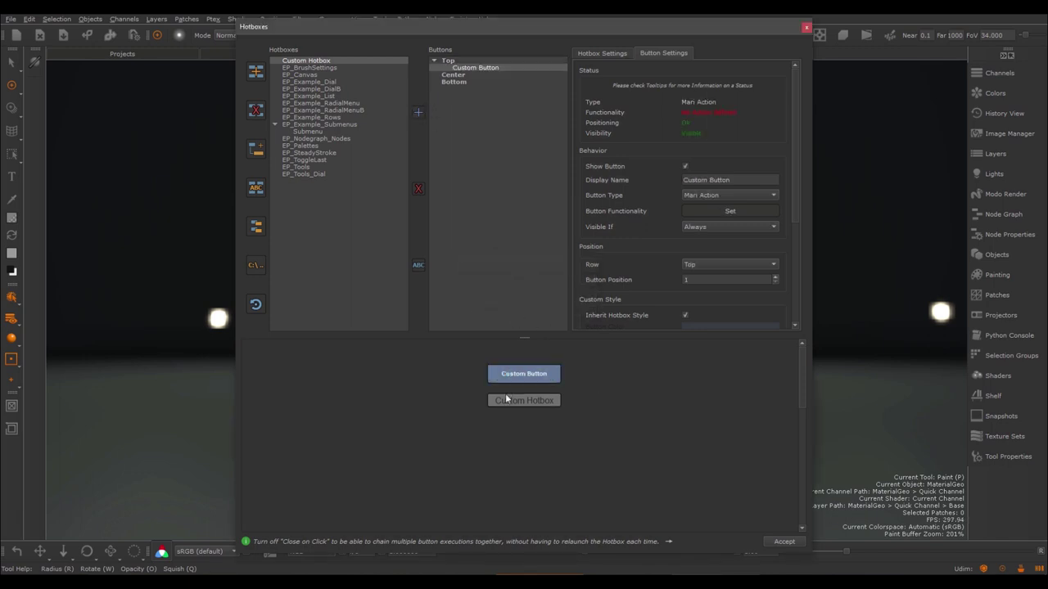
left_click(453, 82)
left_click(418, 112)
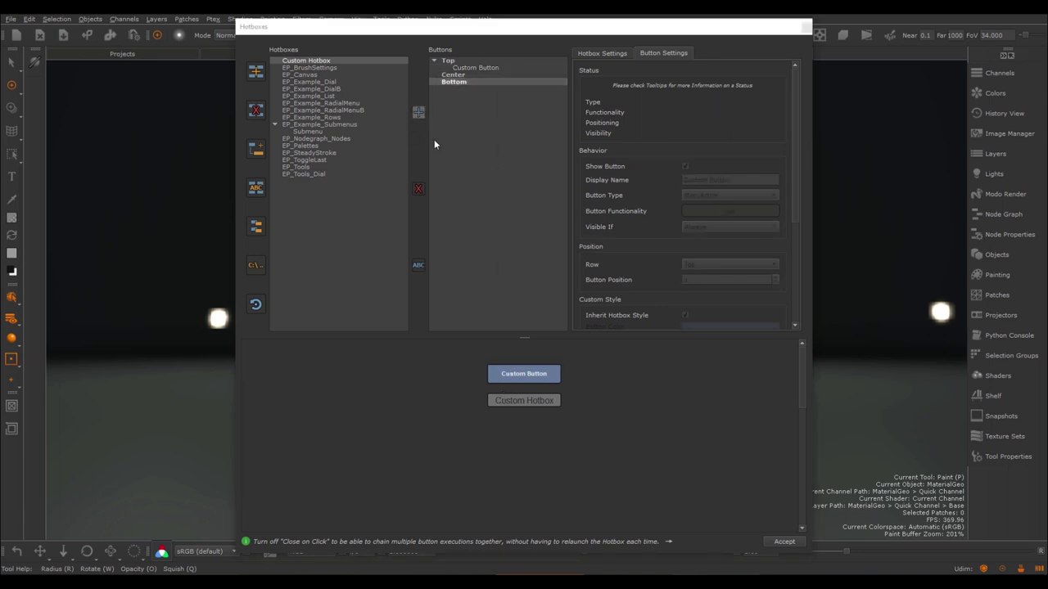
left_click(494, 304)
left_click(573, 304)
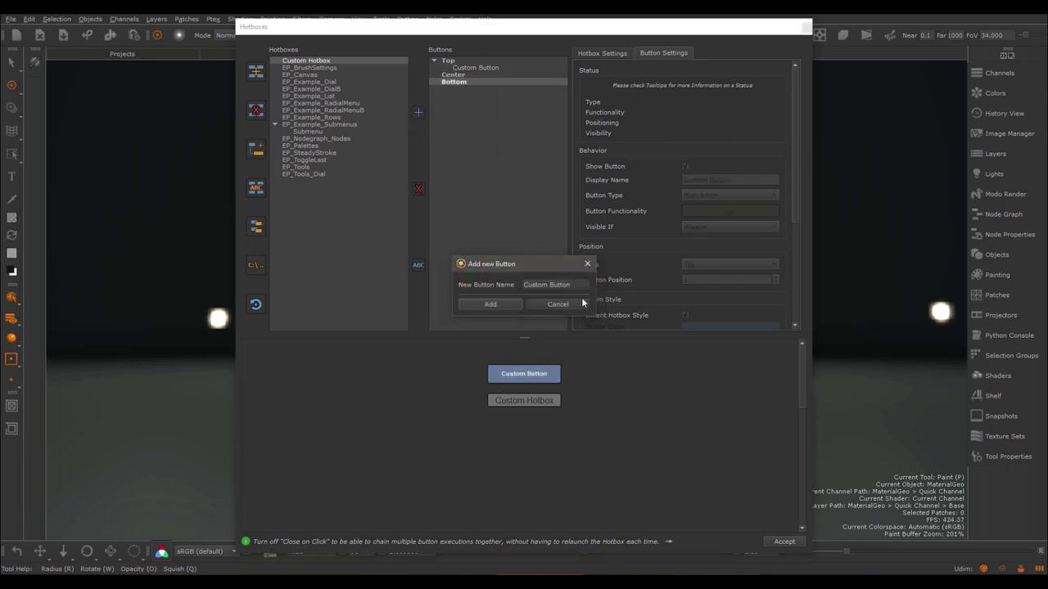
left_click(492, 303)
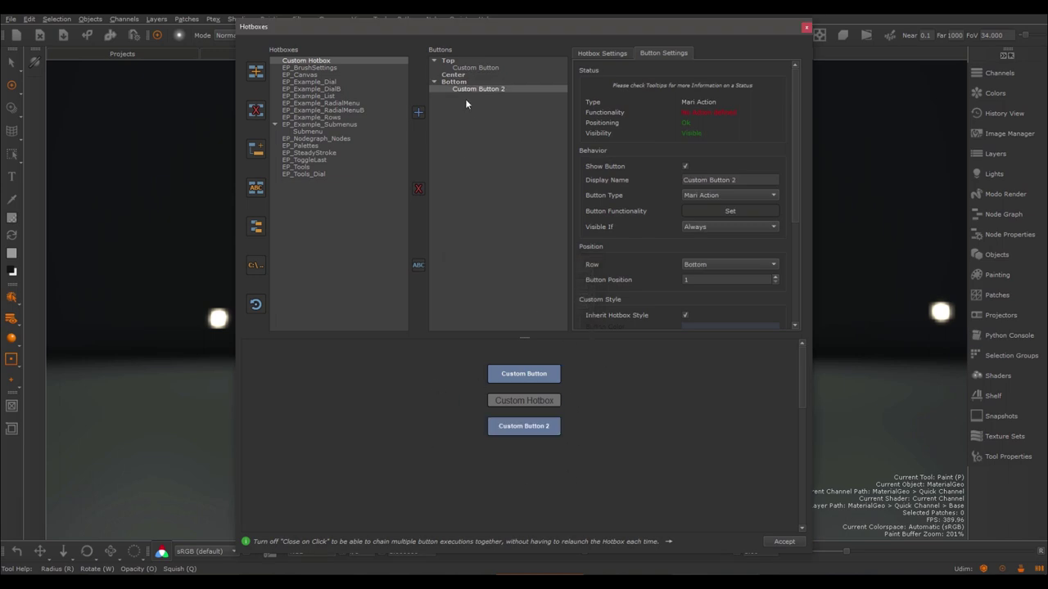
Step: Add a button named Custom Button 3 to the Center row of the Custom Hotbox
left_click(455, 74)
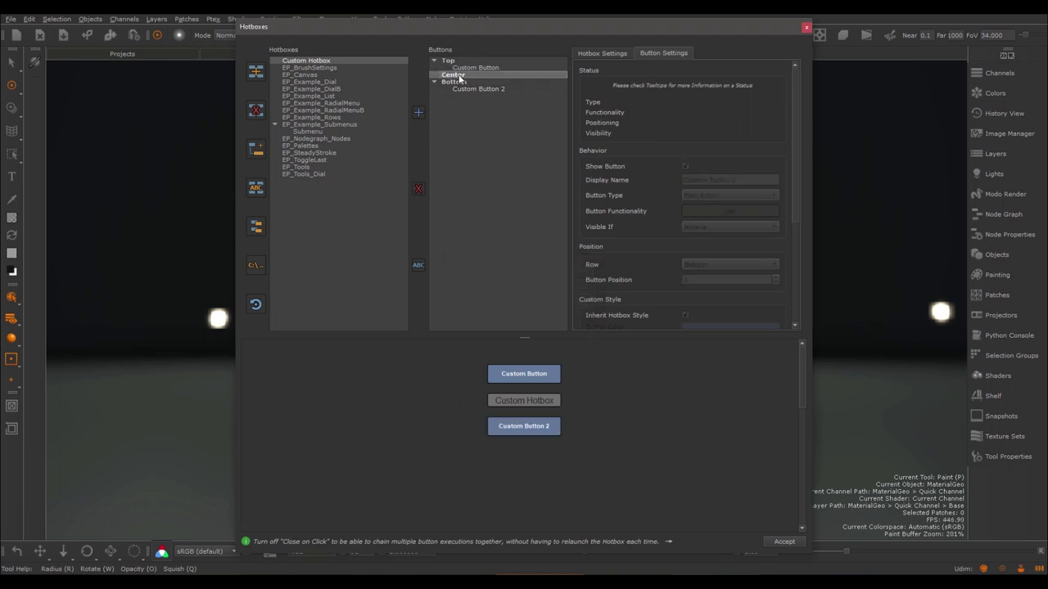
left_click(421, 112)
left_click(579, 285)
left_click(492, 304)
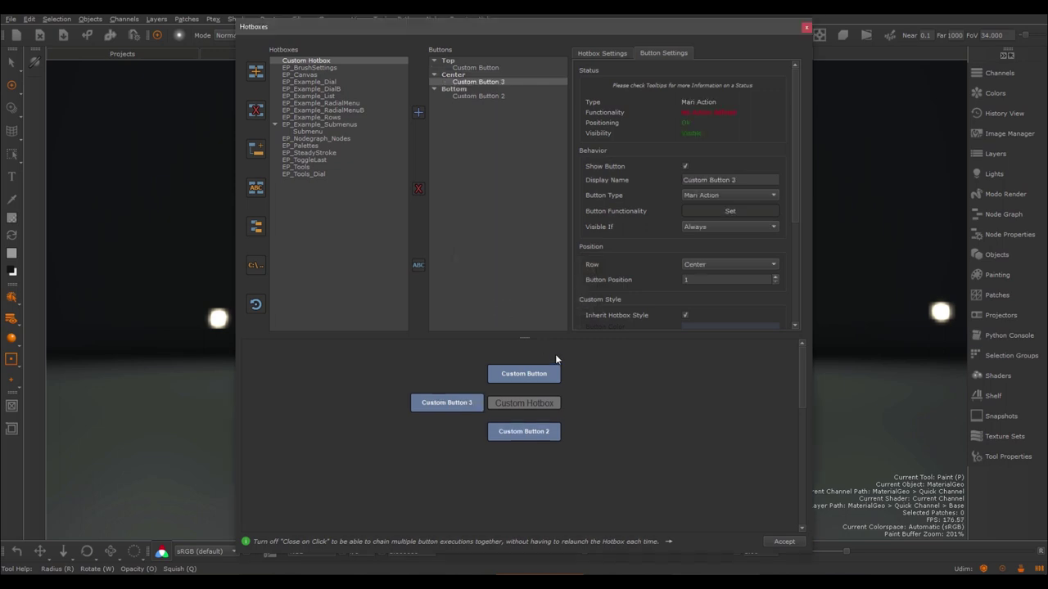
Step: Rename the Top row's Custom Button as My Test Button and set its display name to Test
left_click(475, 69)
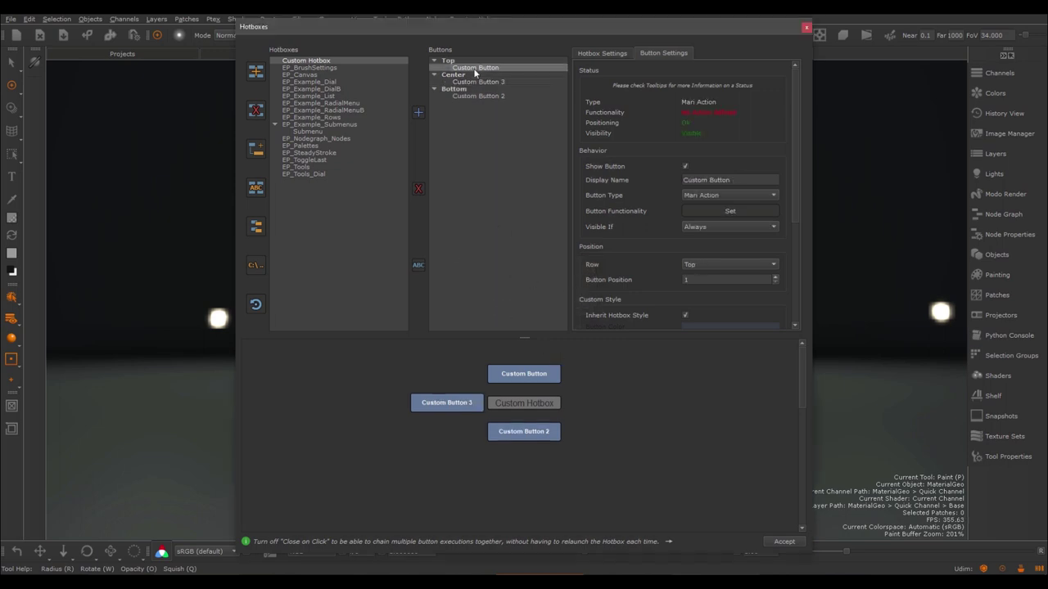
left_click(419, 265)
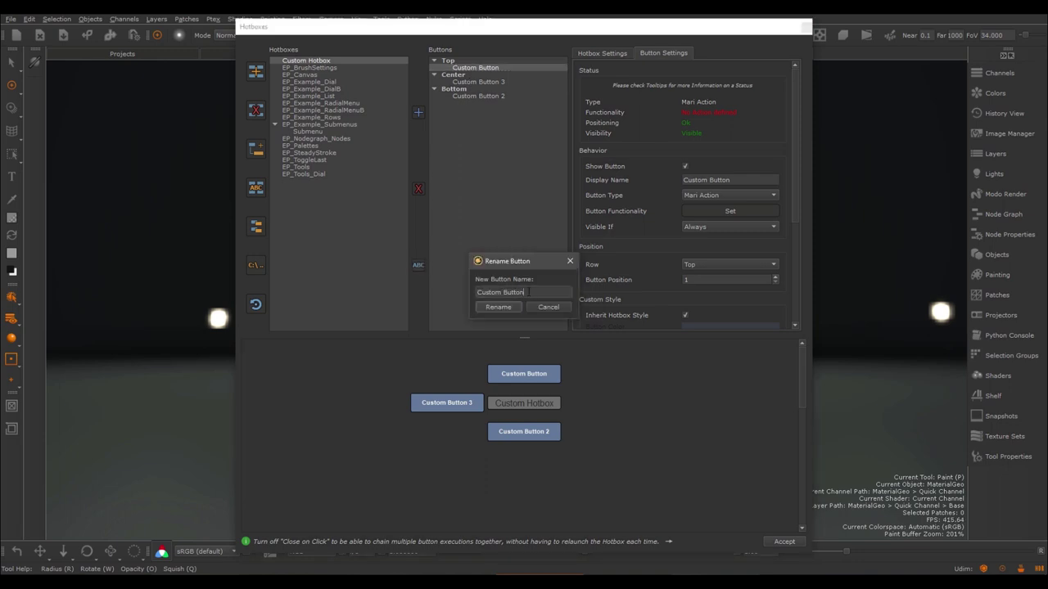
type("My Test Button")
key("Return")
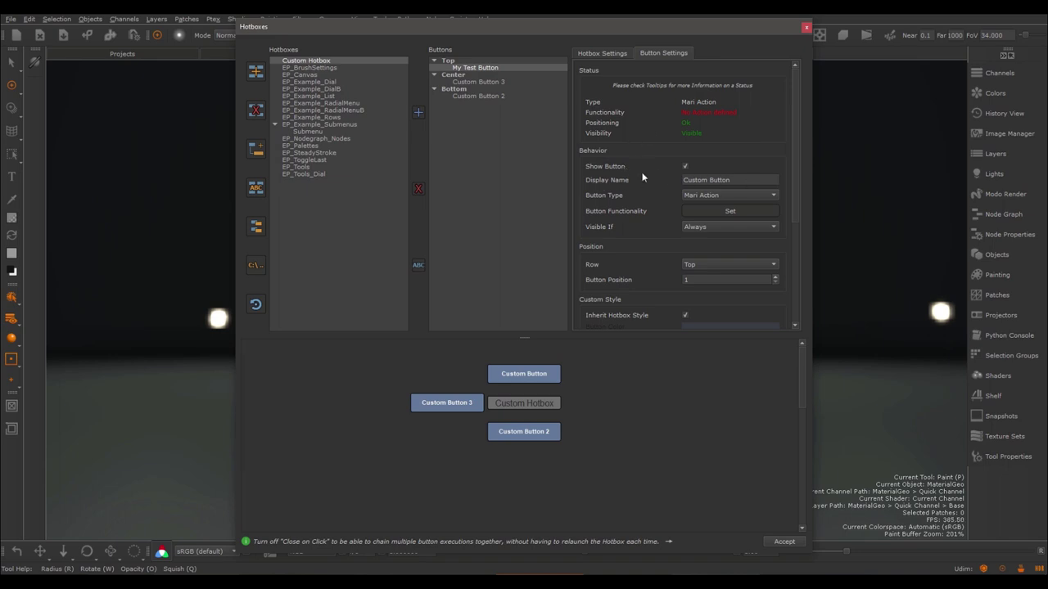
key("ctrl+a")
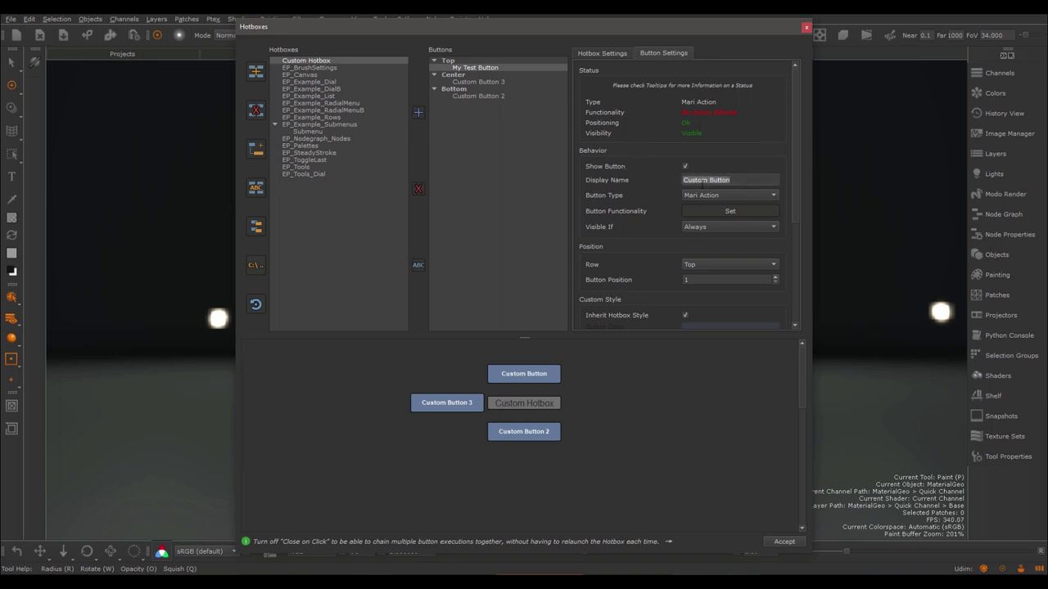
type("Test")
key("Return")
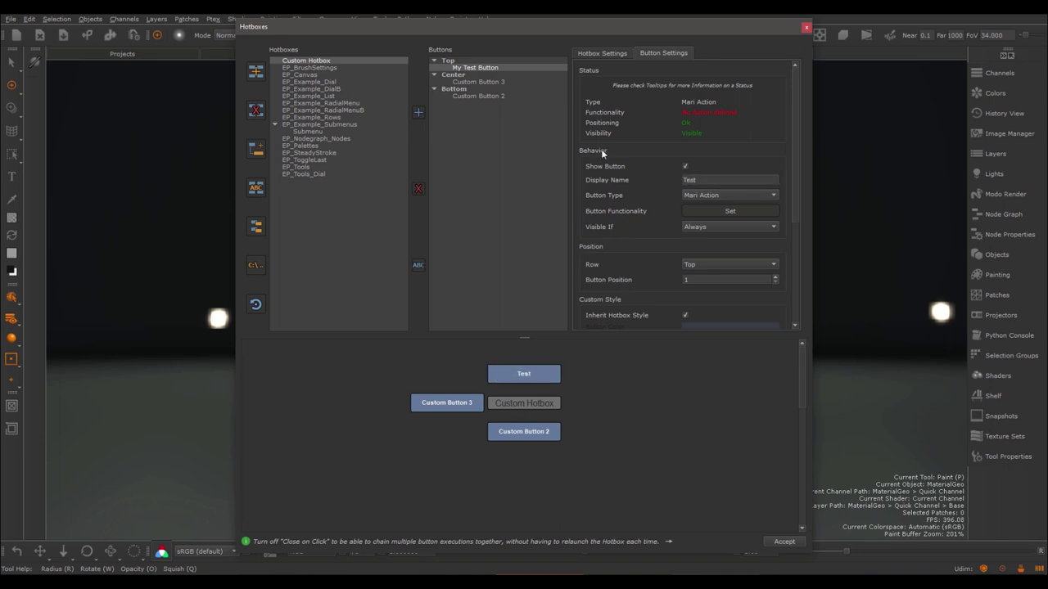
Step: Show the Custom Hotbox's backdrop, set the backdrop width to 400, and hide the backdrop again
left_click(601, 55)
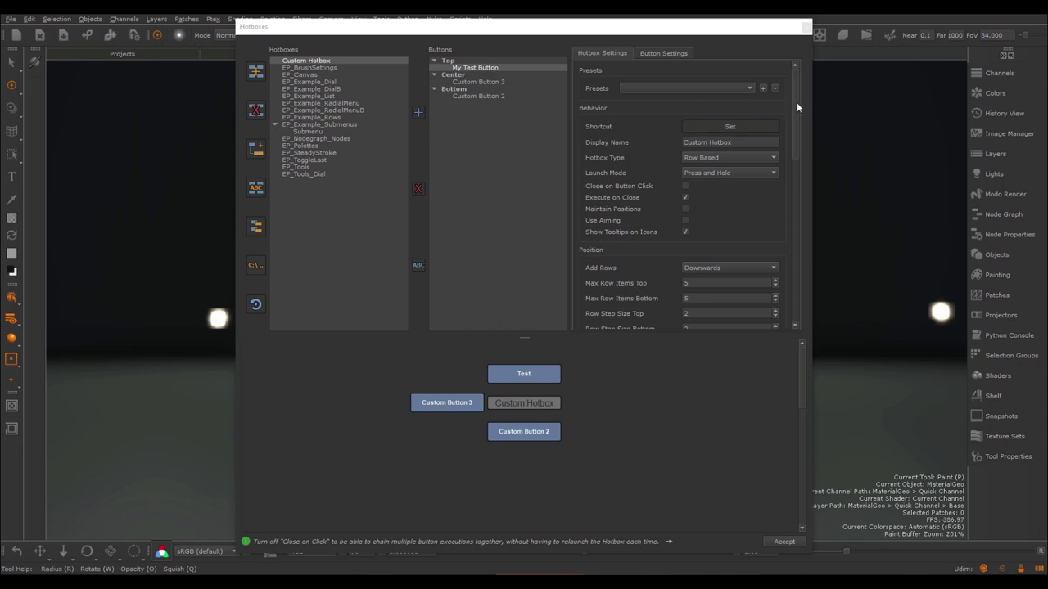
scroll(796, 103, "down", 1)
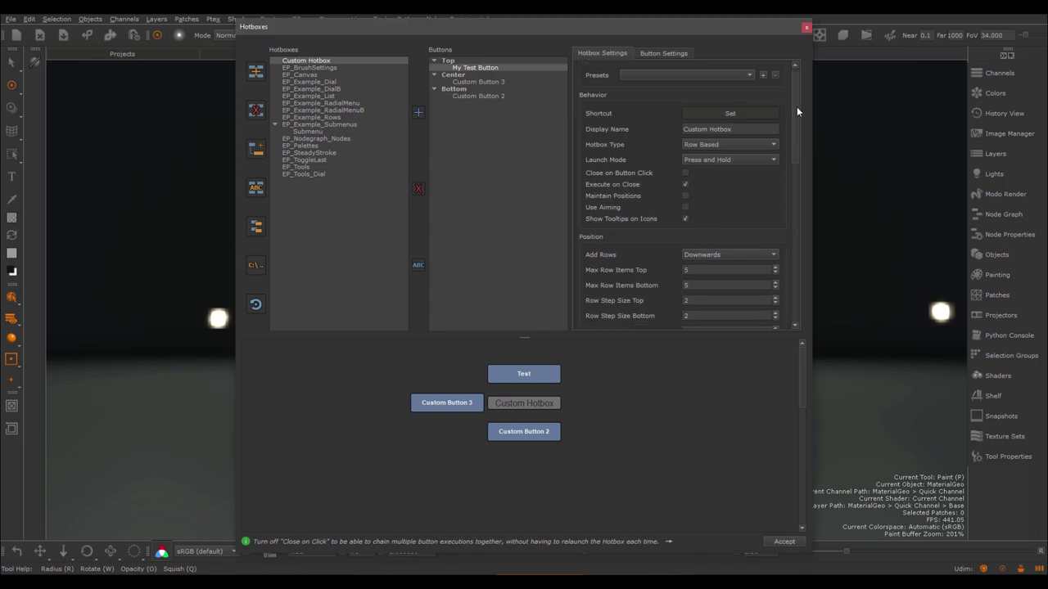
left_click_drag(797, 107, 777, 276)
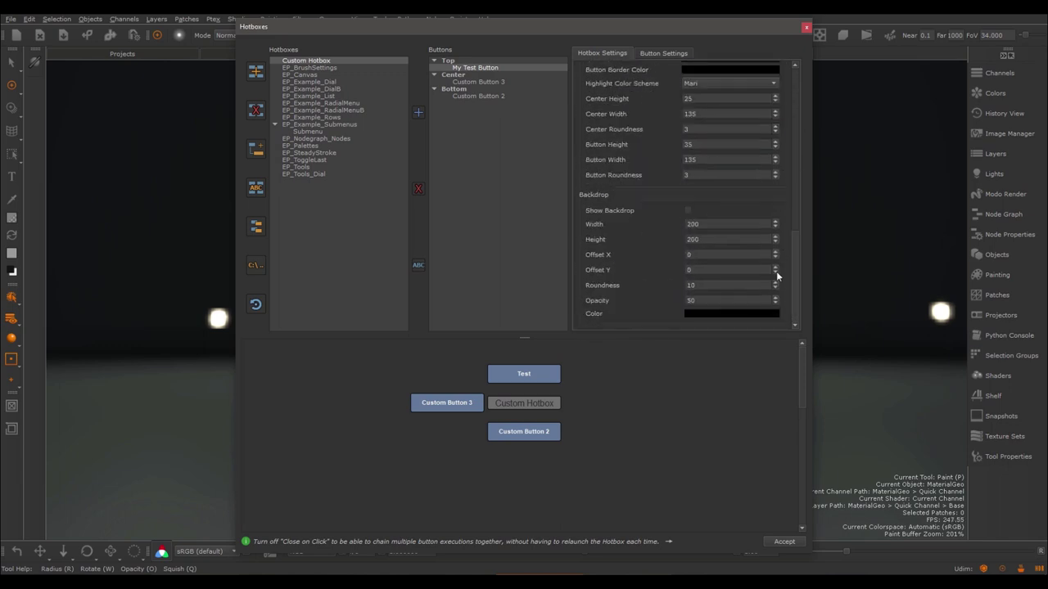
left_click(688, 210)
double_click(716, 225)
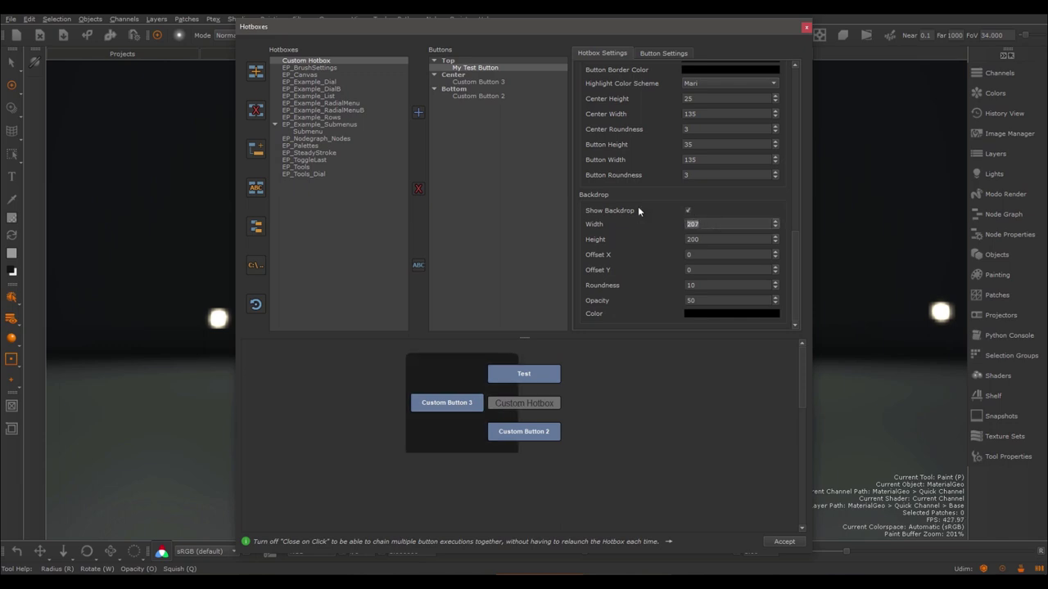
type("400")
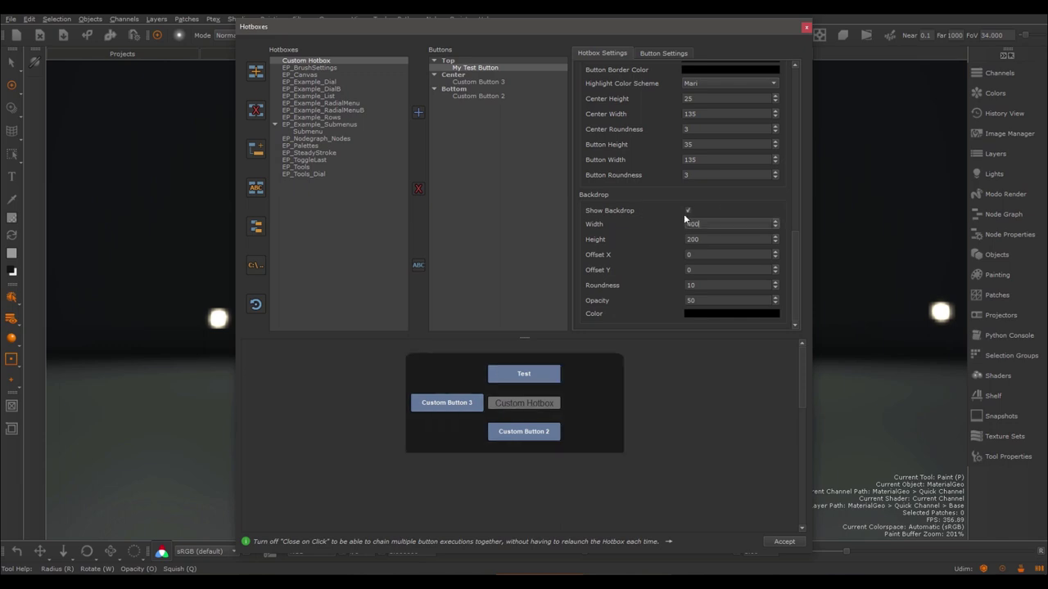
double_click(713, 240)
left_click(688, 212)
left_click_drag(794, 252, 791, 70)
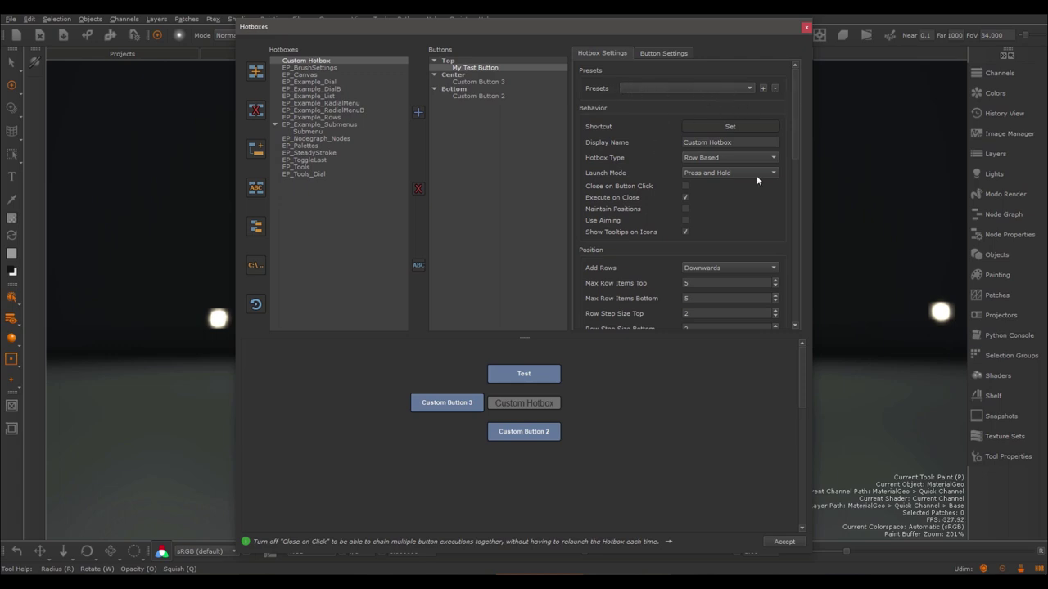
left_click_drag(795, 122, 795, 77)
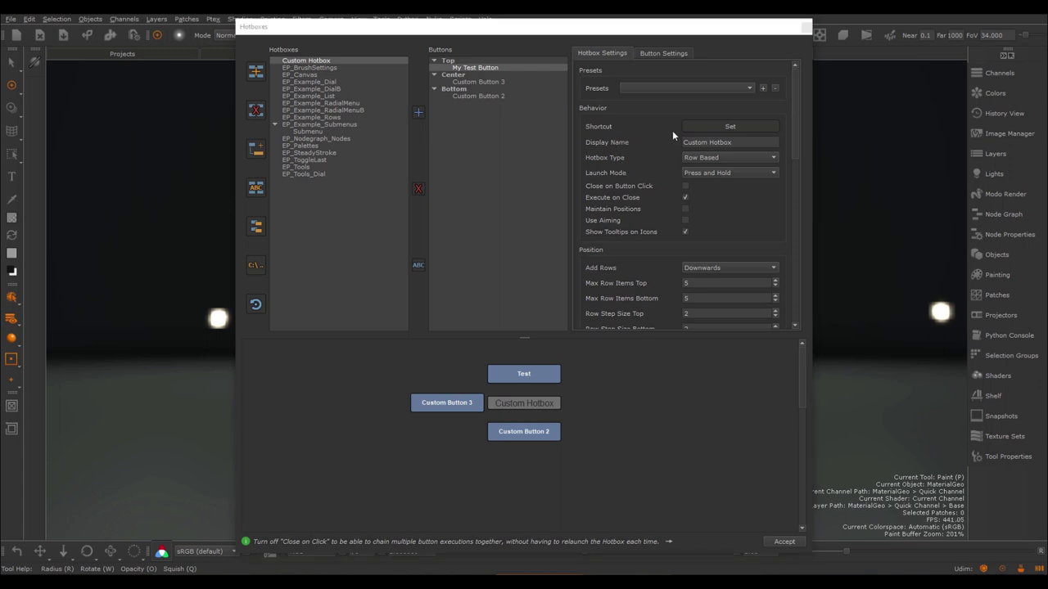
Step: Assign the shortcut T to the Custom Hotbox, overwriting the existing assignment, and clear the shortcut again
left_click(702, 127)
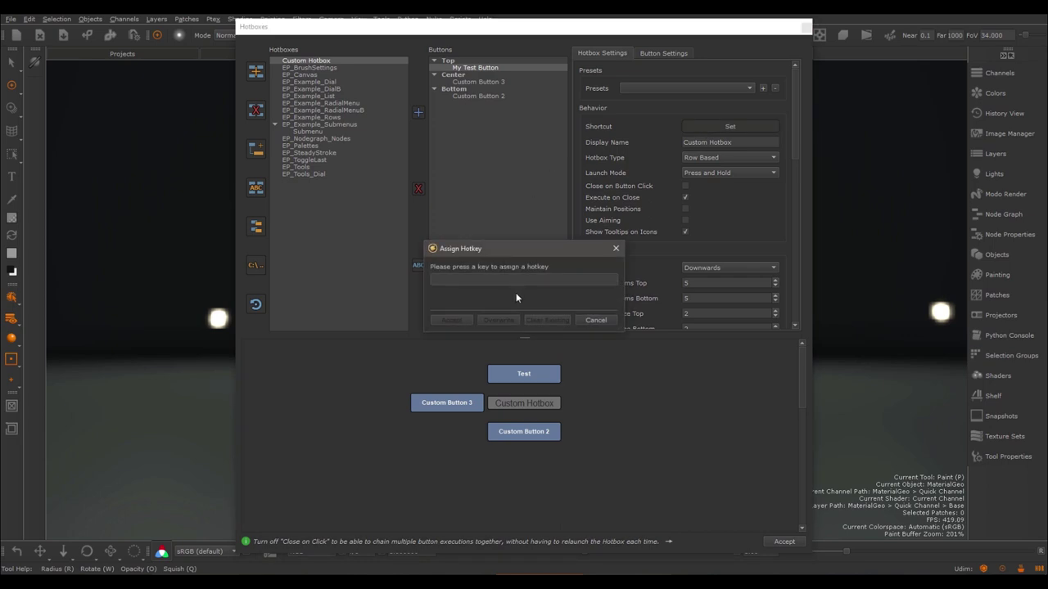
key("t")
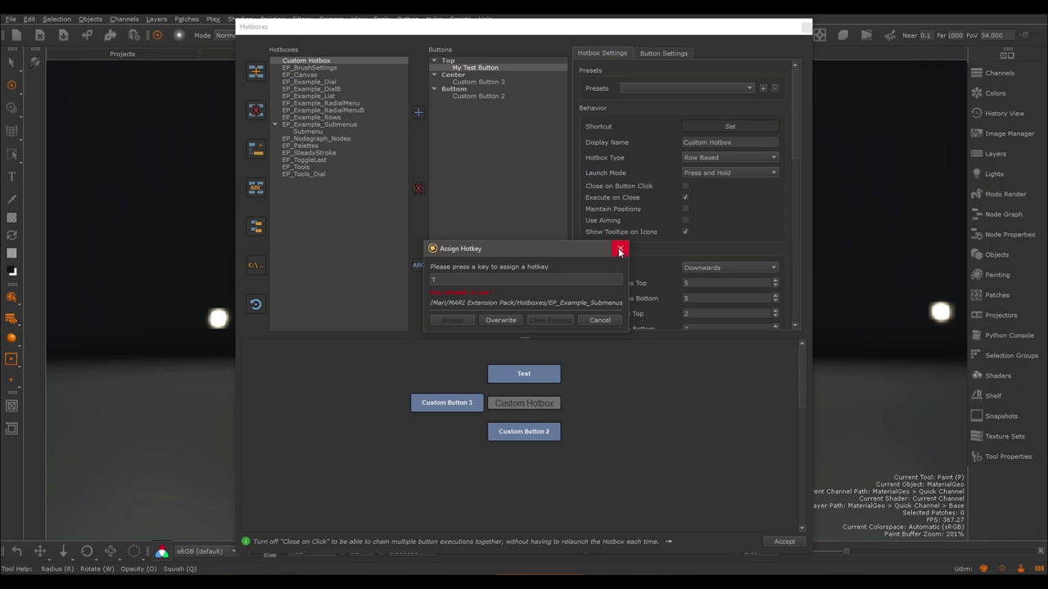
left_click(493, 319)
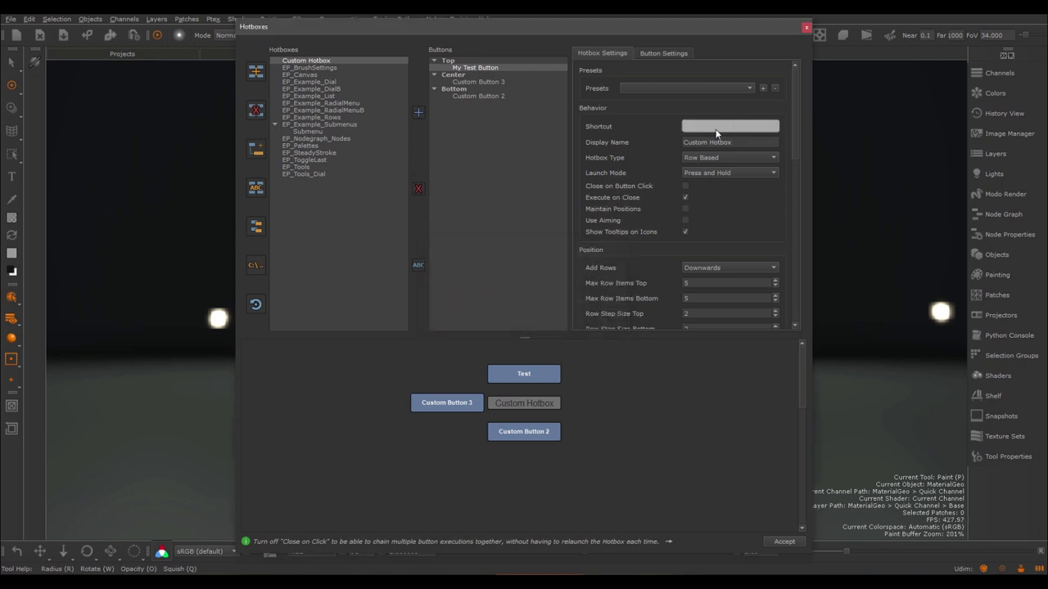
left_click(717, 130)
left_click(550, 318)
Step: Close the hotbox editor and open the keyboard shortcuts manager
left_click(806, 30)
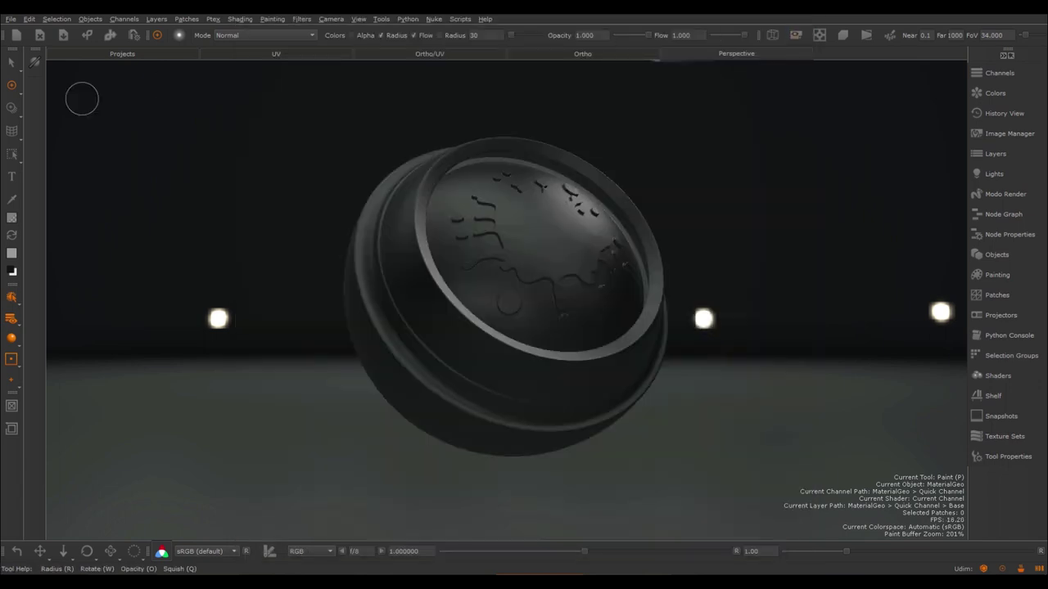
left_click(28, 18)
left_click(59, 88)
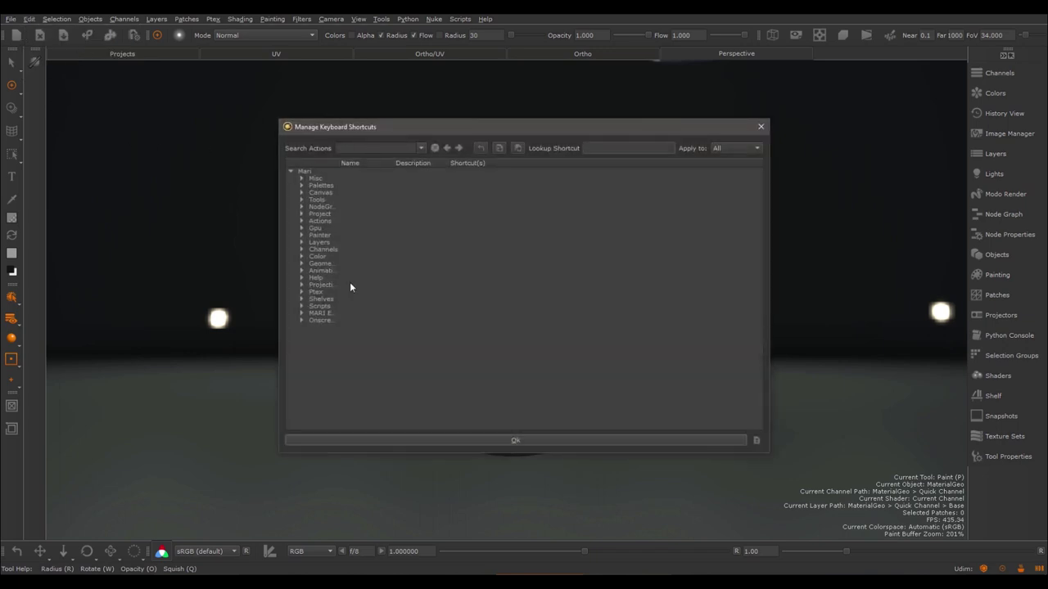
Step: Expand the MARI Extension Pack's Hotboxes actions and widen the dialog and columns enough to read names, descriptions and shortcuts
left_click_drag(344, 163, 448, 167)
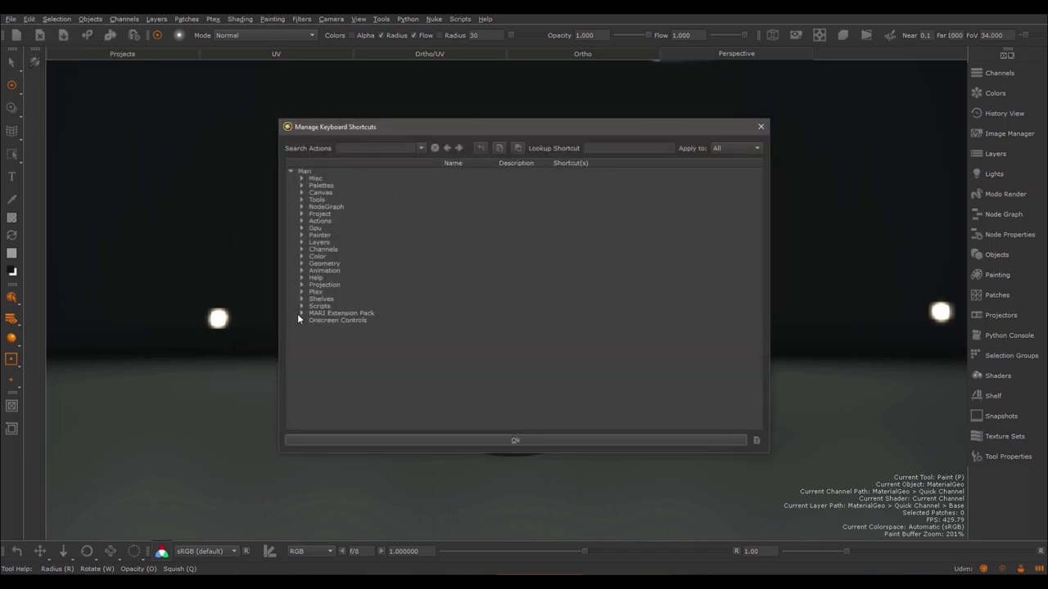
left_click(301, 313)
scroll(361, 351, "down", 3)
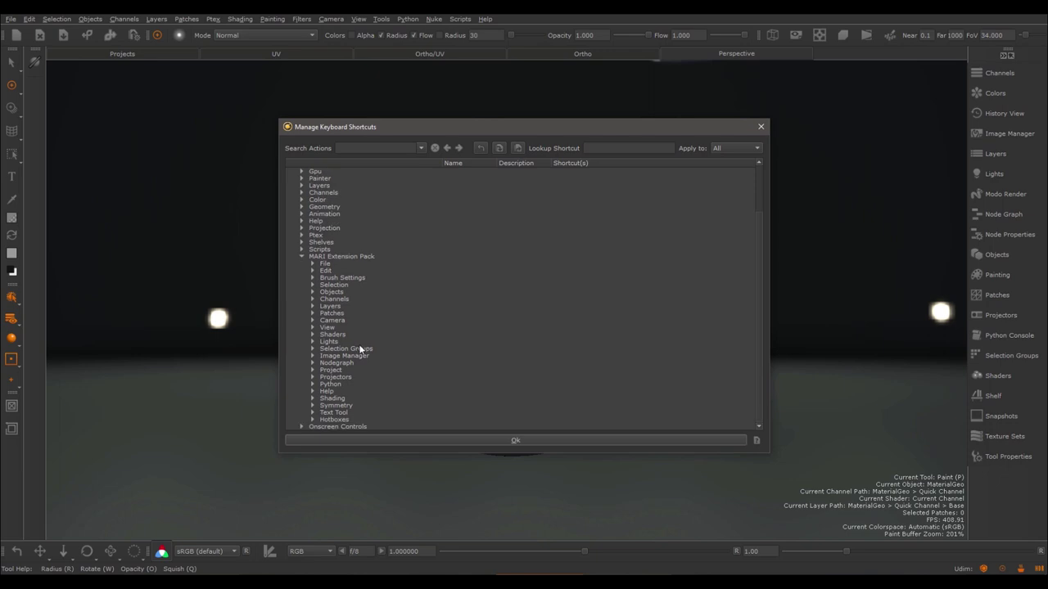
left_click(314, 420)
scroll(449, 339, "down", 5)
left_click_drag(770, 381, 882, 381)
left_click_drag(551, 163, 613, 163)
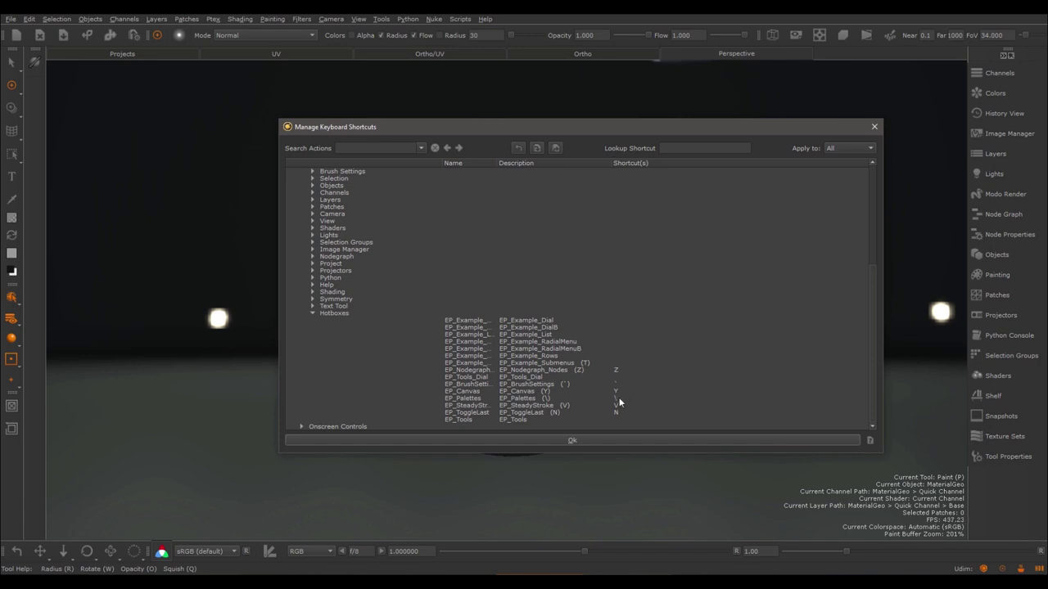
Step: Select the shortcut of the EP_Nodegraph_Nodes hotbox and apply it to the Node Graph only
double_click(628, 371)
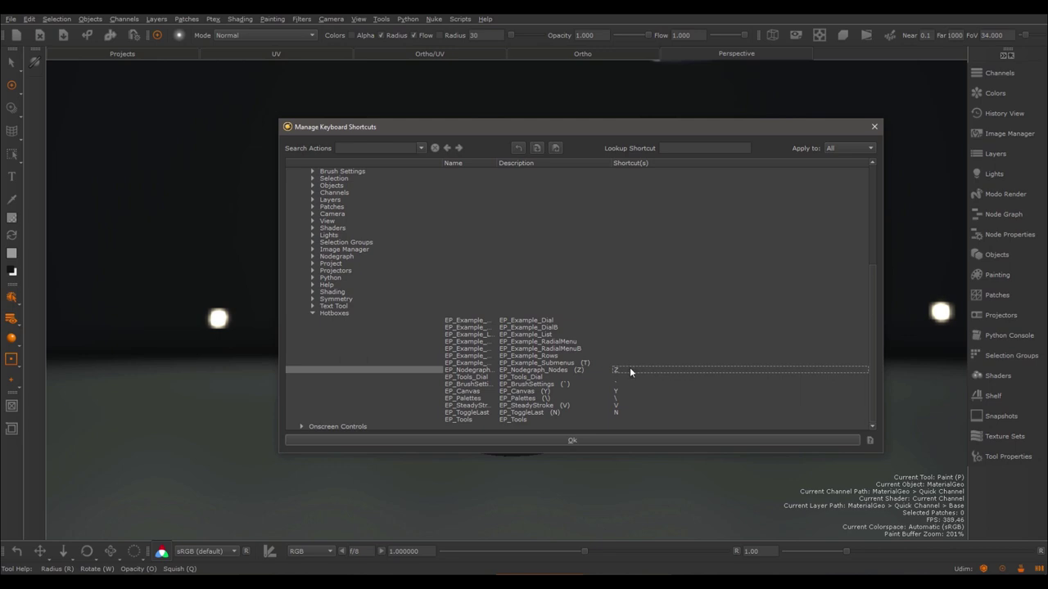
left_click(843, 151)
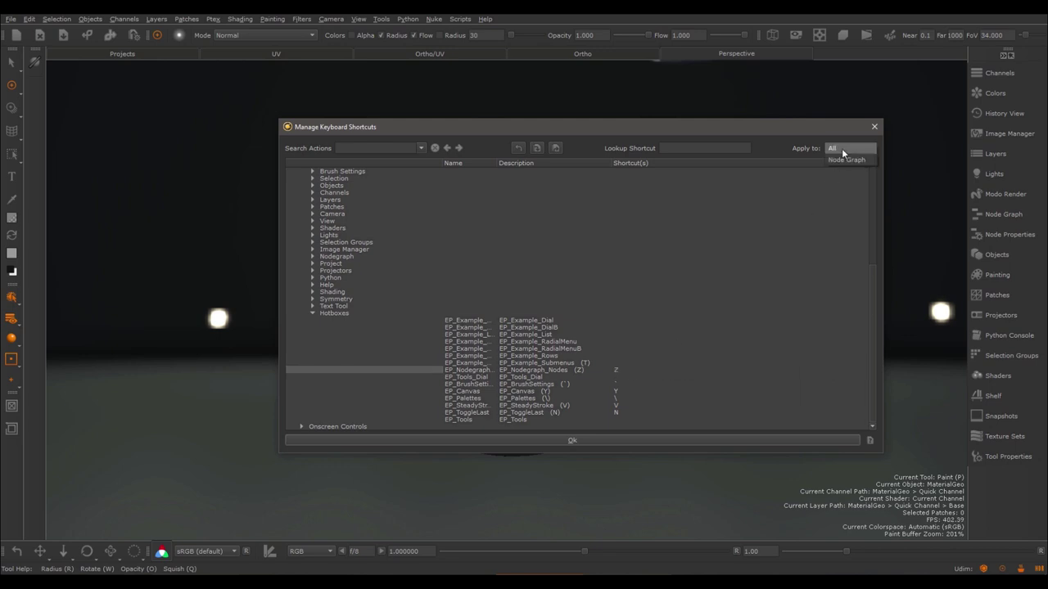
left_click(844, 160)
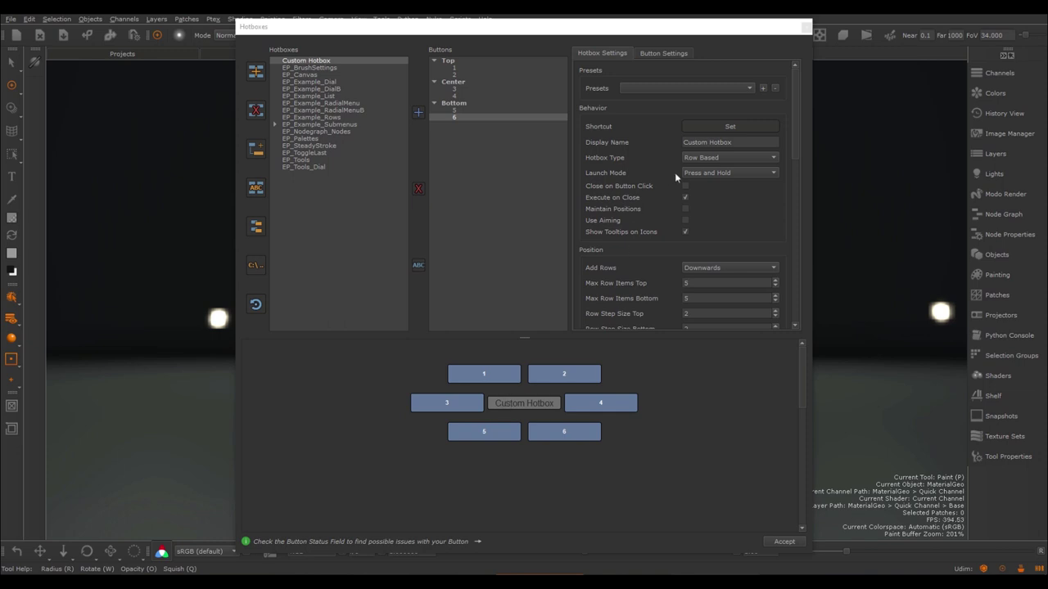
Step: Set the Custom Hotbox's display name to Test and look at the available hotbox types
left_click_drag(745, 143, 646, 146)
type("Test")
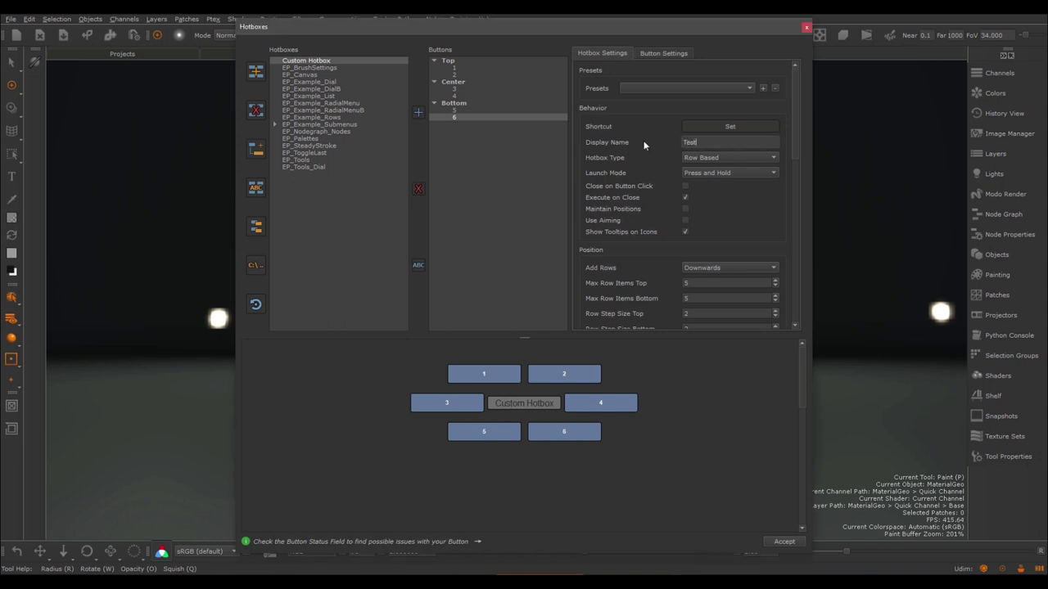
key("Return")
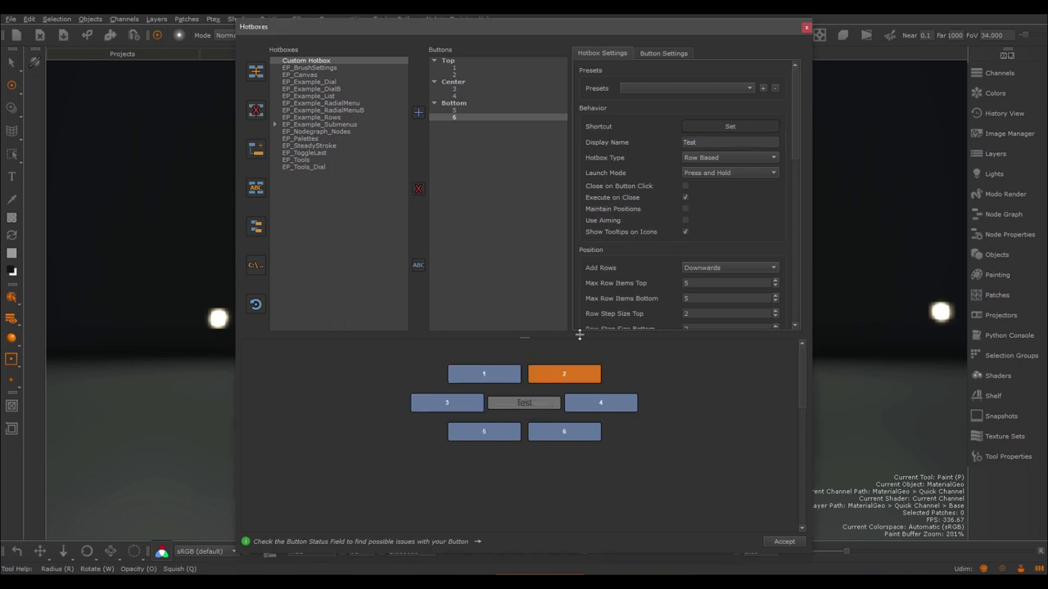
left_click(686, 157)
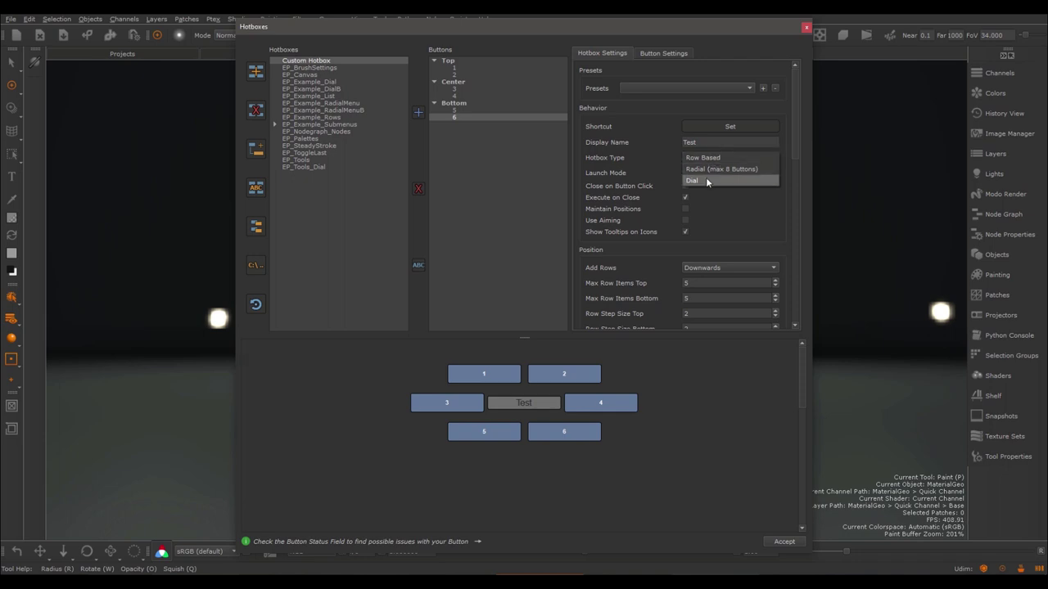
left_click(626, 159)
mouse_move(600, 153)
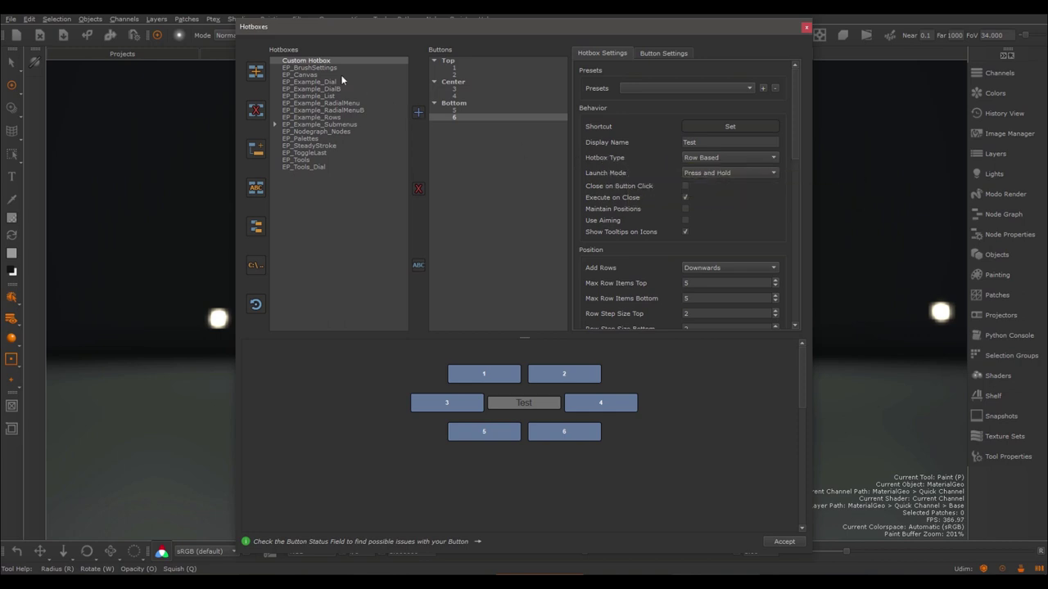
Step: Examine the layouts of the brush settings and canvas hotboxes and of the dial, list, radial menu and rows examples
left_click(313, 69)
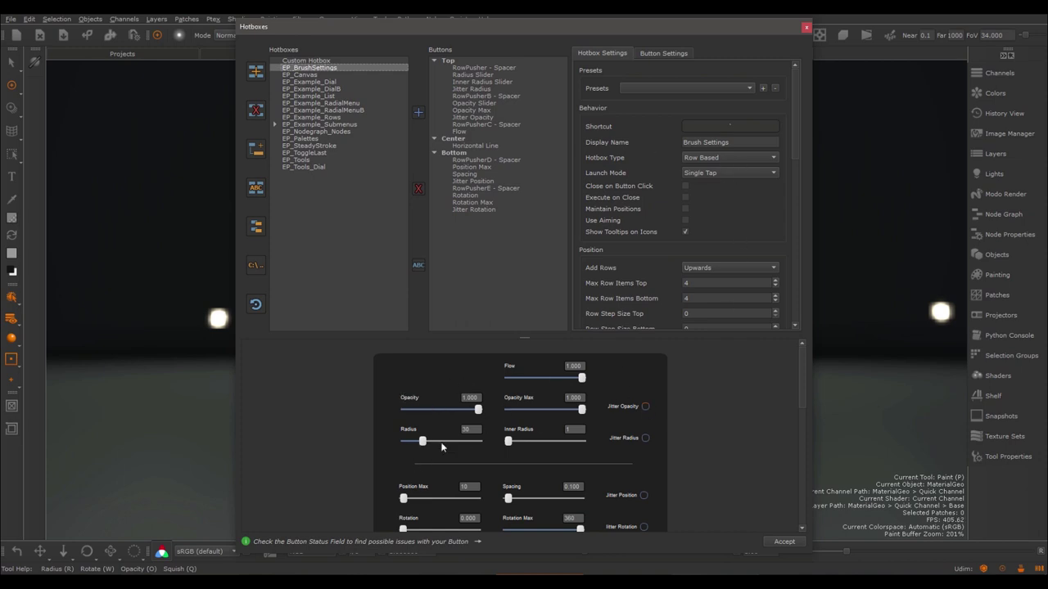
scroll(714, 462, "down", 1)
scroll(690, 462, "up", 1)
left_click(309, 75)
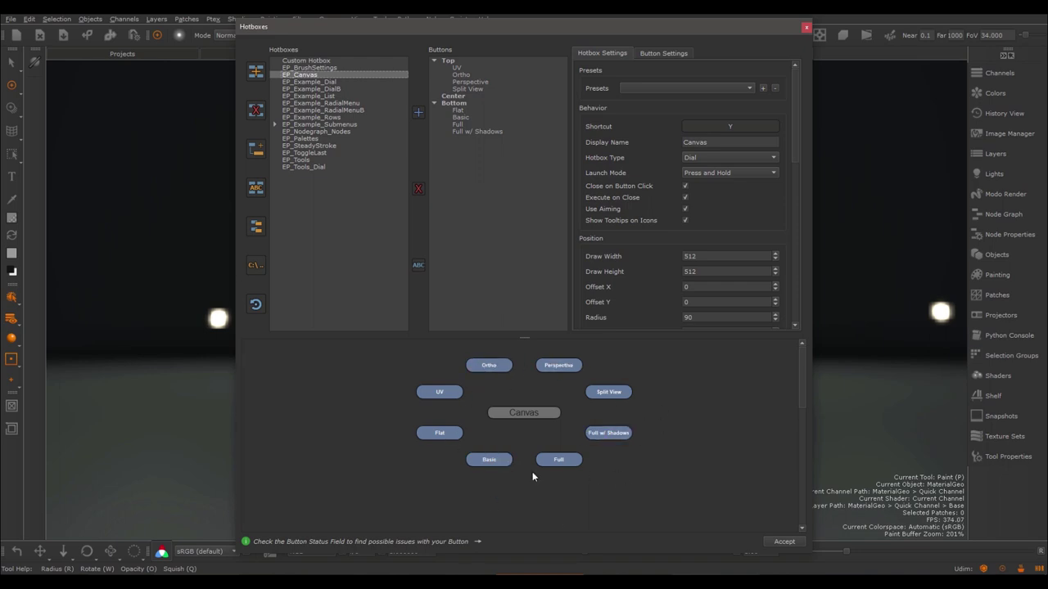
left_click(328, 83)
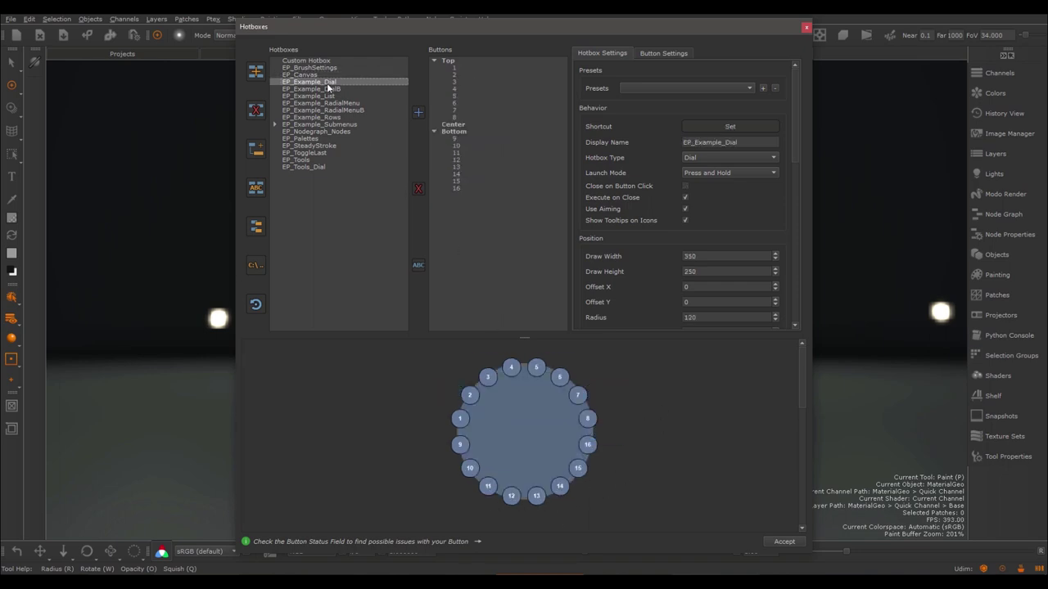
left_click(327, 88)
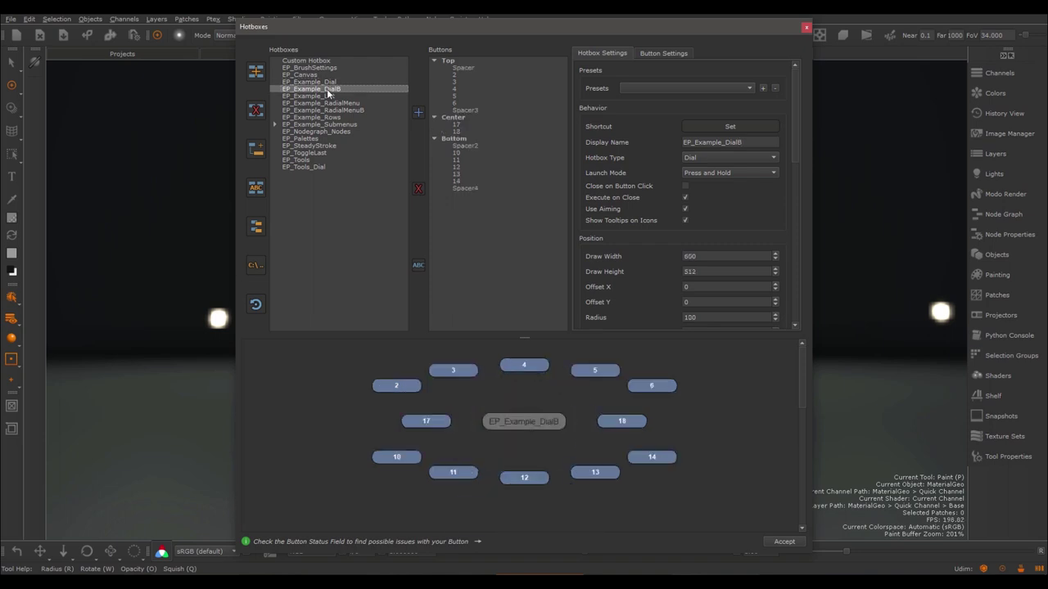
left_click(327, 95)
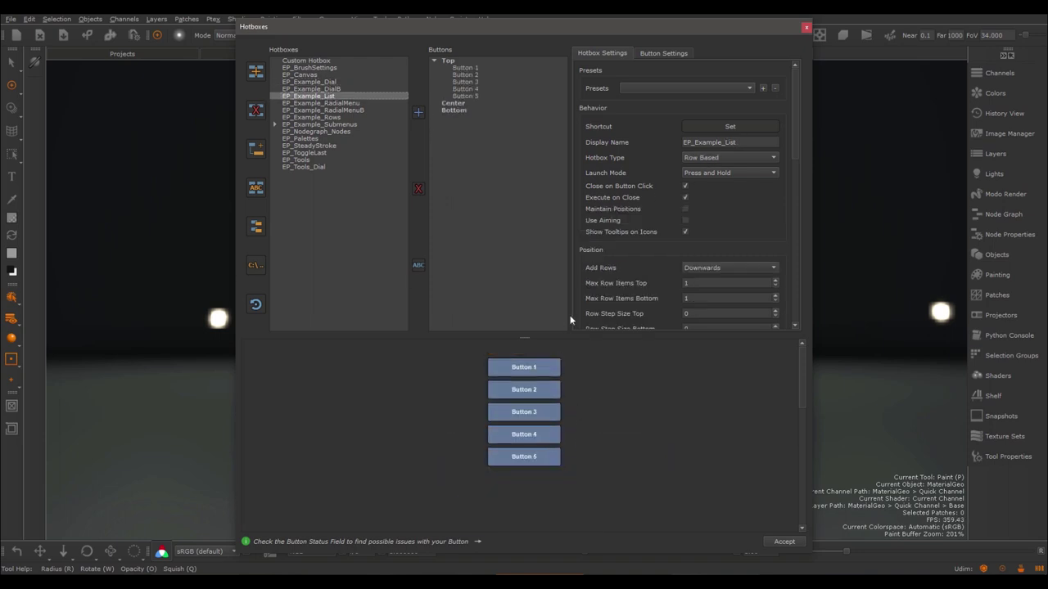
left_click(343, 104)
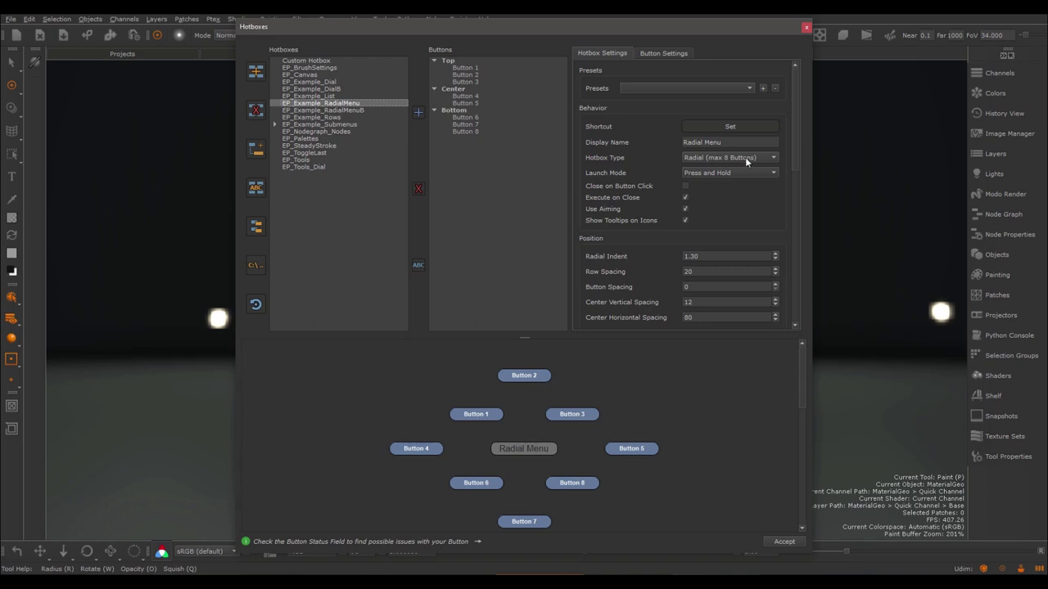
left_click(328, 111)
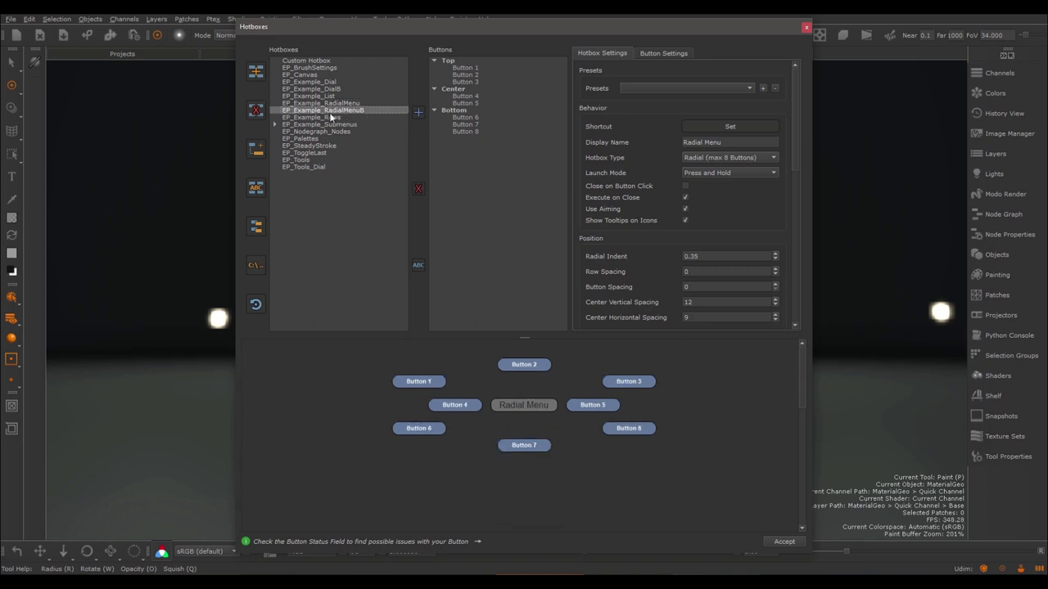
left_click(328, 117)
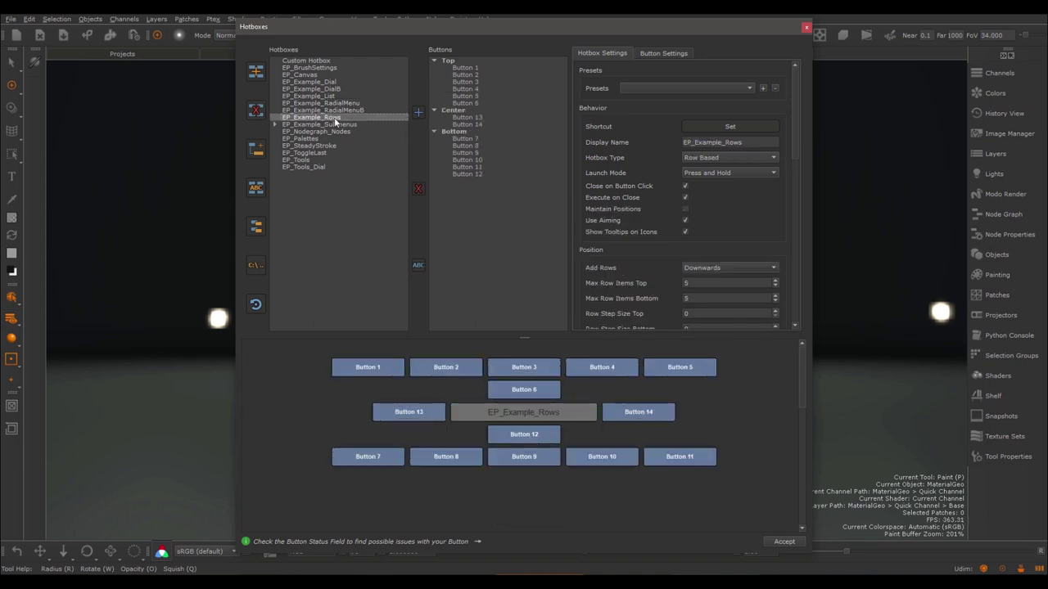
Step: Examine the layouts of the node graph, palettes, steady stroke, toggle last, tools and tools dial hotboxes
left_click(332, 131)
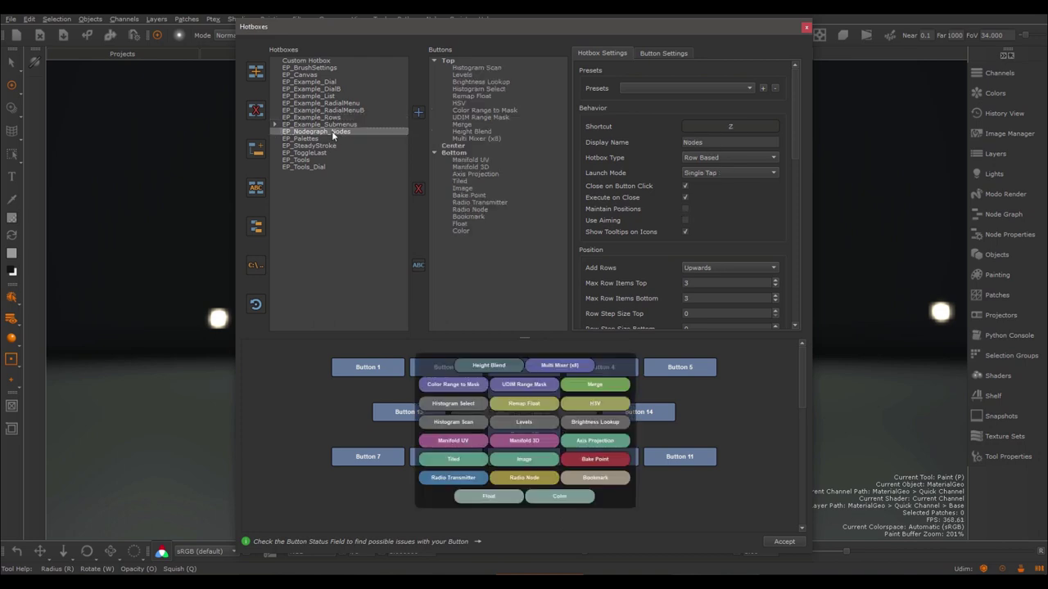
left_click(310, 139)
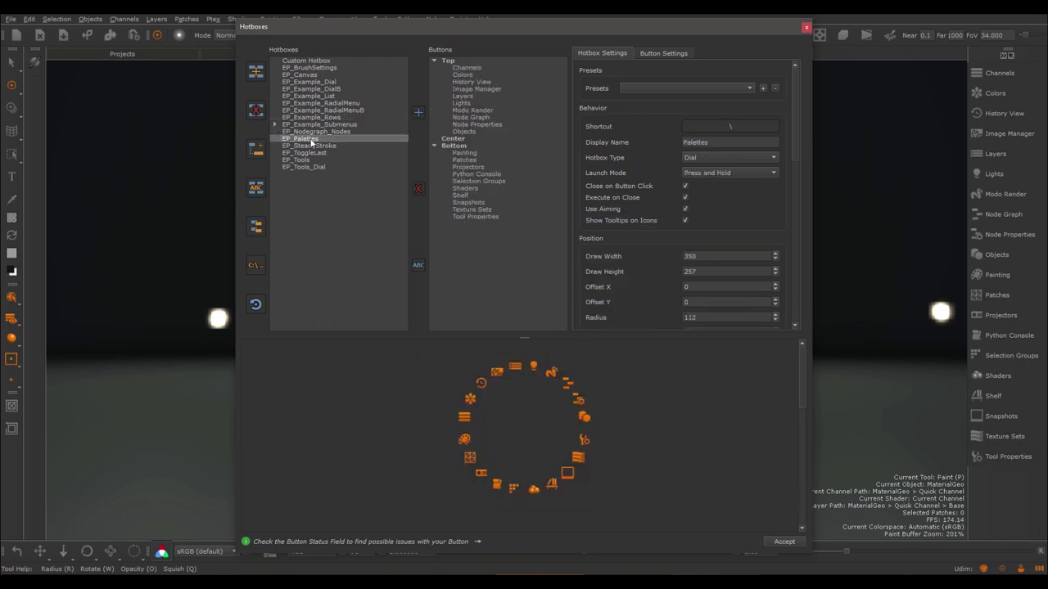
left_click(324, 148)
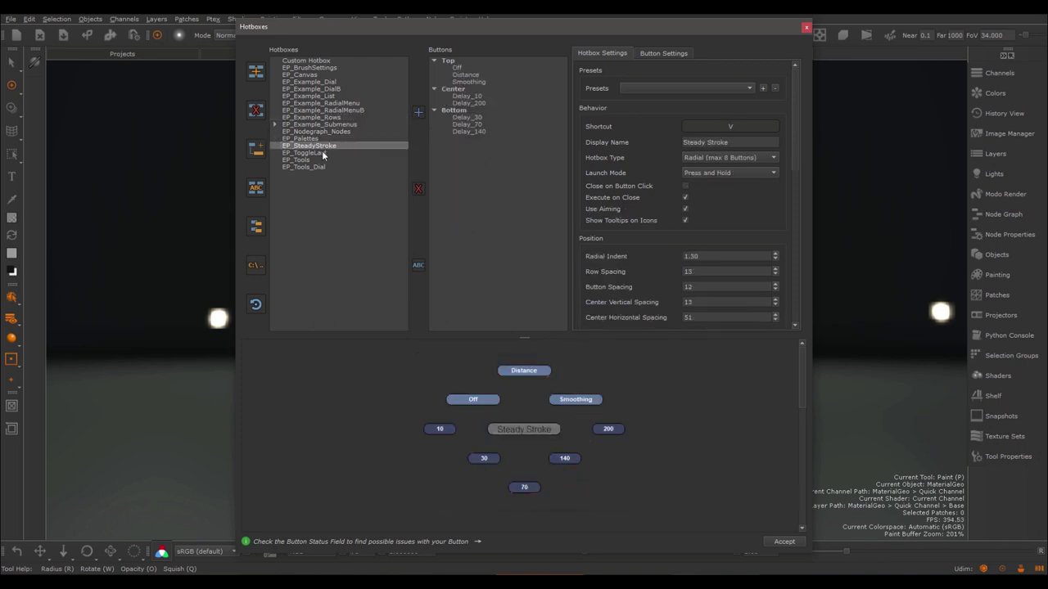
left_click(321, 152)
left_click(301, 160)
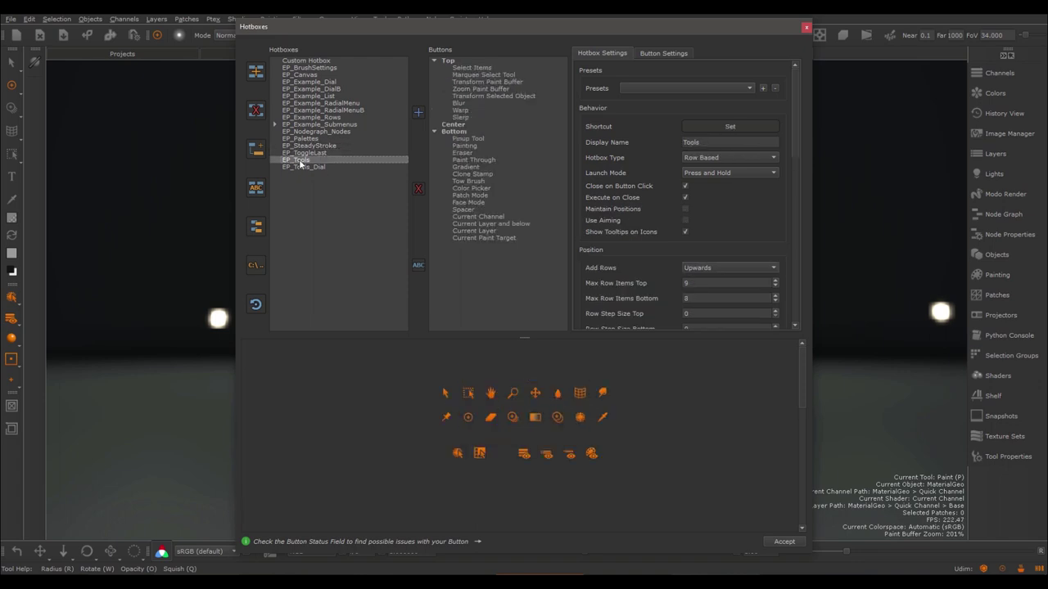
left_click(319, 168)
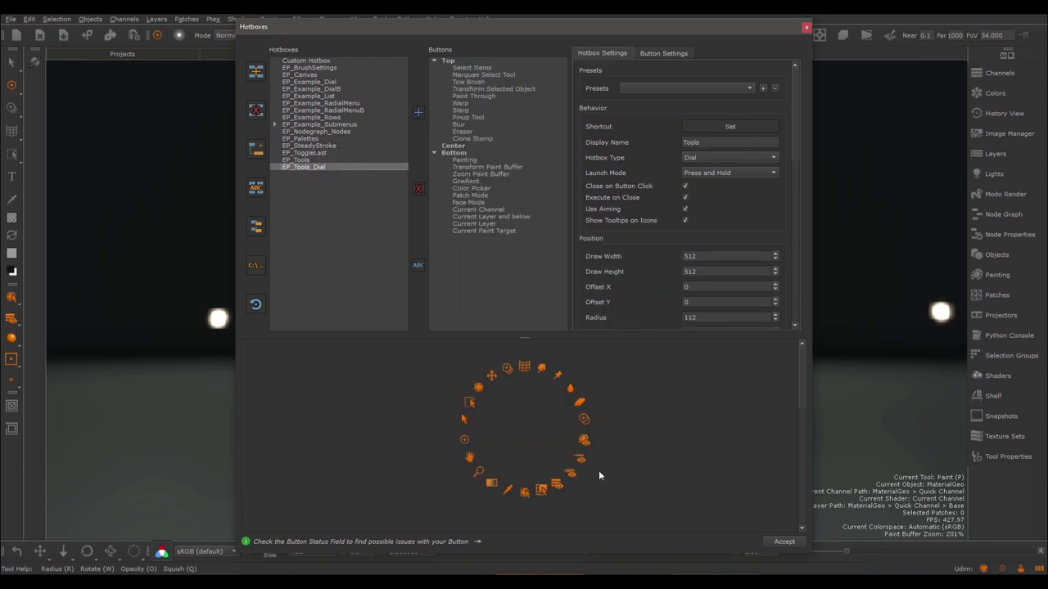
Step: Switch the Custom Hotbox's launch mode to Single Tap and back to Press and Hold
key("Home")
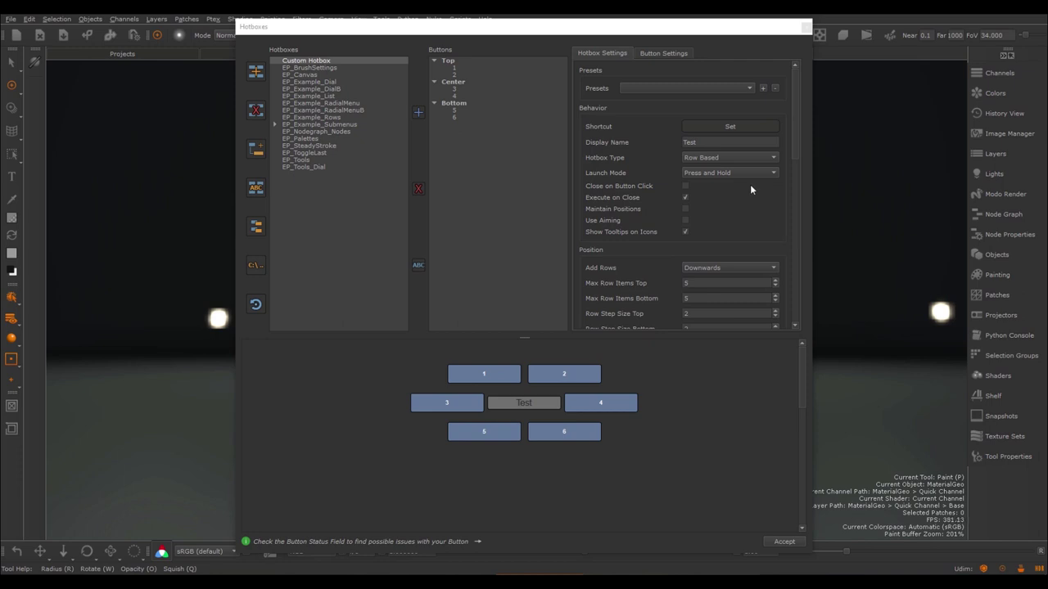
left_click(701, 171)
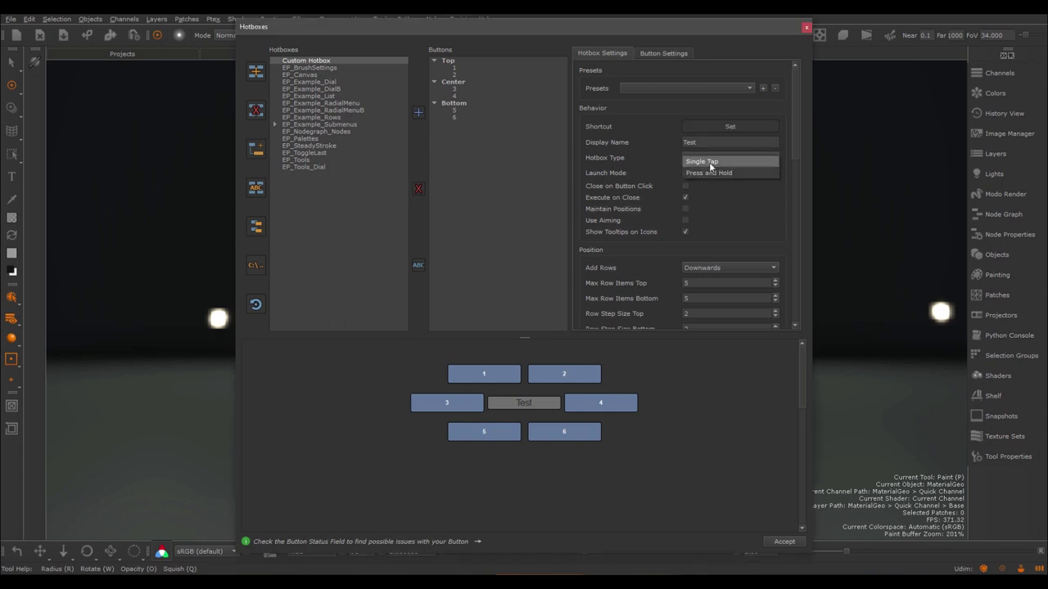
left_click(709, 162)
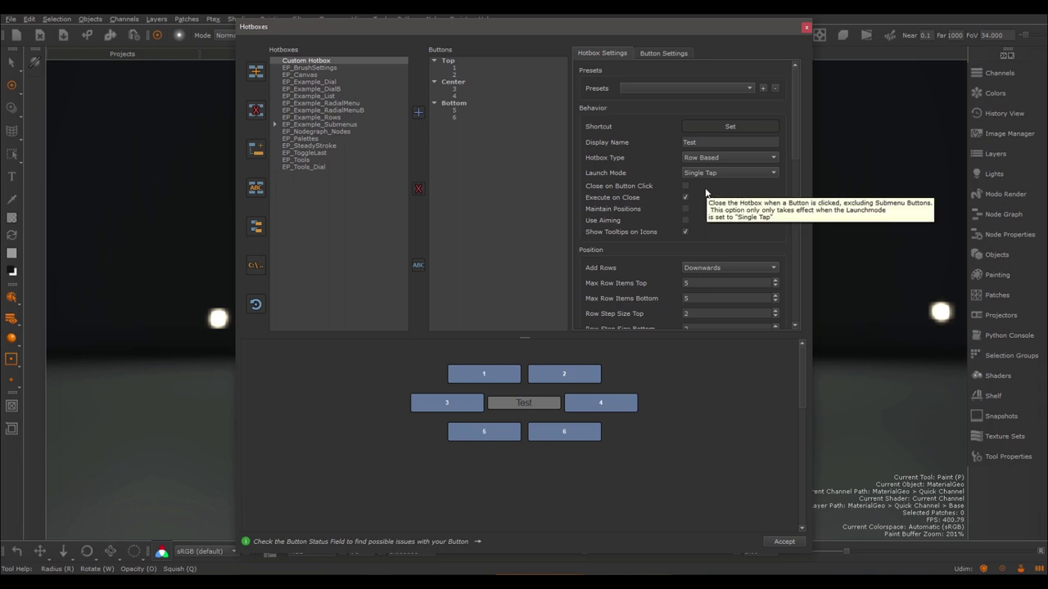
left_click(718, 174)
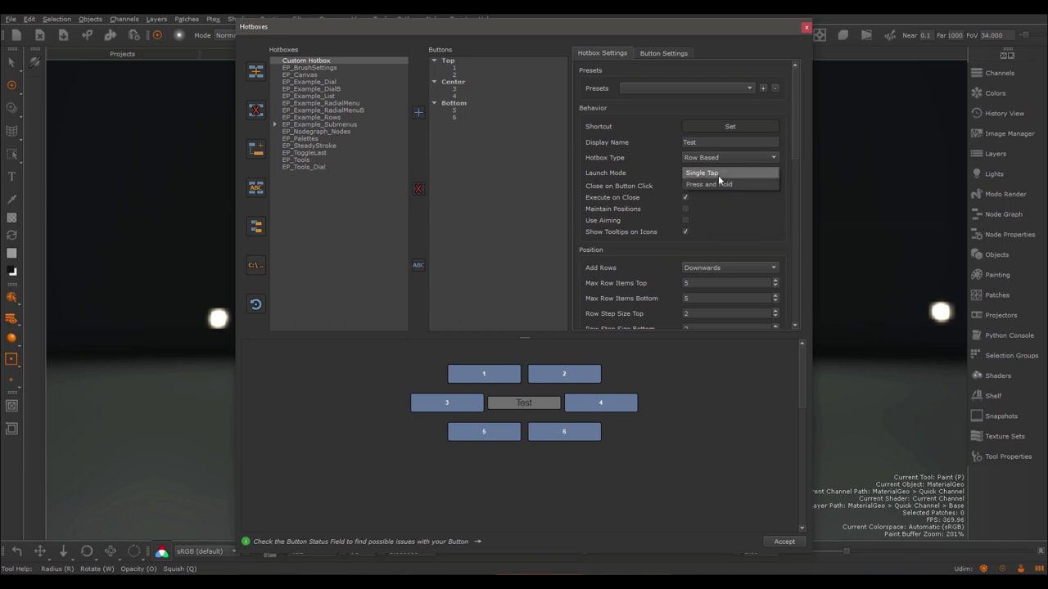
left_click(718, 184)
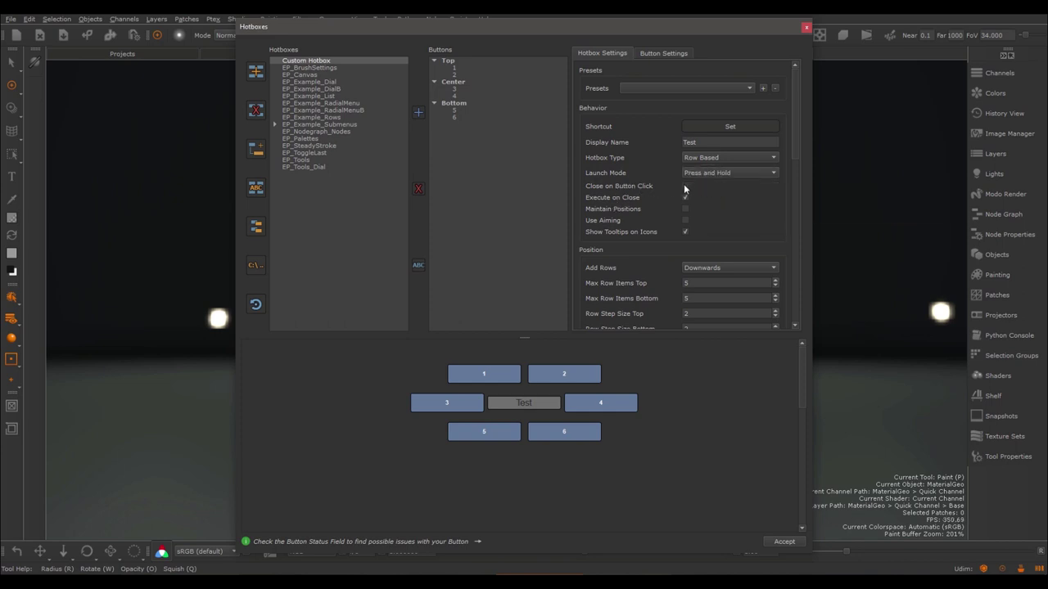
mouse_move(626, 190)
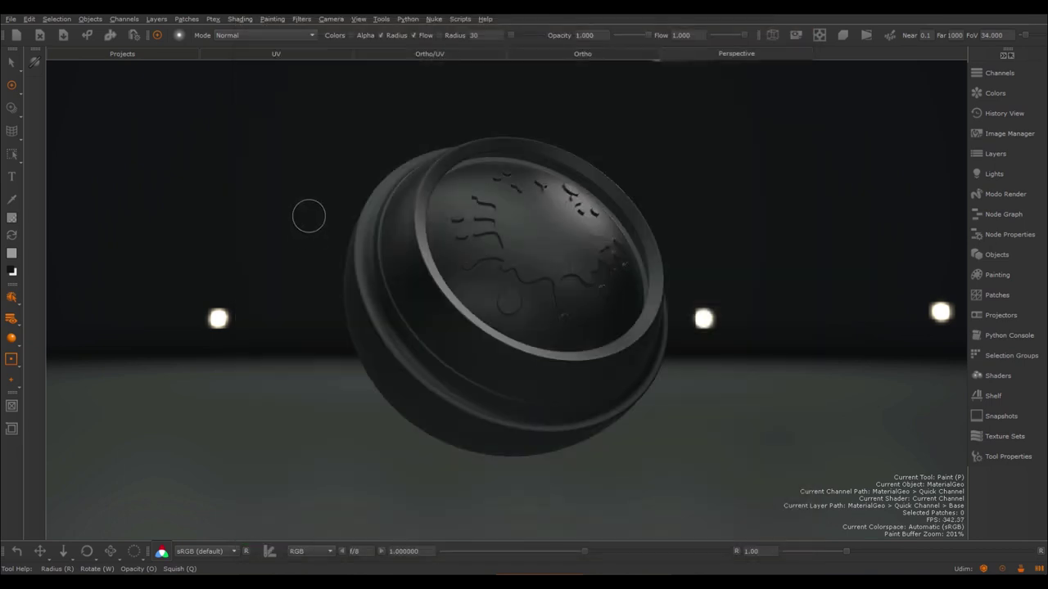
Step: Use the Palettes hotbox over the canvas to toggle the Channels palette and open the Node Graph
key("space")
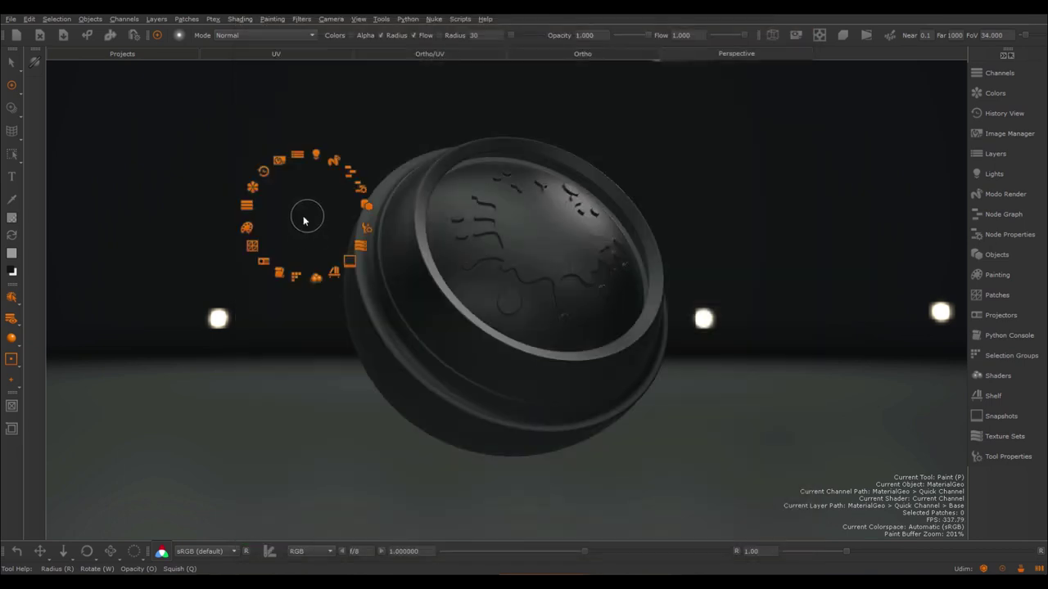
left_click(257, 210)
key("space")
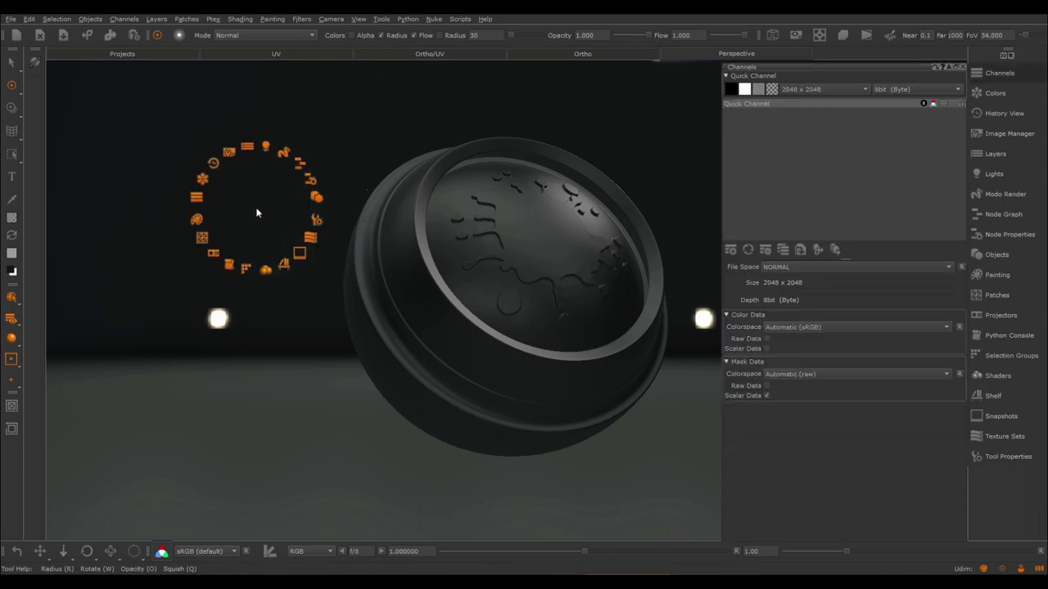
left_click(198, 205)
key("space")
left_click(155, 196)
key("space")
left_click(122, 187)
key("space")
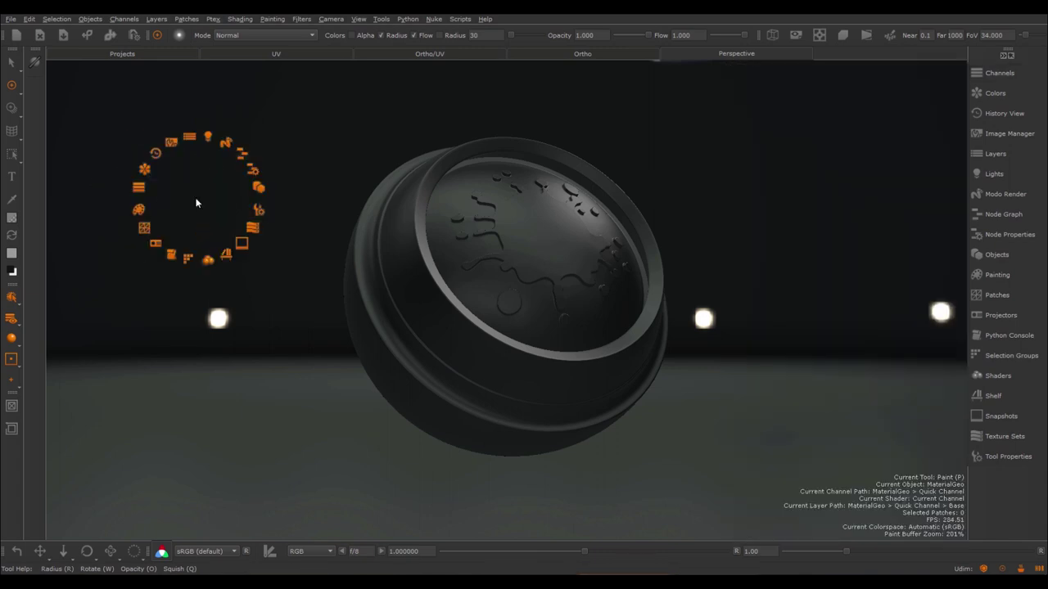
left_click(231, 162)
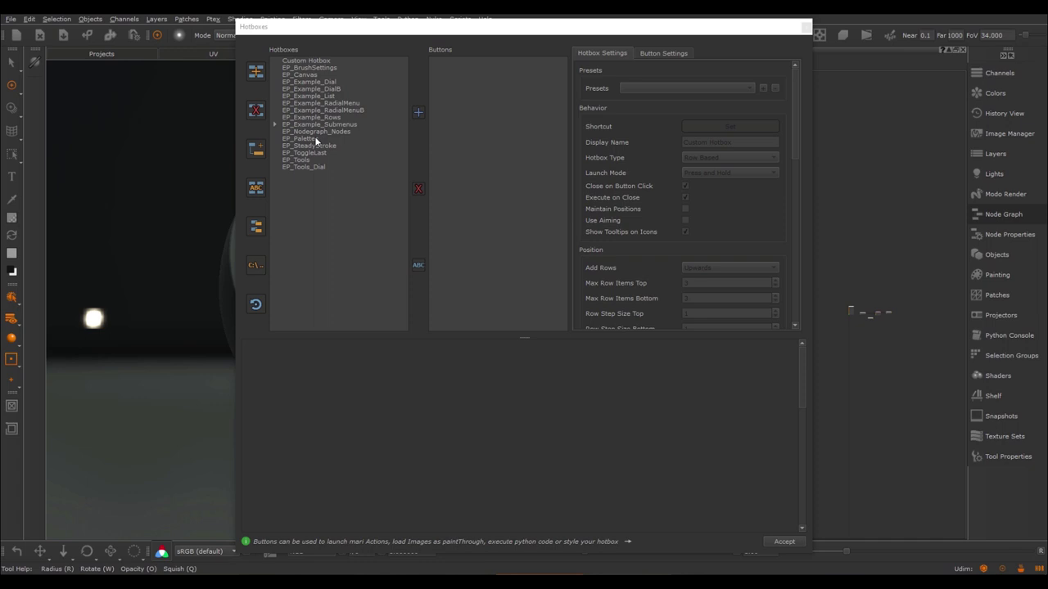
Step: Set the launch mode of the EP_Palettes hotbox to Single Tap
left_click(316, 140)
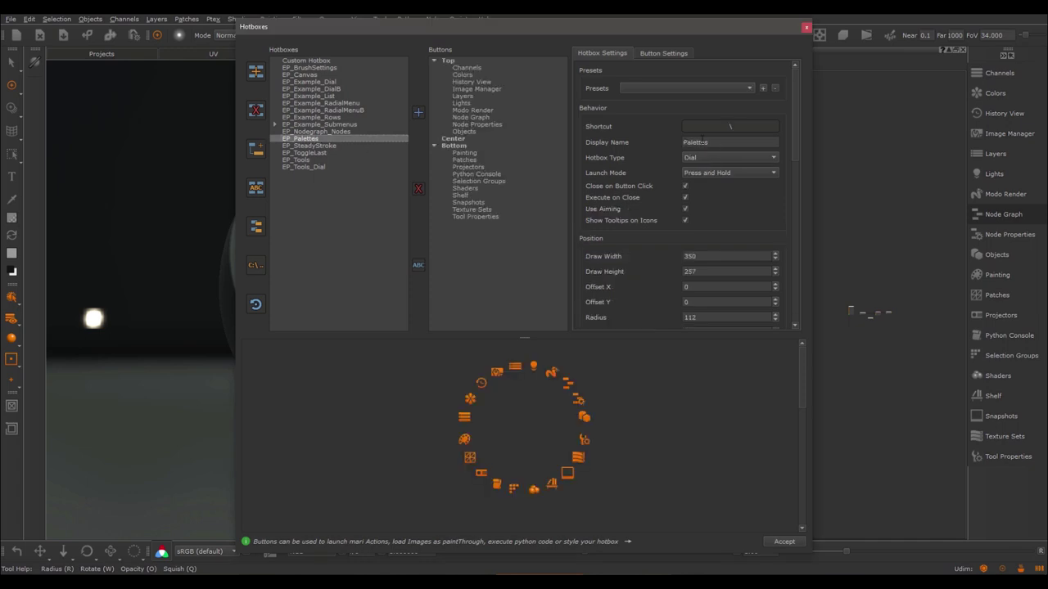
left_click(711, 173)
left_click(711, 173)
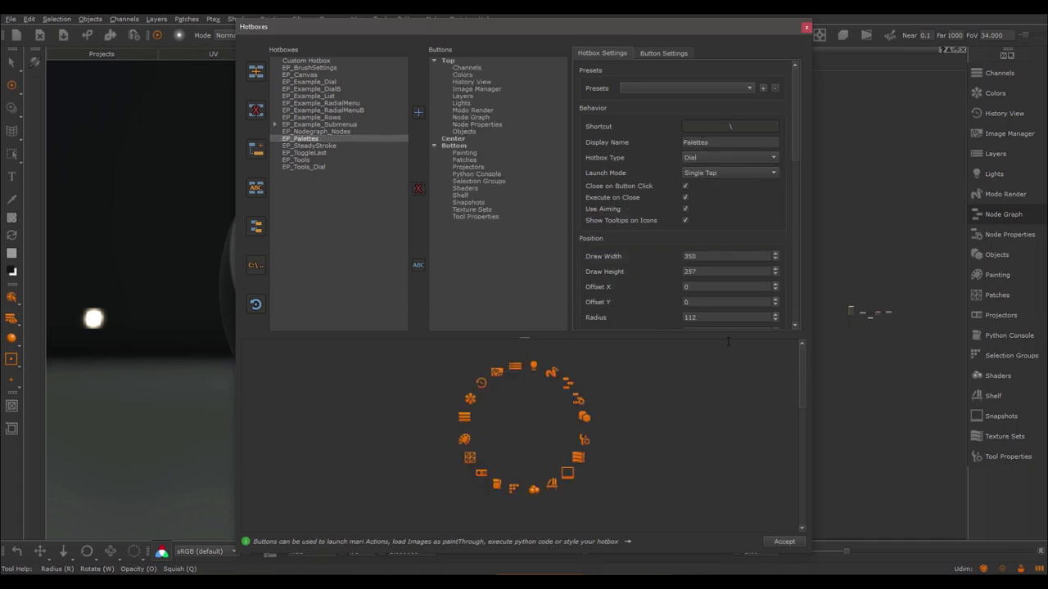
Step: Accept the hotbox settings and use the Palettes hotbox over the canvas to open the Channels palette
left_click(784, 542)
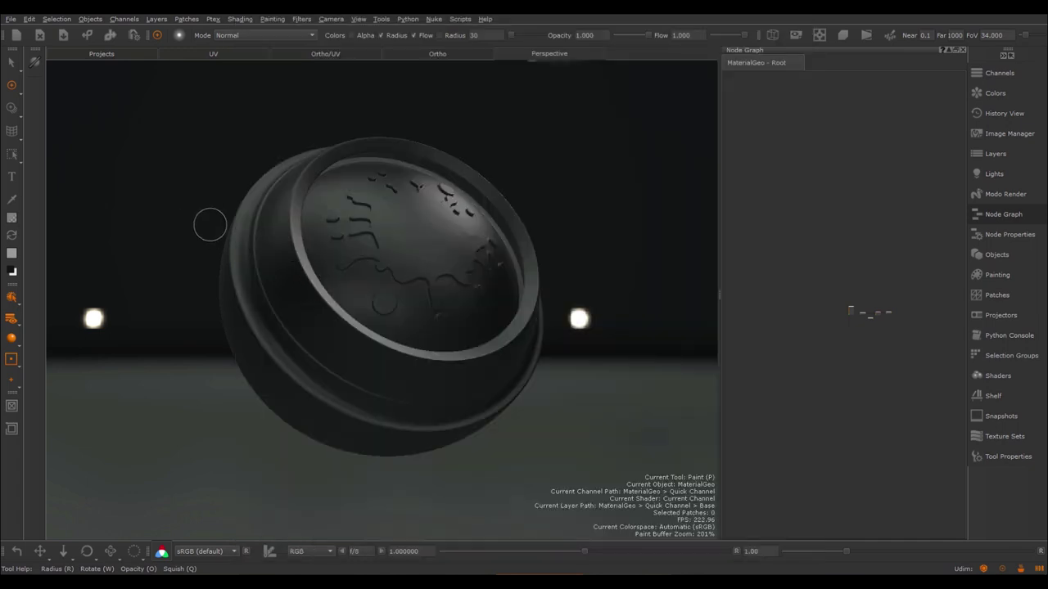
key("space")
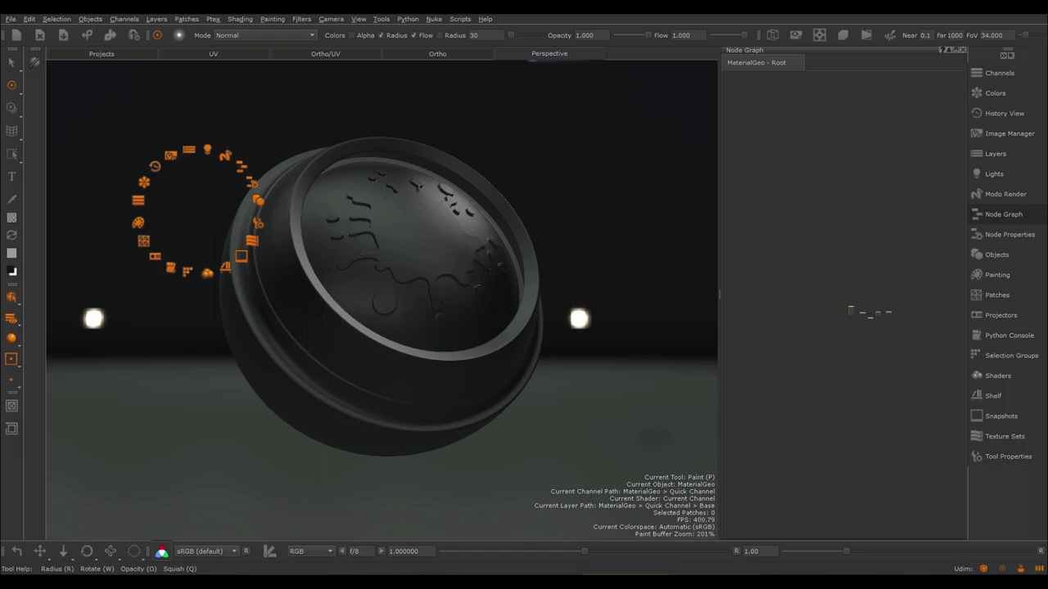
left_click(154, 207)
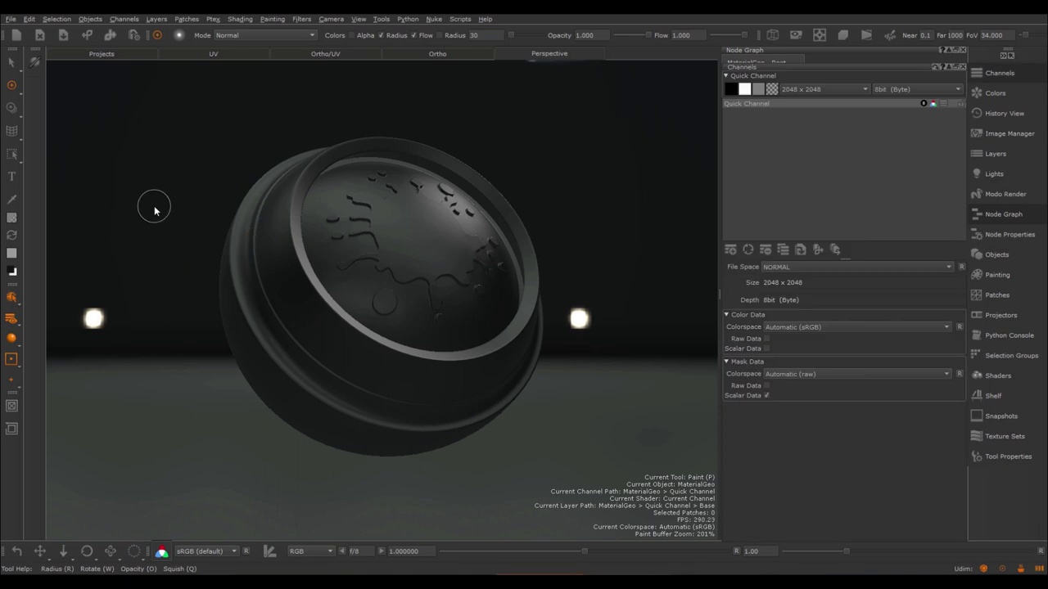
Step: Open the hotbox editor and switch the Custom Hotbox's type to Dial and back to Row Based
key("ctrl+shift+h")
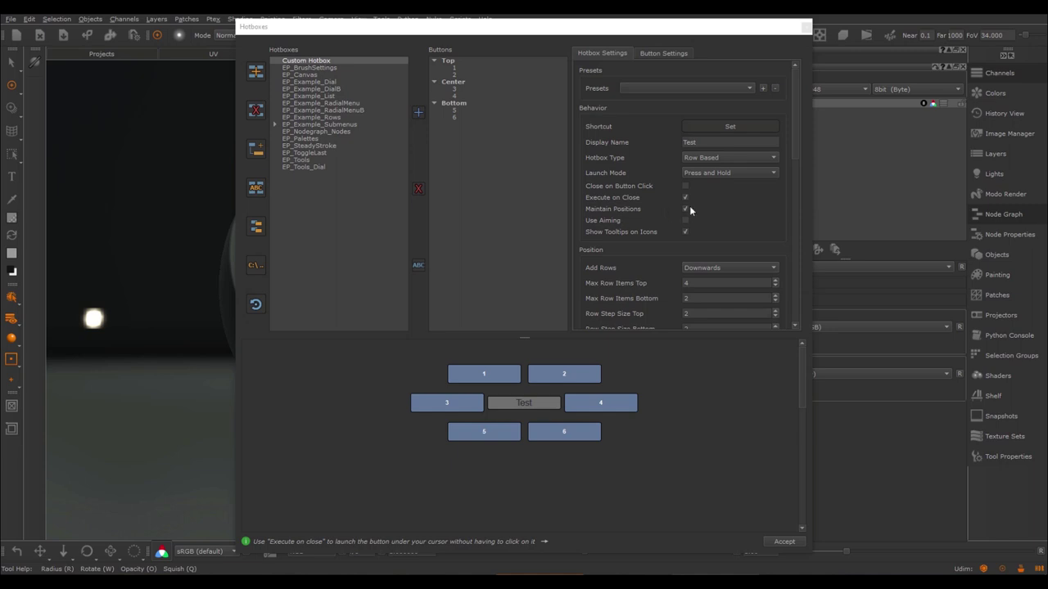
left_click(697, 159)
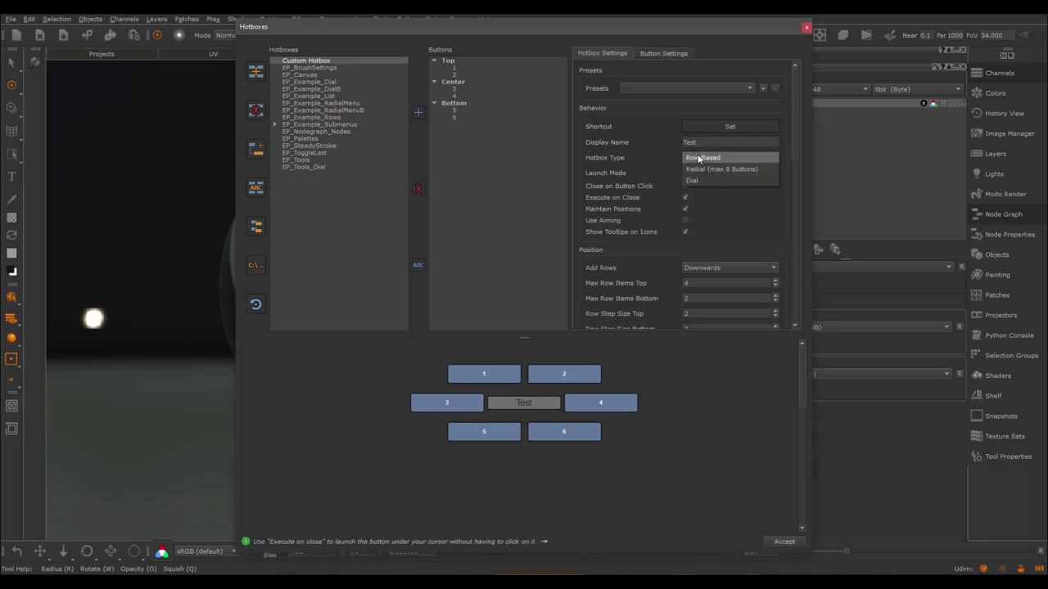
left_click(700, 184)
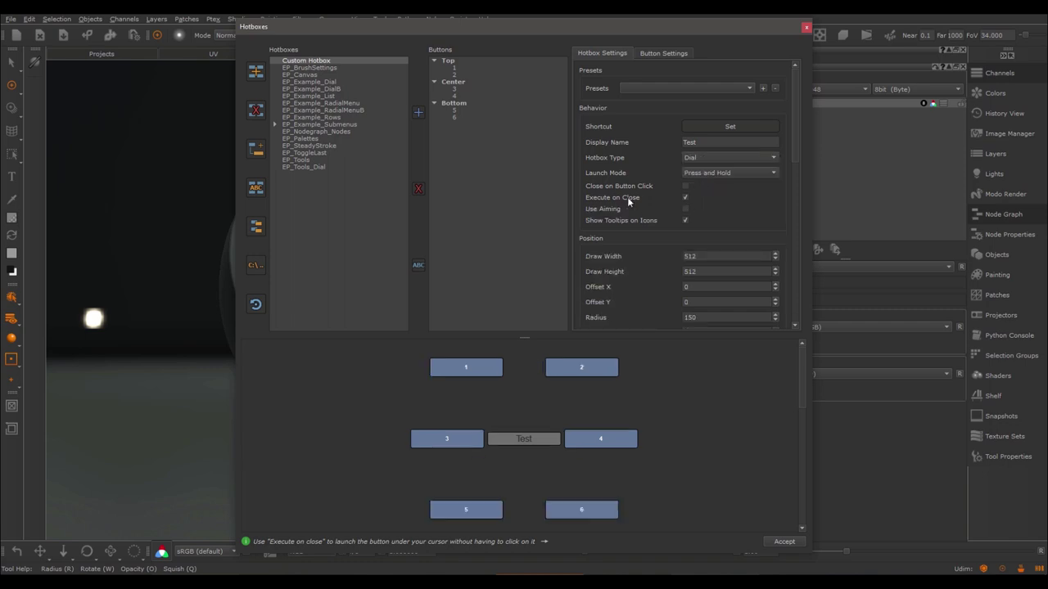
left_click(702, 157)
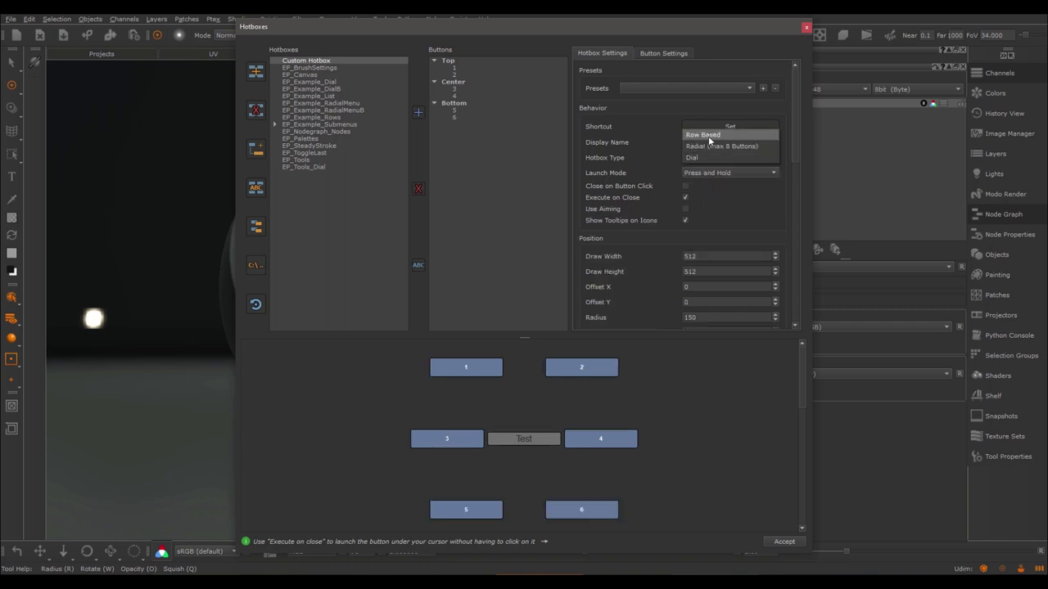
left_click(708, 136)
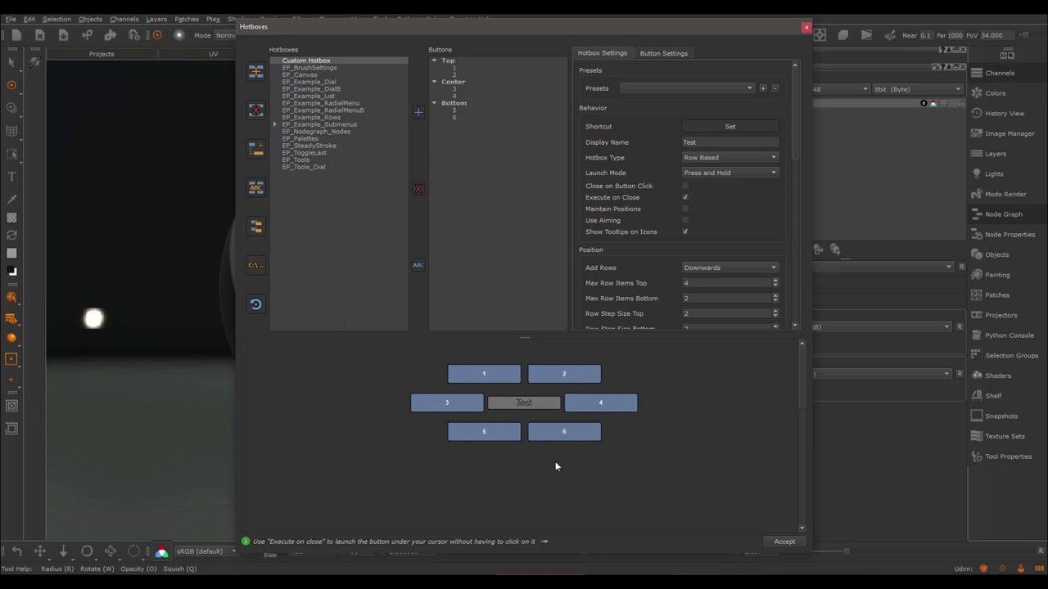
Step: Turn on Maintain Positions for the Custom Hotbox and add buttons named 7 and 8 to its Top section
left_click(685, 208)
left_click(455, 59)
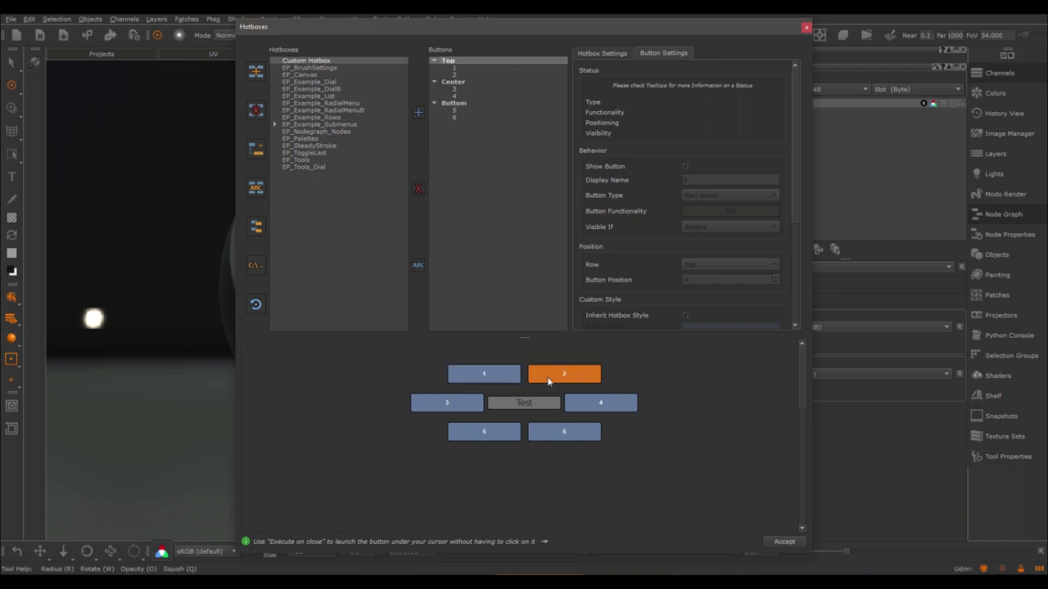
left_click(419, 113)
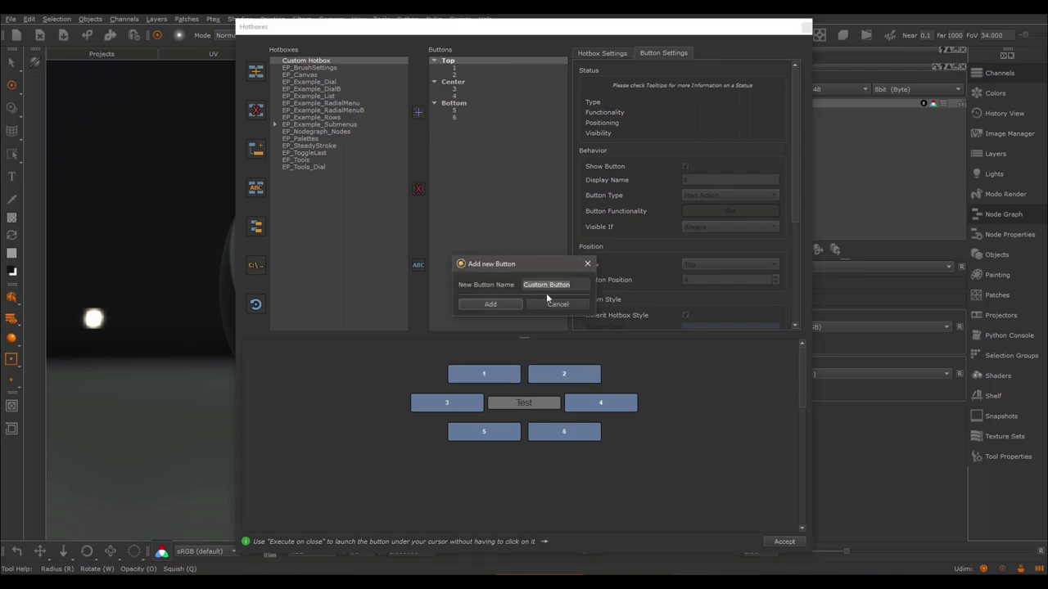
left_click(500, 305)
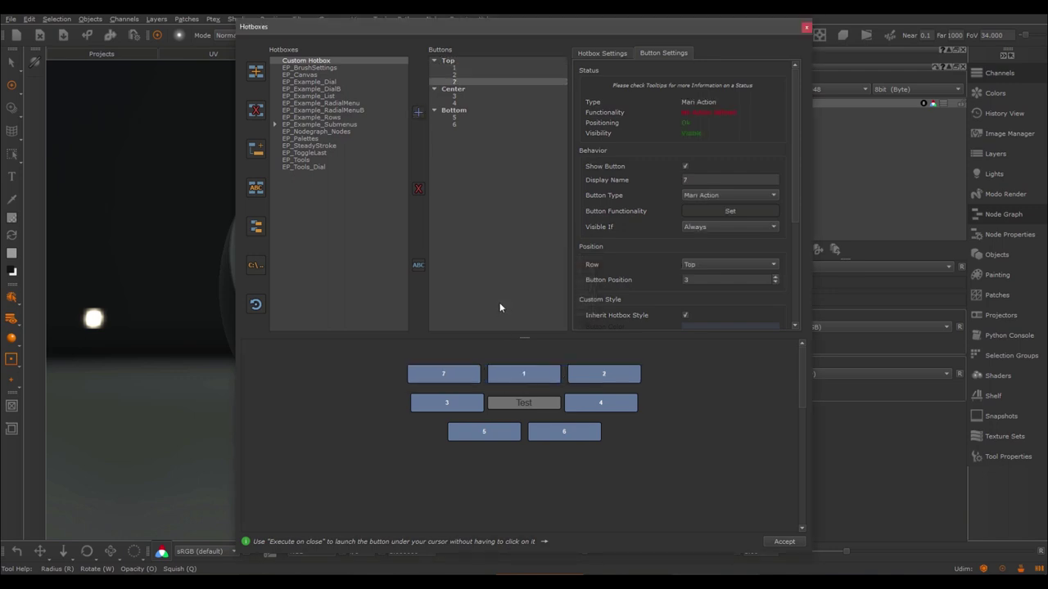
left_click(418, 112)
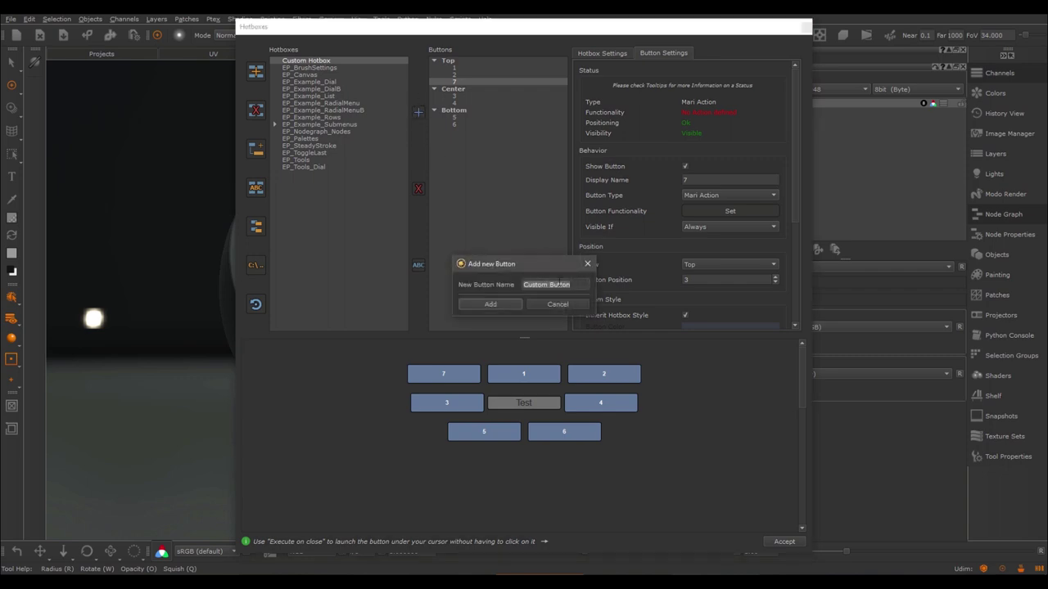
type("8")
left_click(502, 305)
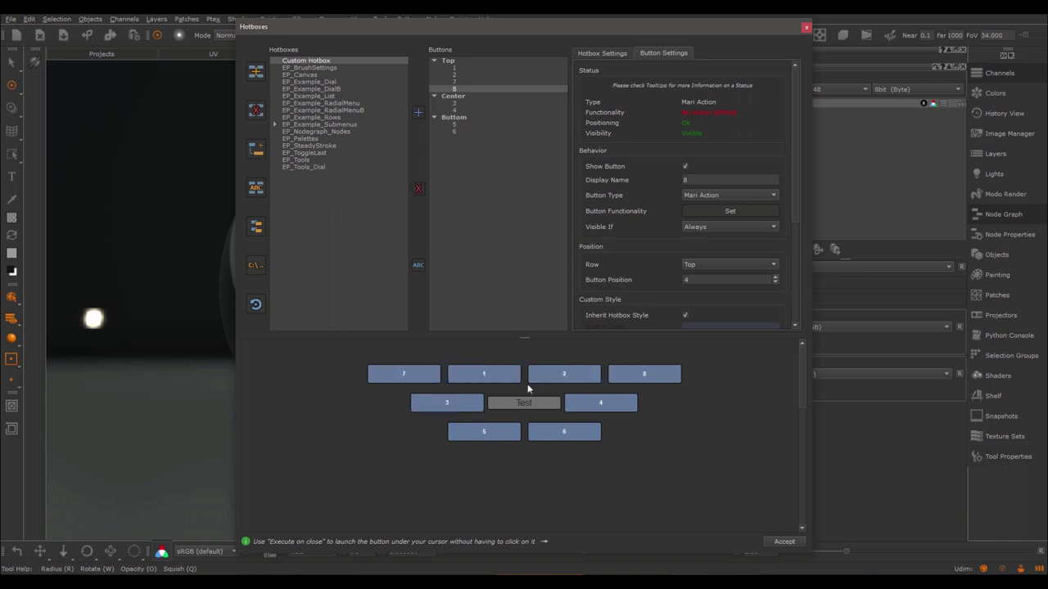
Step: Enable Use Aiming for the Custom Hotbox, close the editor and try launching the hotbox over the canvas
left_click(604, 53)
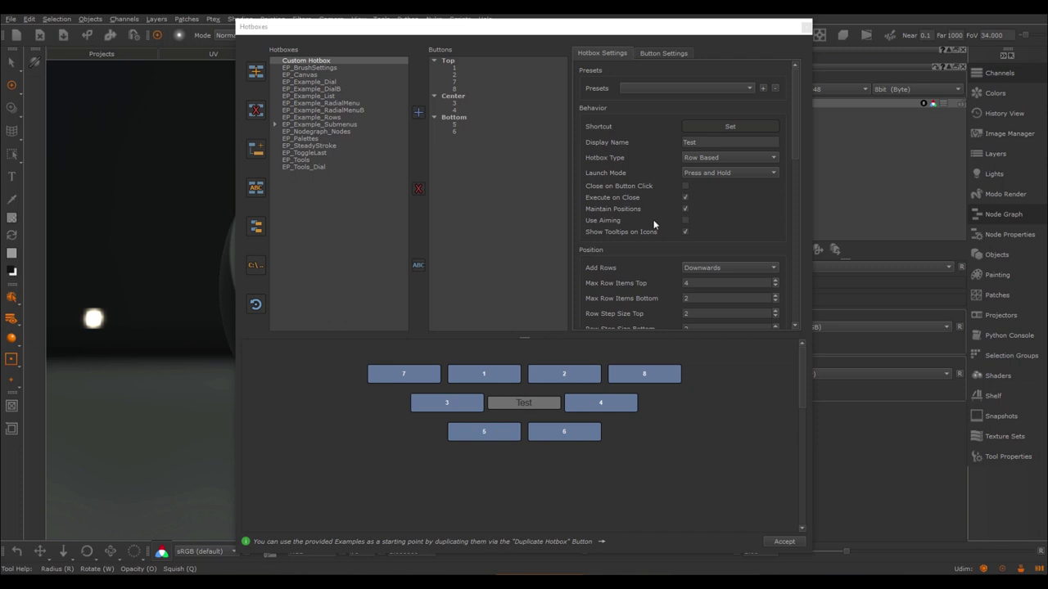
left_click(684, 220)
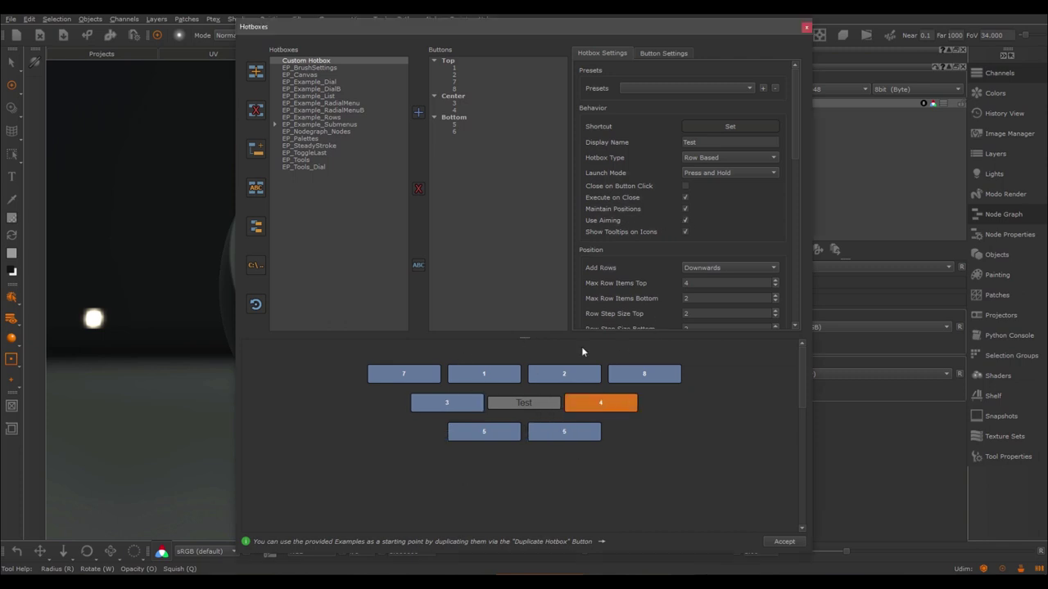
left_click(807, 27)
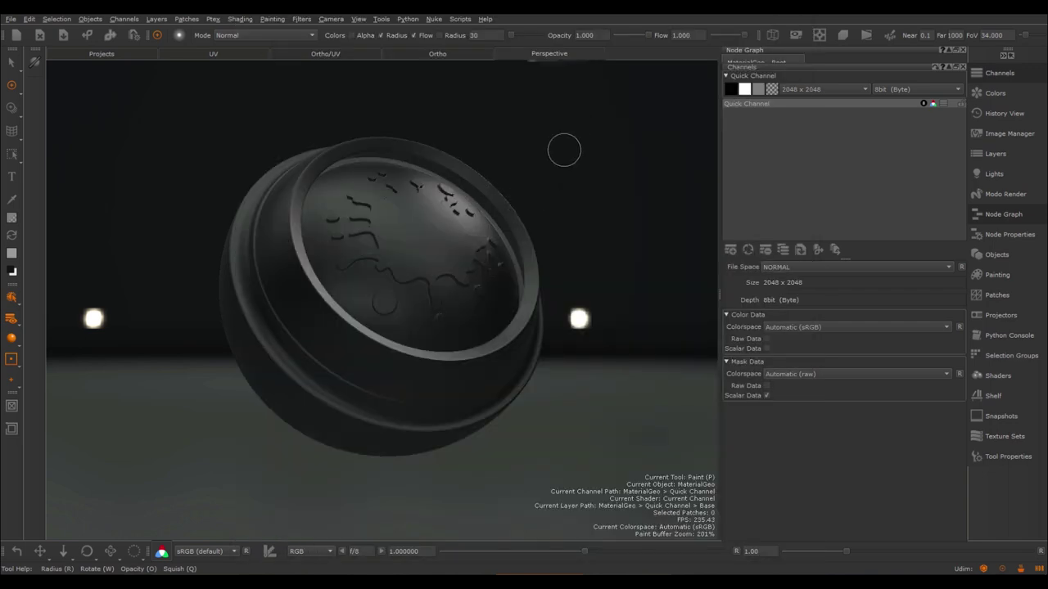
key("space")
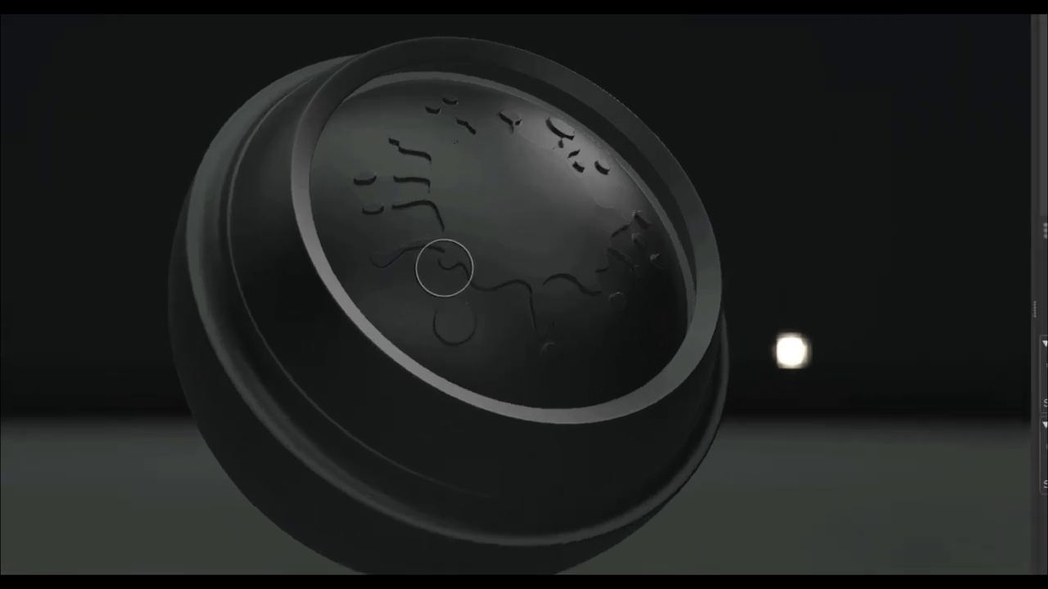
key("space")
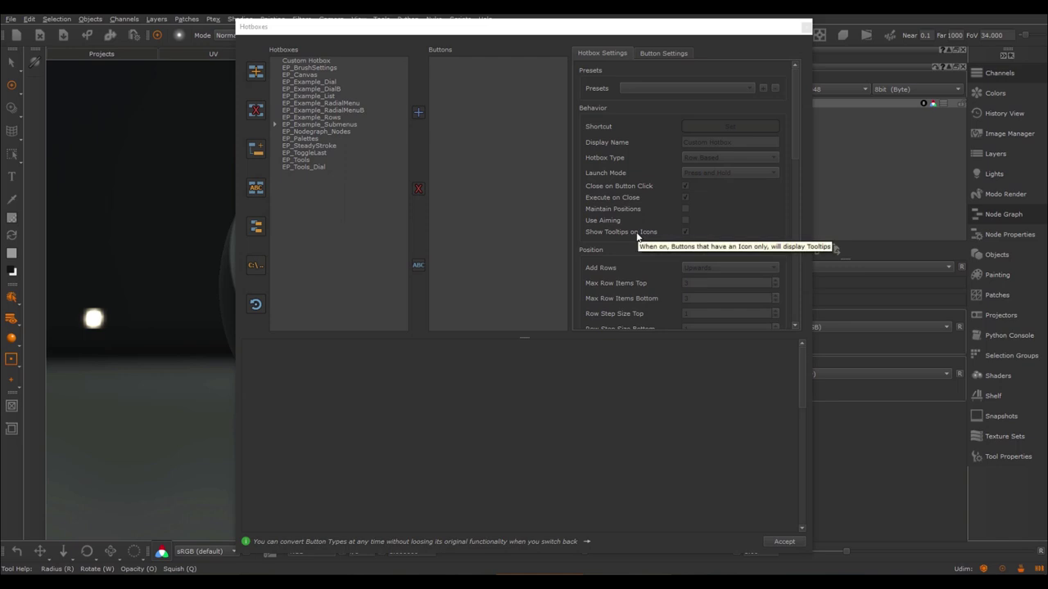
Step: Turn off Show Tooltips on Icons for the EP_Tools hotbox and display the EP_Tools_Dial hotbox
left_click(306, 61)
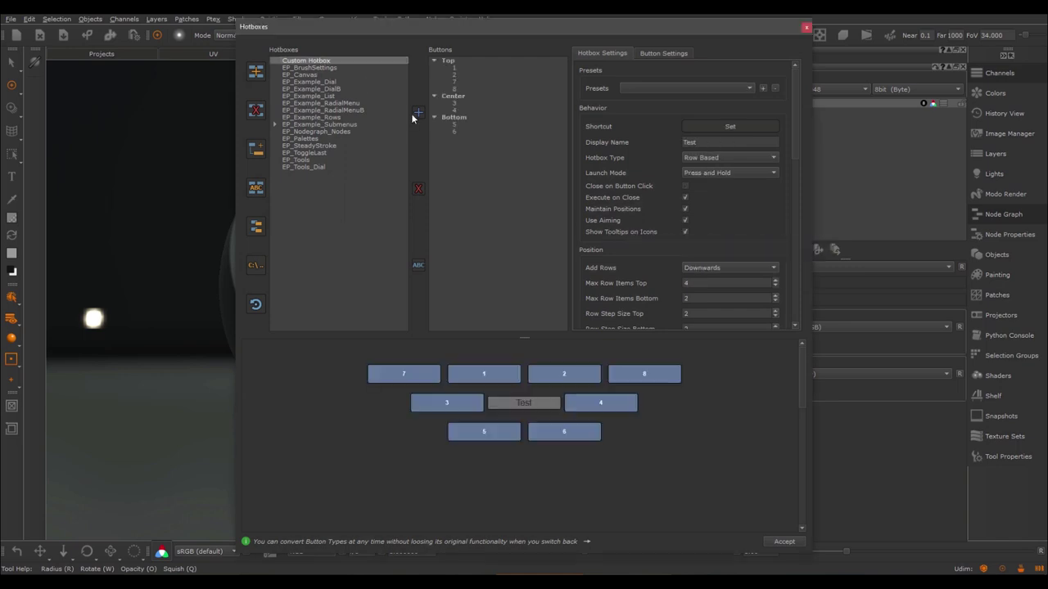
left_click(301, 160)
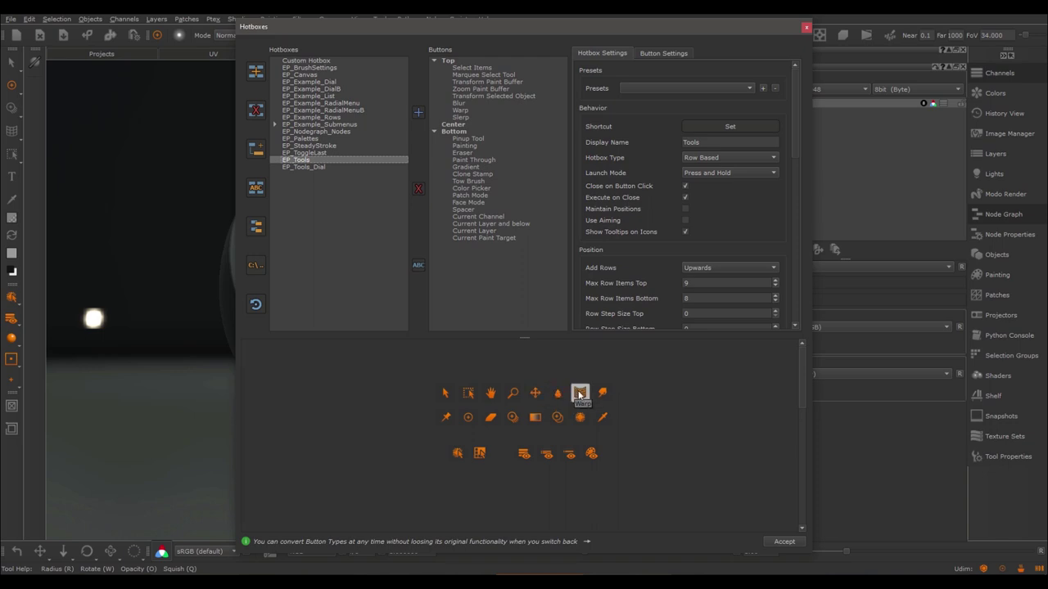
left_click(685, 232)
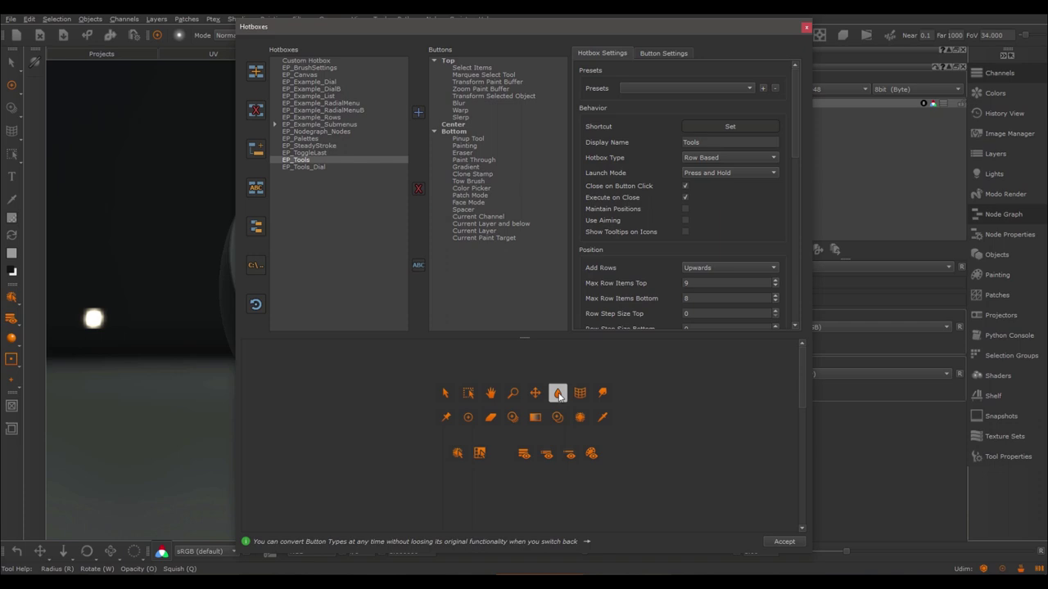
left_click(315, 168)
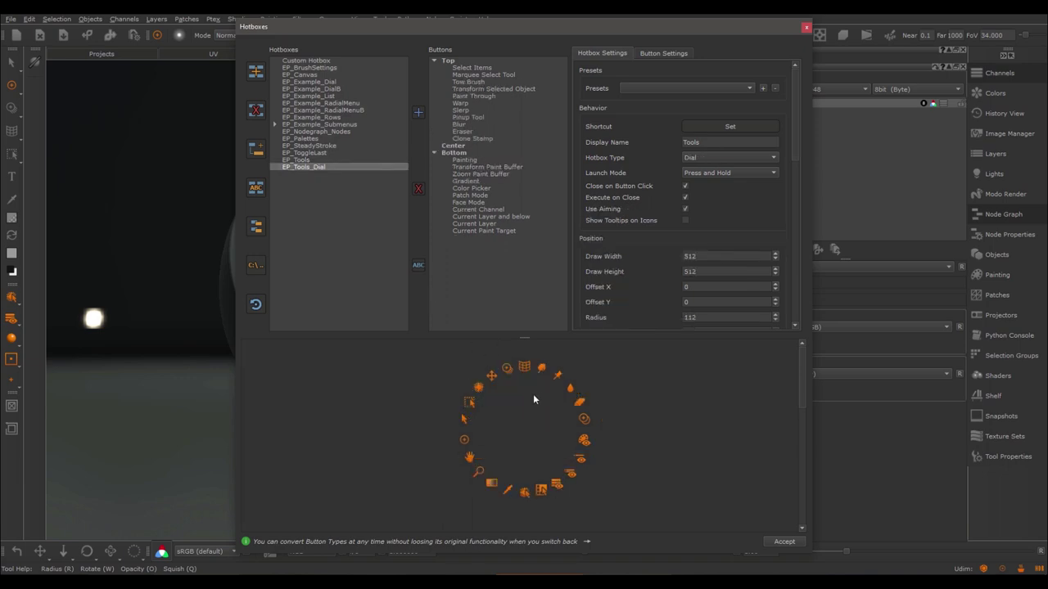
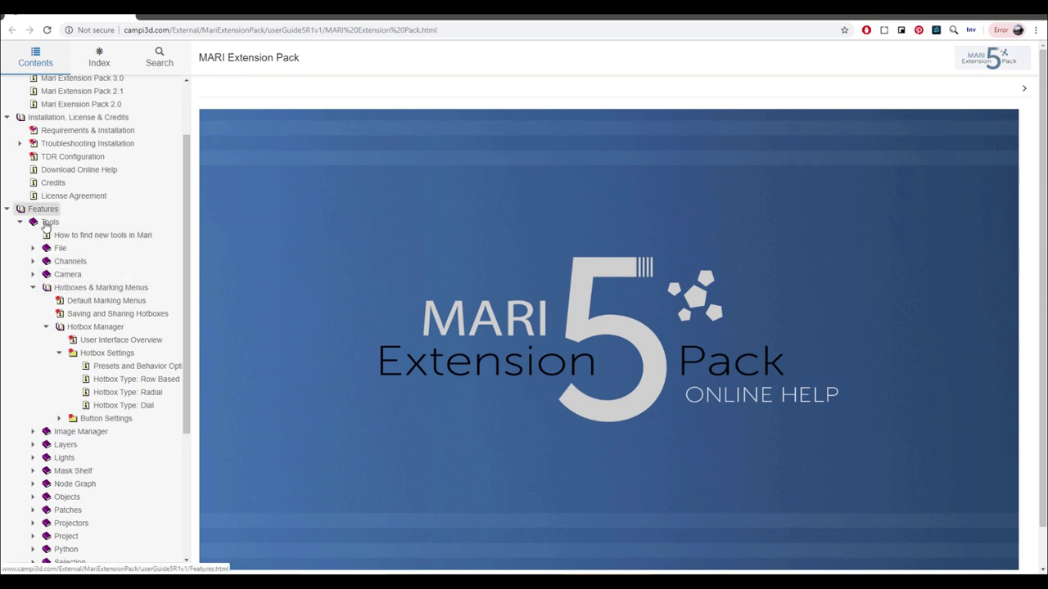
Step: Look through the Row Based, Radial and Dial hotbox type pages in the browser's MARI Extension Pack help, and return to Mari
left_click(85, 288)
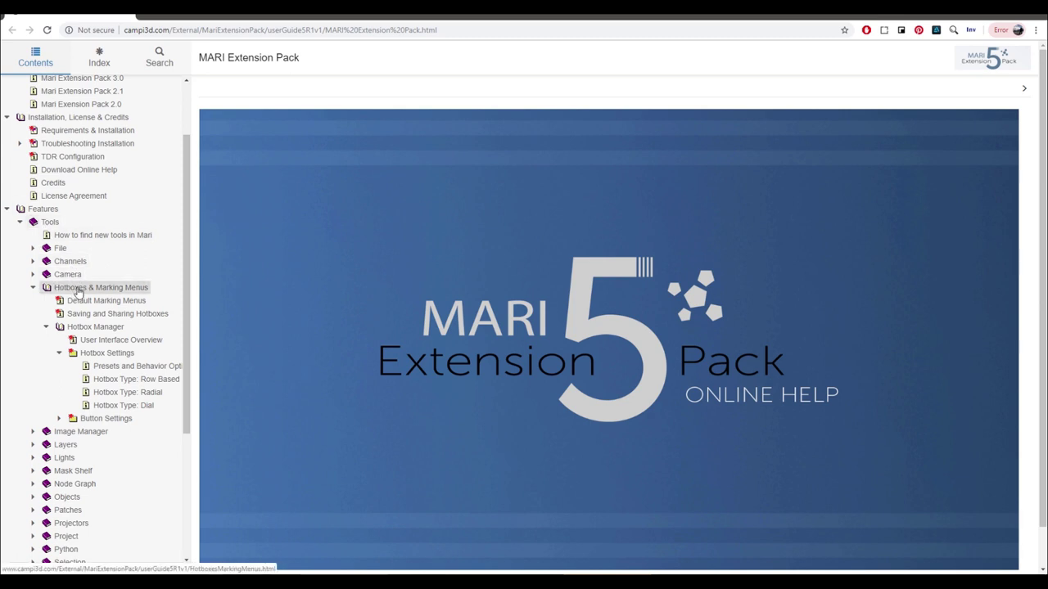
left_click(141, 381)
scroll(313, 331, "down", 12)
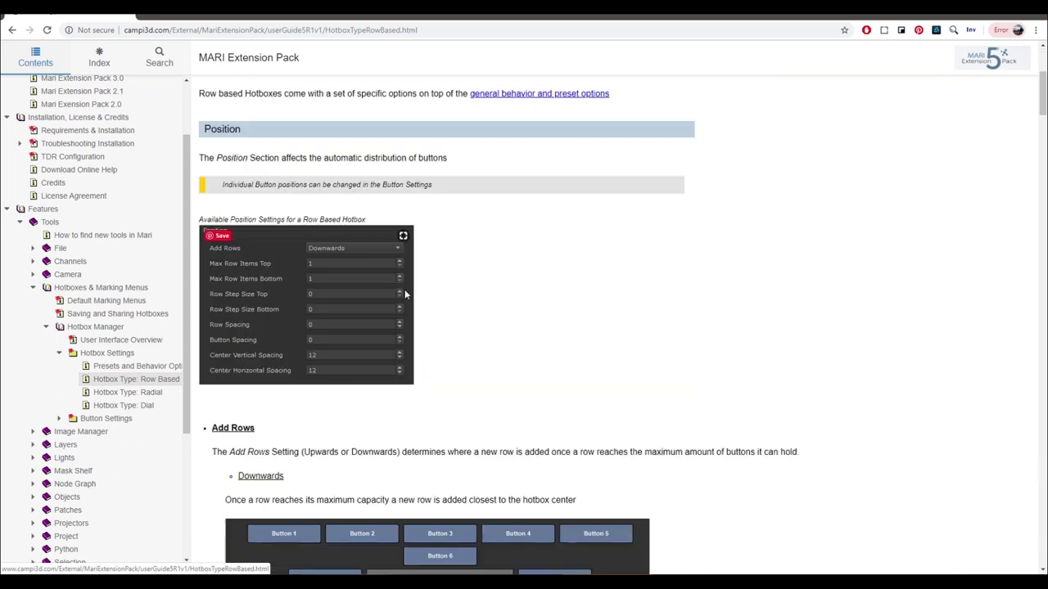
left_click(151, 393)
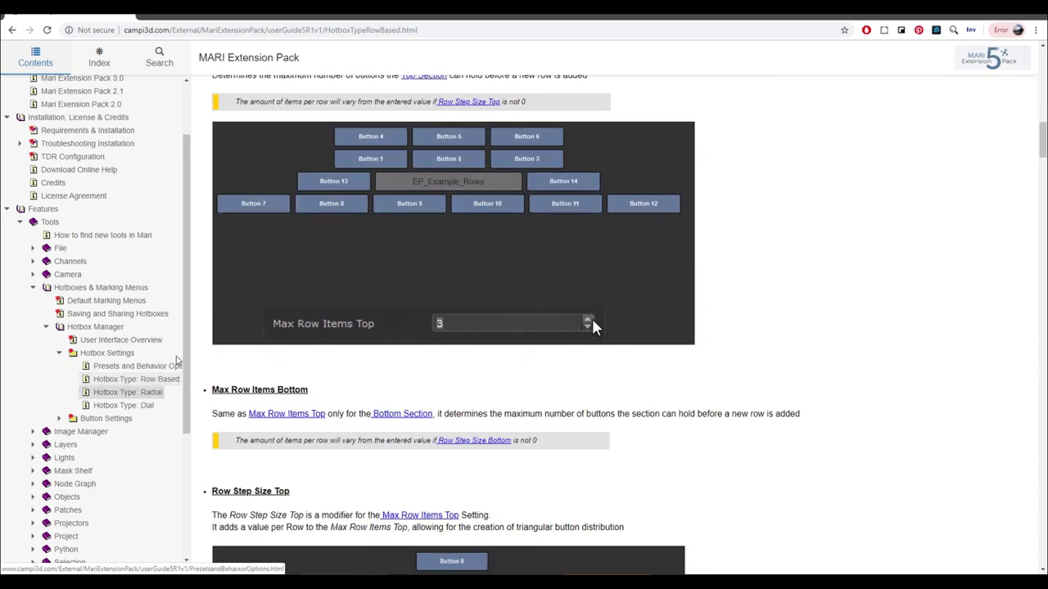
left_click(145, 405)
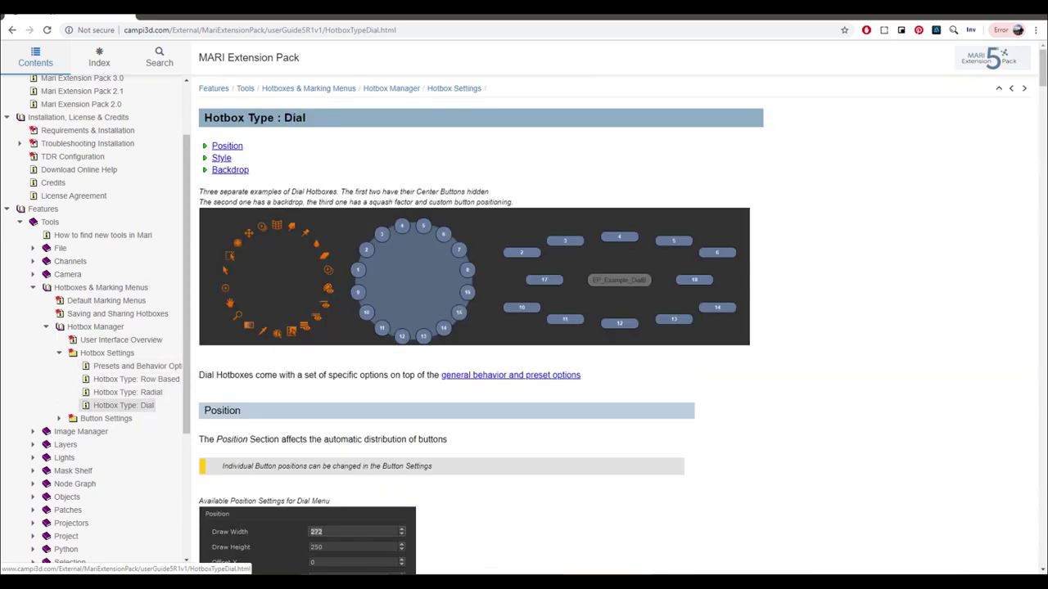
key("alt+Tab")
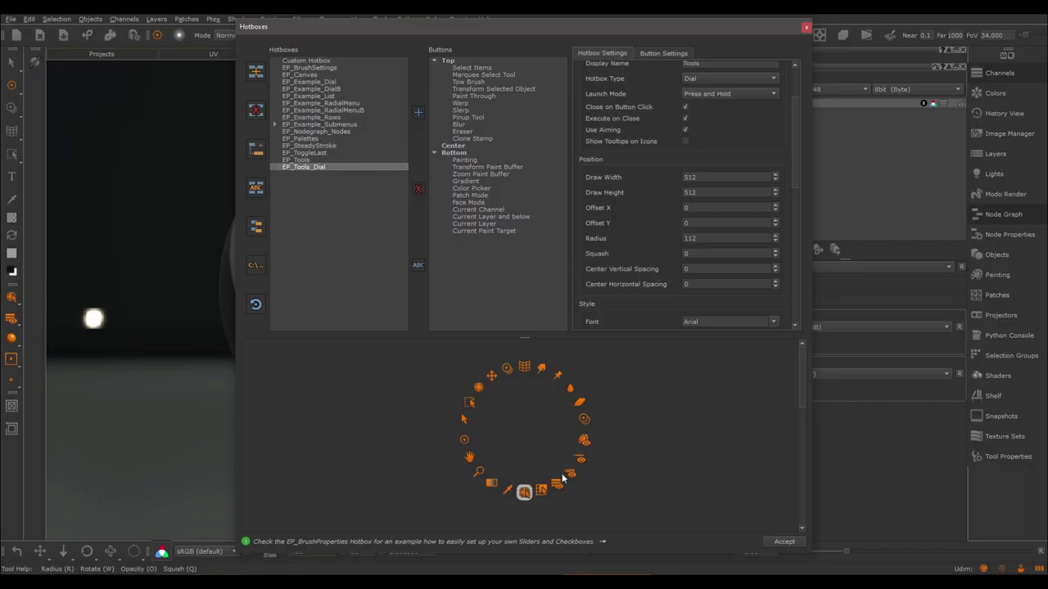
Step: Switch Add Rows for the EP_Nodegraph_Nodes hotbox to Downwards and back to Upwards
left_click(316, 131)
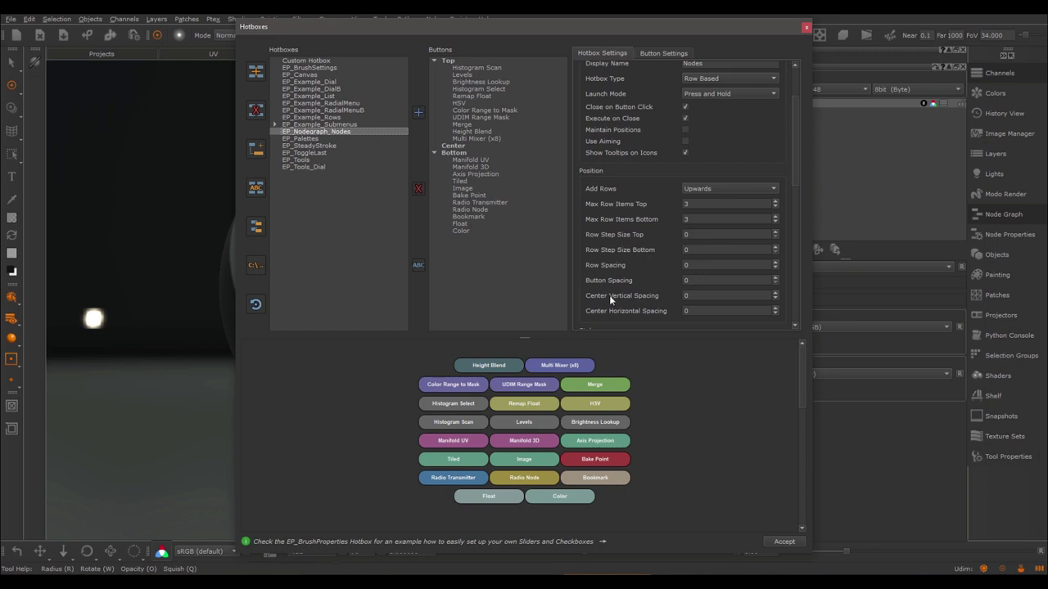
left_click(700, 190)
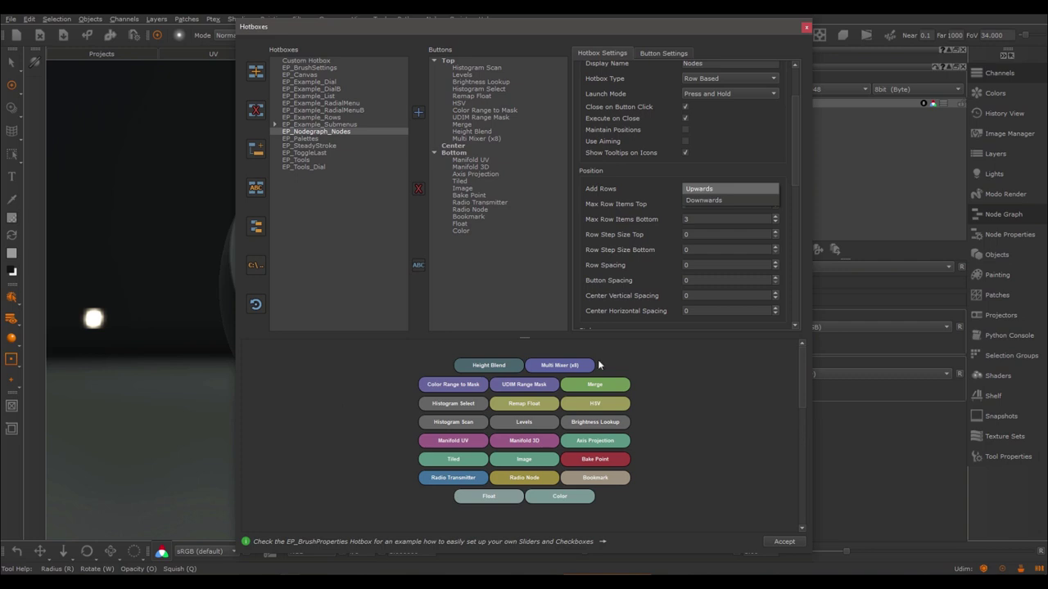
left_click(711, 201)
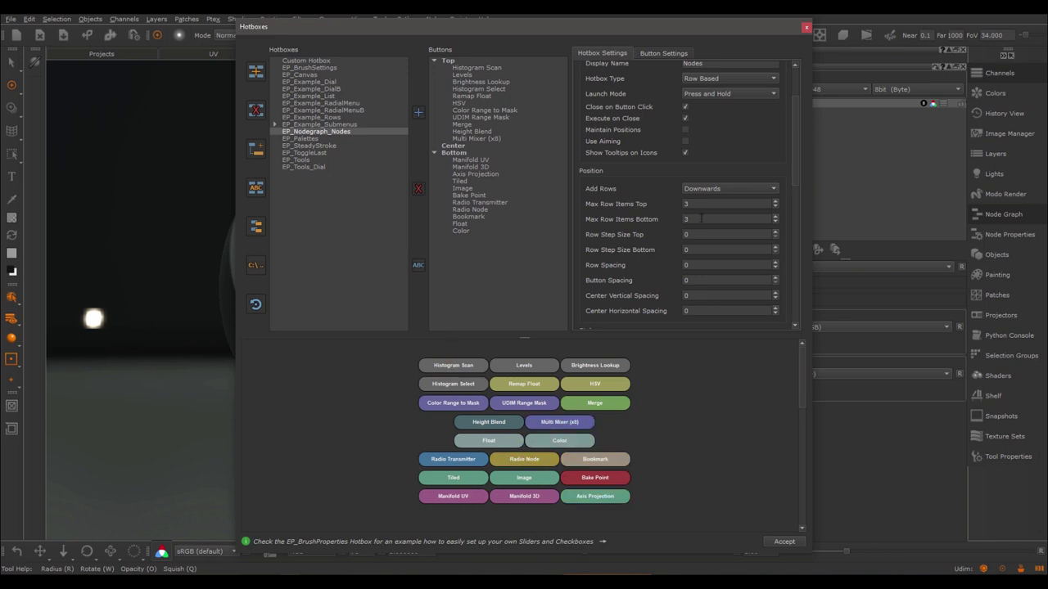
left_click(715, 189)
left_click(715, 177)
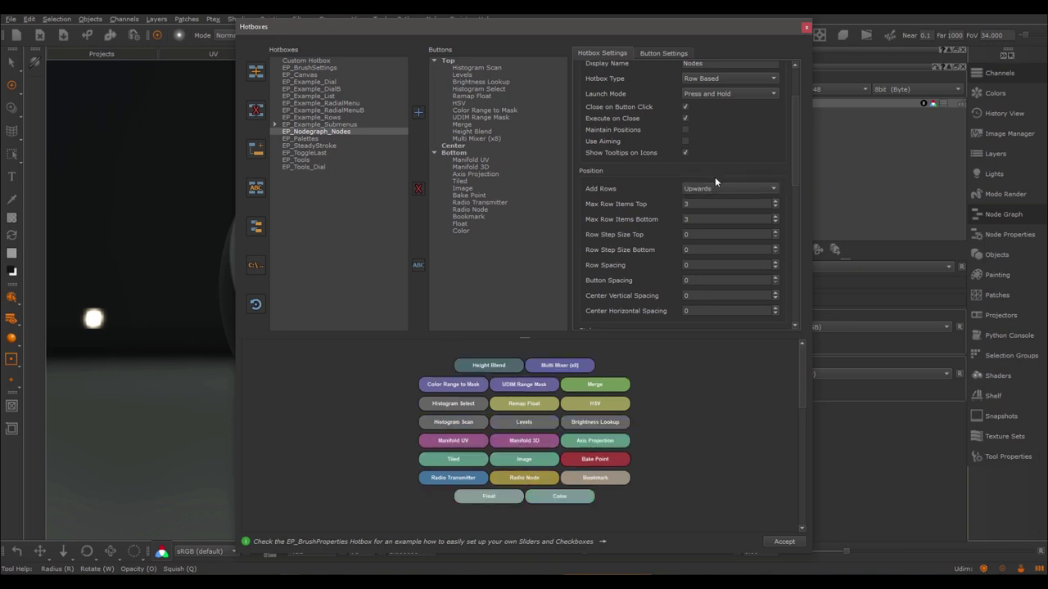
Step: Try 4 as EP_Nodegraph_Nodes' Max Row Items Top, restore it to 3, and set Row Step Size Top to 3
left_click(775, 202)
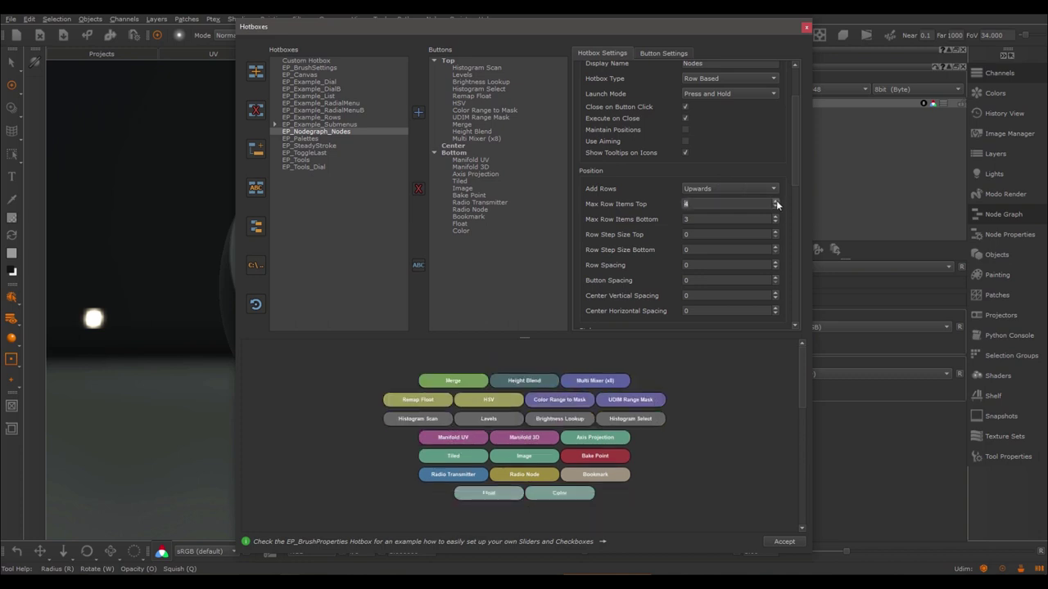
left_click(776, 208)
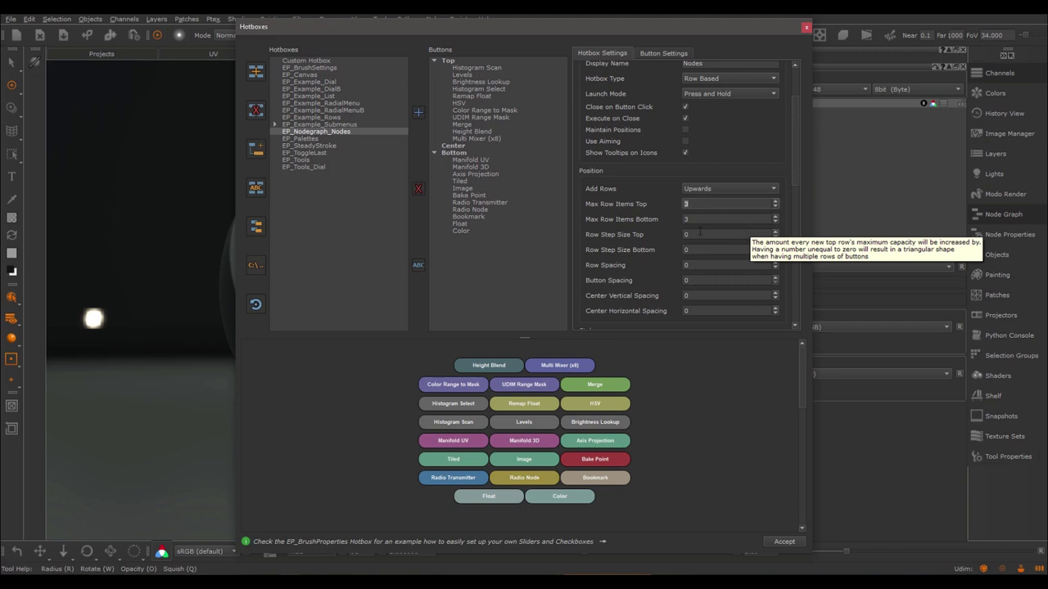
left_click(774, 232)
left_click(774, 231)
left_click(774, 231)
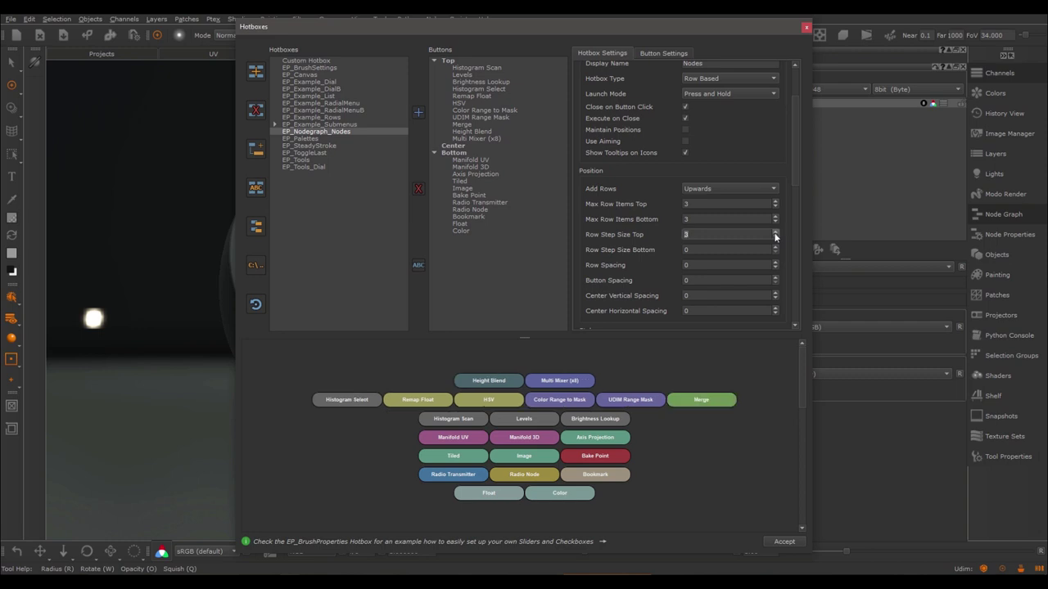
Step: Lower EP_Nodegraph_Nodes' Row Step Size Top, and try 50 as EP_Example_Rows' Row Spacing before restoring it to 0
left_click(775, 239)
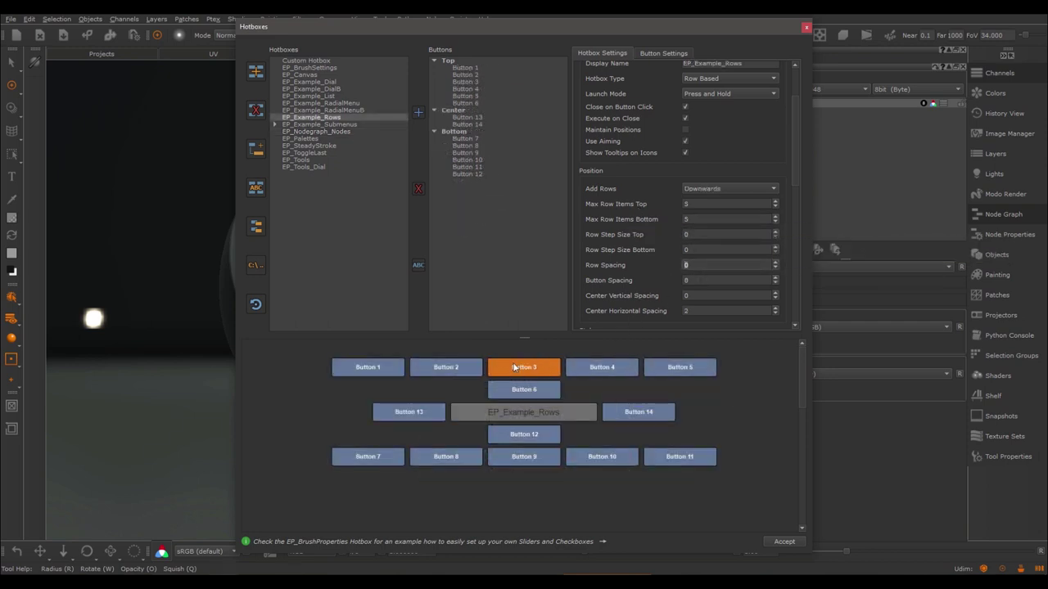
type("50")
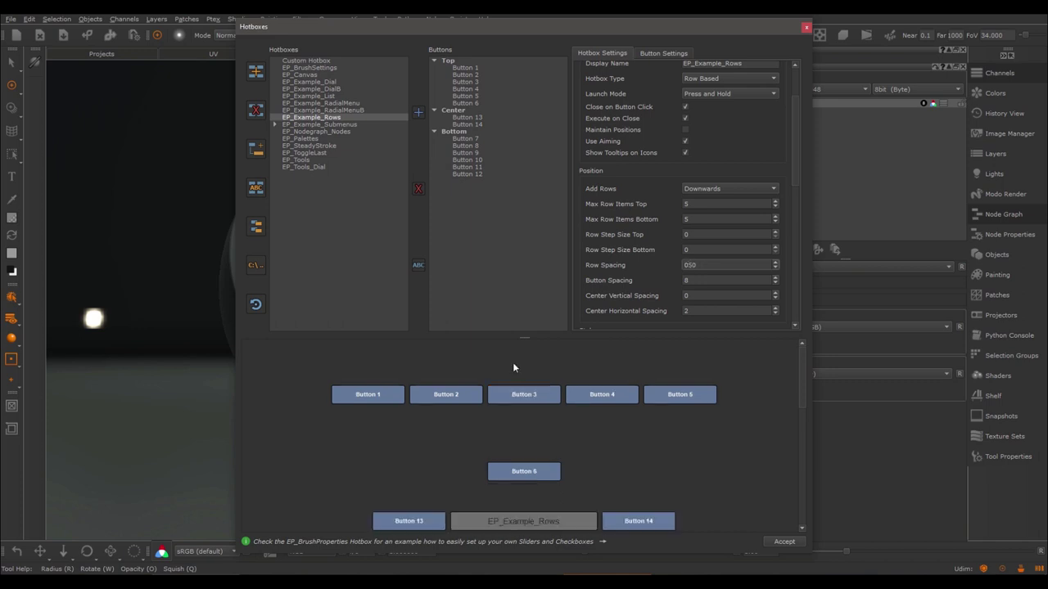
key("BackSpace")
key("BackSpace")
key("BackSpace")
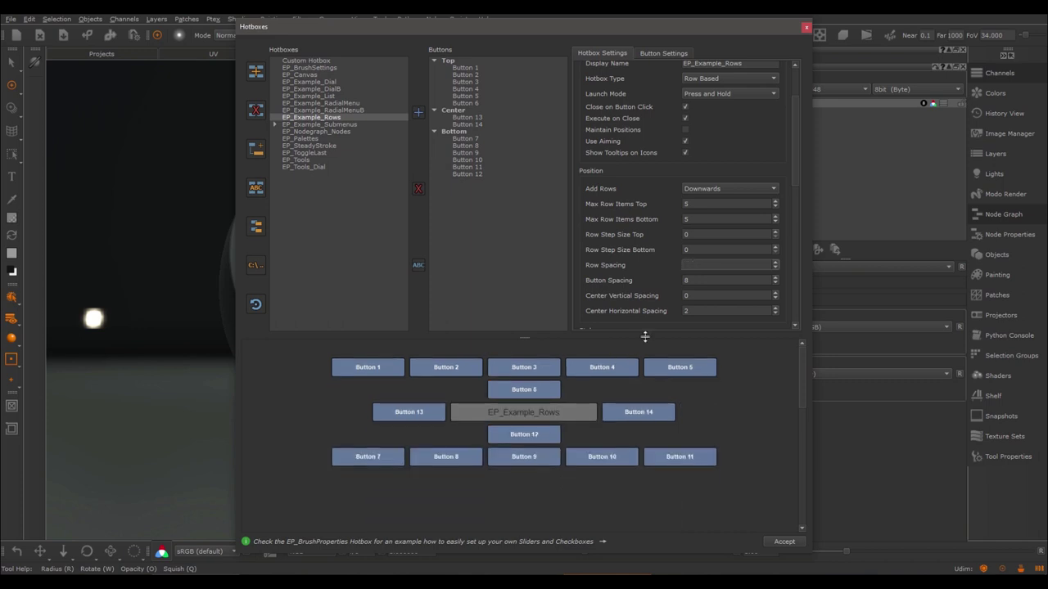
Step: Try a Button Spacing of 0 and much wider values for EP_Example_Rows, and set it to 6
left_click(695, 280)
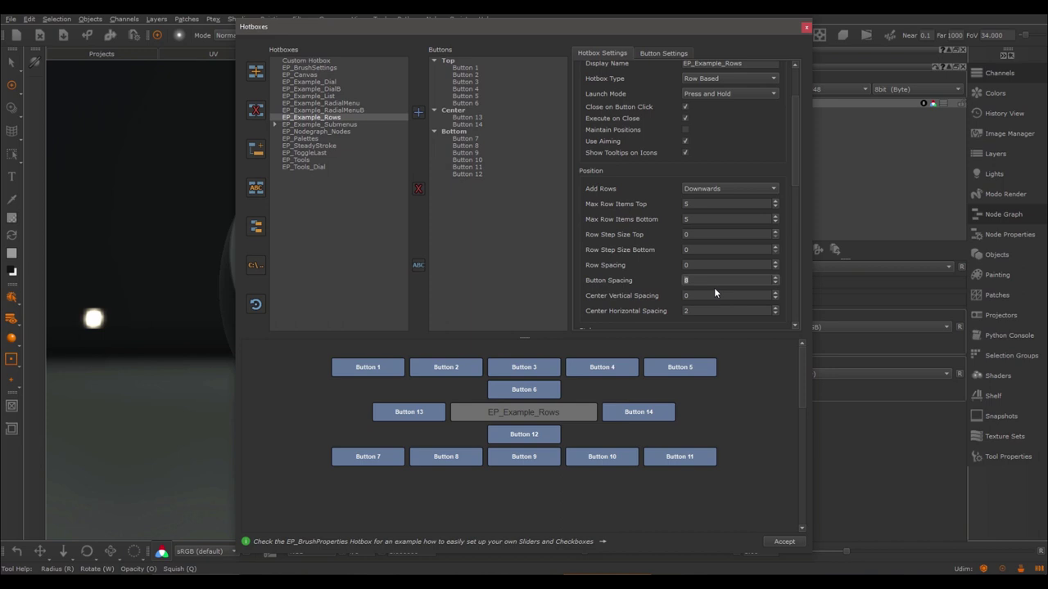
type("0")
scroll(714, 282, "up", 3)
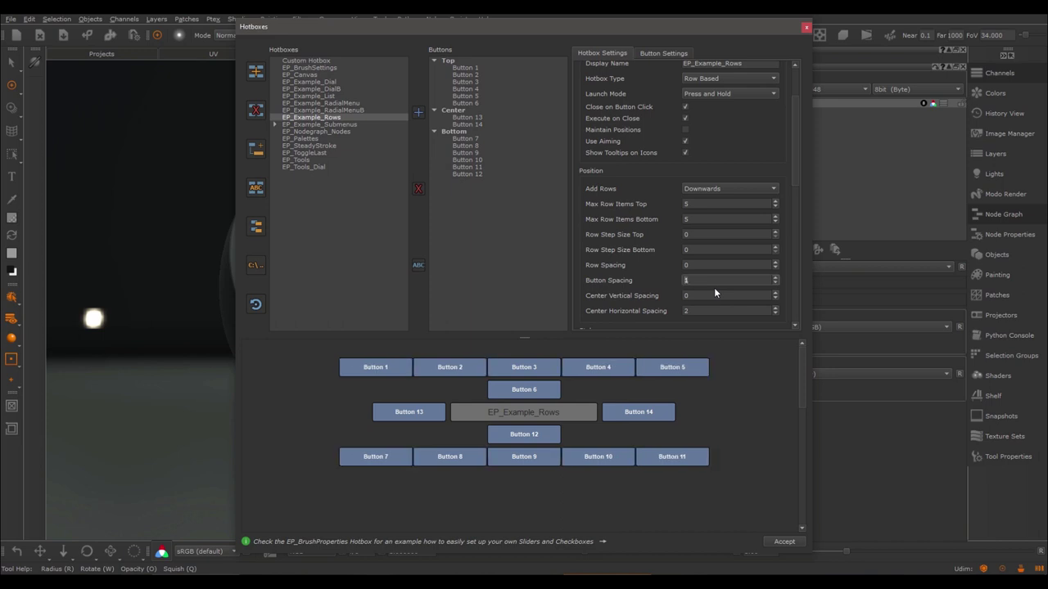
scroll(714, 289, "up", 4)
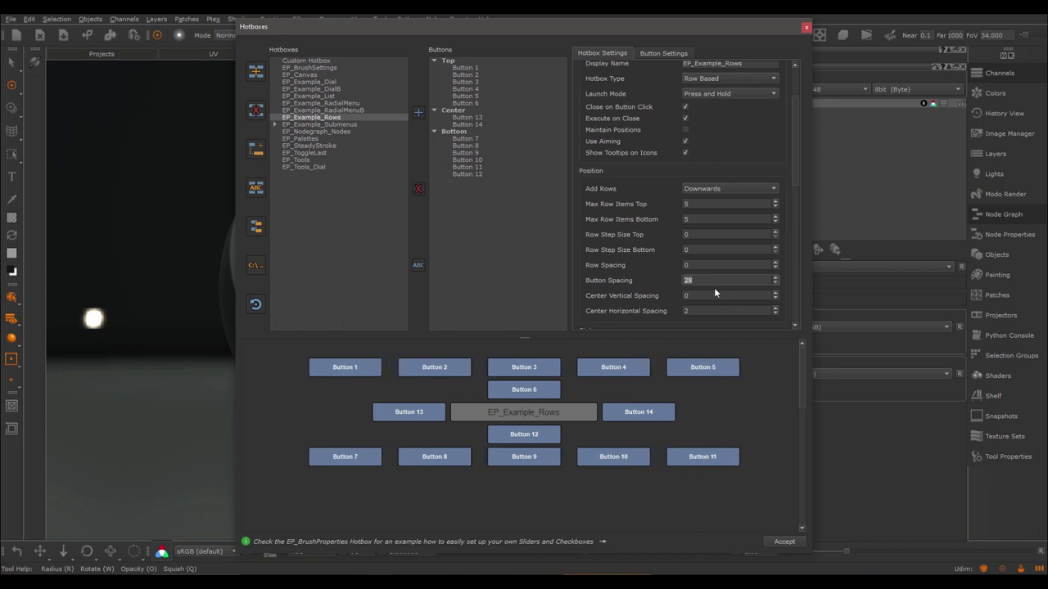
scroll(714, 287, "down", 13)
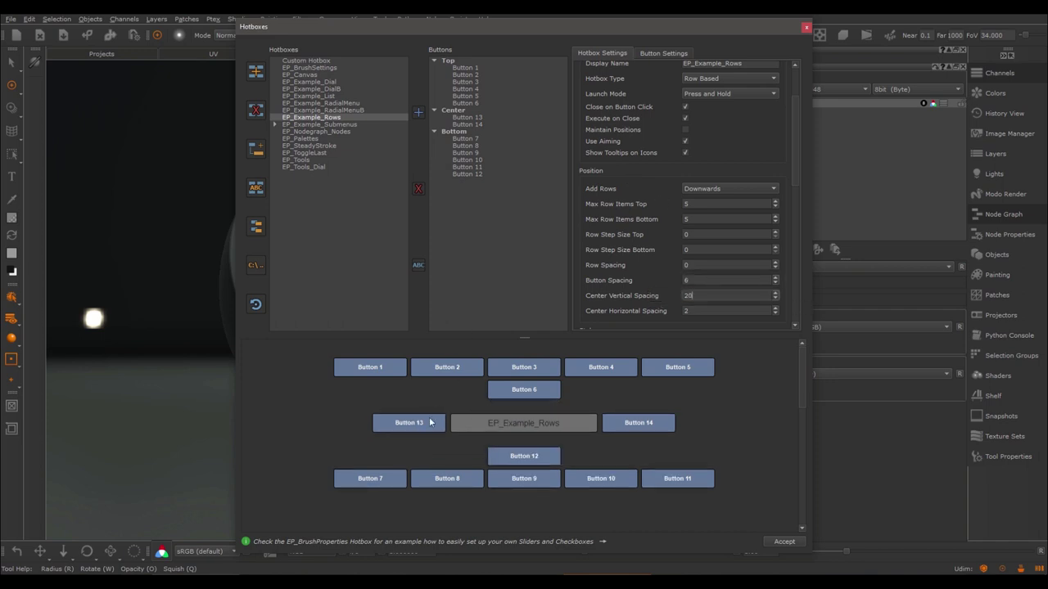
Step: Restore the Center Vertical Spacing of EP_Example_Rows to 0
left_click_drag(693, 295, 645, 293)
type("0")
key("Tab")
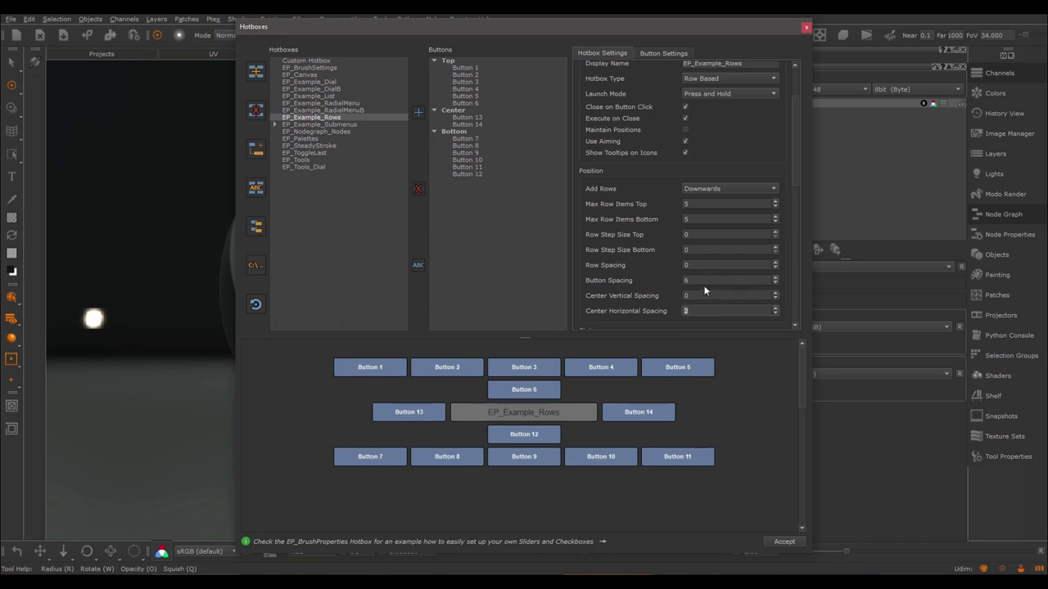
Step: Raise EP_Example_Rows' Center Horizontal Spacing gradually beyond 60 to push Button 13 and Button 14 outward
key("Up")
key("Up")
key("Up")
key("Up")
key("Up")
key("Up")
key("Up")
key("Up")
key("Up")
key("Up")
key("Up")
key("Up")
key("Up")
key("Up")
key("Up")
key("Up")
key("Up")
key("Up")
key("Up")
key("Up")
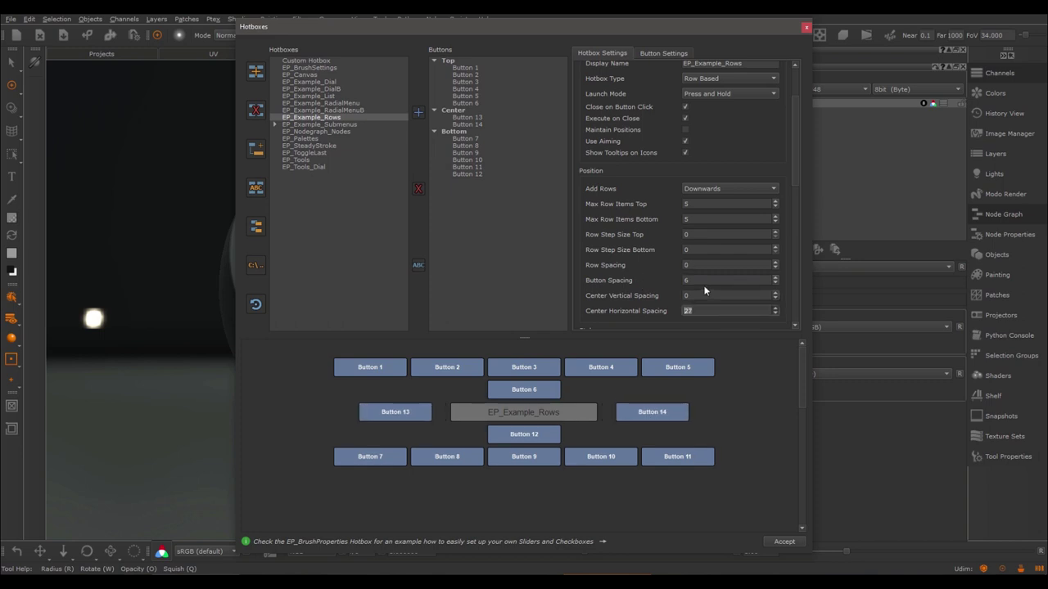
key("Up")
key("Up")
key("Up")
key("Up")
key("Up")
key("Up")
key("Up")
key("Up")
key("Up")
key("Up")
key("Up")
key("Up")
key("Up")
key("Up")
key("Up")
key("Up")
key("Up")
key("Up")
key("Up")
key("Up")
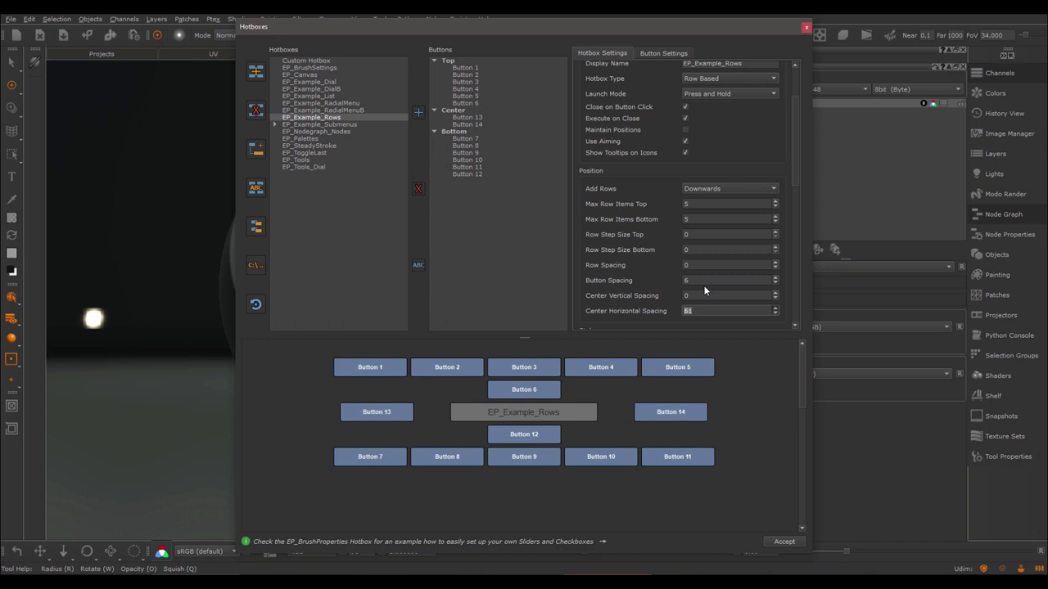
key("Up")
key("Up")
key("Up")
key("Up")
key("Up")
key("Up")
key("Up")
key("Up")
key("Up")
key("Up")
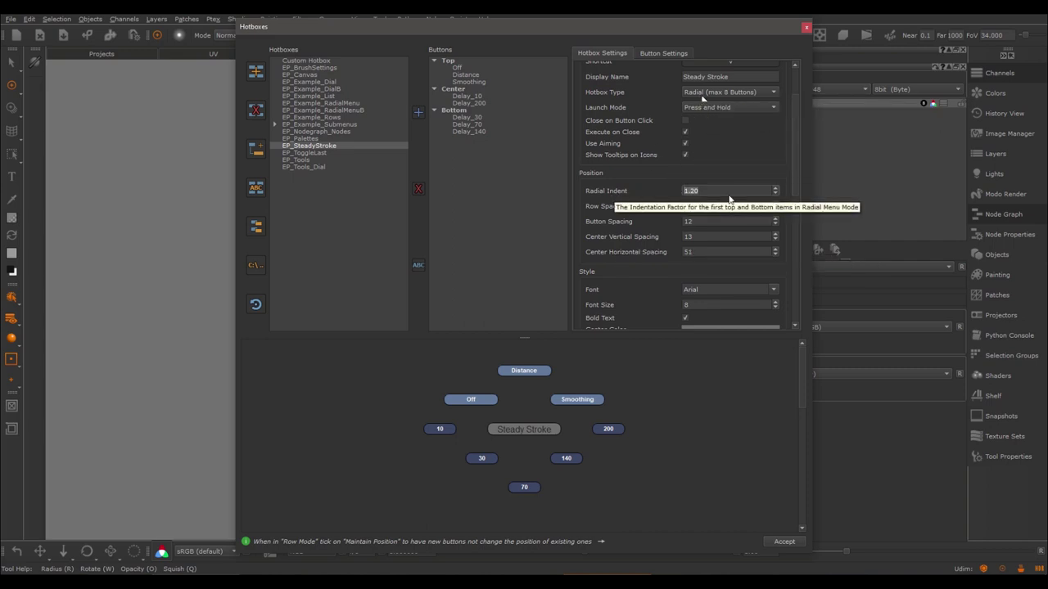
Step: Raise EP_SteadyStroke's Radial Indent to draw the Off, Smoothing, 30 and 140 buttons inward
left_click(775, 189)
left_click(776, 189)
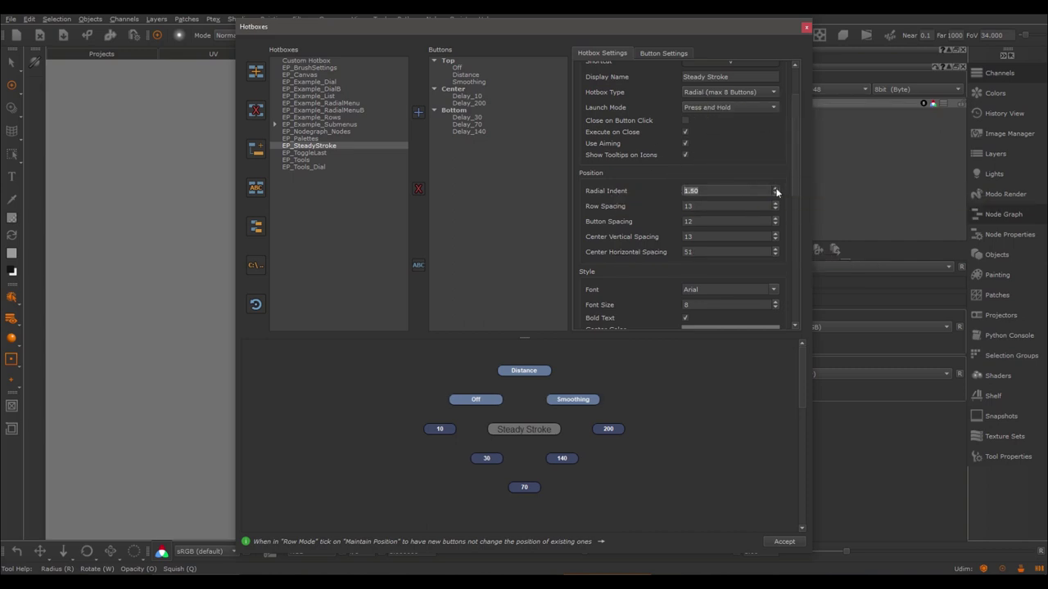
left_click(776, 189)
left_click(776, 189)
left_click(775, 190)
left_click(775, 189)
Step: Lower EP_SteadyStroke's Radial Indent below 0.4 to spread its diagonal buttons outward
left_click(775, 194)
left_click(775, 194)
left_click(775, 193)
left_click(775, 193)
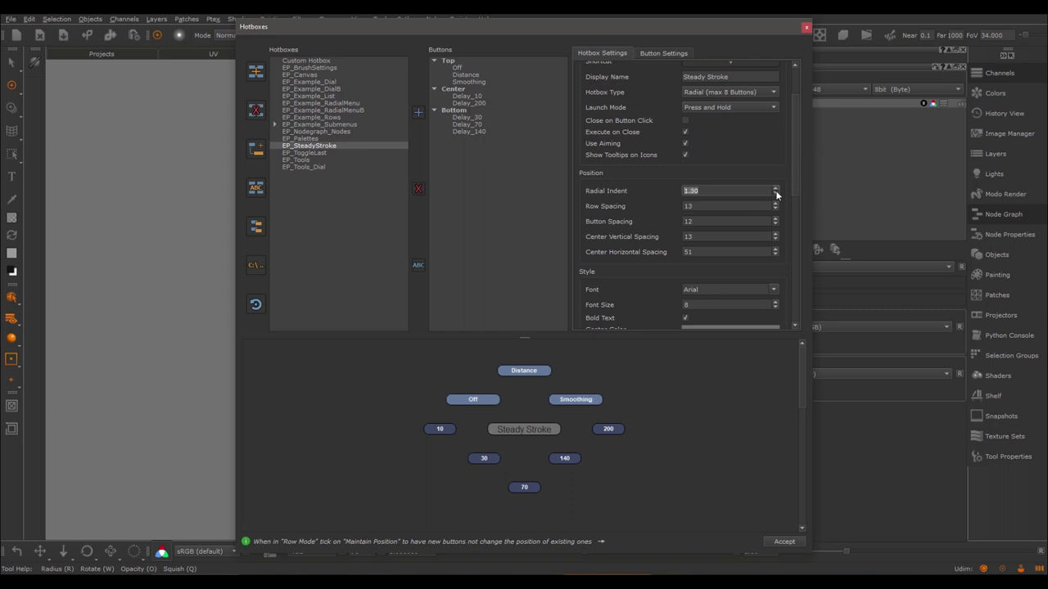
left_click(776, 193)
left_click(775, 194)
left_click(775, 193)
left_click(775, 193)
left_click(775, 194)
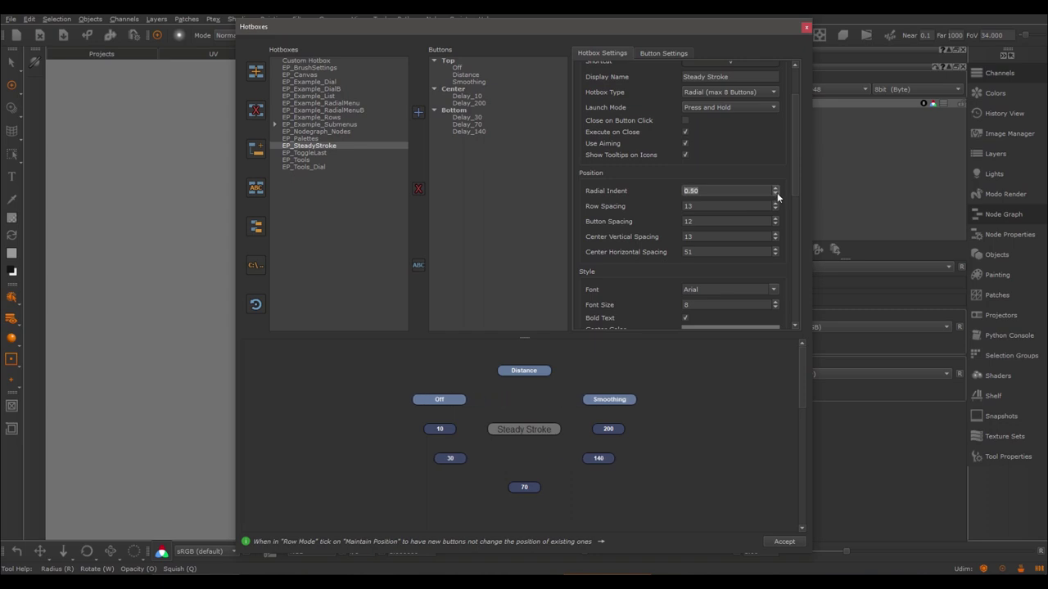
left_click(775, 195)
left_click(775, 196)
left_click(775, 196)
Step: Raise EP_SteadyStroke's Radial Indent again past 0.4 to bring its diagonal buttons back toward the center
left_click(776, 189)
left_click(776, 189)
left_click(776, 189)
left_click(775, 189)
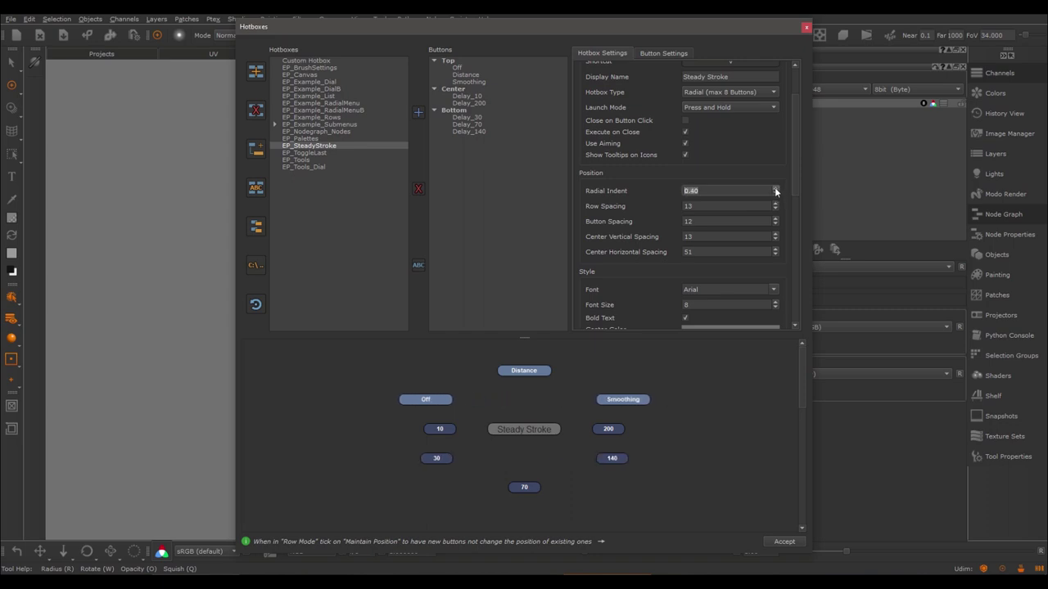
left_click(776, 189)
left_click(775, 189)
left_click(776, 189)
key("Up")
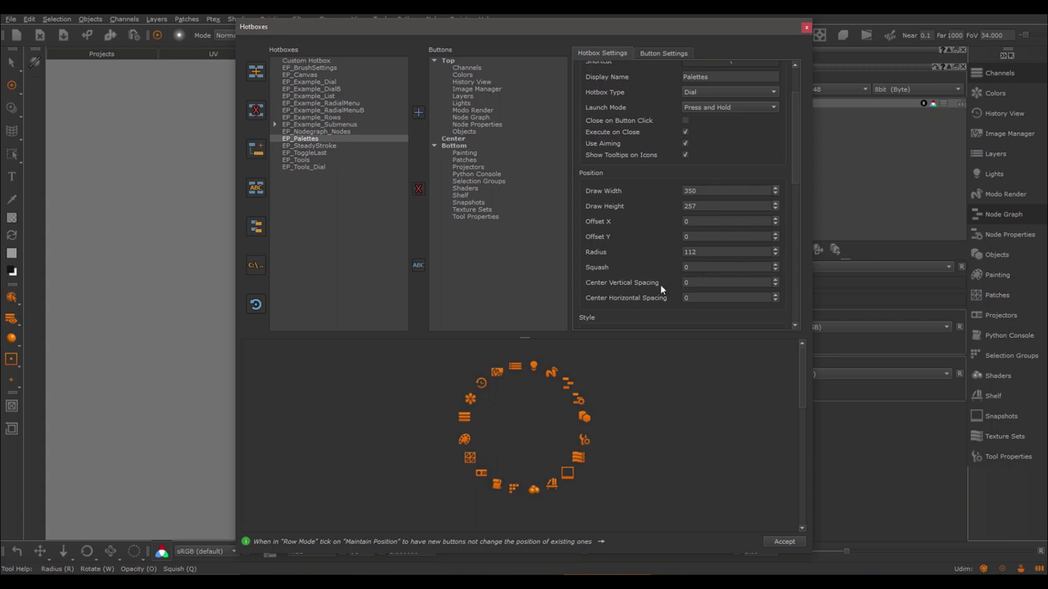
Step: Try a Center Vertical Spacing of 50 for the EP_Palettes dial and restore it to 0
left_click(718, 282)
type("50")
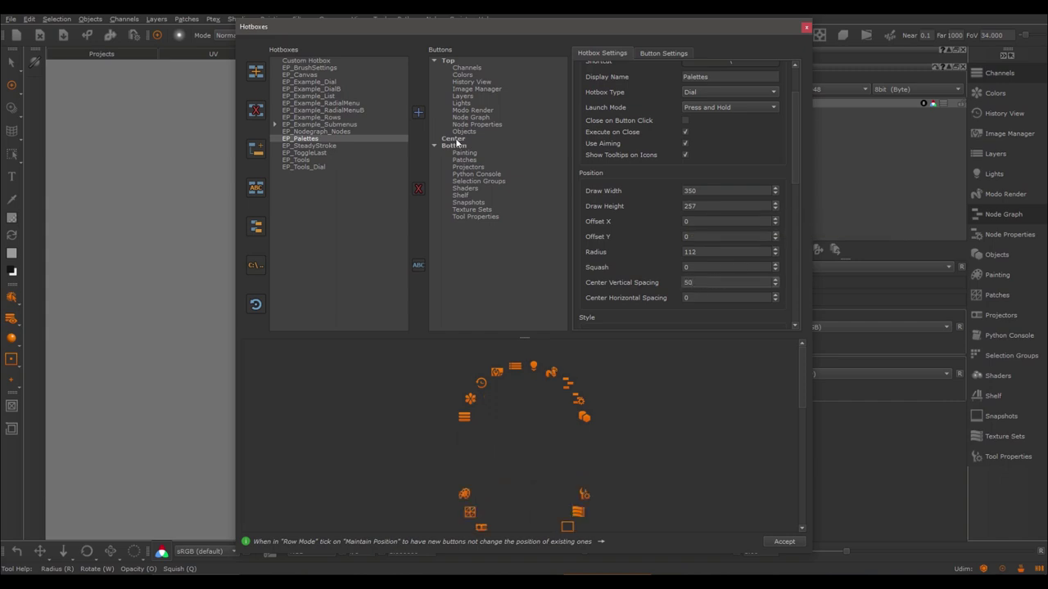
double_click(718, 283)
type("0")
key("Return")
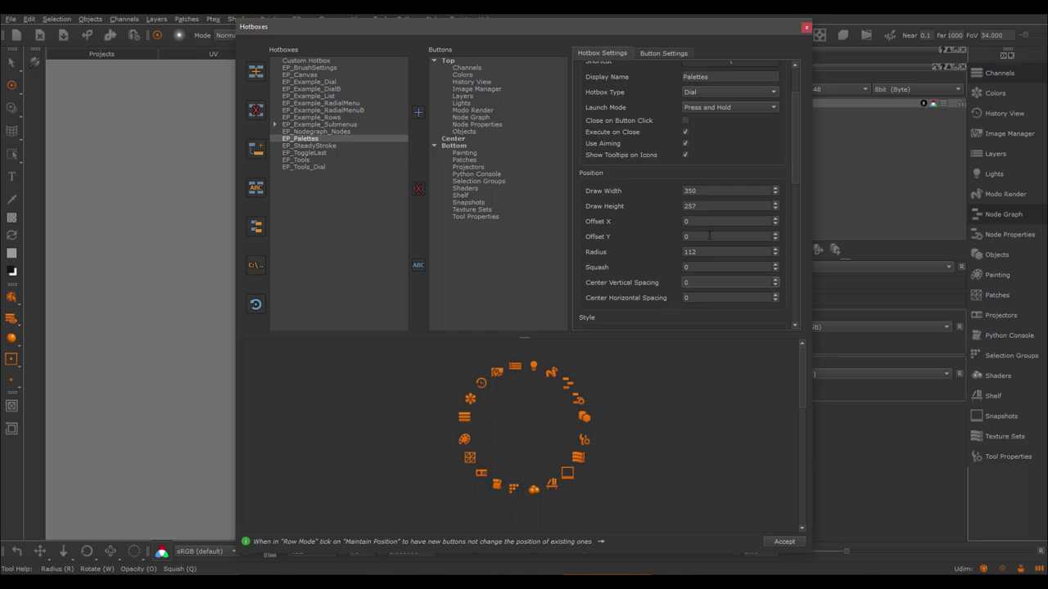
Step: Try Draw Widths of 20 and 100 for the EP_Palettes dial, and set it to 257 to match the Draw Height
double_click(689, 190)
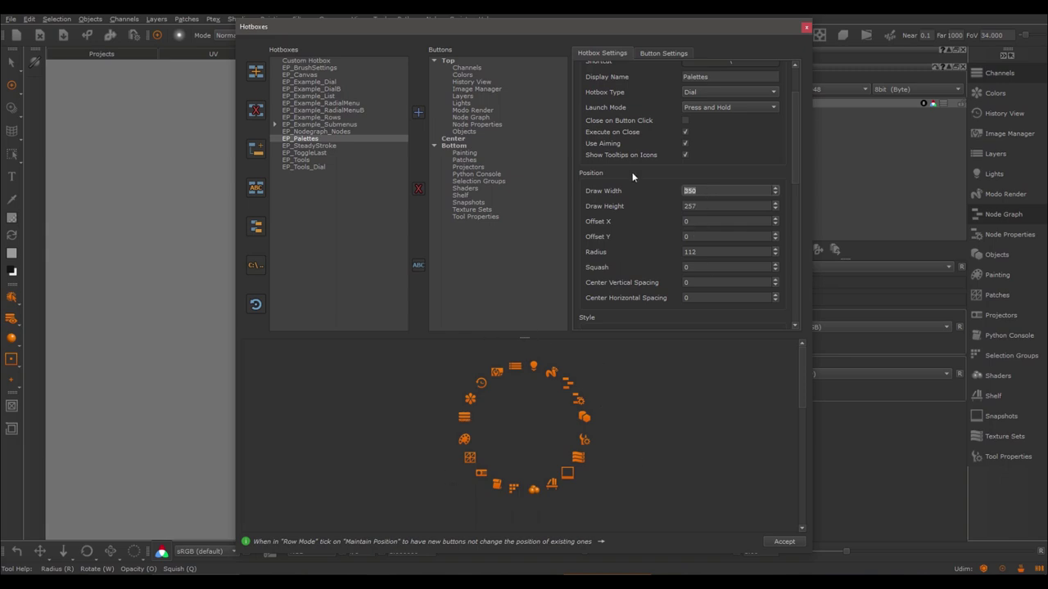
type("20")
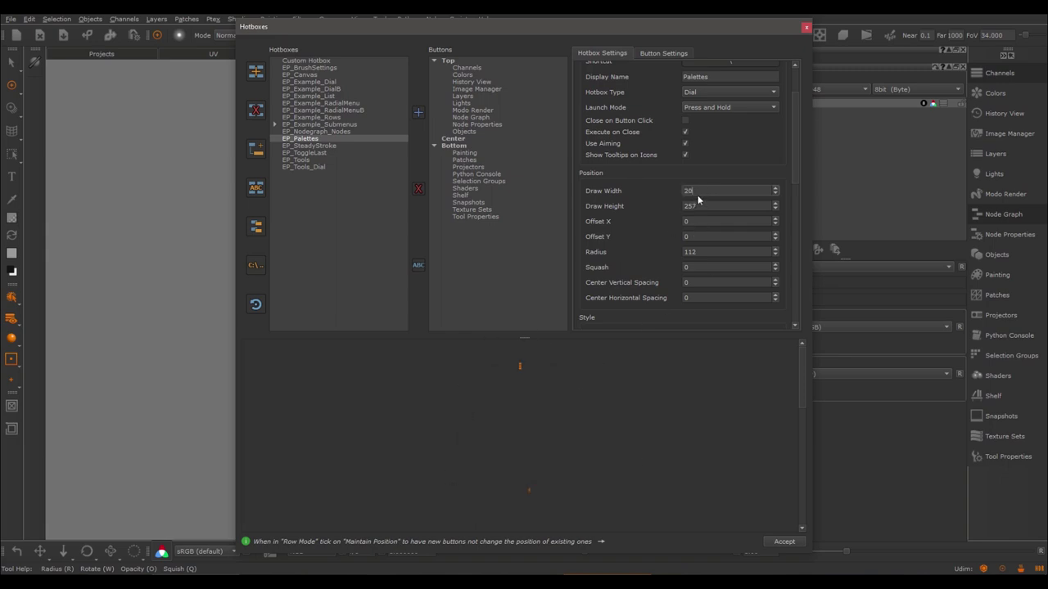
left_click_drag(693, 191, 631, 192)
type("100")
type("2")
type("56")
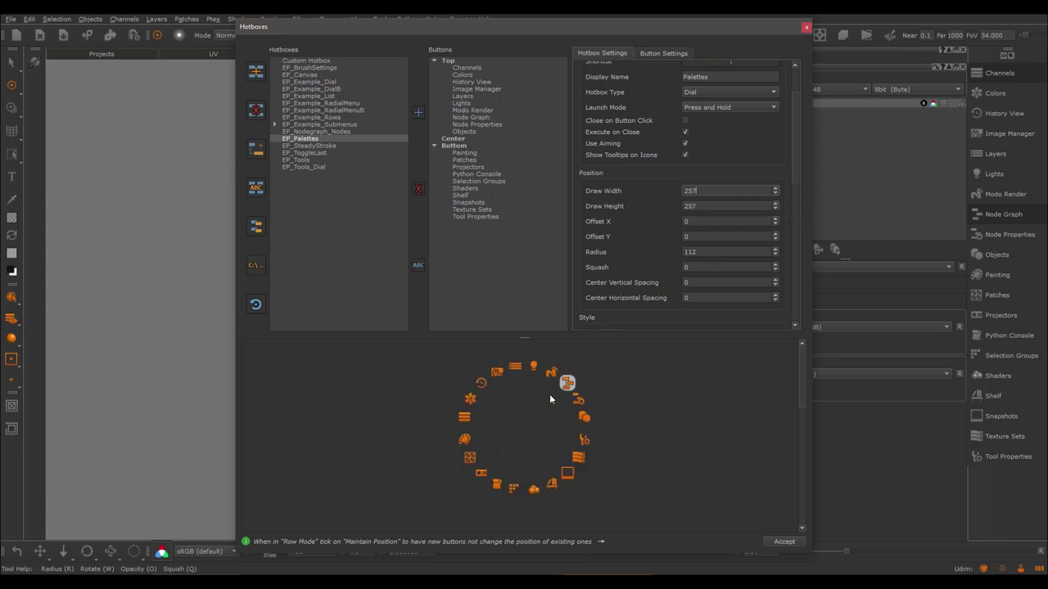
Step: Accept the hotbox settings and try the Palettes dial on the canvas by aiming at its icons
left_click(786, 542)
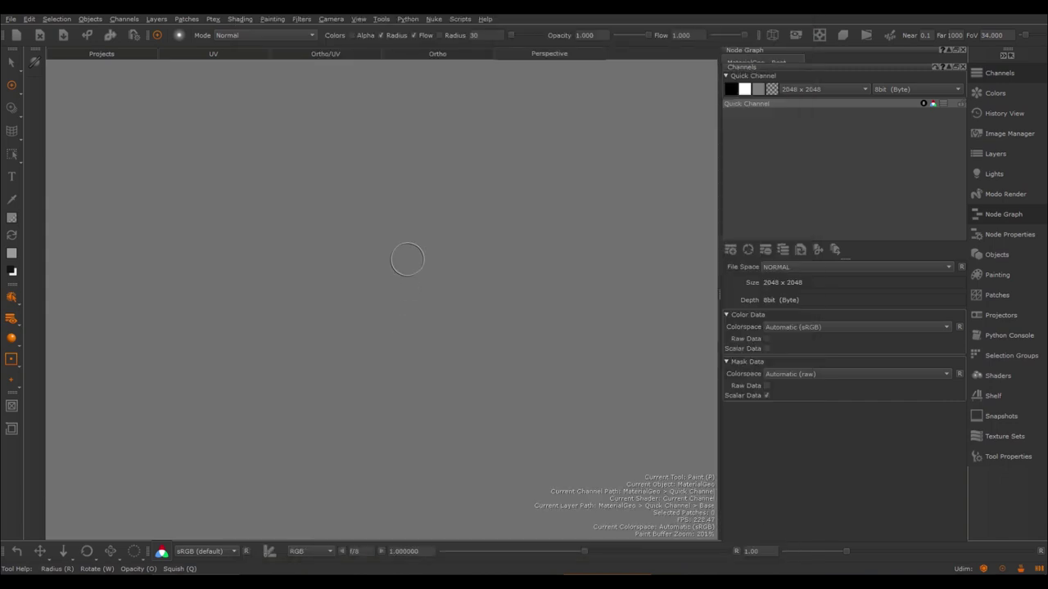
key("space")
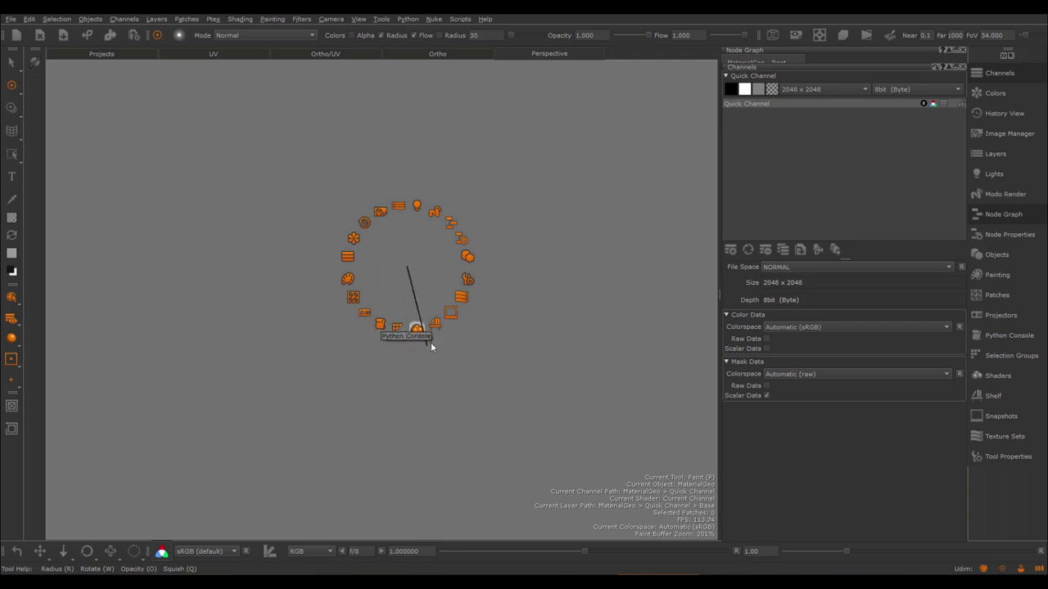
left_click(413, 271)
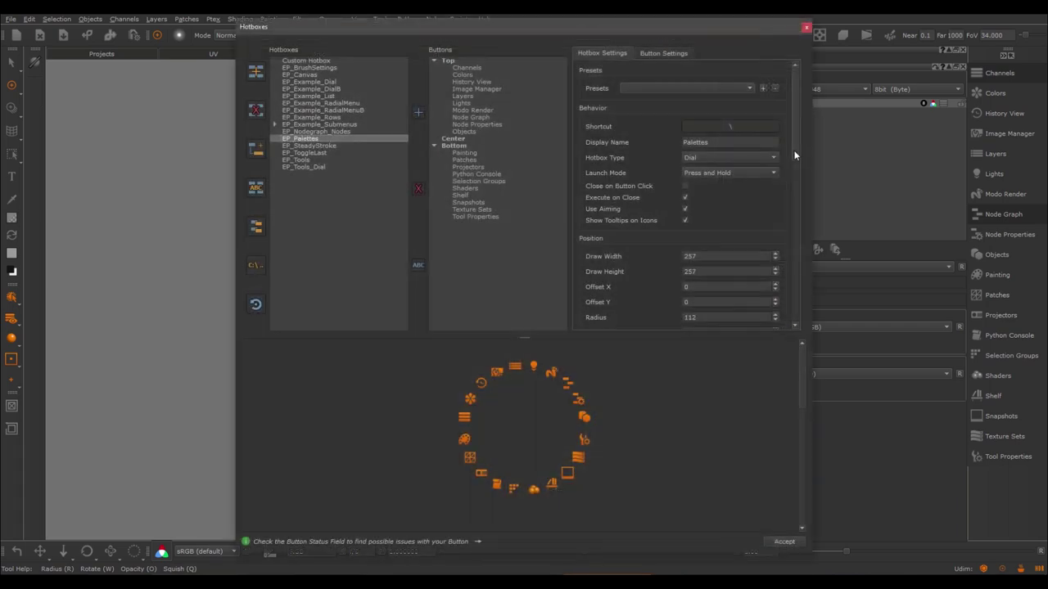
Step: Try Offset X values of 20 and -5 for the EP_Palettes dial and restore it to 0
scroll(707, 195, "down", 3)
left_click(709, 203)
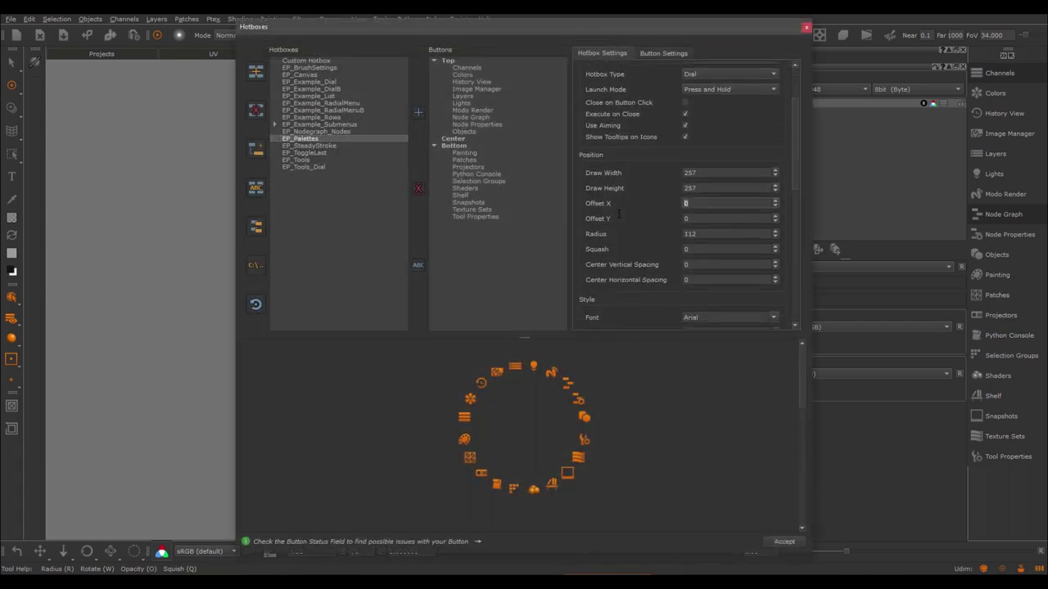
left_click(774, 201)
left_click(775, 201)
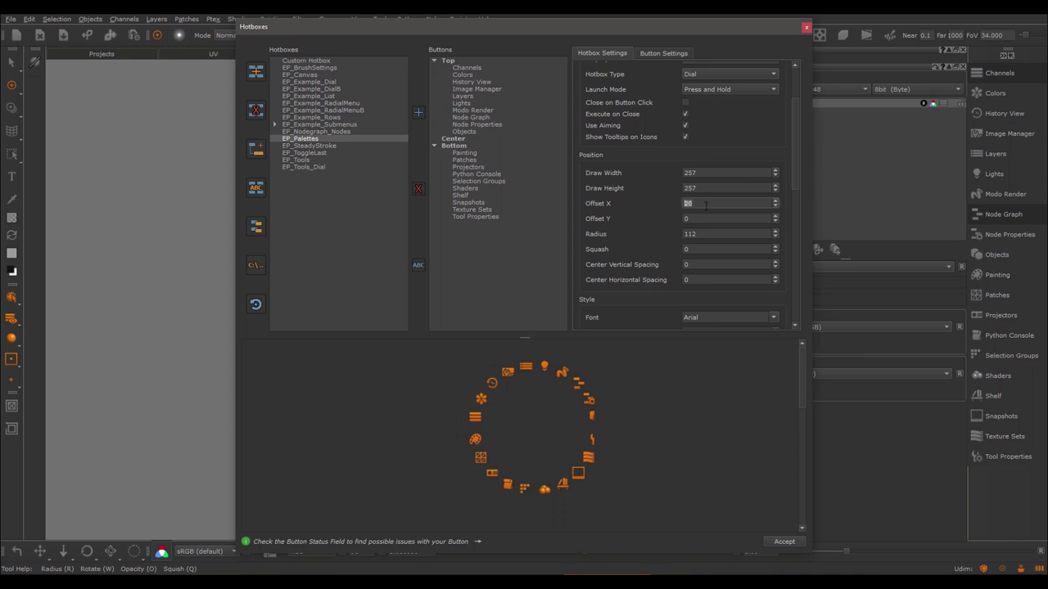
left_click(775, 205)
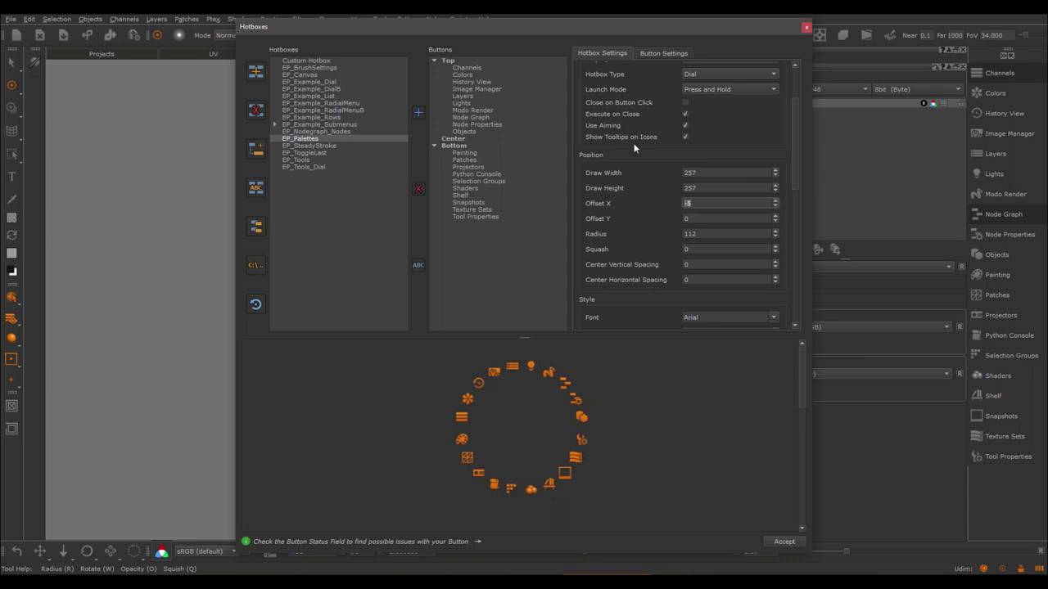
type("0")
key("Tab")
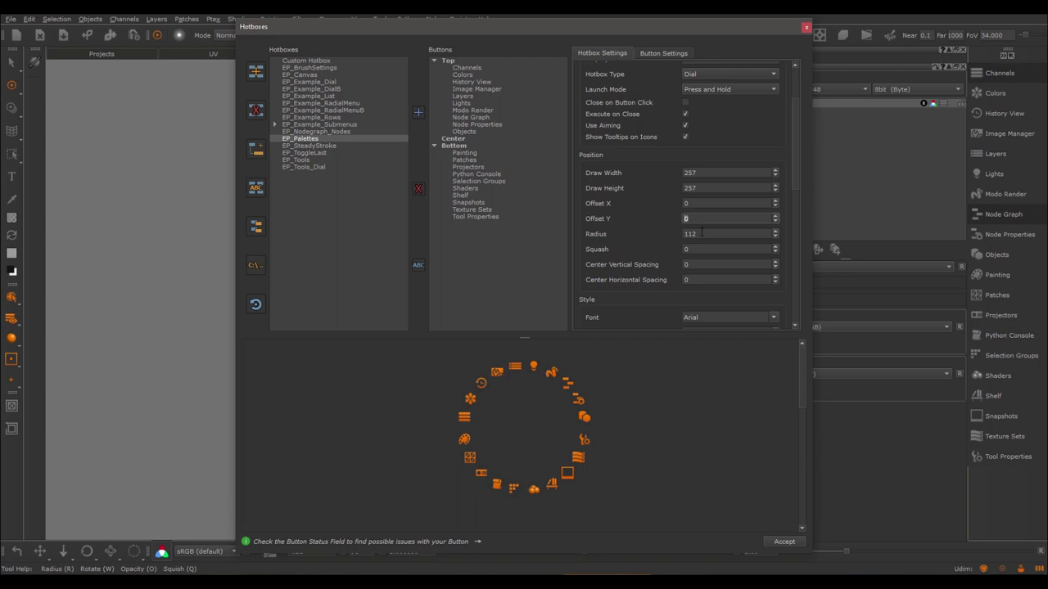
Step: Try a Radius of 20 for the EP_Palettes dial and enlarge it to 200
key("Tab")
type("20")
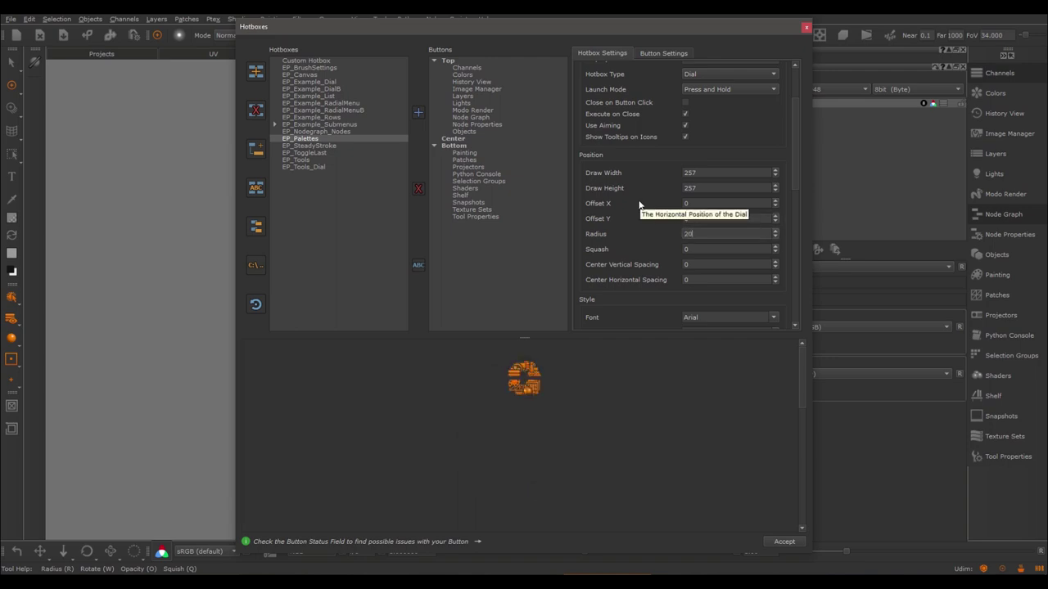
type("0")
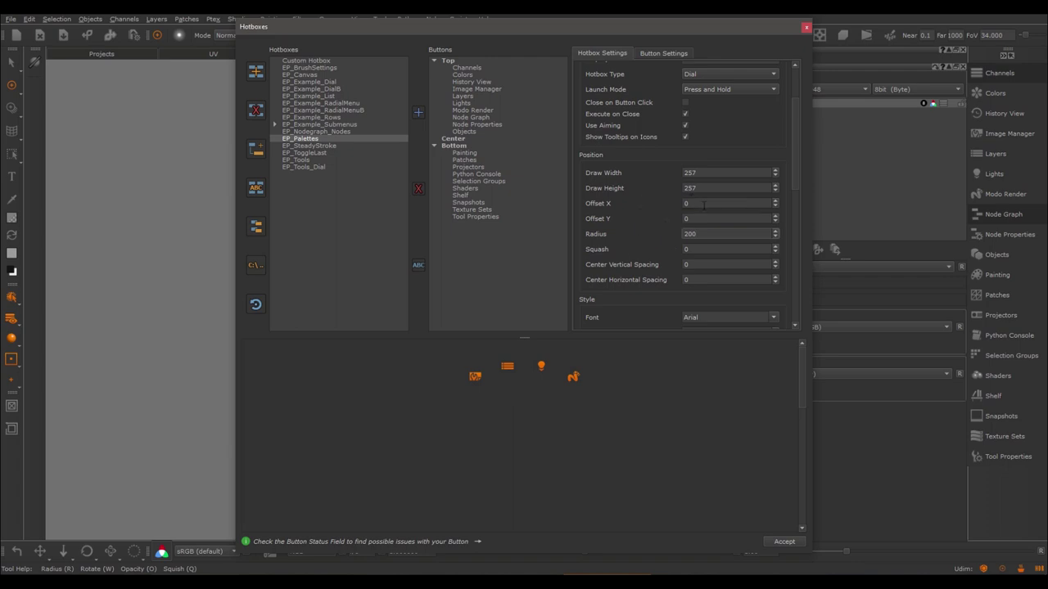
Step: Try a Draw Width of 400 for the EP_Palettes dial and widen it to 450
left_click(776, 170)
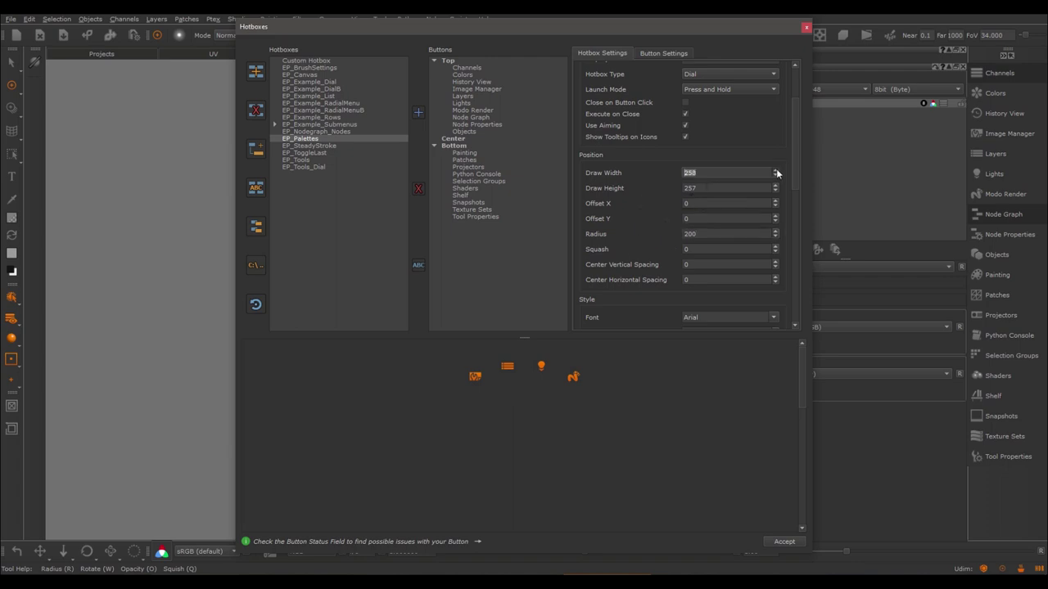
left_click(775, 170)
left_click(775, 170)
type("400")
key("Return")
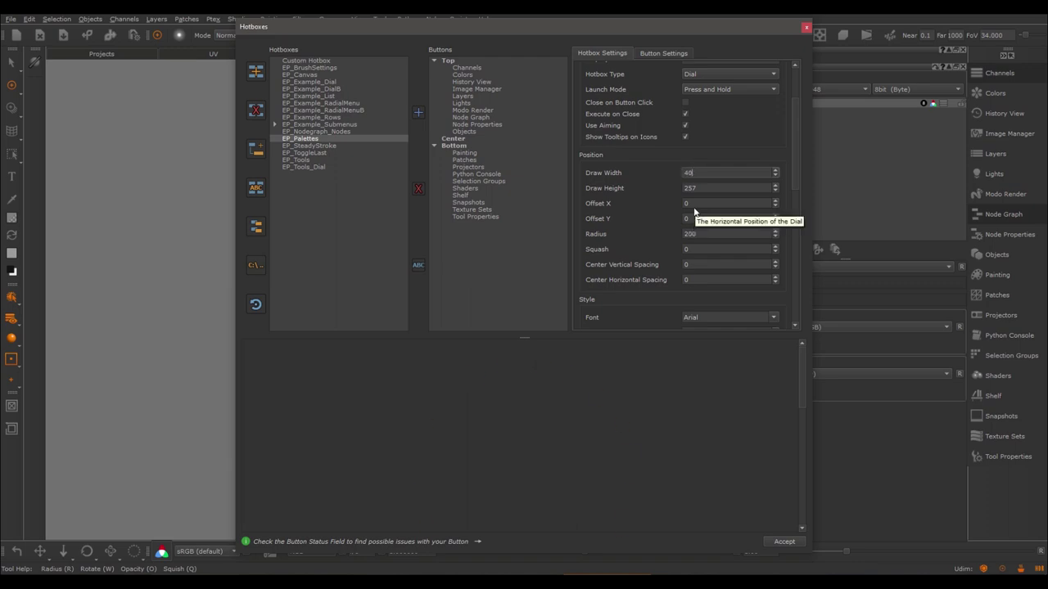
left_click(776, 170)
left_click(775, 170)
left_click(775, 170)
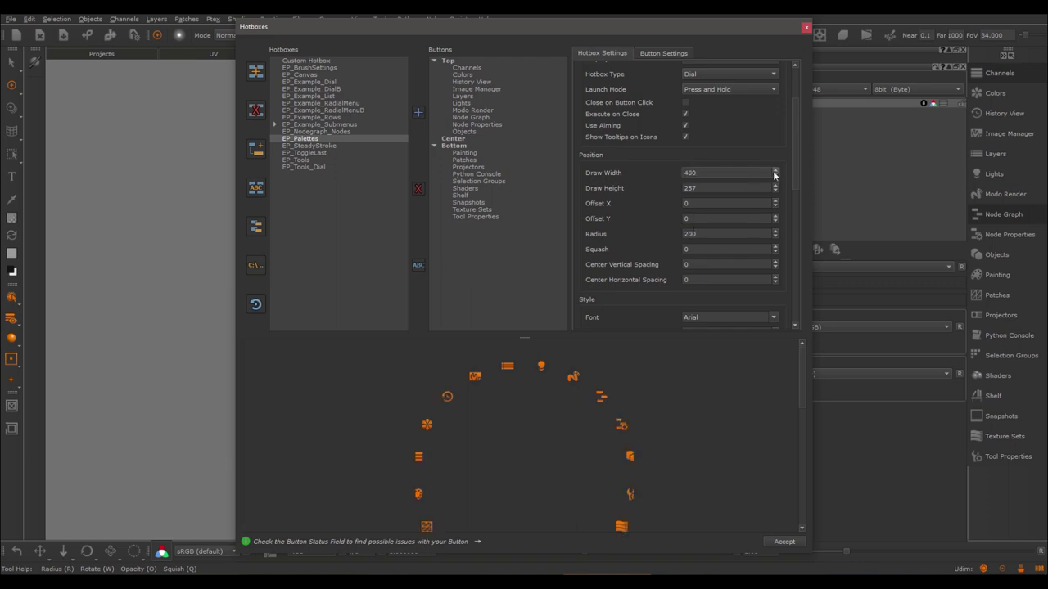
left_click(776, 170)
left_click(775, 169)
type("450")
key("Return")
Step: Reset the EP_Palettes hotbox to its default settings
mouse_move(795, 360)
left_mouse_down()
mouse_move(795, 383)
mouse_move(789, 348)
left_mouse_up()
left_click(255, 304)
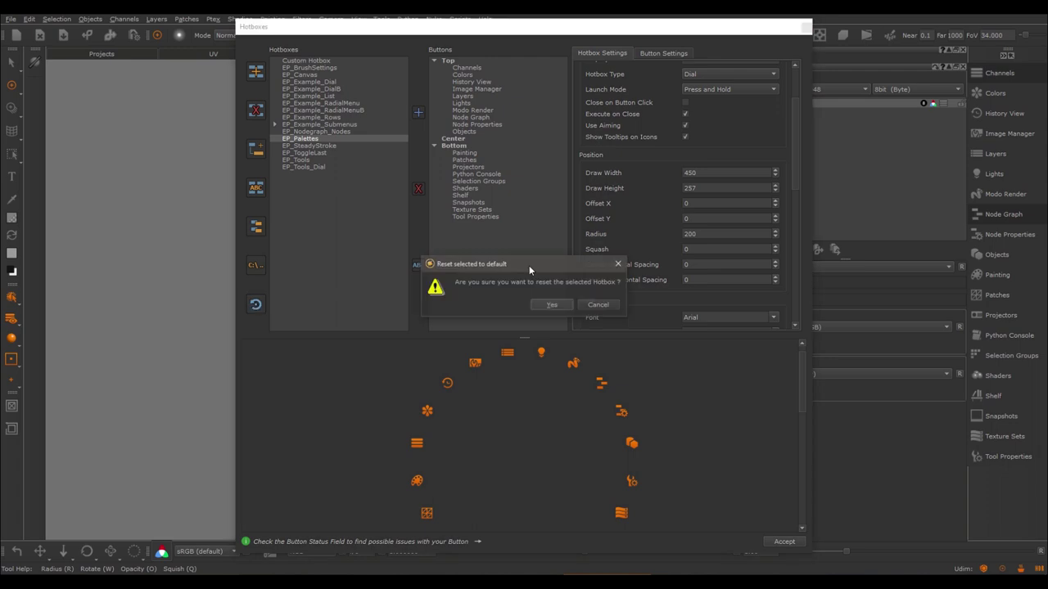
left_click(554, 308)
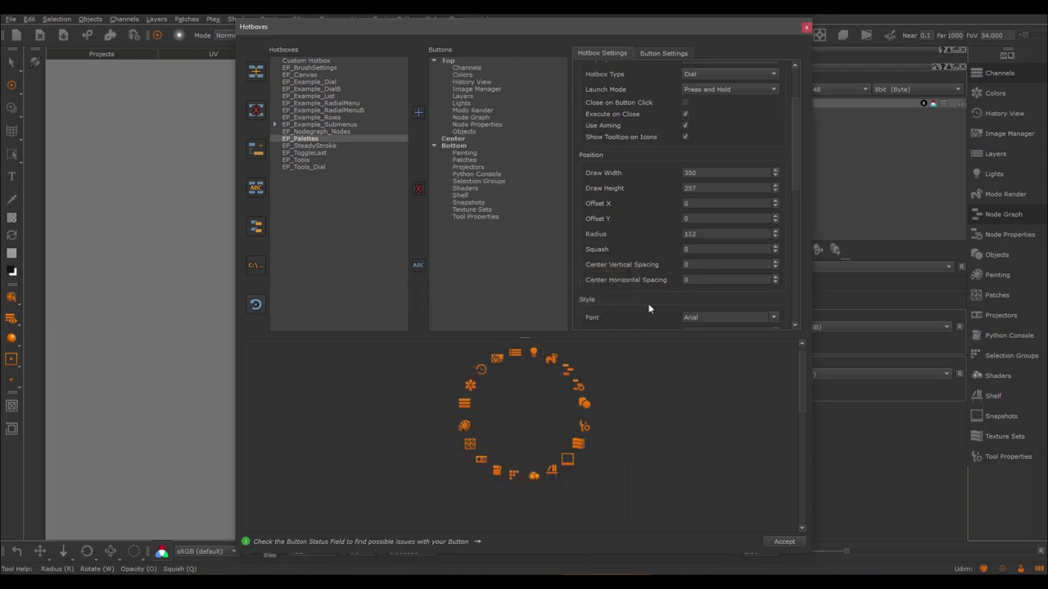
Step: Try Squash values of 23 and 13 for the EP_Palettes dial and lower it to -14
double_click(702, 250)
left_click(774, 248)
left_click(774, 248)
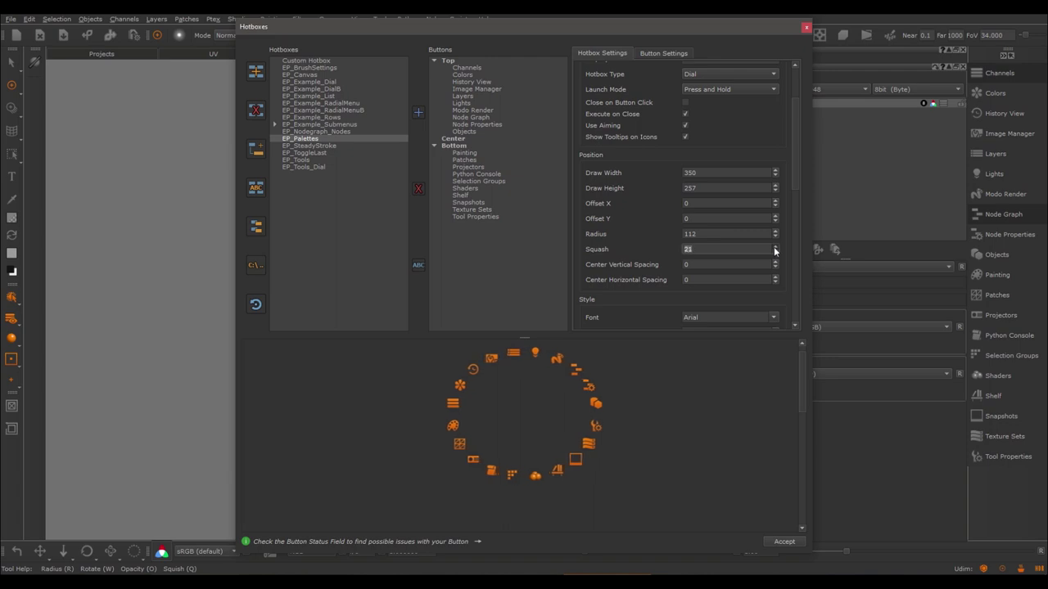
scroll(778, 198, "down", 1)
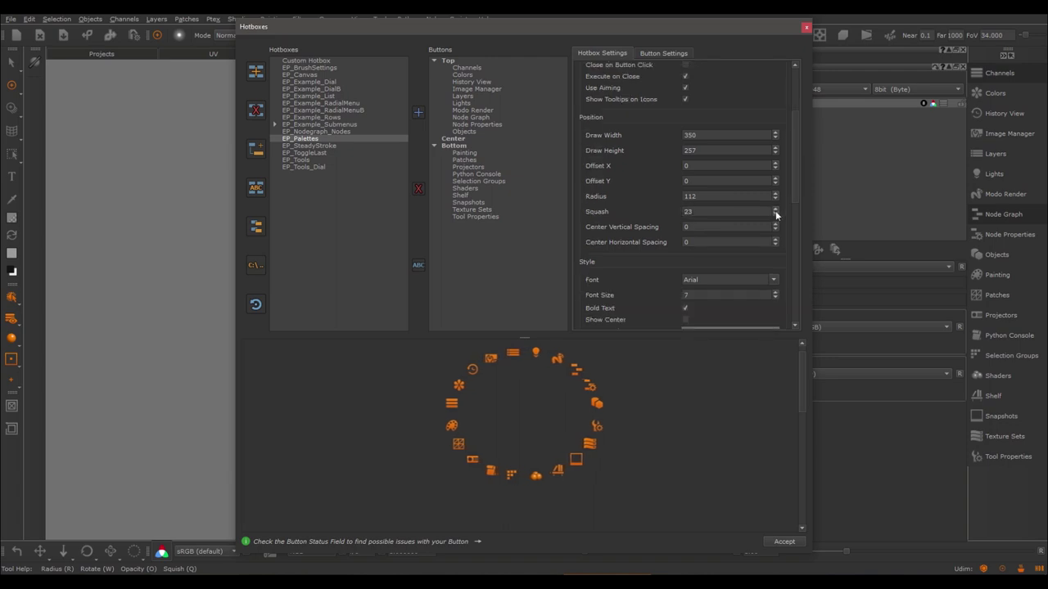
left_click(775, 214)
left_click(775, 214)
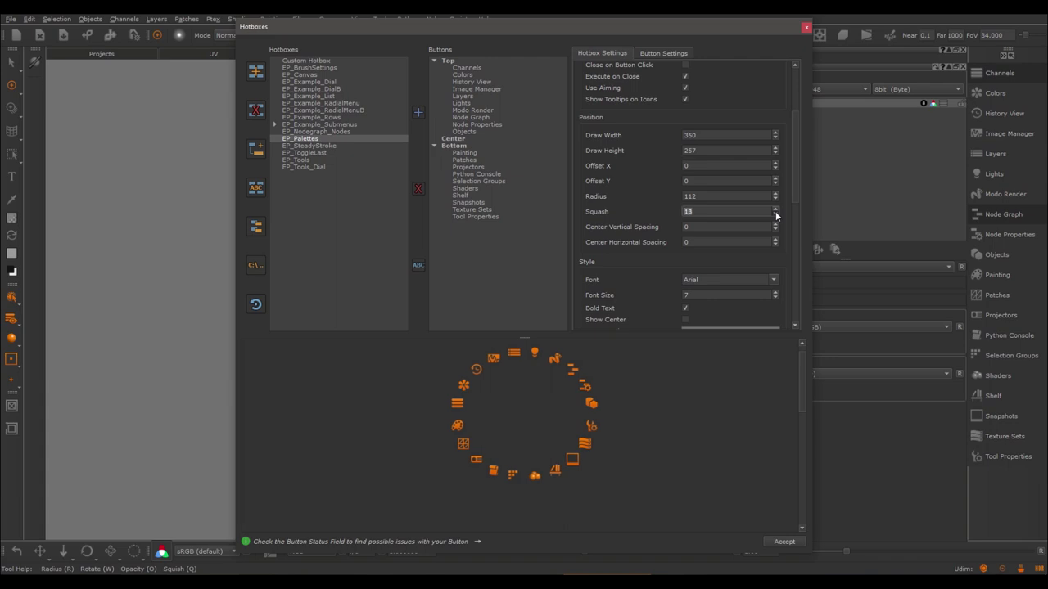
left_click(774, 214)
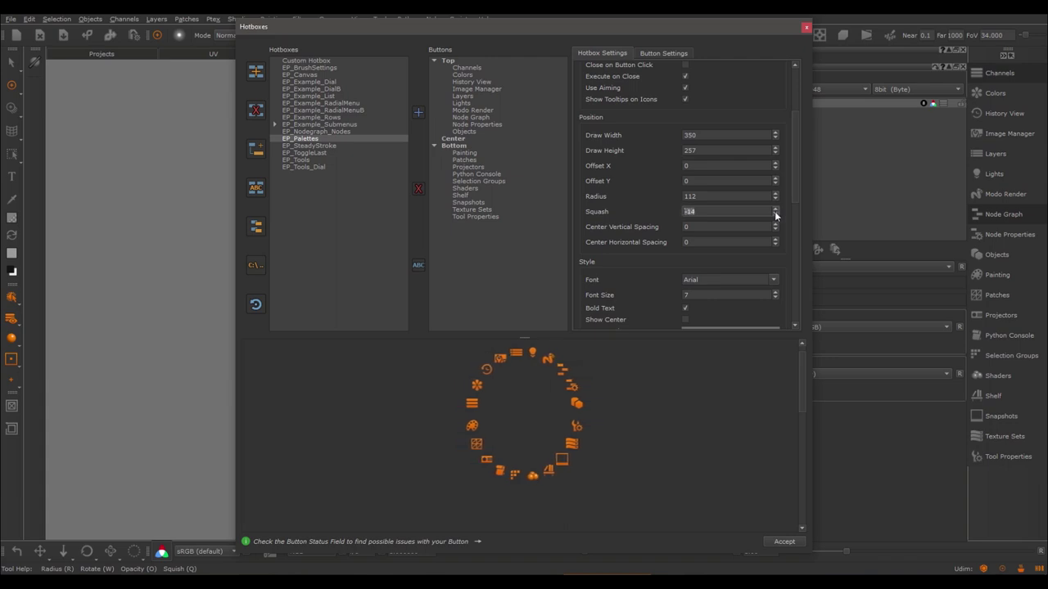
Step: Turn Show Center off and back on for the EP_Canvas hotbox
left_click(299, 74)
scroll(634, 171, "down", 3)
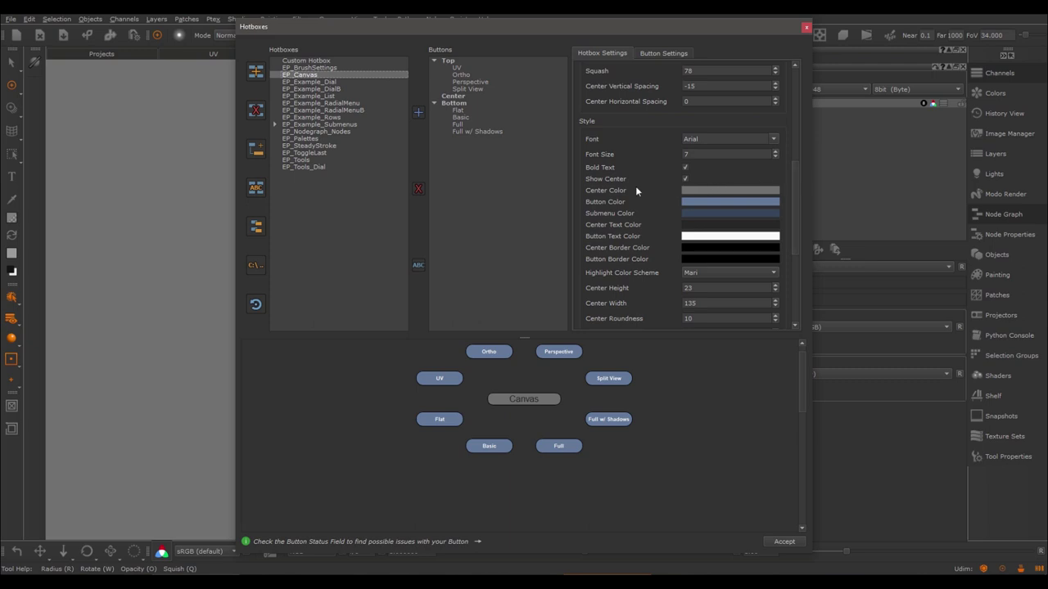
left_click(685, 178)
left_click(686, 179)
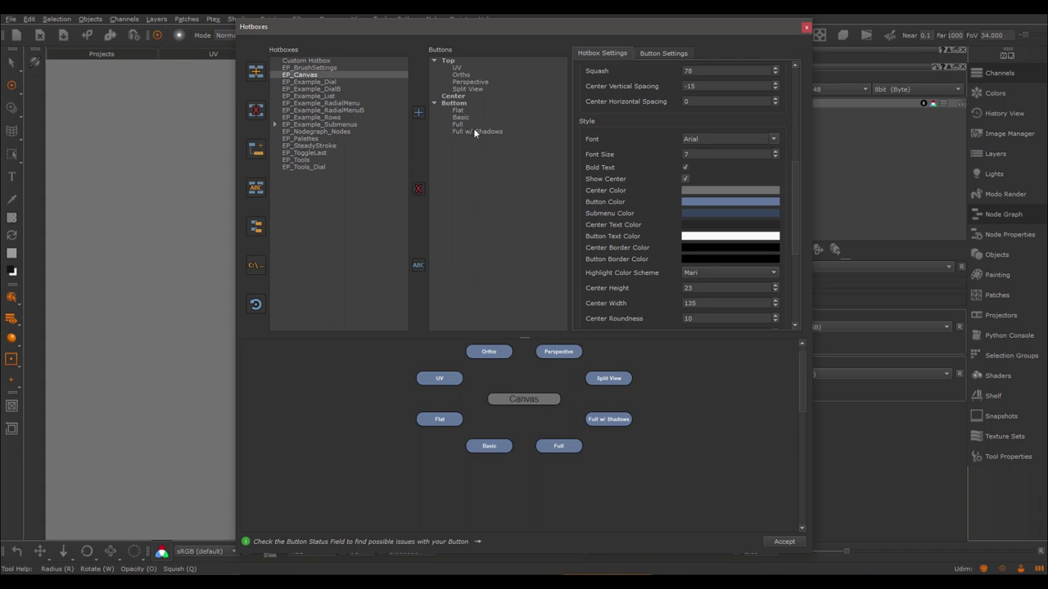
left_click(685, 178)
left_click(685, 178)
left_click_drag(791, 176, 799, 100)
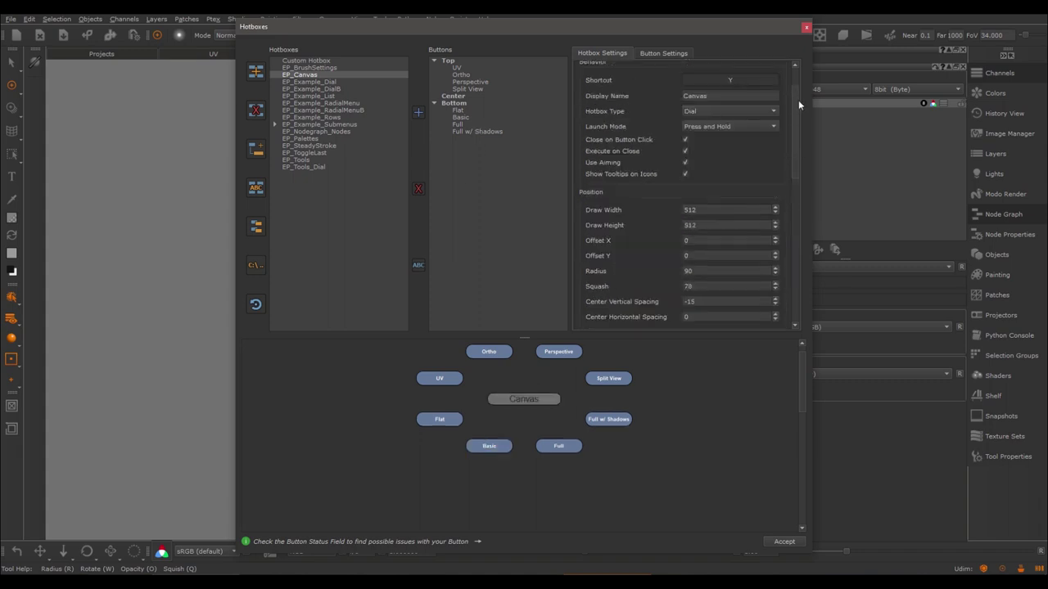
Step: Try the Maya and Custom highlight color schemes on the EP_Canvas hotbox and set the scheme to Maya
left_click(312, 147)
scroll(782, 205, "down", 5)
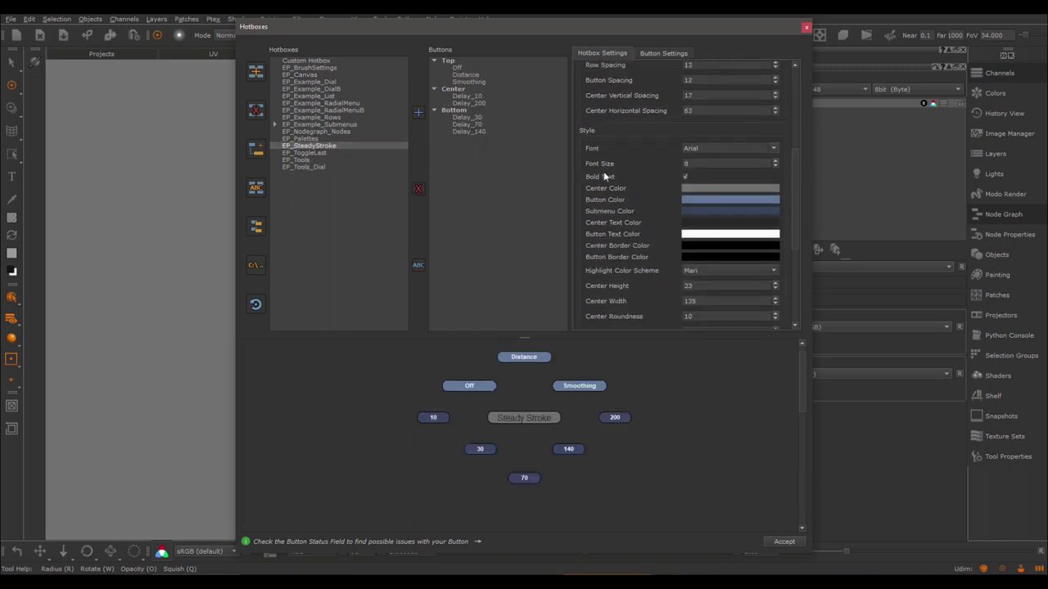
left_click(305, 75)
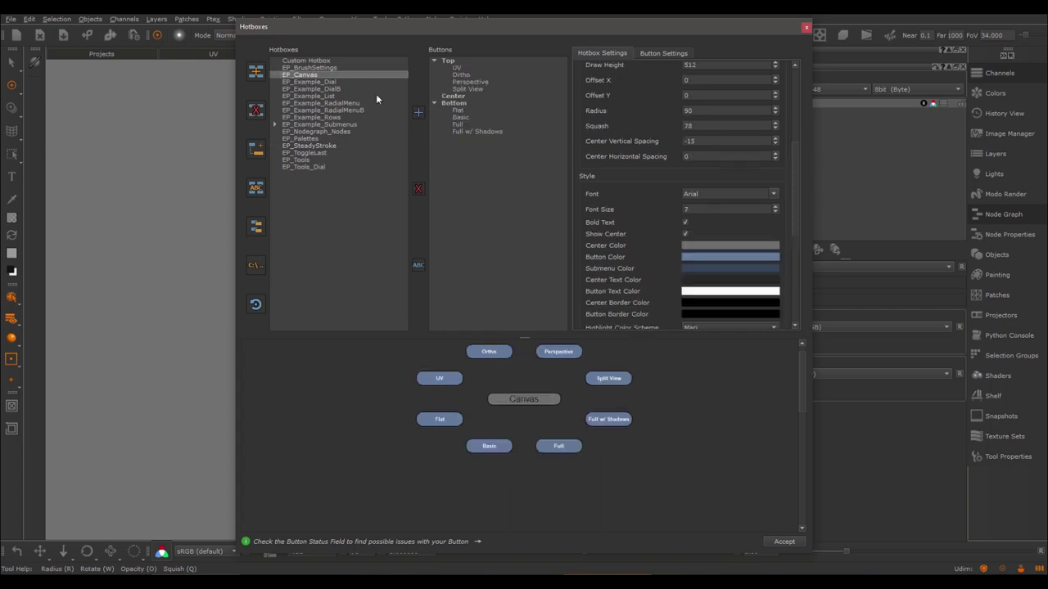
left_click_drag(795, 194, 803, 227)
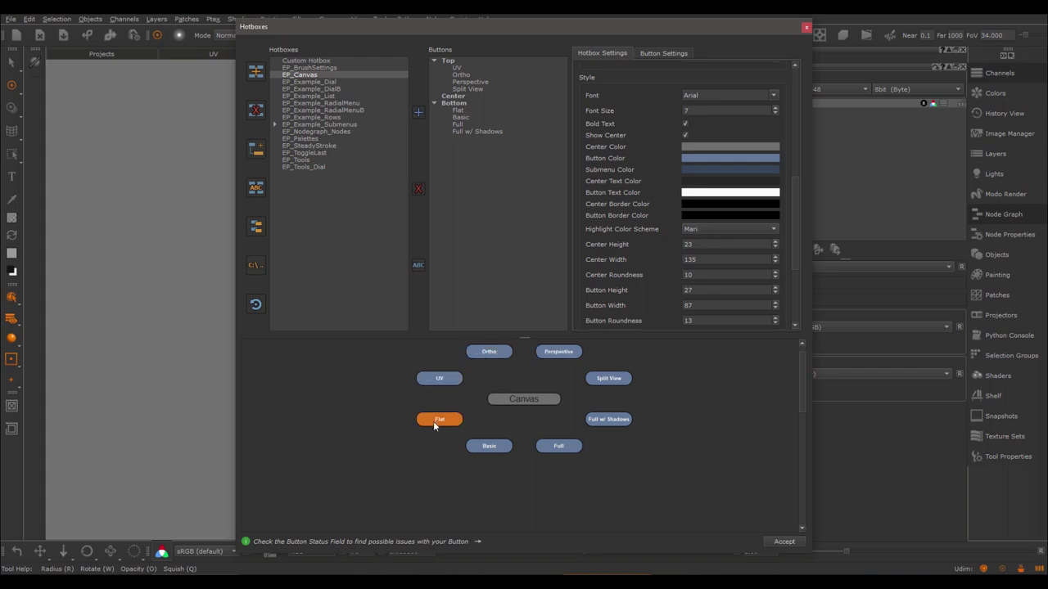
left_click(707, 229)
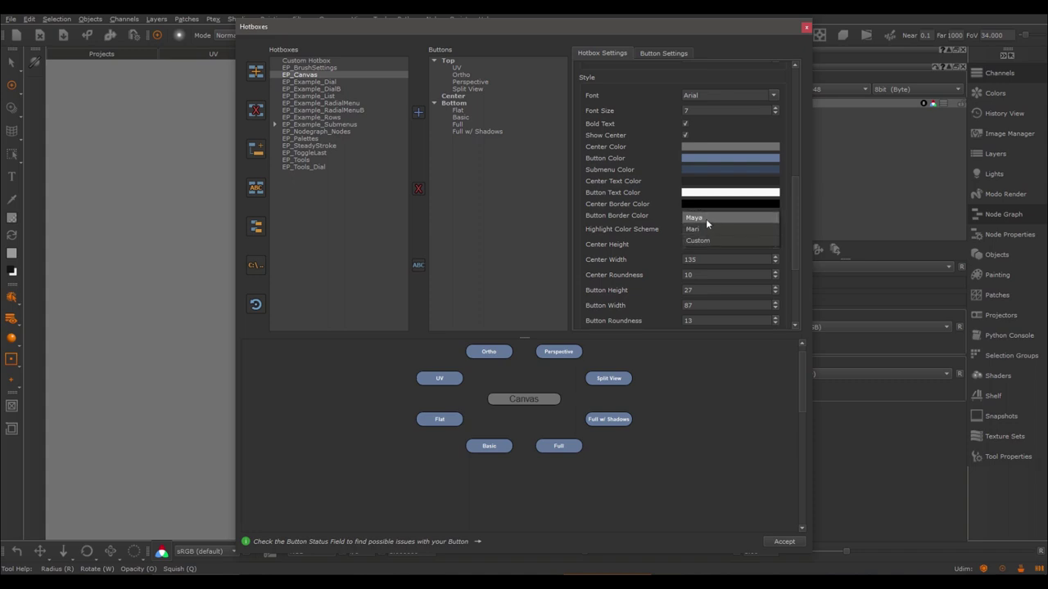
left_click(706, 219)
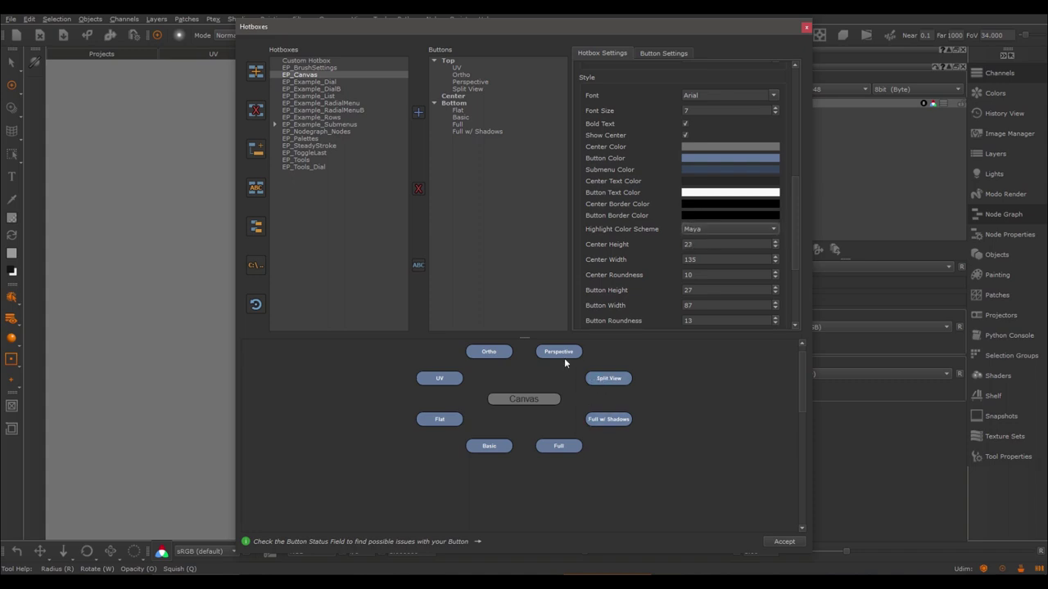
left_click(693, 231)
left_click(687, 252)
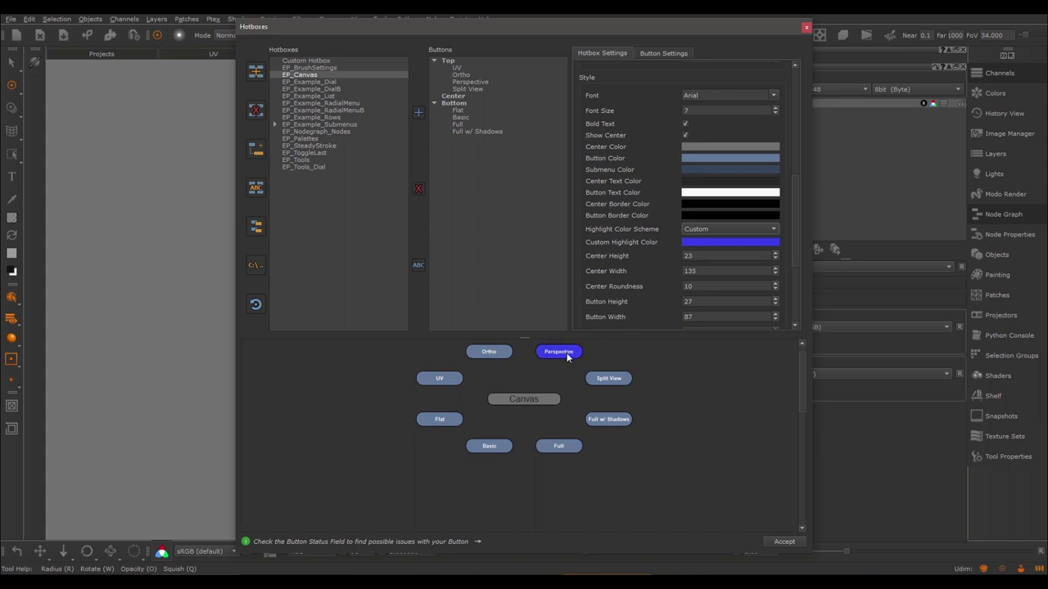
left_click(695, 230)
left_click(701, 207)
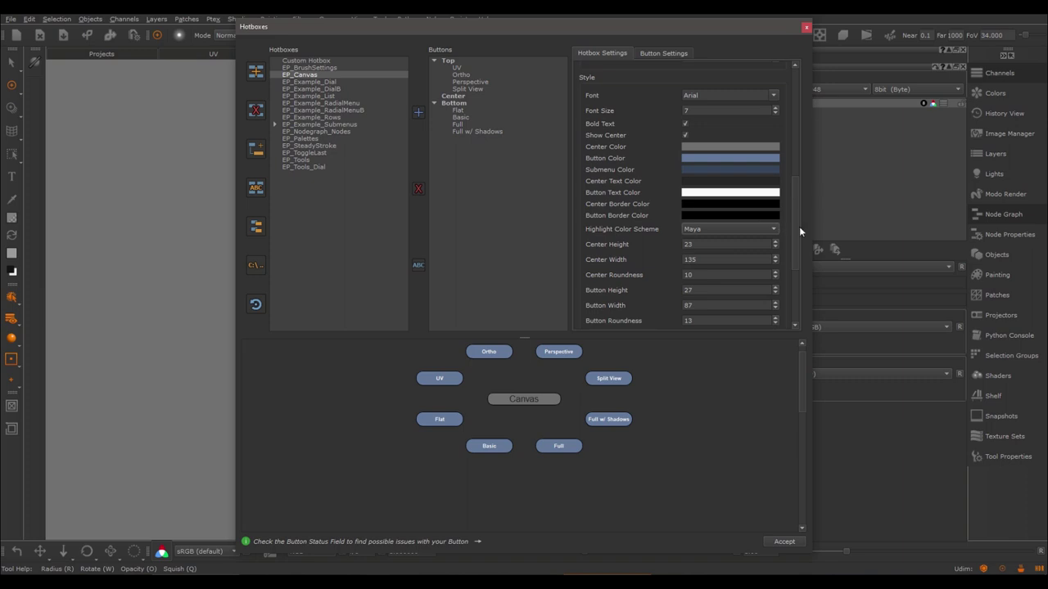
scroll(799, 226, "down", 2)
scroll(782, 224, "up", 3)
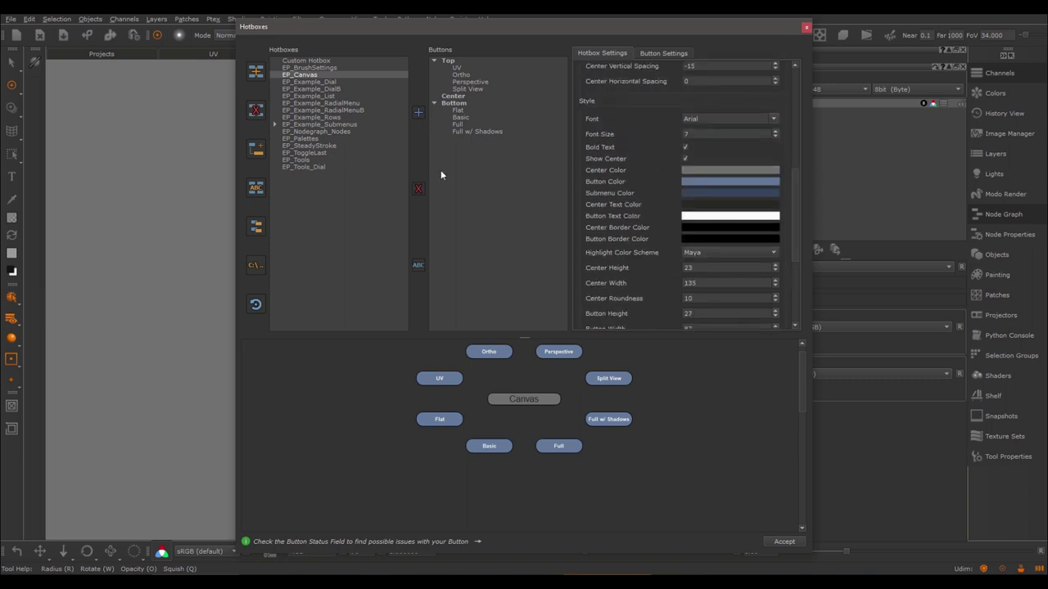
Step: Set the EP_BrushSettings hotbox's Button Color to green #609a21, leaving its Submenu Color as it is
left_click(314, 67)
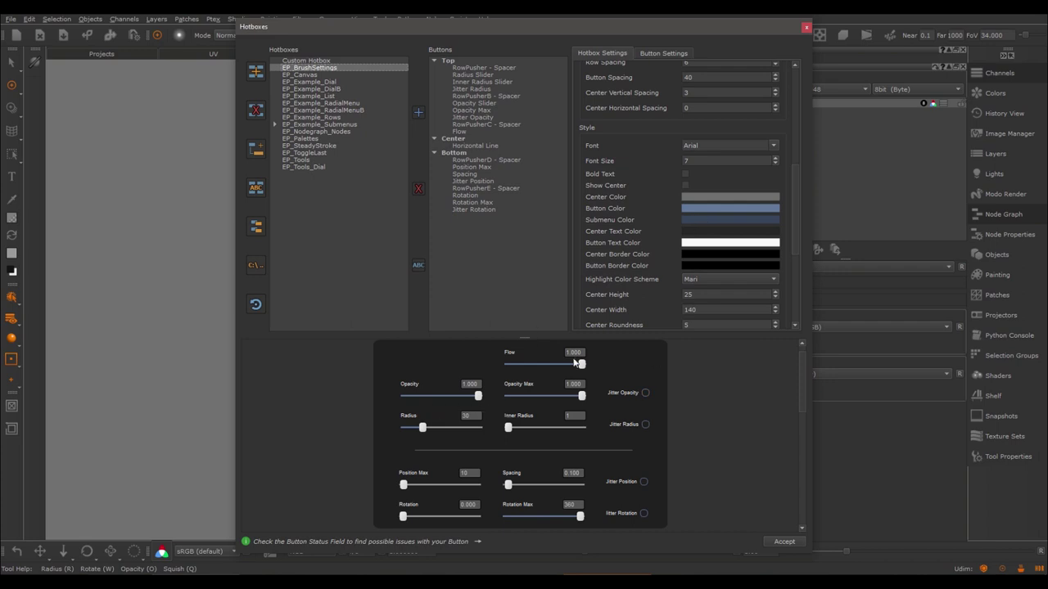
left_click(710, 210)
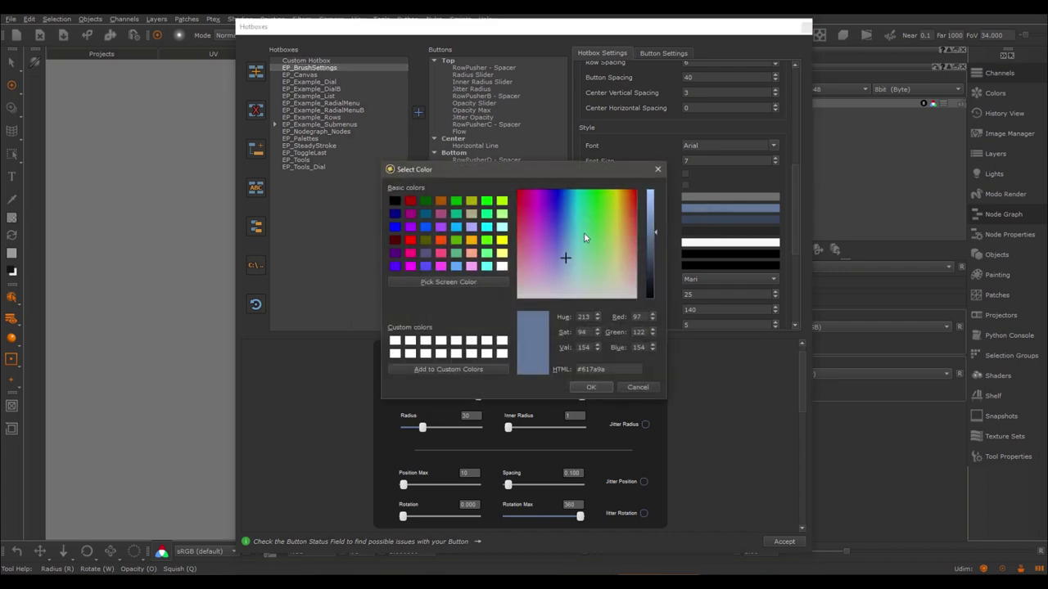
left_click(606, 213)
left_click(591, 388)
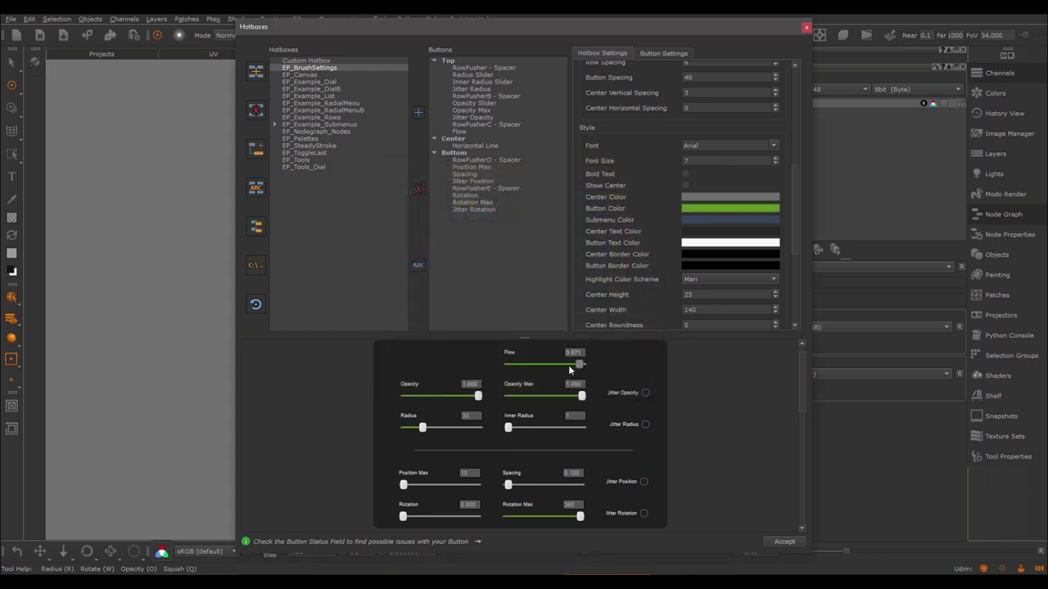
left_click(699, 220)
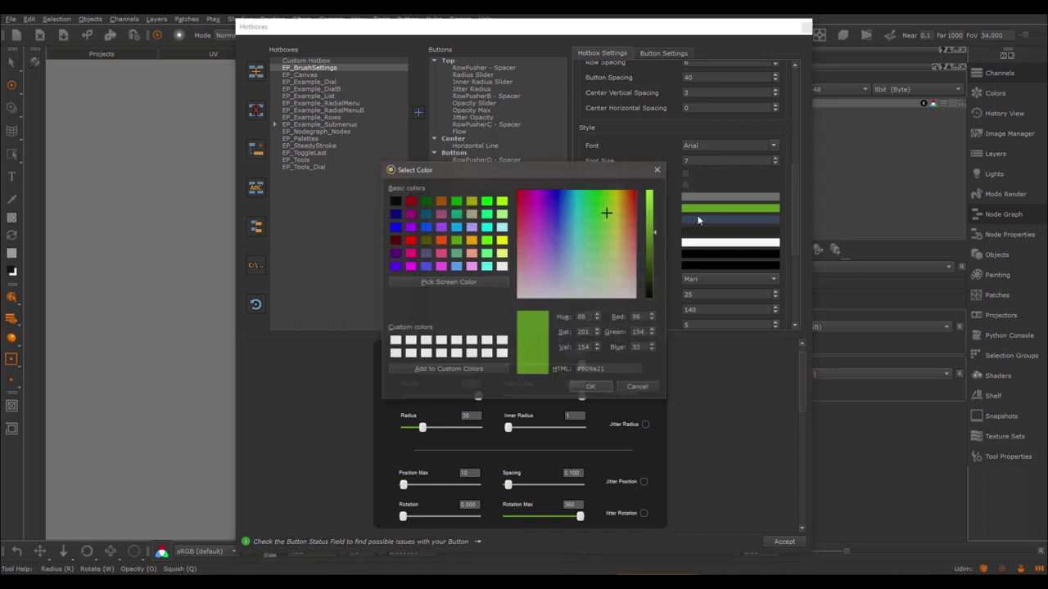
left_click(639, 388)
Step: Turn Show Backdrop off and back on for the EP_BrushSettings hotbox
left_click_drag(791, 237, 796, 309)
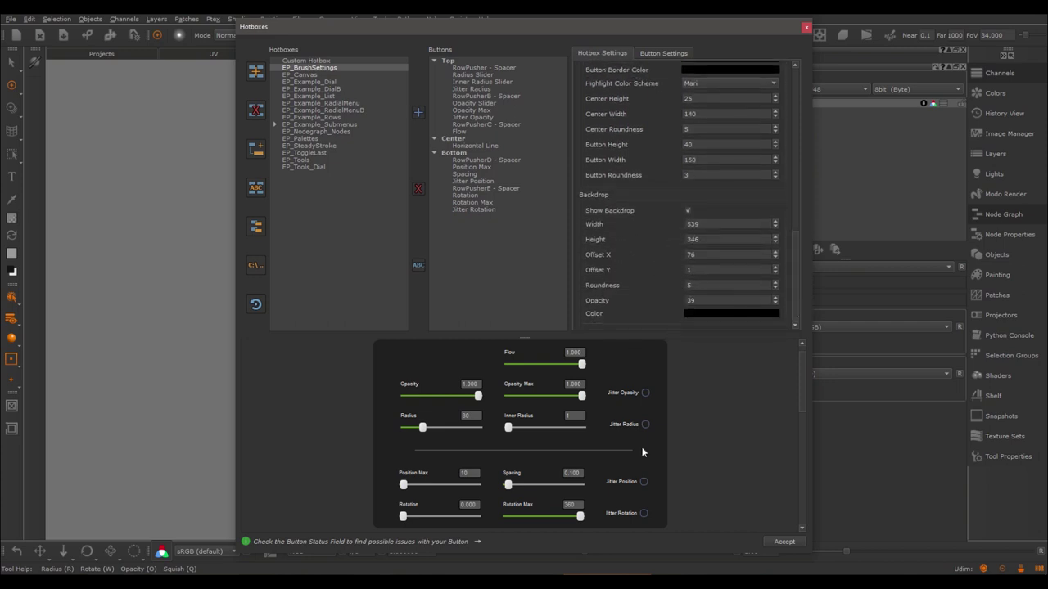
left_click(688, 211)
left_click(688, 211)
left_click_drag(795, 264, 786, 172)
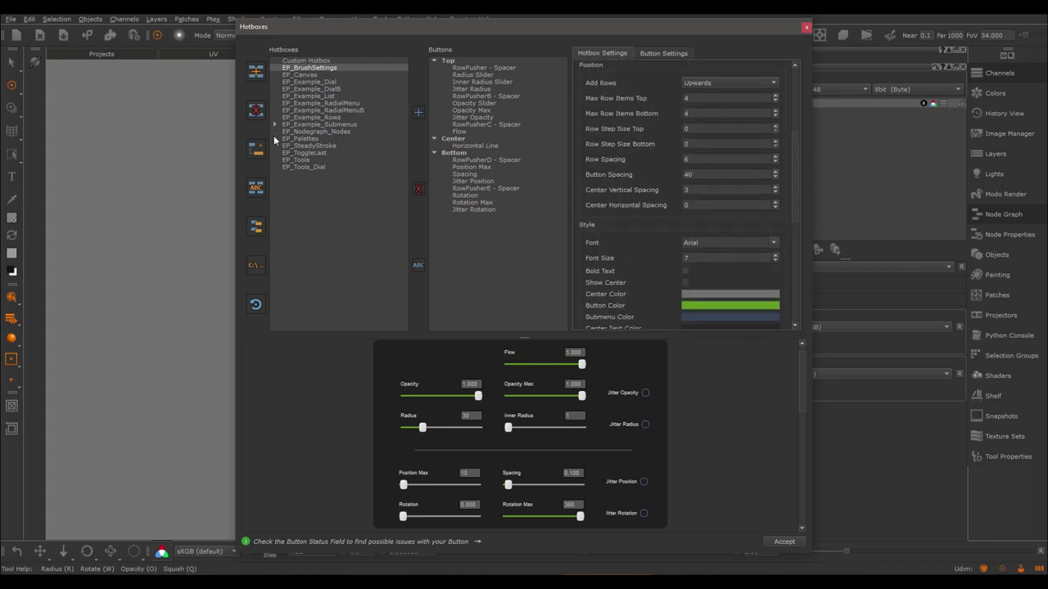
Step: Try a backdrop Width of 400 for the EP_Example_Dial hotbox and restore it to 250
left_click(312, 83)
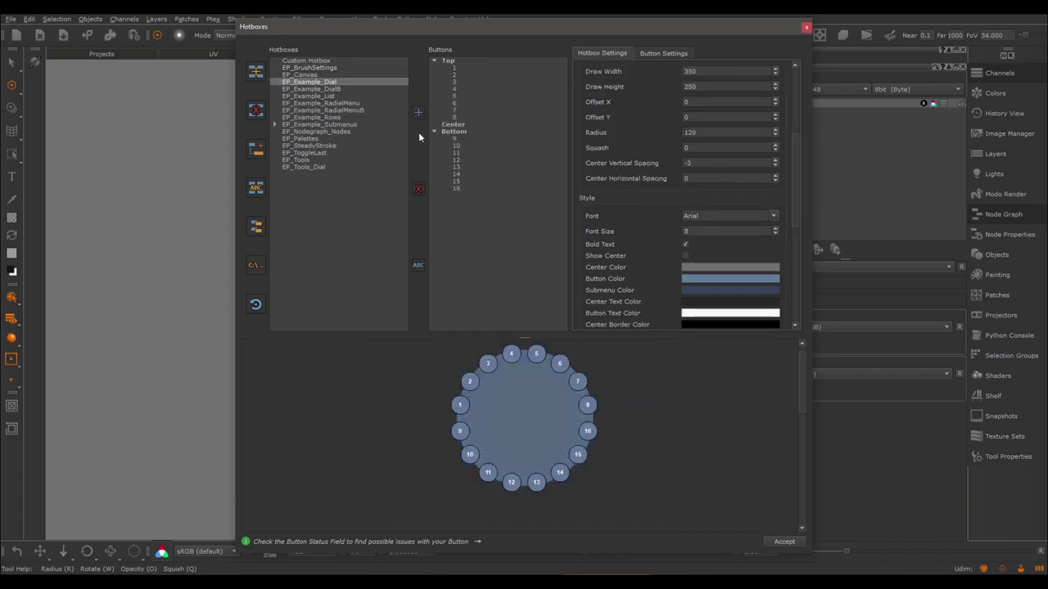
left_click_drag(793, 163, 705, 127)
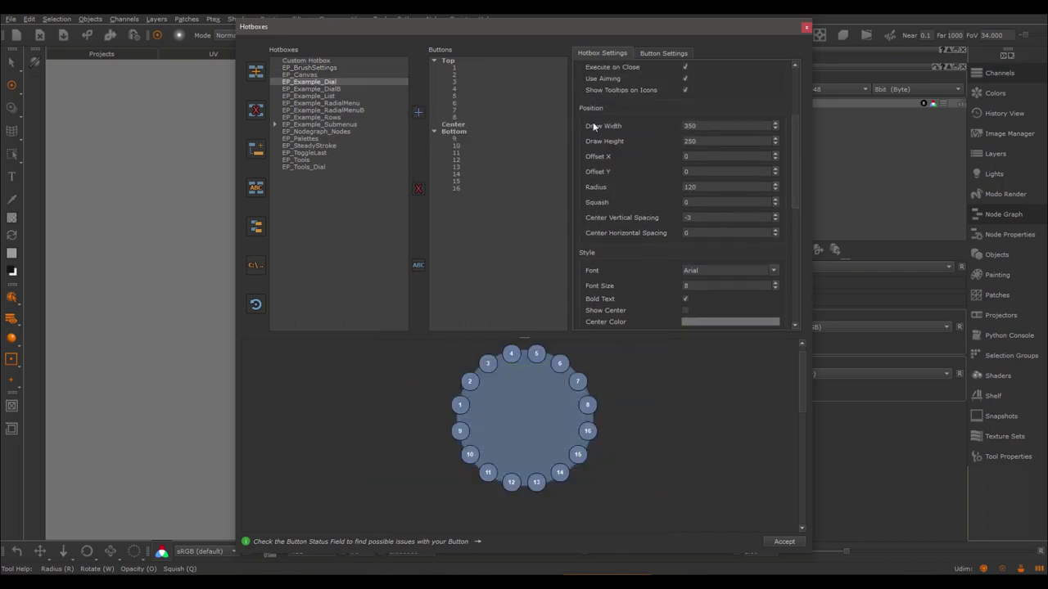
left_click_drag(796, 129, 783, 253)
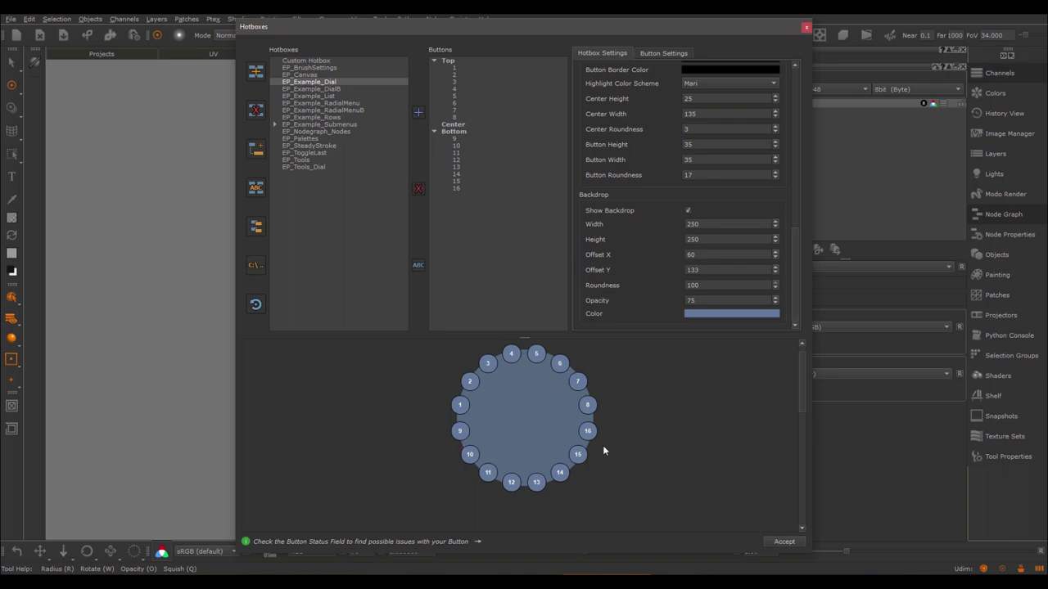
double_click(709, 224)
type("400")
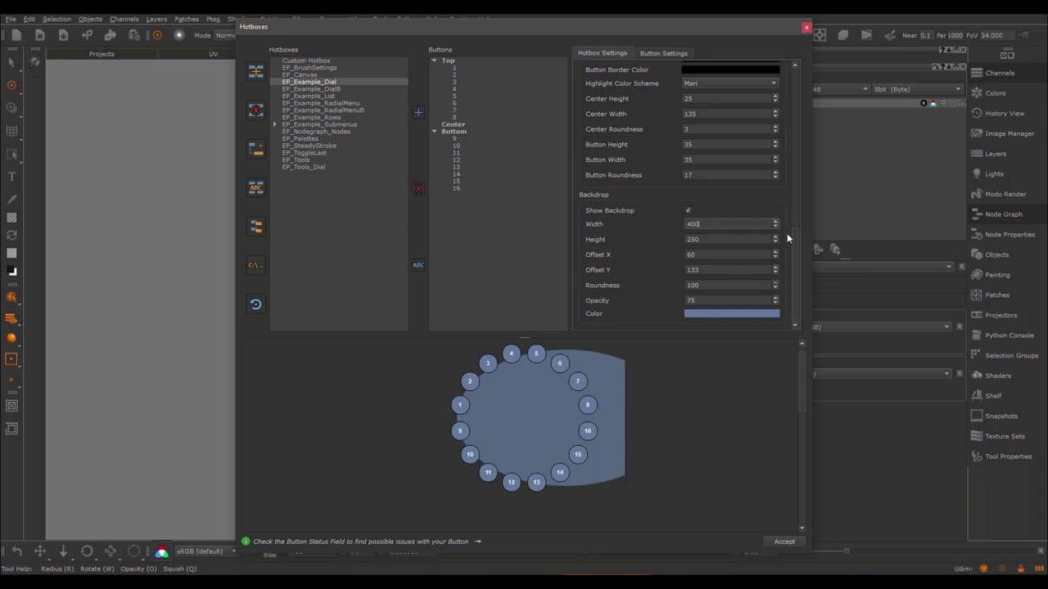
left_click_drag(793, 235, 751, 263)
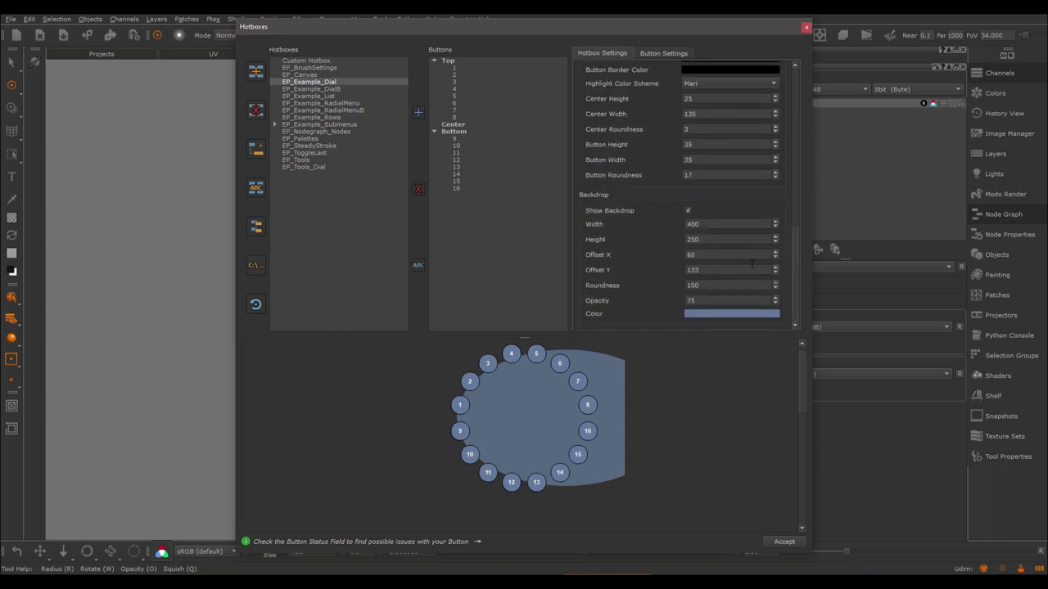
double_click(718, 226)
type("250")
key("Return")
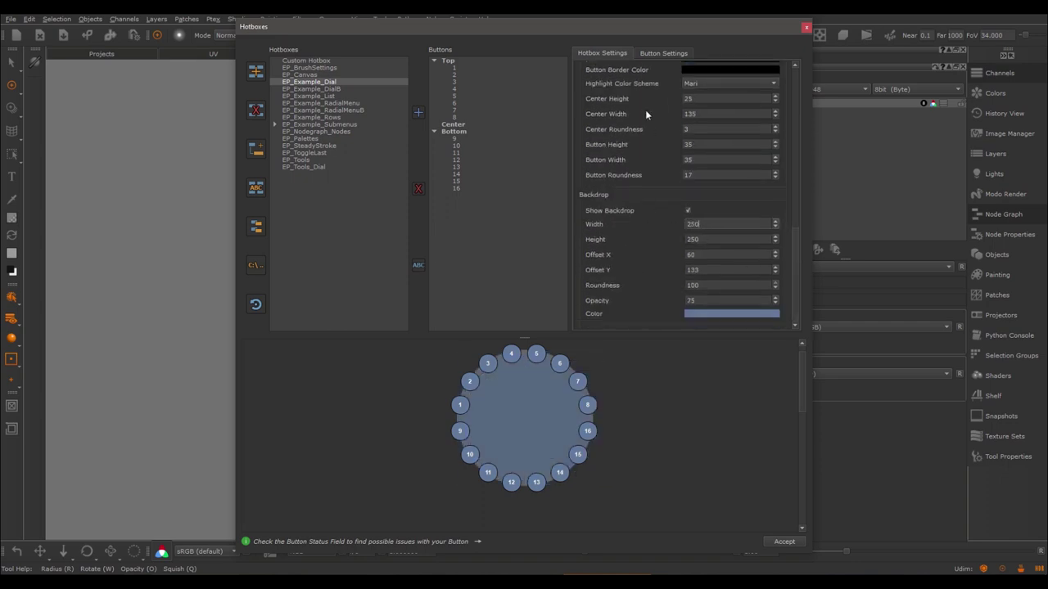
Step: Lower the backdrop Opacity of the EP_Example_Dial hotbox to 69
left_click(776, 304)
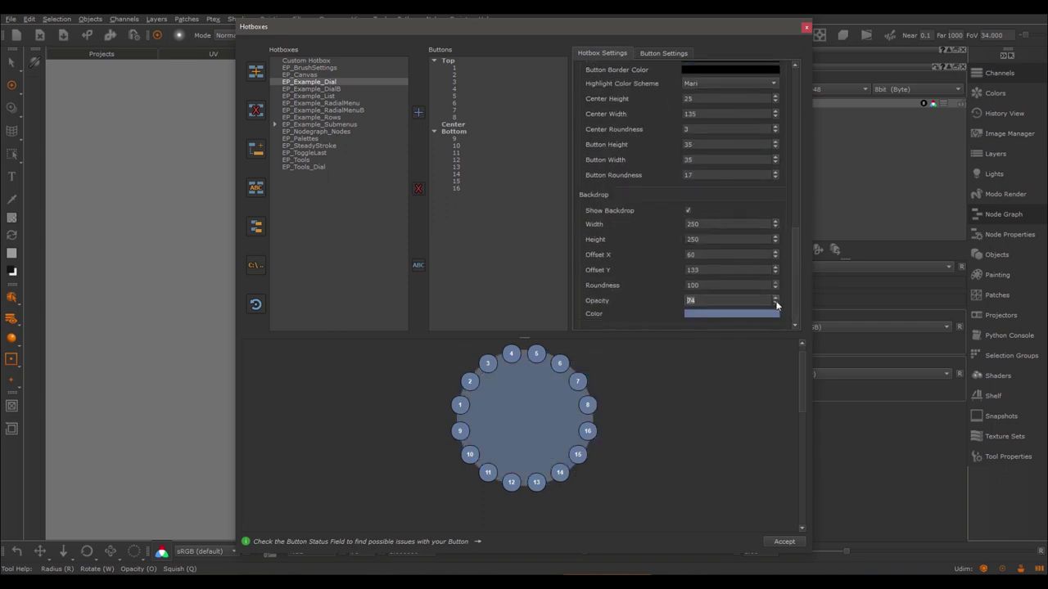
left_click(776, 304)
left_click(776, 304)
left_click(777, 304)
Step: Try a backdrop Offset X of 20 for the EP_Example_Dial hotbox and raise it to 54
double_click(688, 255)
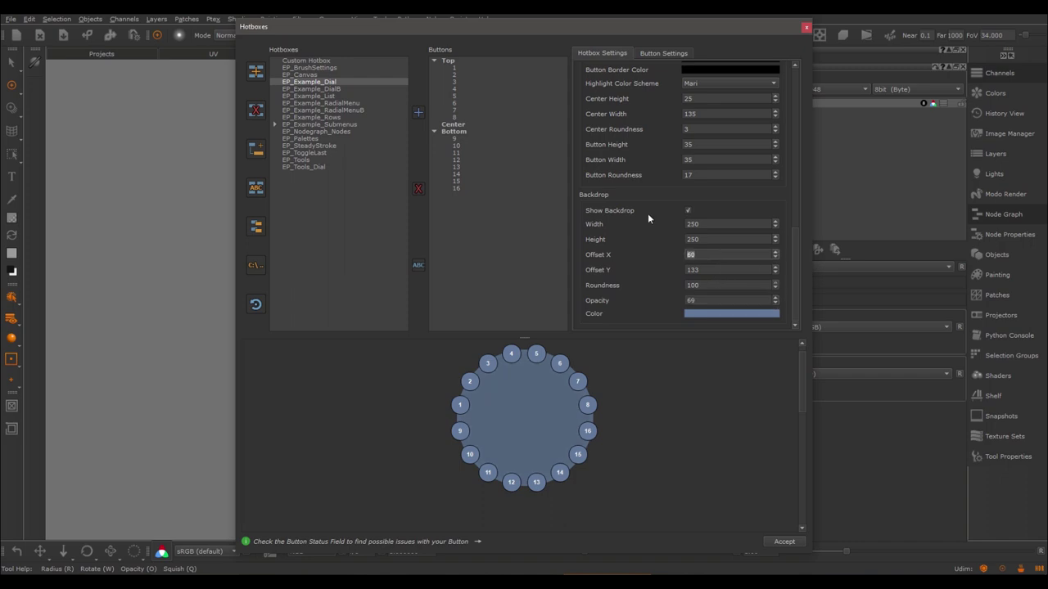
type("20")
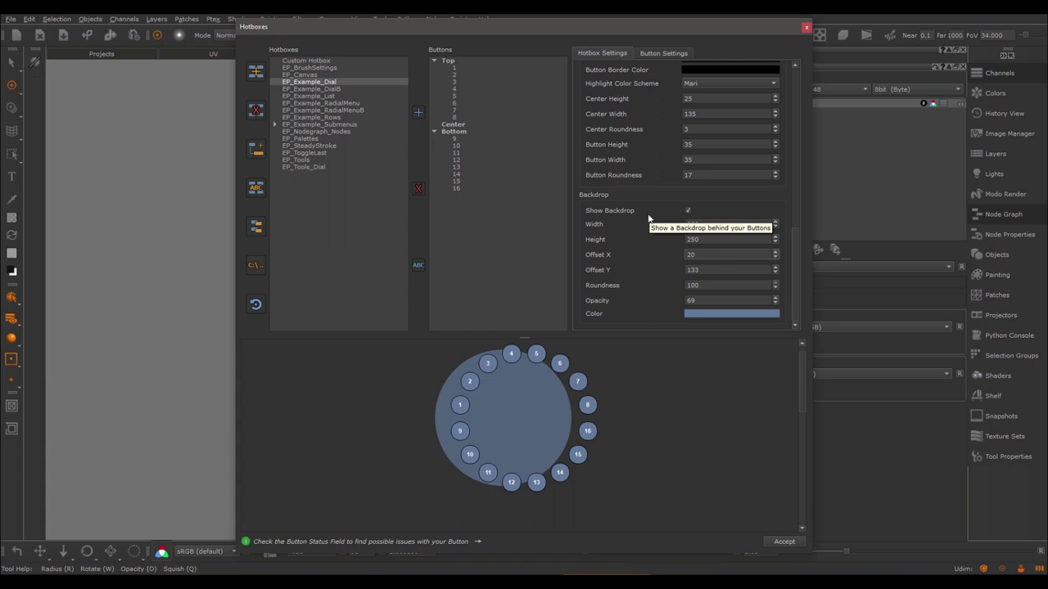
left_click(776, 253)
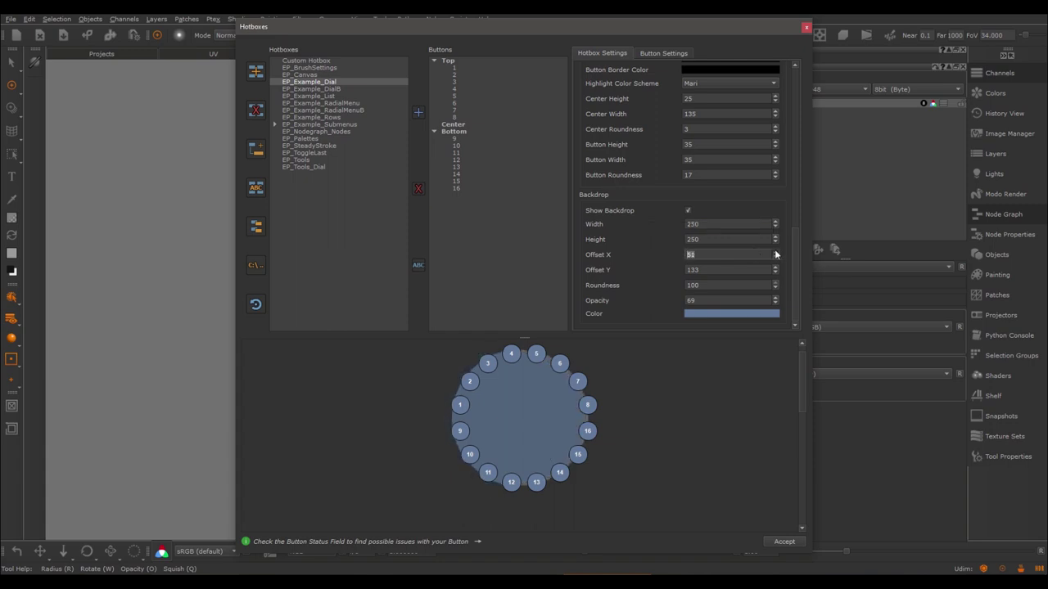
left_click(775, 253)
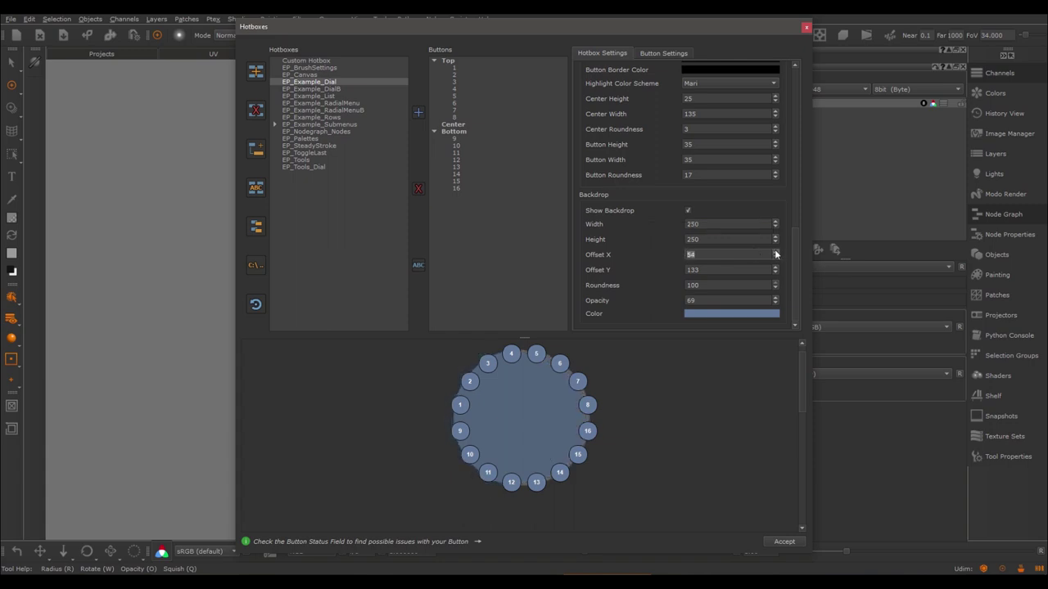
Step: Add a new Custom Button to the Top row of the Custom Hotbox
left_click(305, 67)
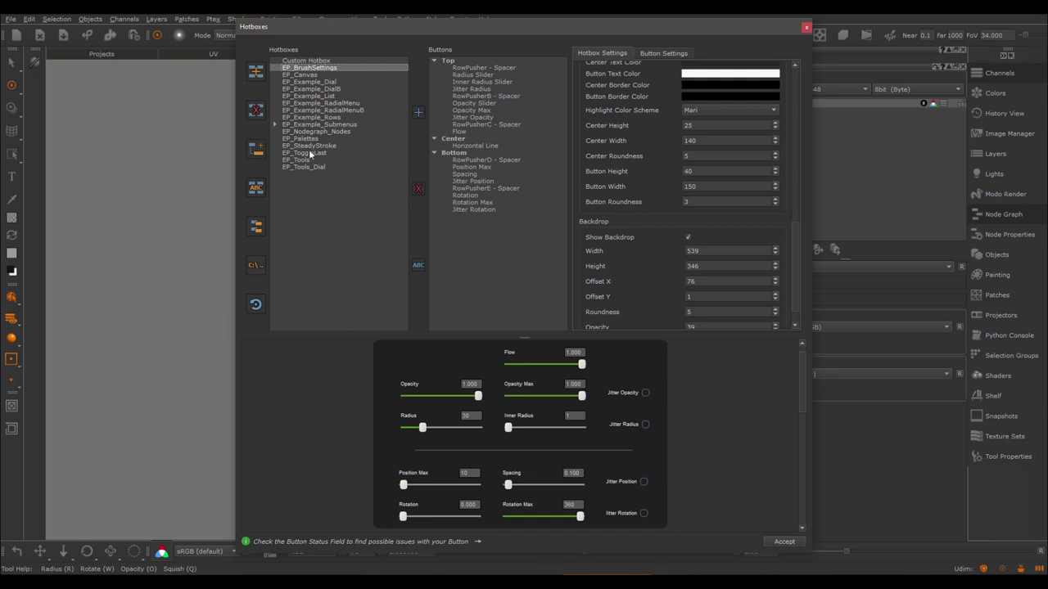
left_click(307, 60)
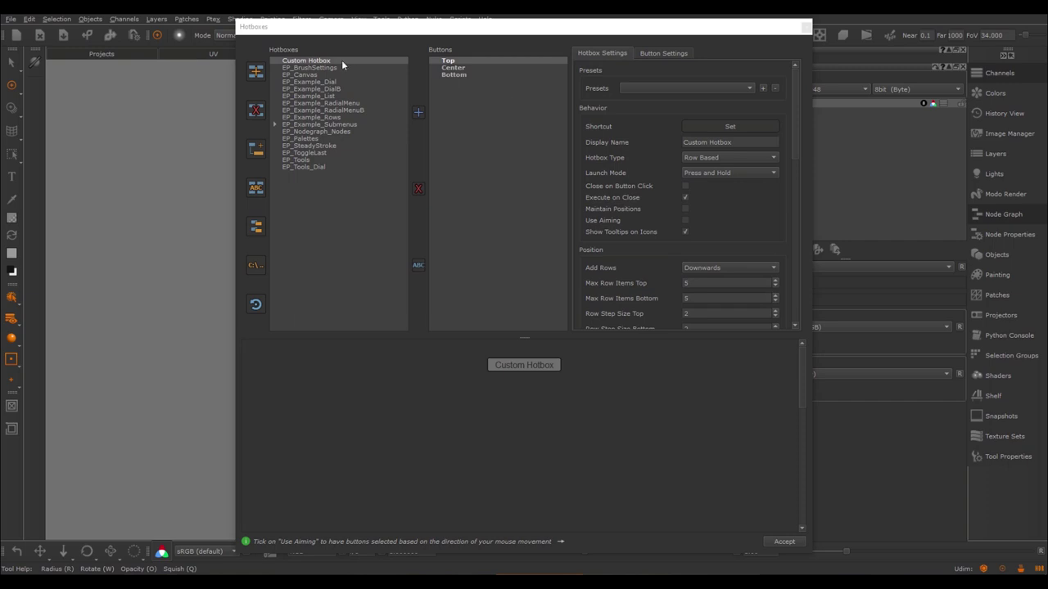
left_click(418, 113)
left_click(490, 304)
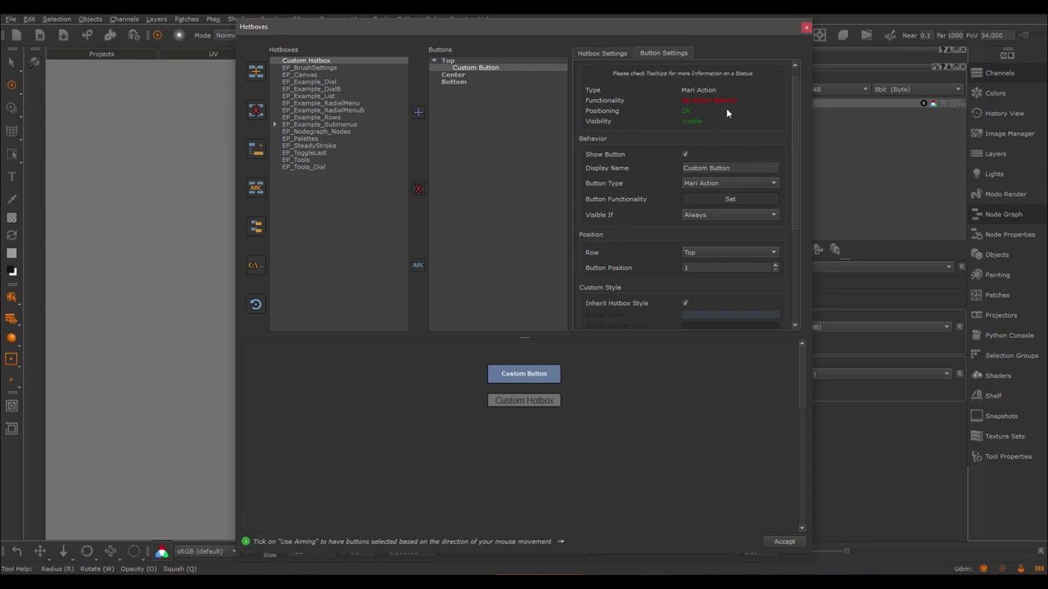
Step: Check the Custom Button's status, try turning Show Button off, and turn it on again
left_click_drag(789, 103, 794, 82)
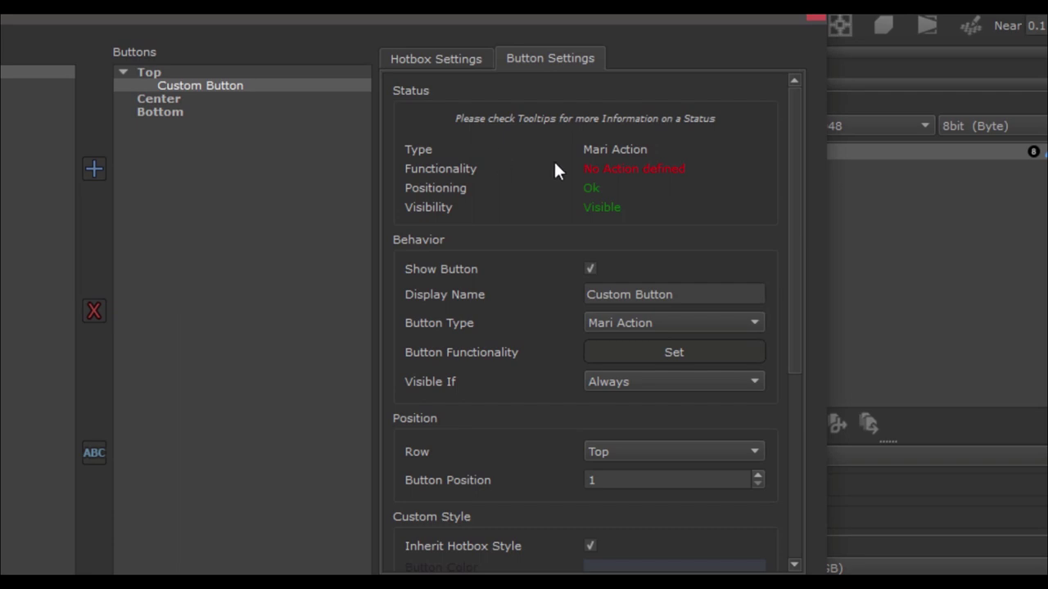
mouse_move(602, 170)
mouse_move(596, 192)
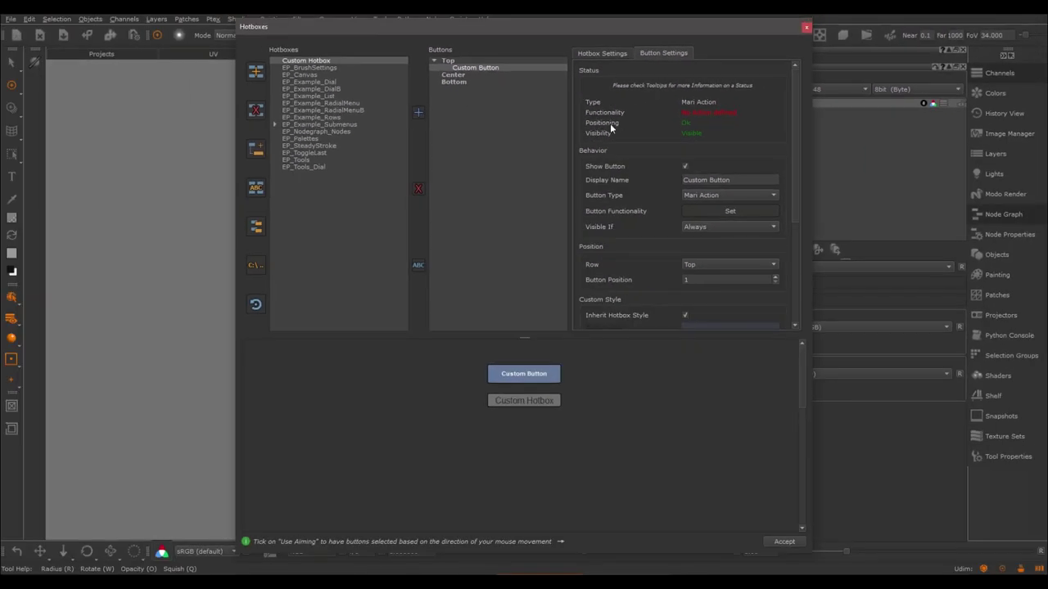
left_click(685, 167)
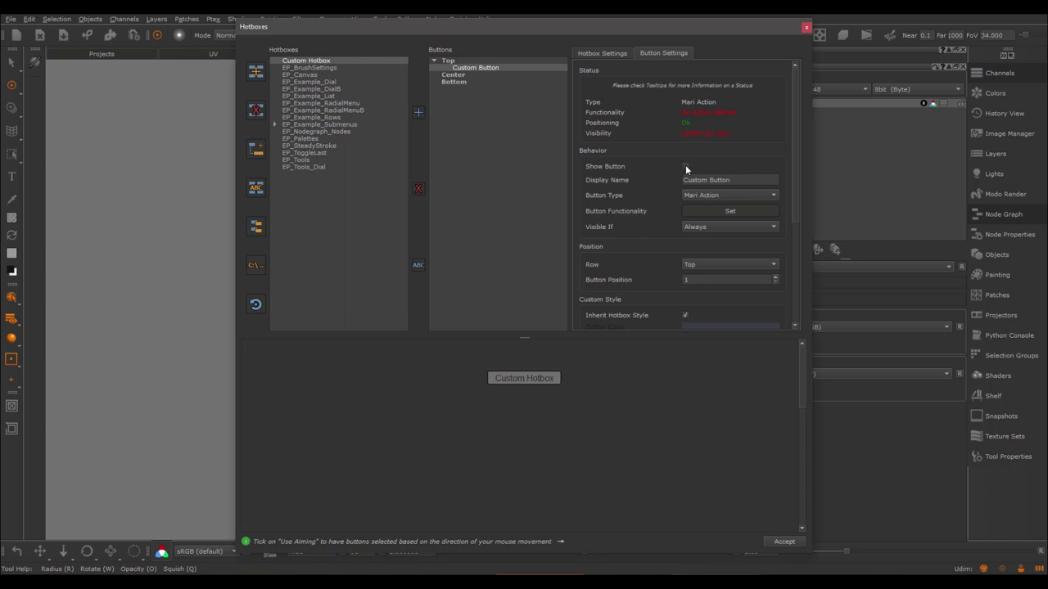
left_click(686, 167)
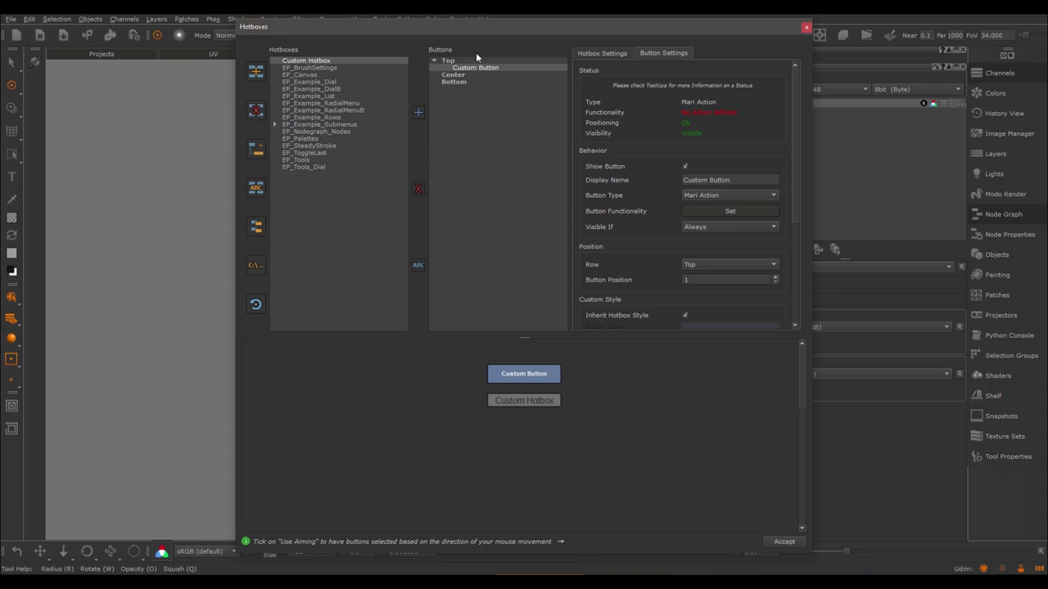
left_click(686, 166)
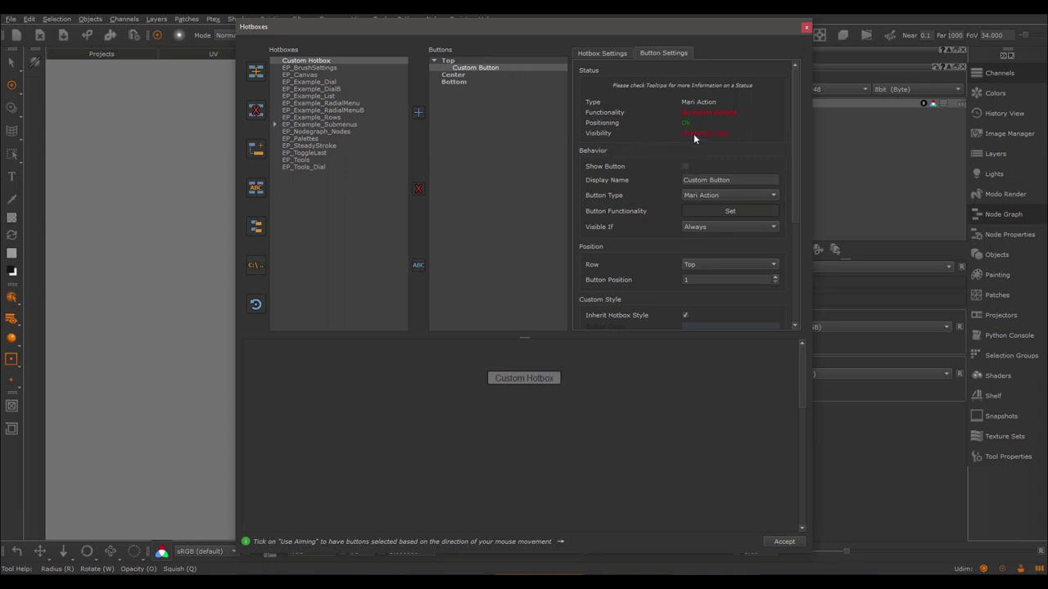
mouse_move(694, 138)
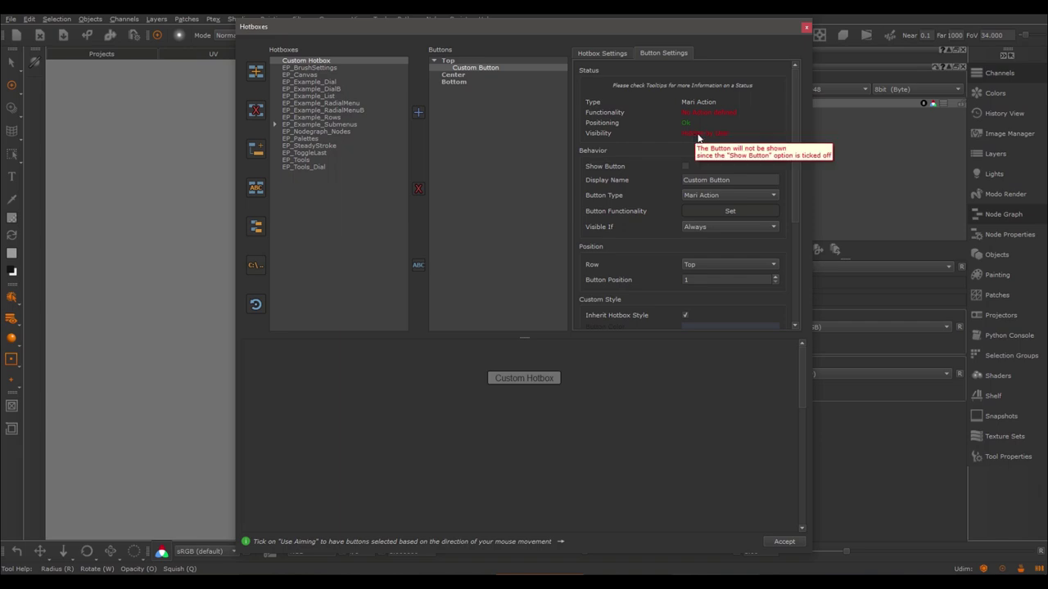
left_click(685, 167)
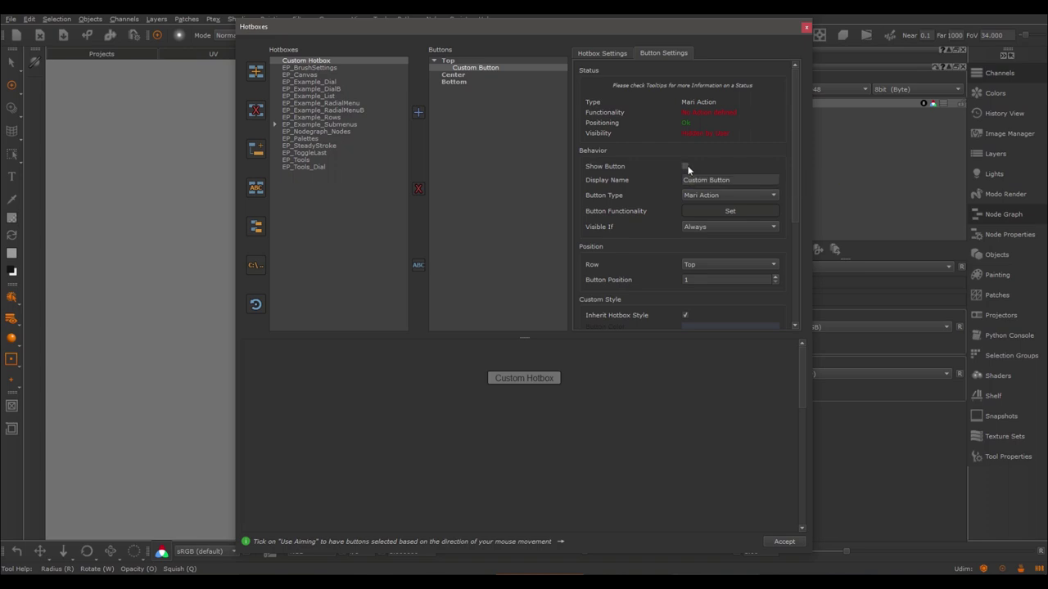
Step: Set the Display Name of the Custom Button to Test
key("Tab")
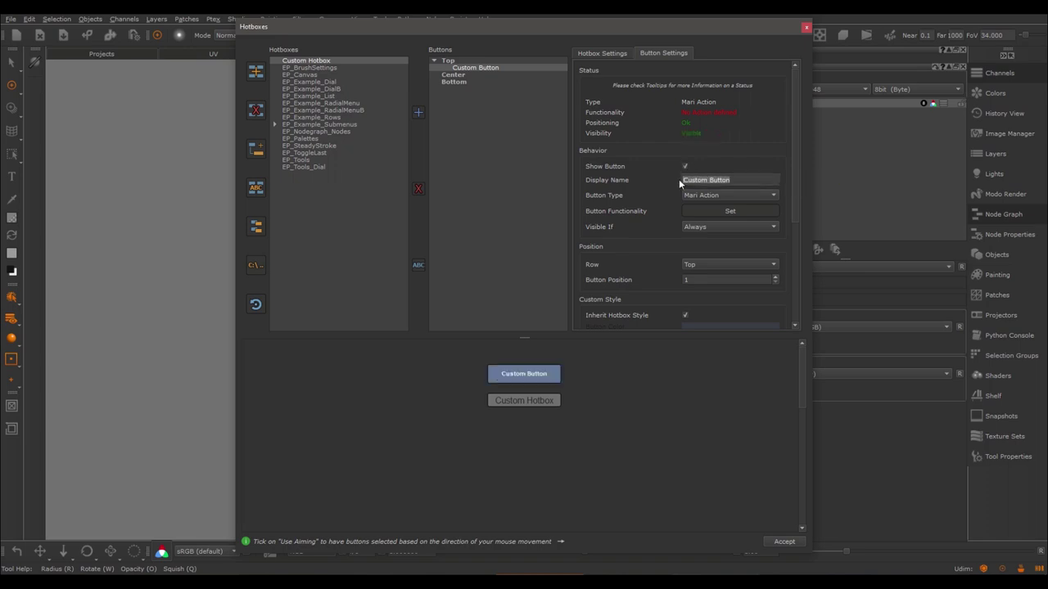
type("Test")
key("Return")
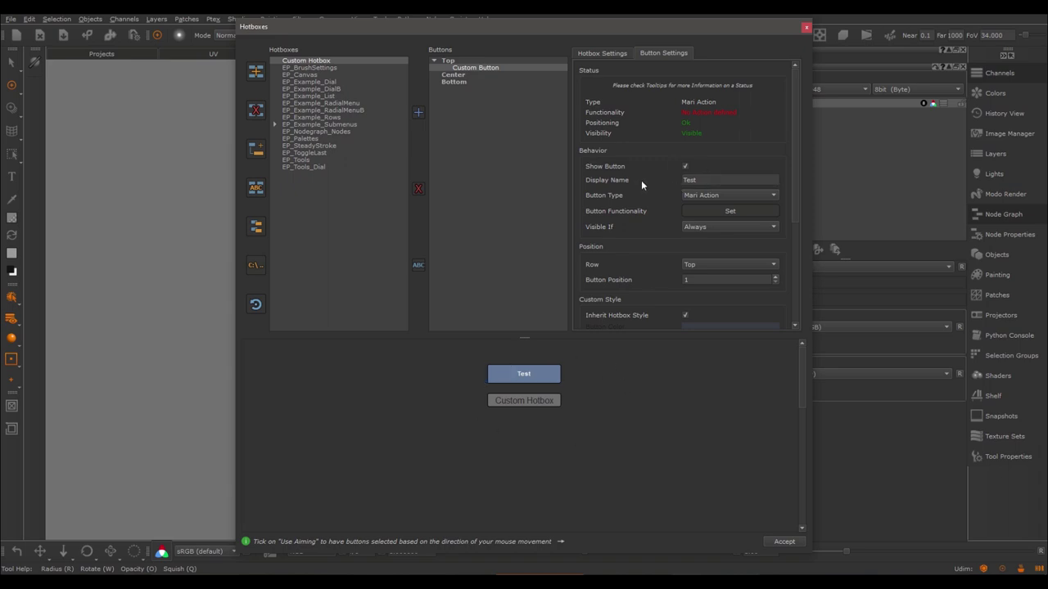
Step: Search the Mari actions for Hide and assign /Mari/Geometry/Selection/Hide Selected as the button's functionality
mouse_move(705, 200)
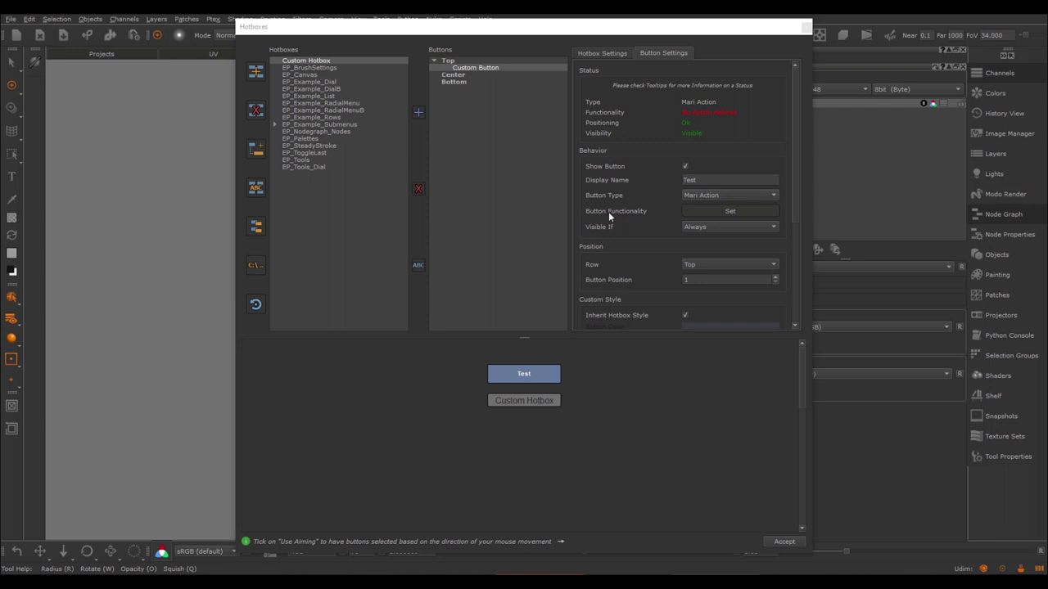
left_click(723, 209)
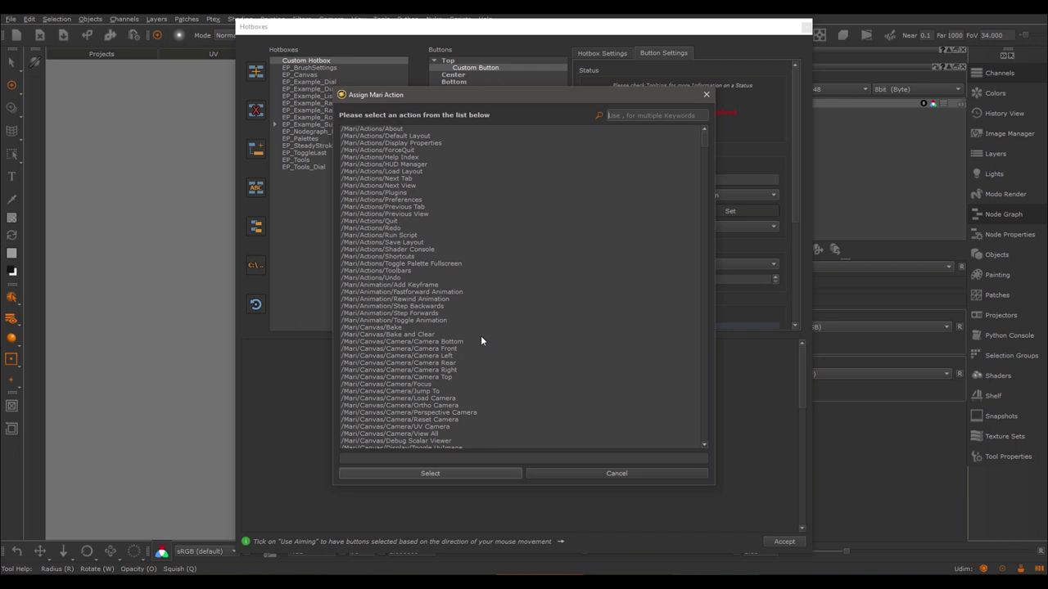
type("Hide")
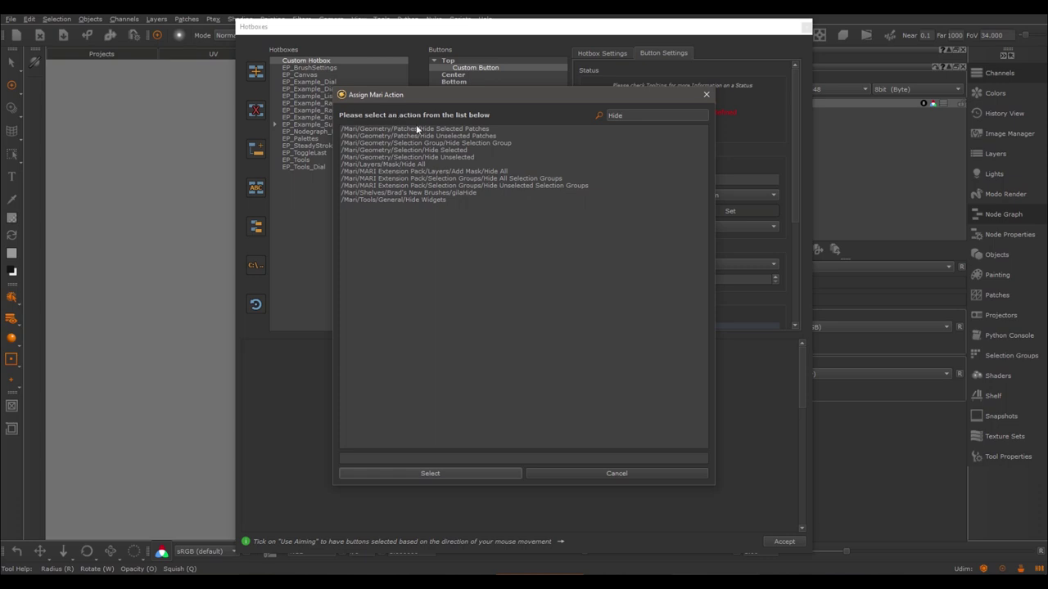
left_click(431, 151)
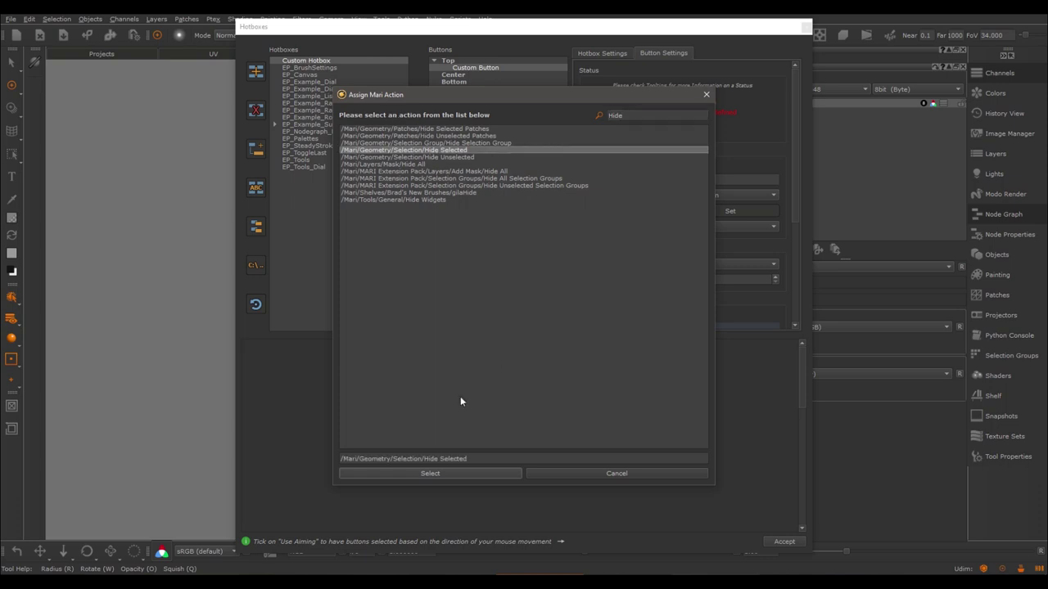
left_click(440, 476)
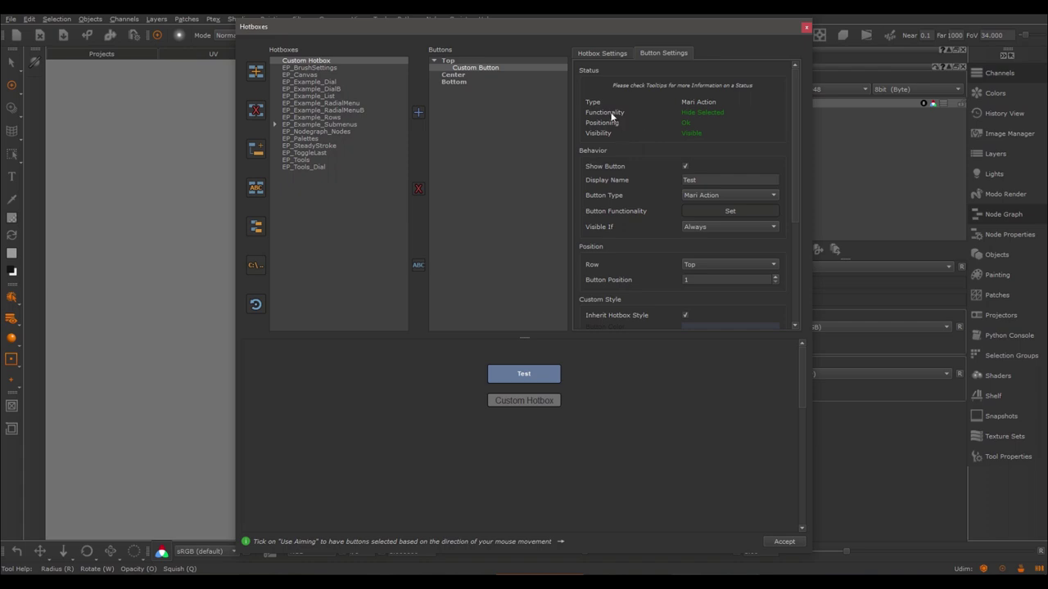
Step: Set the button's Display Name to Hide Selected to match its assigned action
mouse_move(707, 112)
type("Hide Selected")
left_click(553, 373)
Step: Try the Python Code button type and save a script containing Test as its functionality
left_click(705, 196)
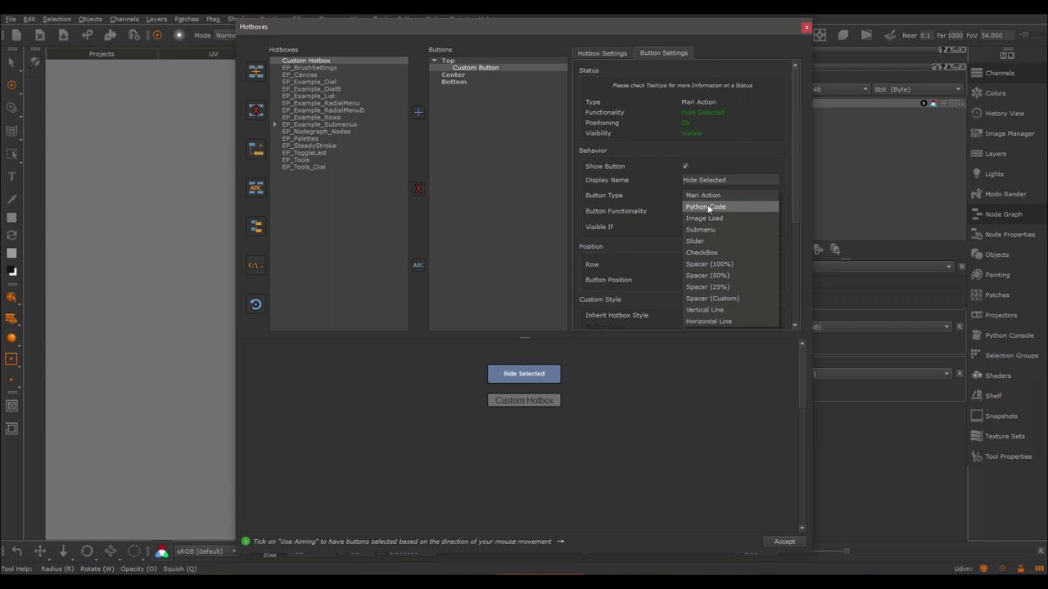
left_click(718, 207)
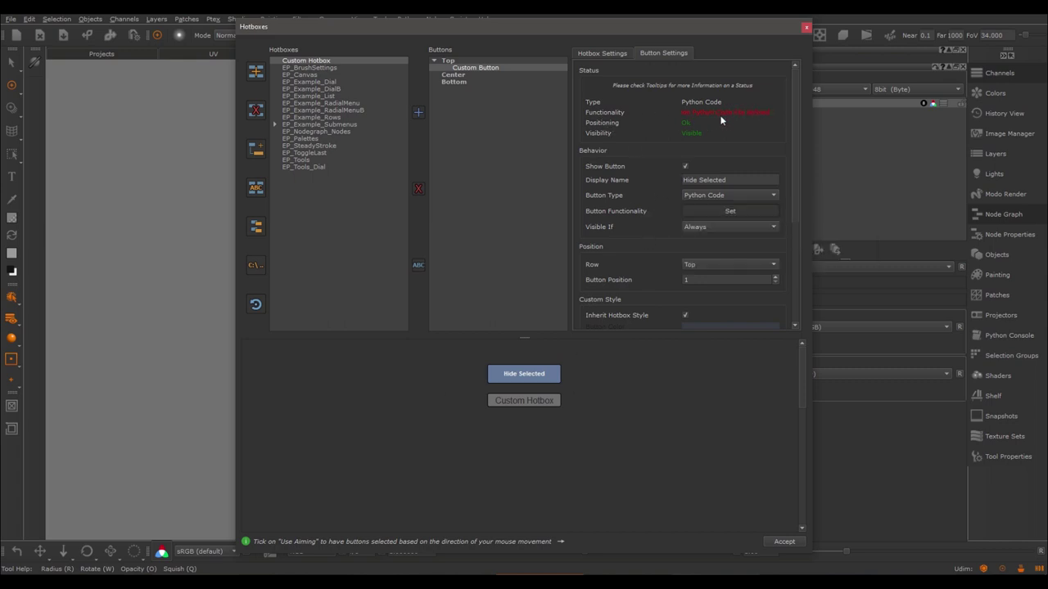
left_click(725, 211)
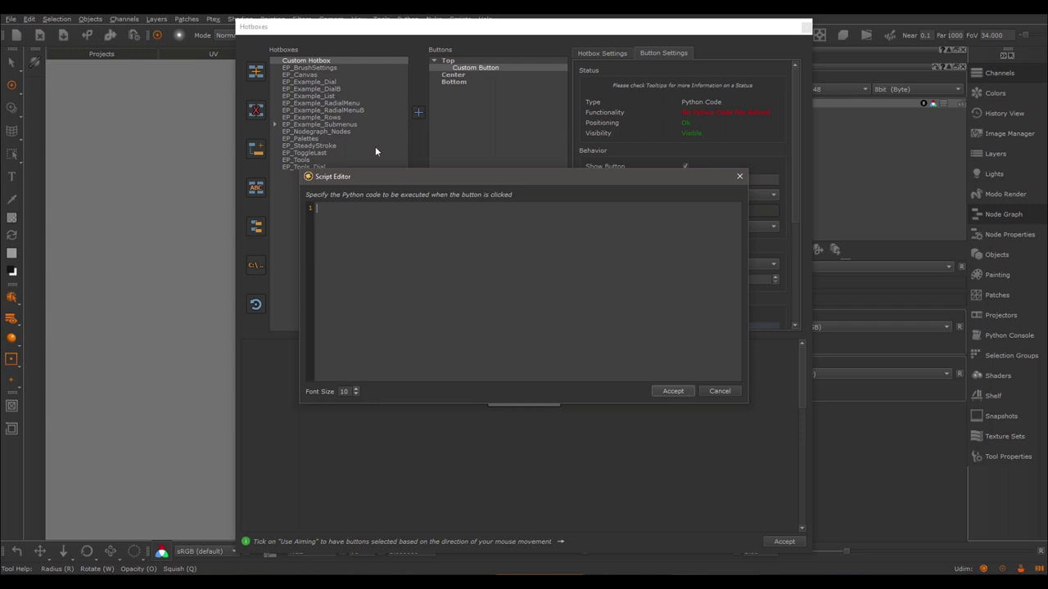
type("Test")
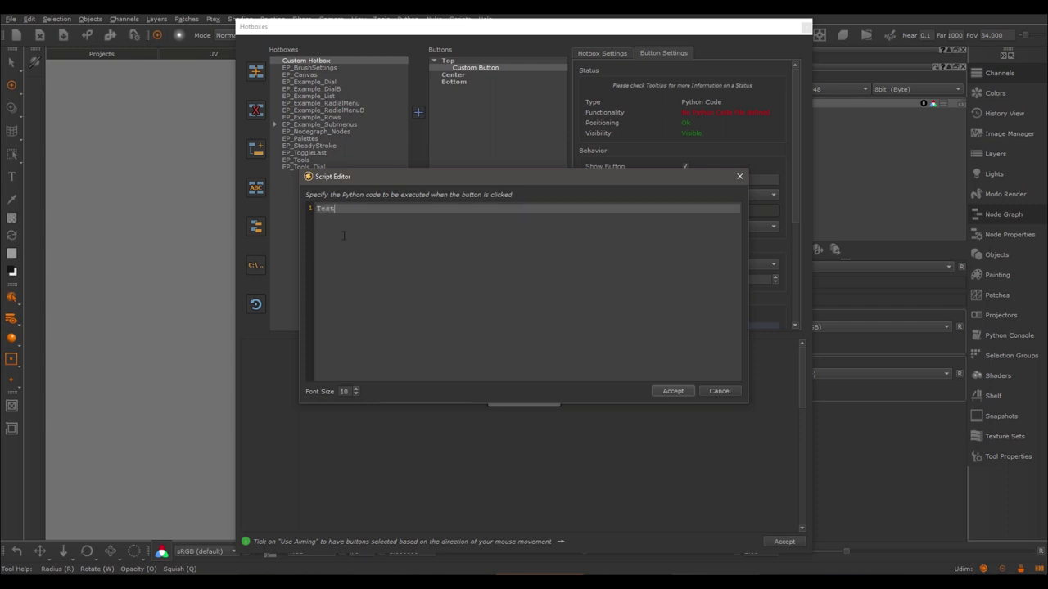
left_click(676, 391)
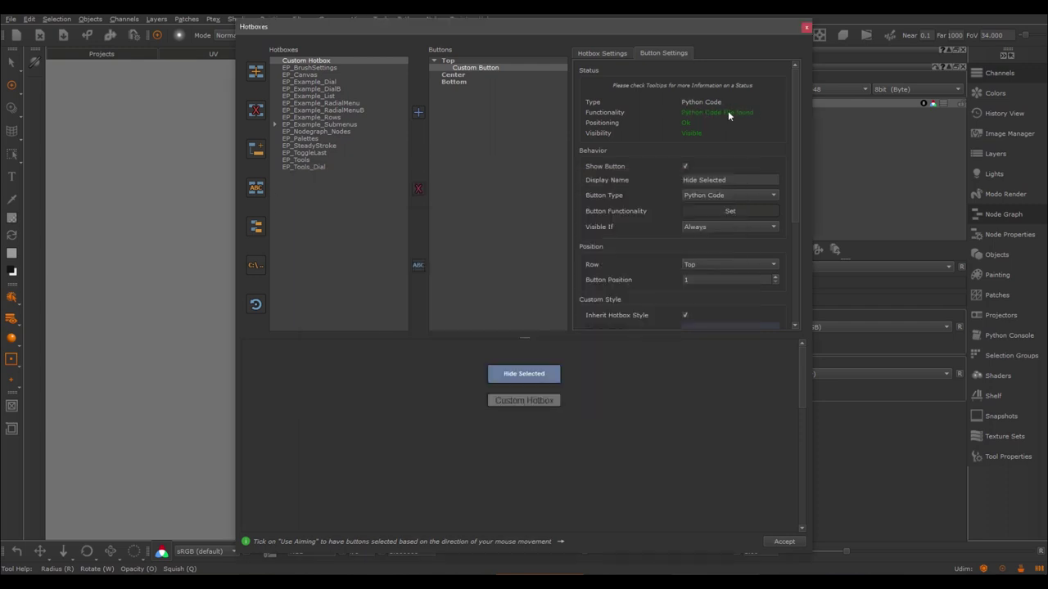
Step: Reopen the button's Python script, close it without changes, and set the Button Type back to Mari Action
left_click(719, 195)
left_click(719, 196)
left_click(728, 210)
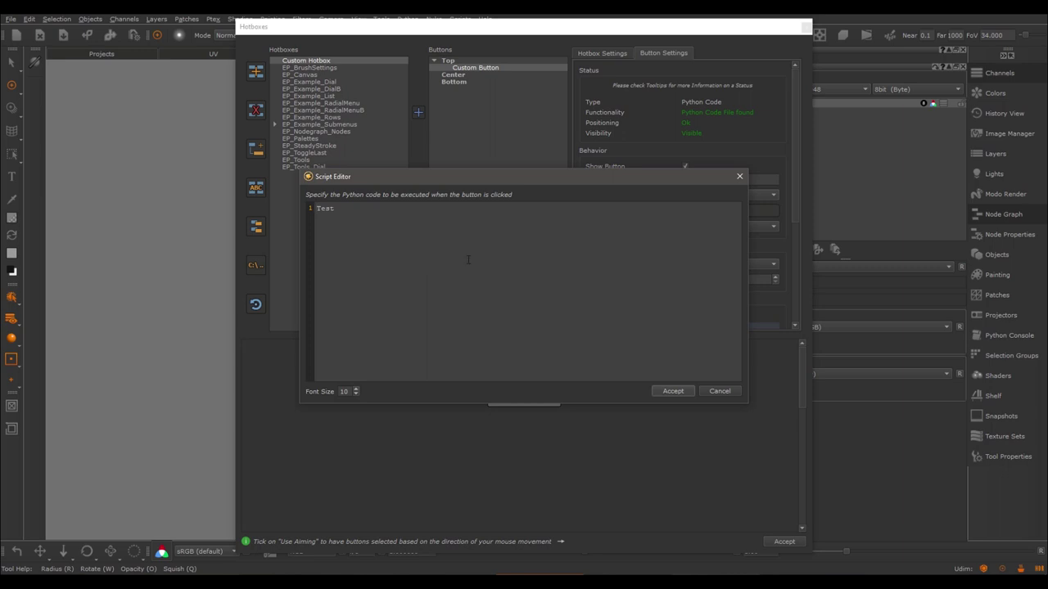
left_click(712, 390)
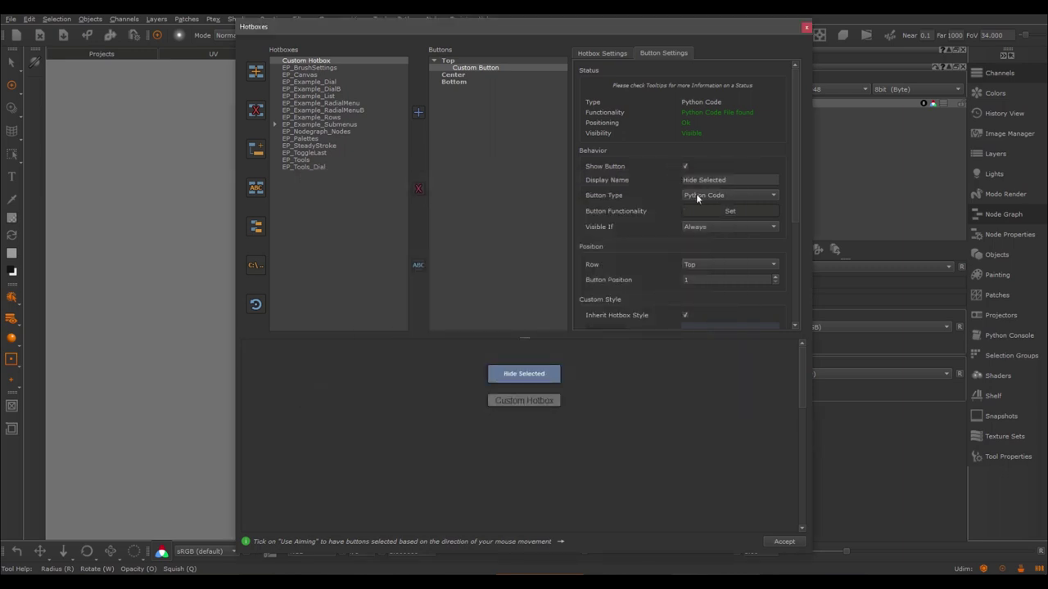
left_click(696, 195)
left_click(712, 212)
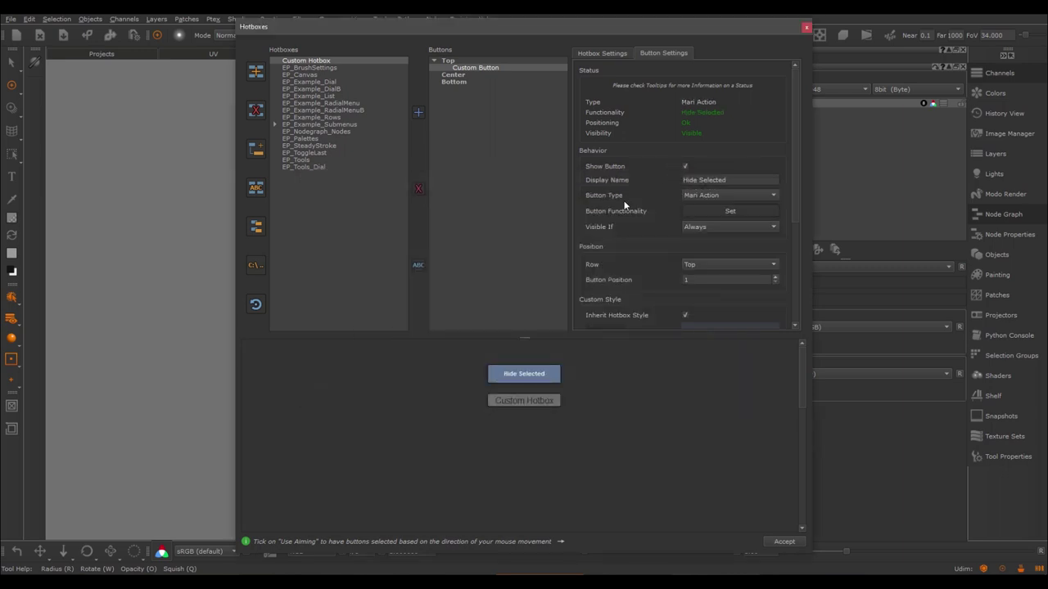
Step: Open the hotboxes folder on disk, locate Script_Custom Button.py in the Custom Hotbox folder, and return to the Hotboxes window
left_click(256, 268)
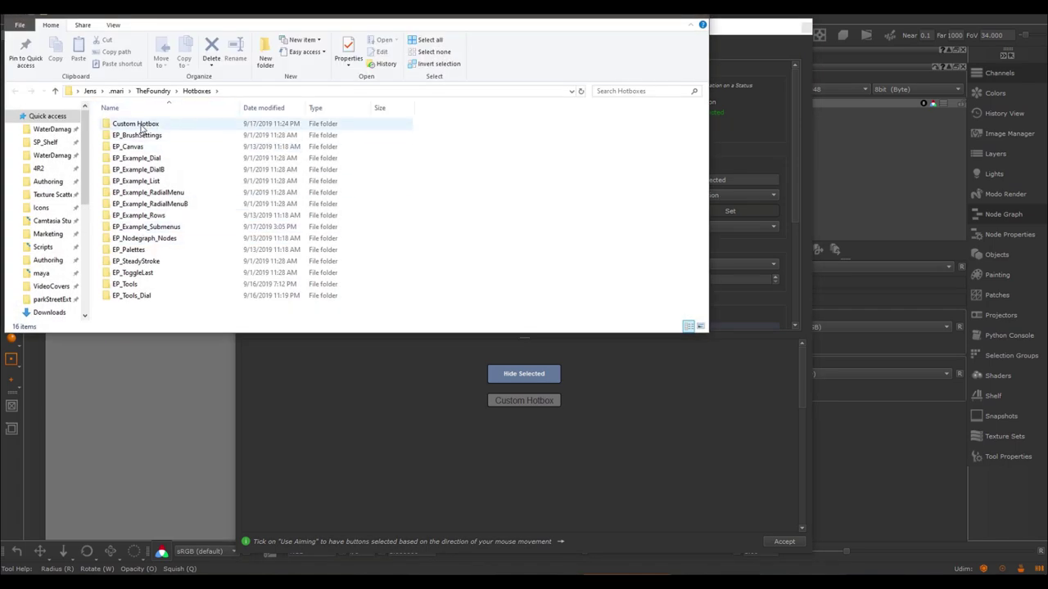
double_click(140, 125)
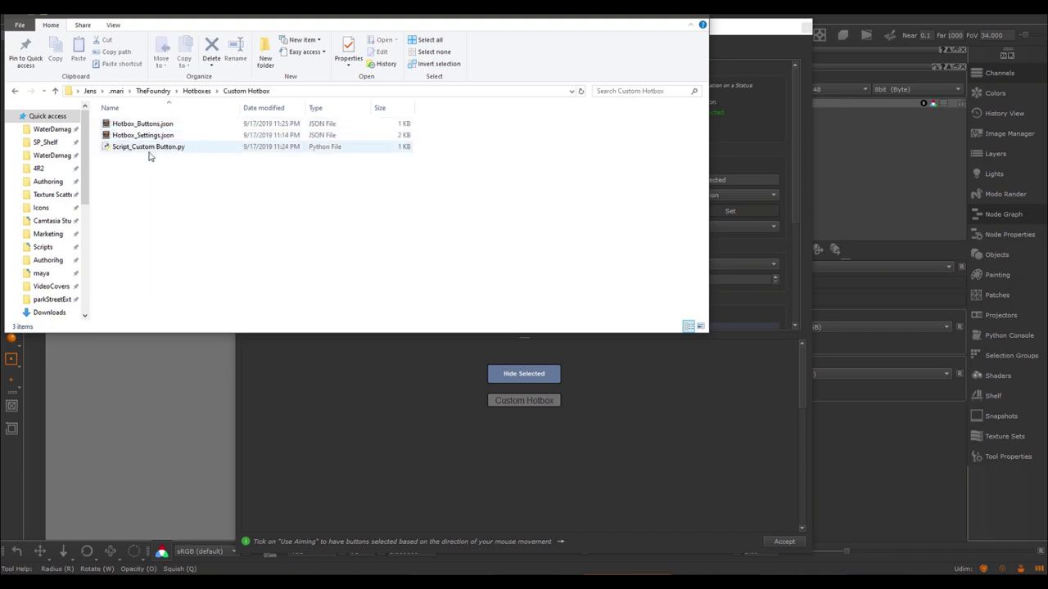
left_click(146, 148)
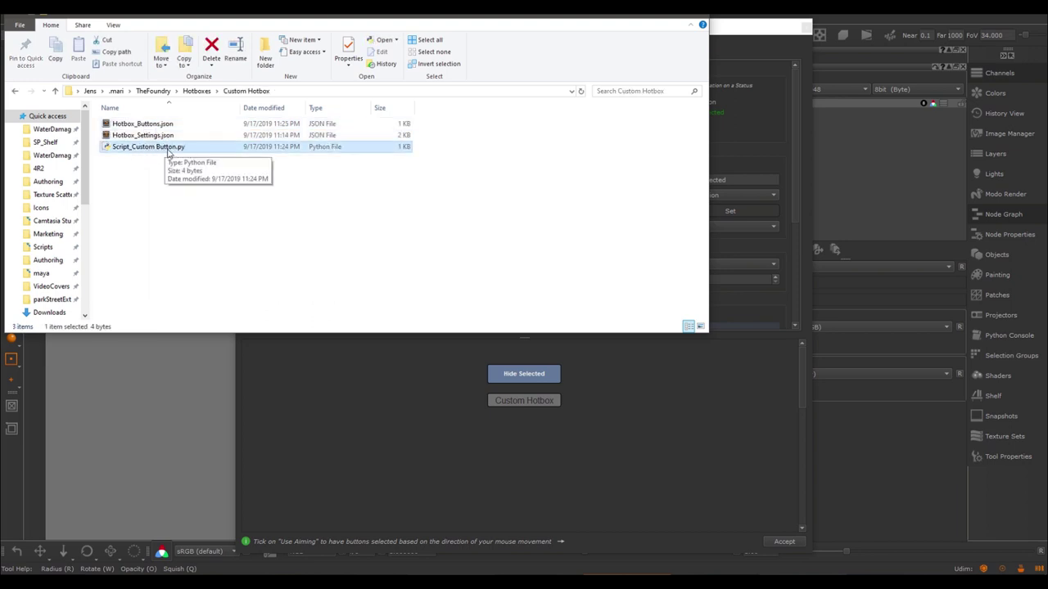
left_click(745, 133)
left_click(725, 195)
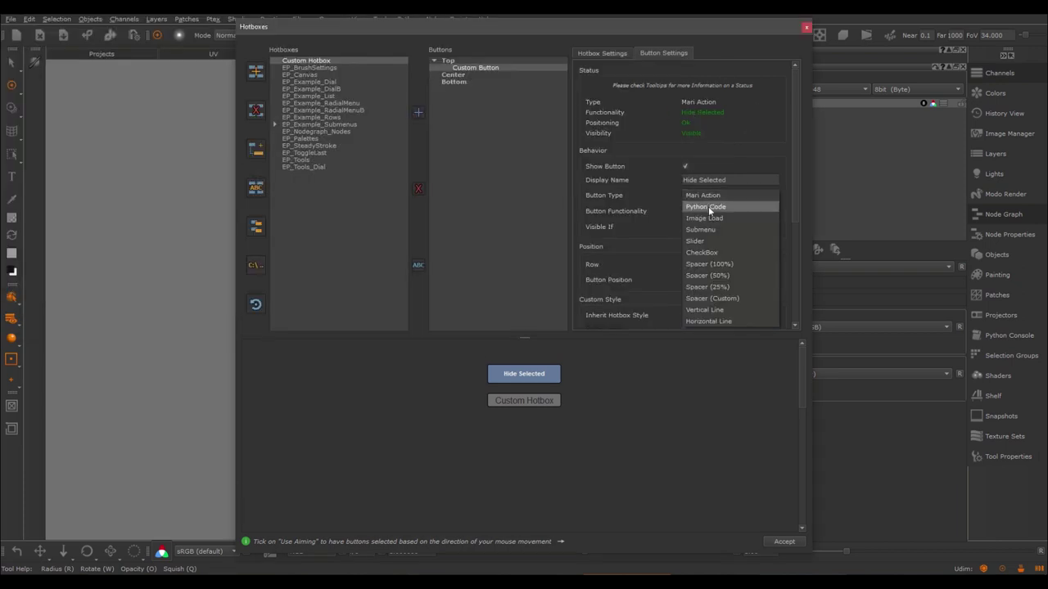
left_click(708, 206)
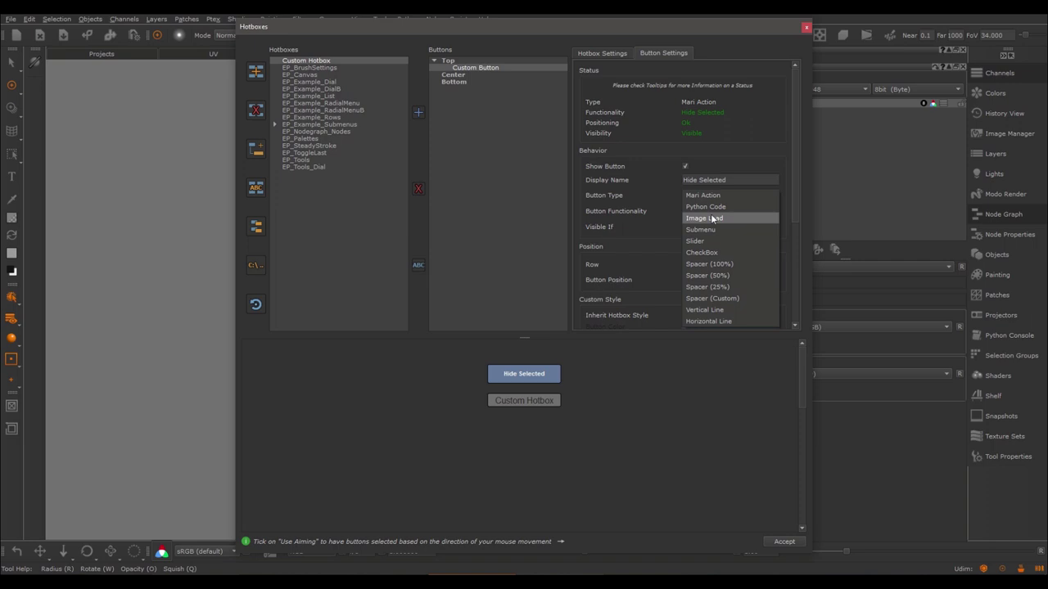
left_click(629, 202)
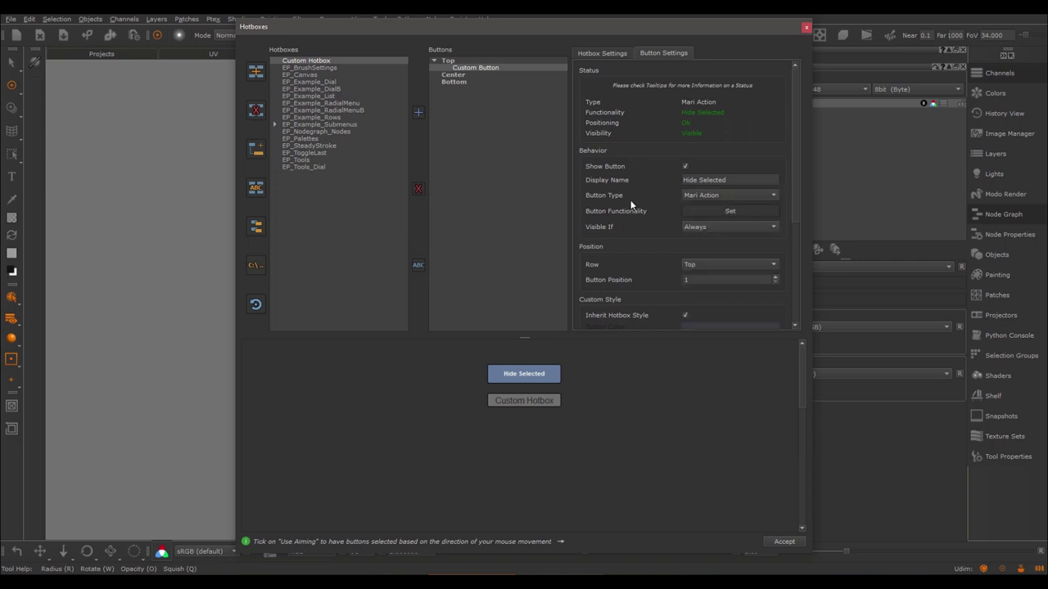
Step: Add a button named Image Load to the Custom Hotbox's top row and set its type to Image Load
mouse_move(631, 205)
left_click(418, 112)
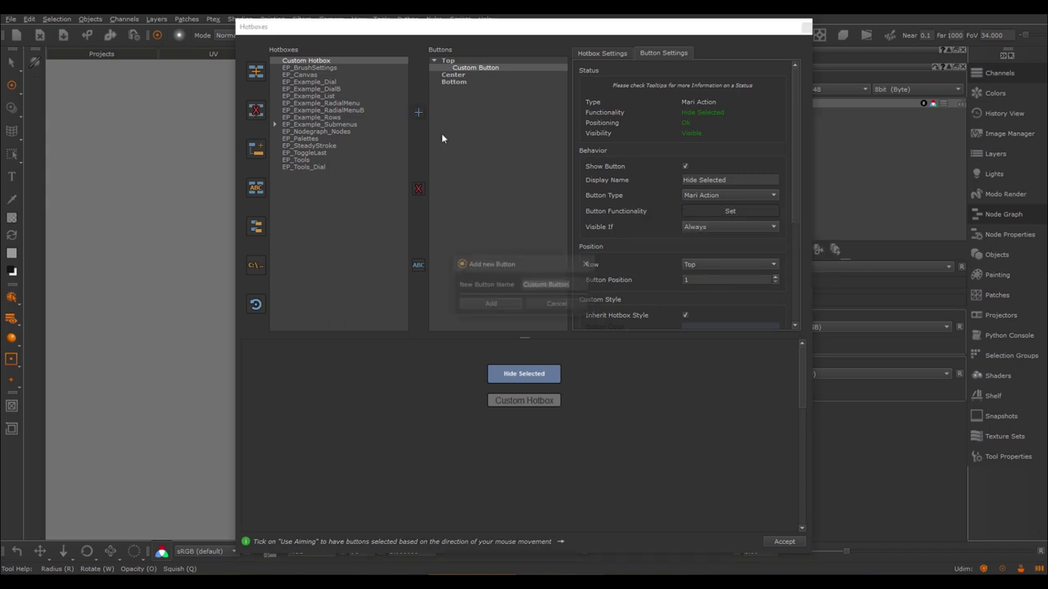
type("Image Load")
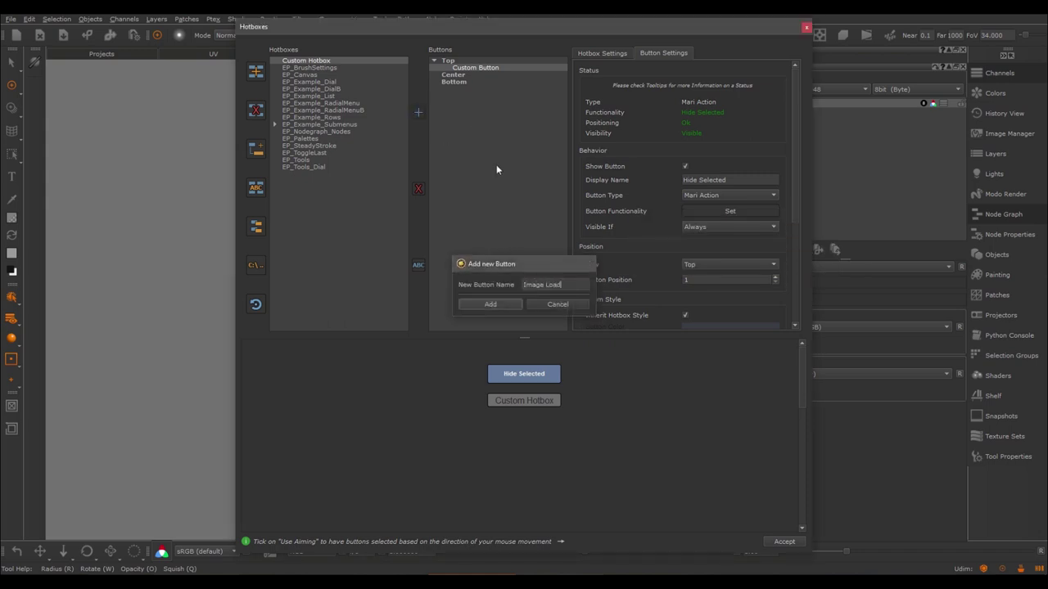
key("Return")
left_click(723, 195)
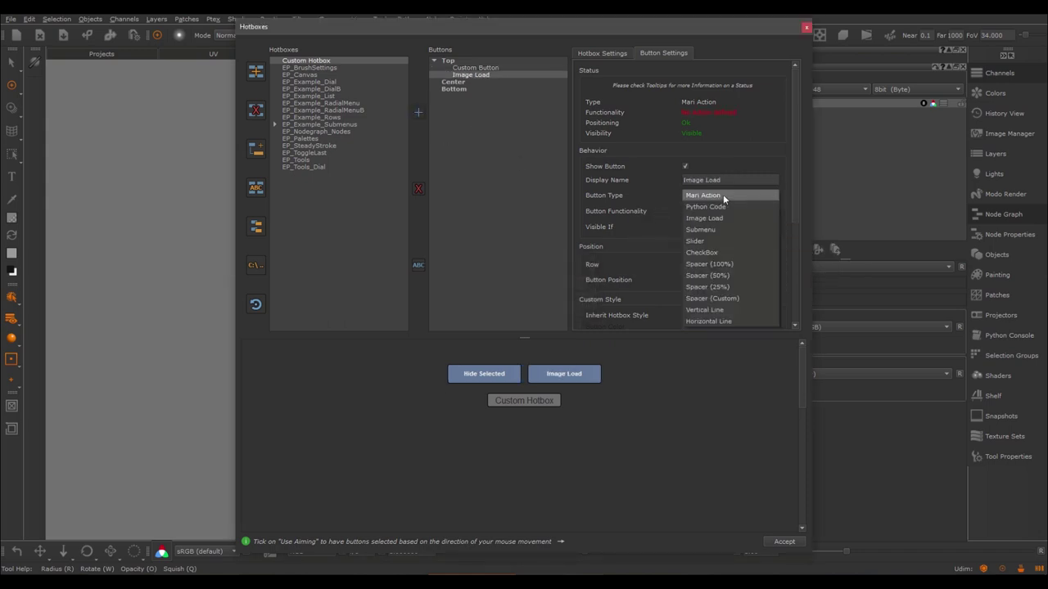
left_click(720, 216)
Step: Assign the image Charcoal.jpg from the temp folder as the Image Load button's functionality and check its path
left_click(731, 212)
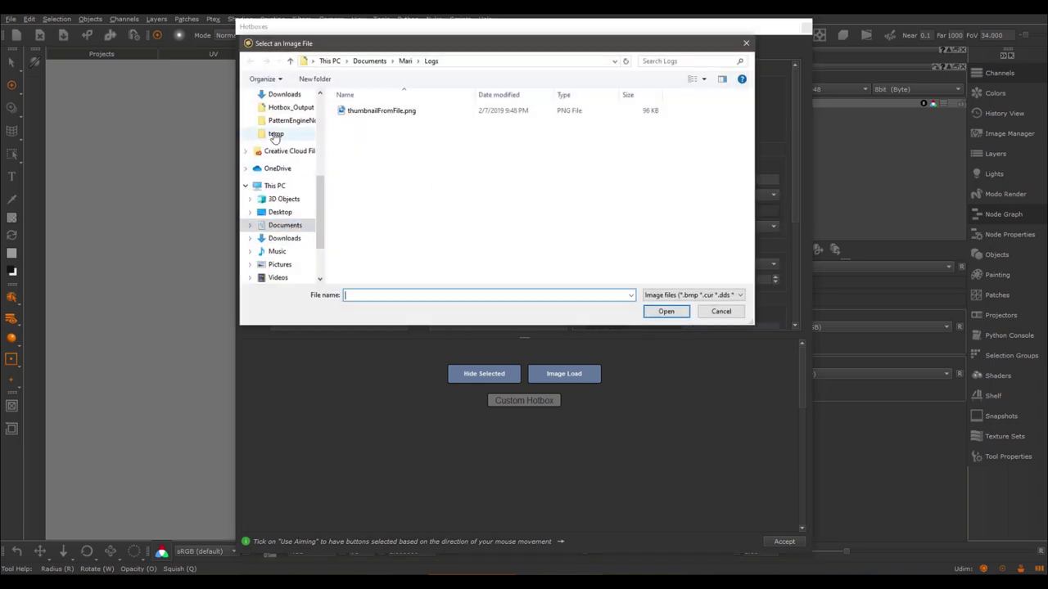
left_click(276, 133)
double_click(360, 111)
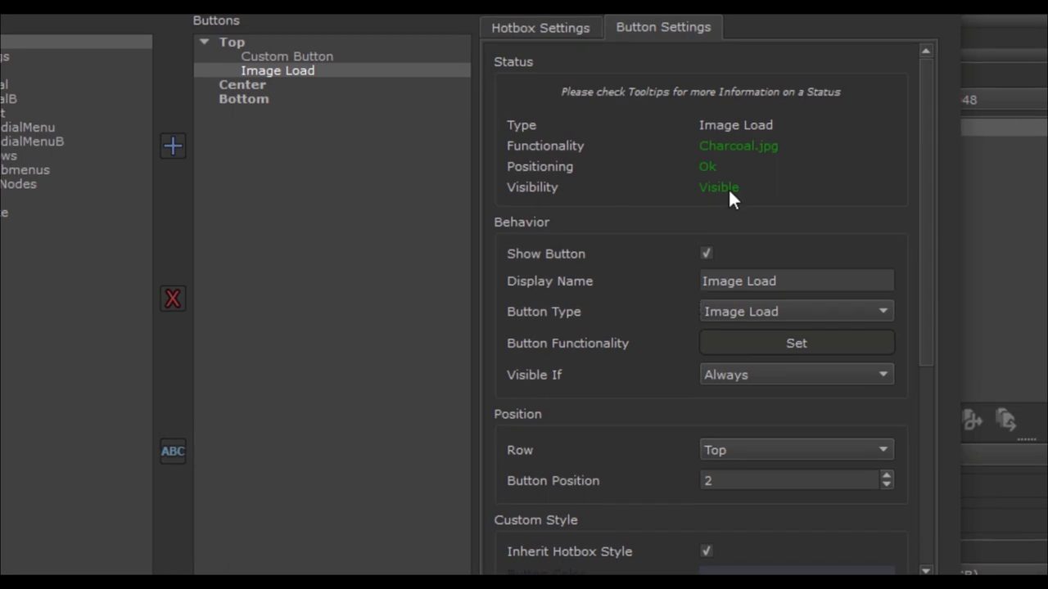
mouse_move(739, 148)
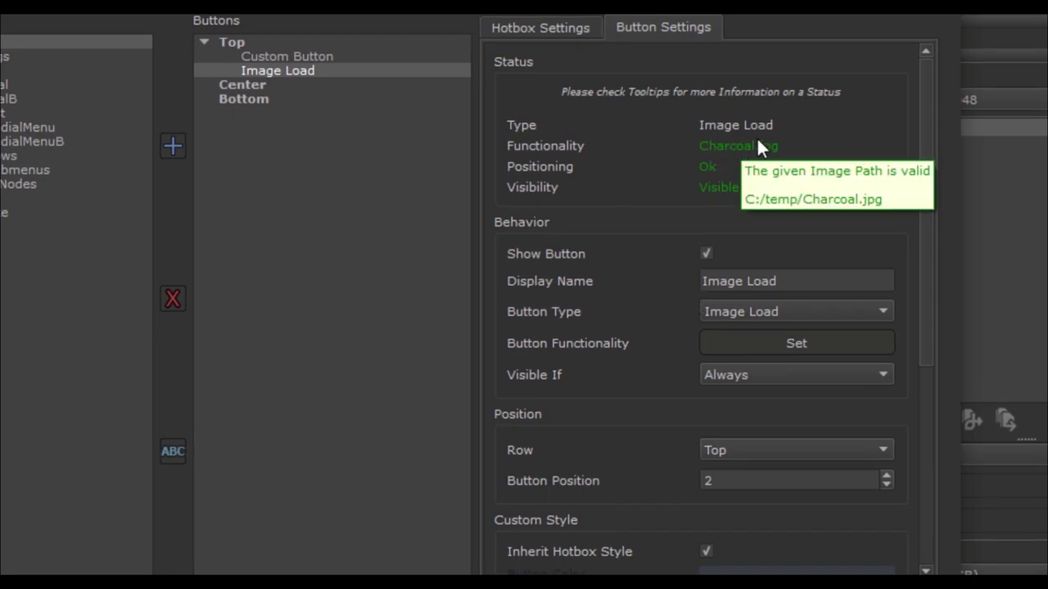
Step: Assign T as the Custom Hotbox's shortcut and accept the hotbox configuration
left_click(536, 28)
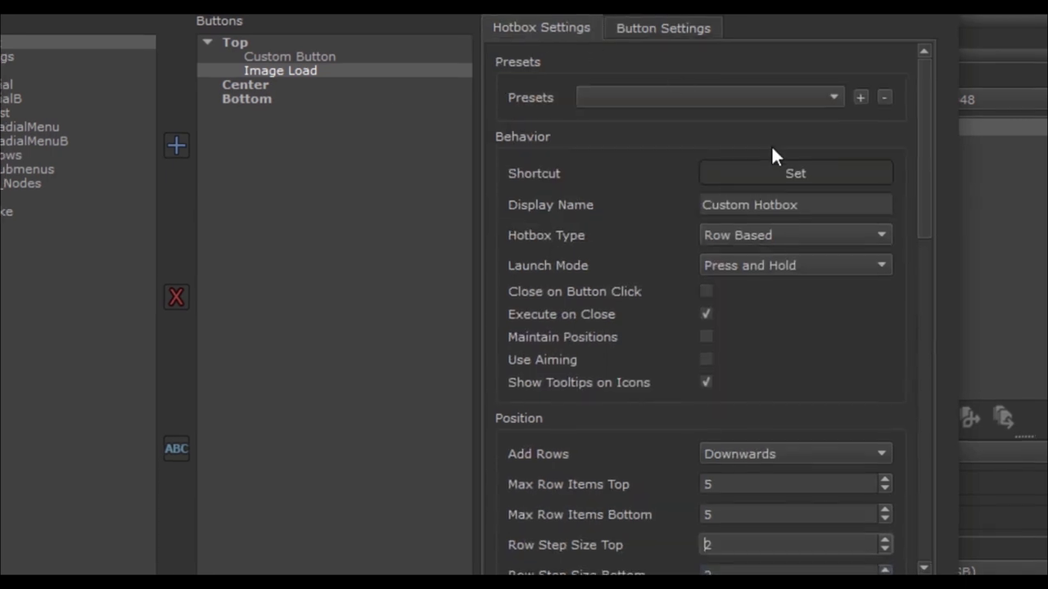
left_click(776, 166)
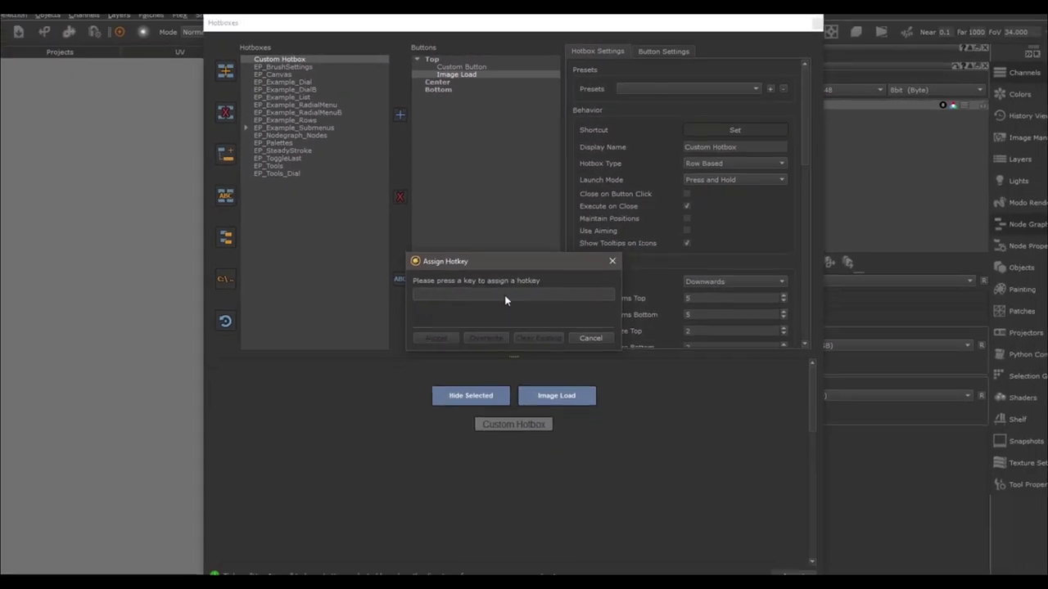
key("t")
left_click(400, 384)
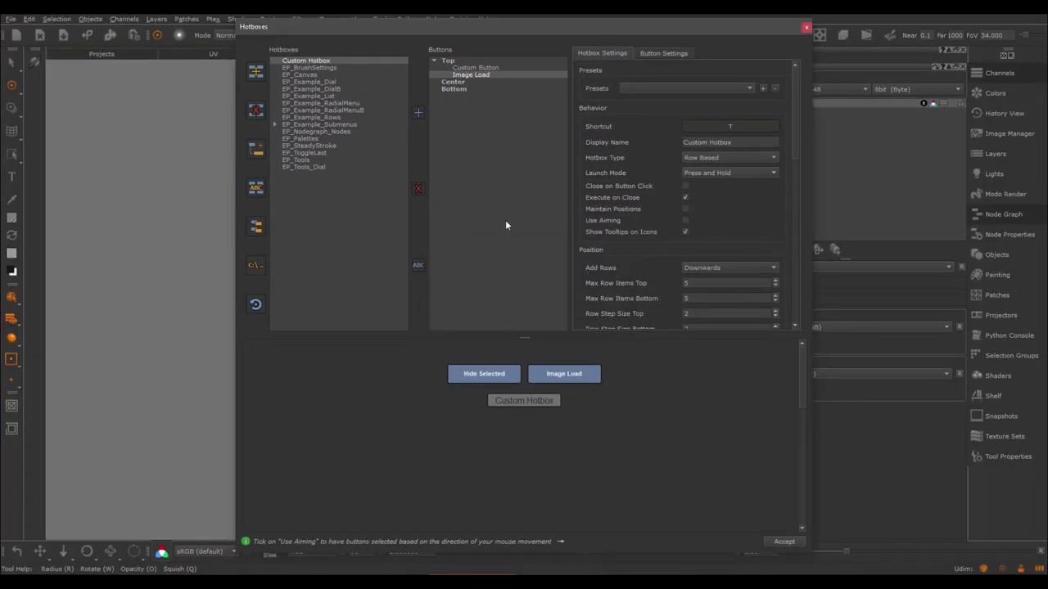
left_click(784, 541)
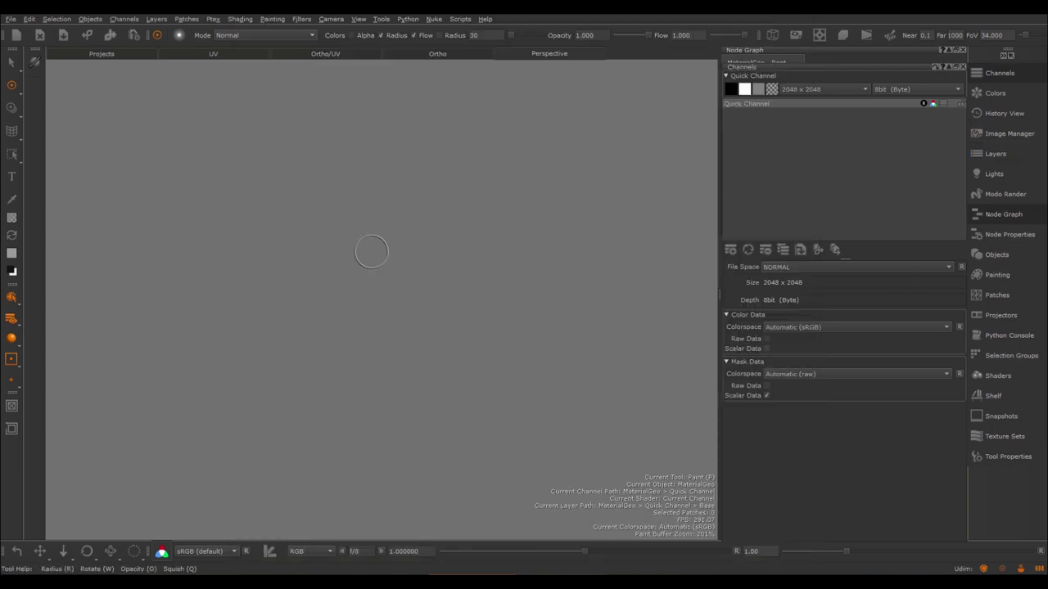
Step: Launch the Custom Hotbox over the canvas, run Image Load, and scale the loaded charcoal image down
key("t")
left_click(415, 234)
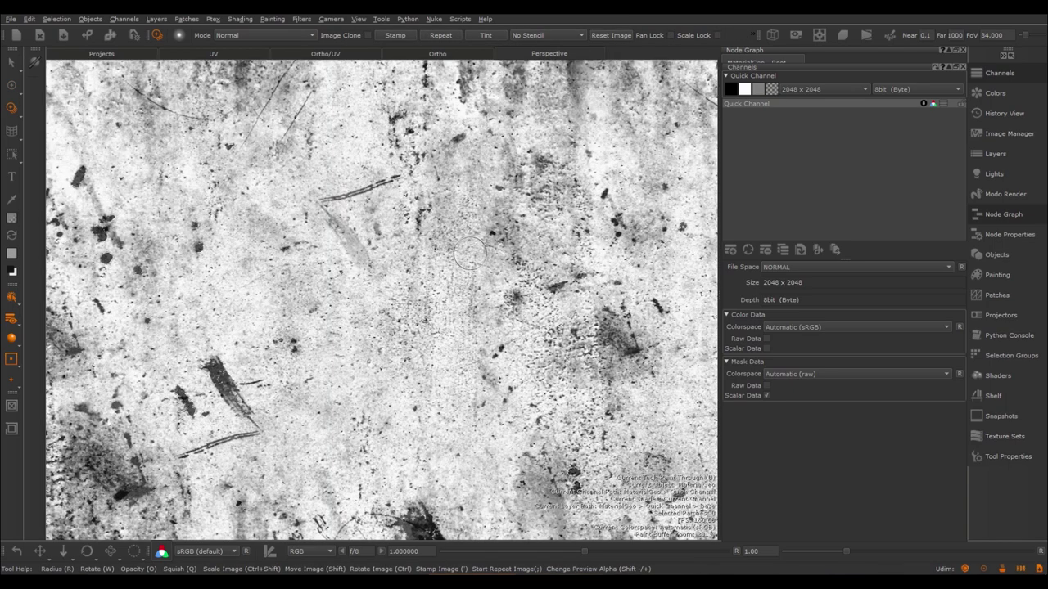
left_click_drag(474, 254, 524, 360, "ctrl+shift")
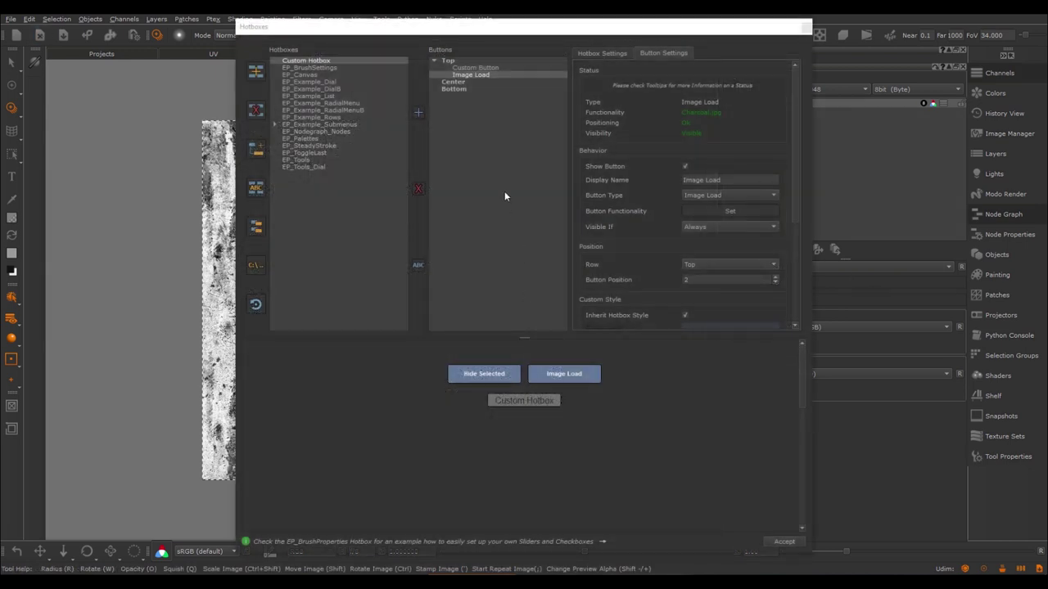
Step: Add a button named Submenu to the Custom Hotbox's top row and set its type to Submenu
left_click(417, 111)
type("Submenu")
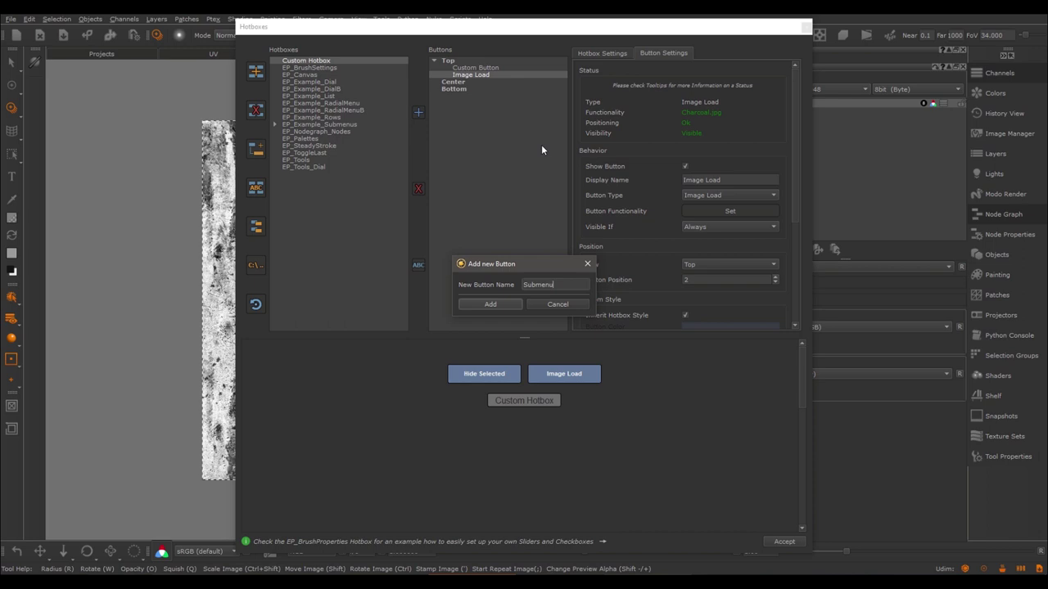
key("Return")
left_click(716, 196)
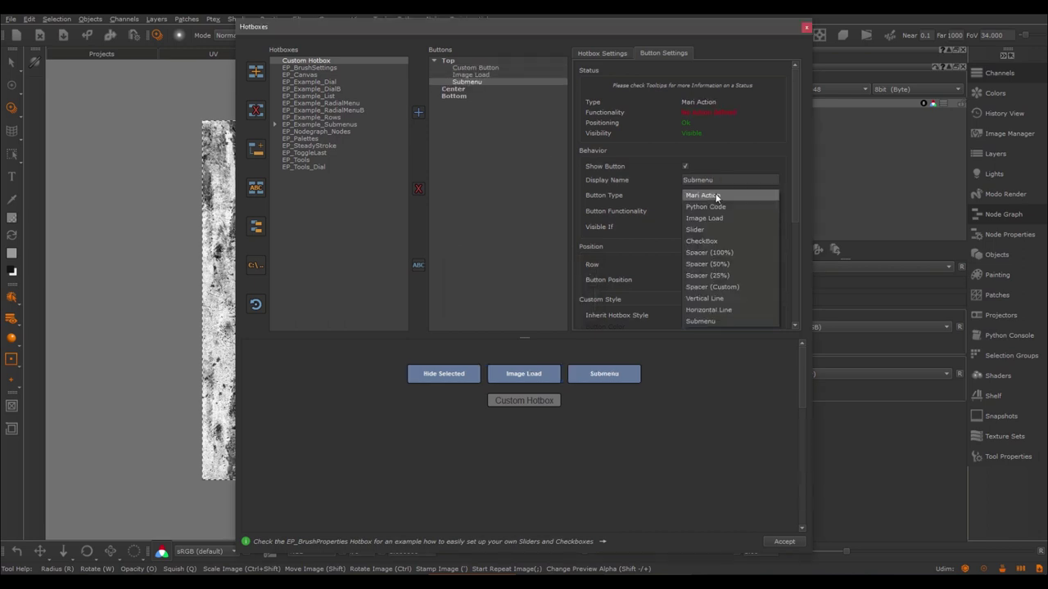
left_click(704, 321)
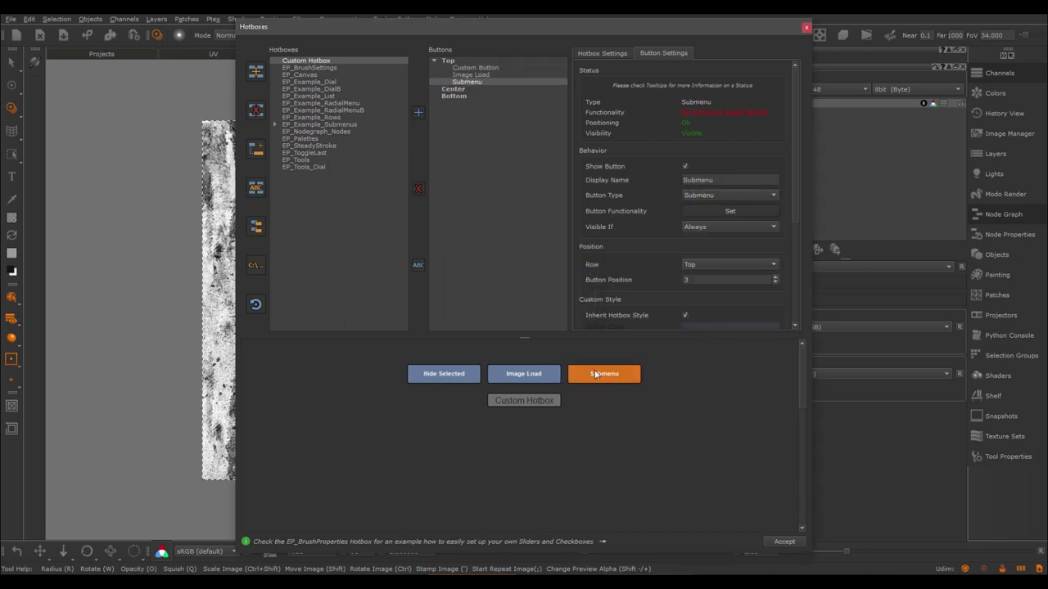
Step: Look up the submenu color in the Custom Hotbox's style settings and return to the Submenu button's settings
left_click(620, 53)
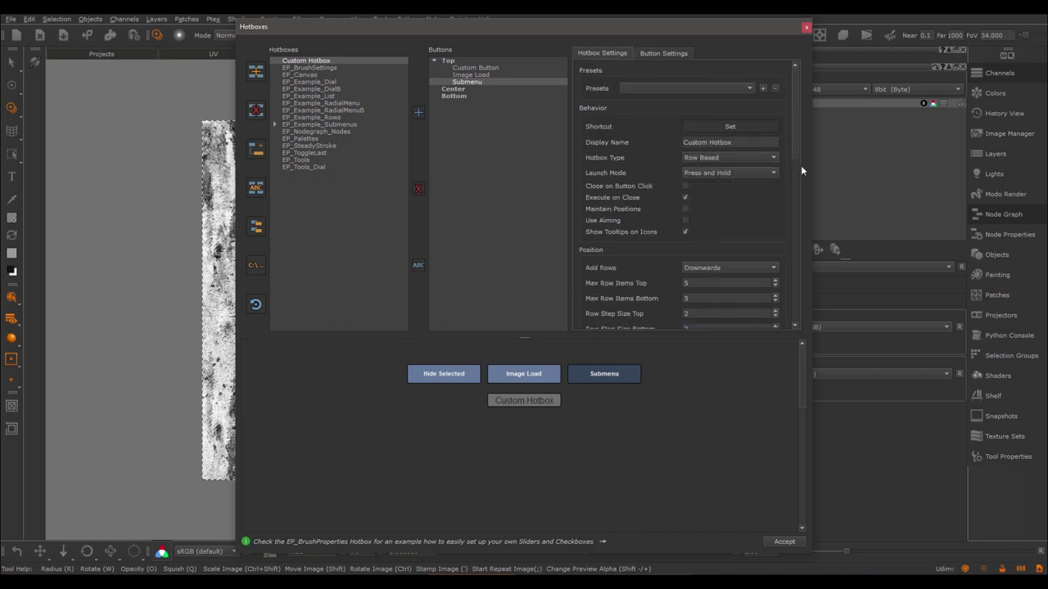
scroll(793, 152, "down", 1)
left_click_drag(792, 152, 791, 253)
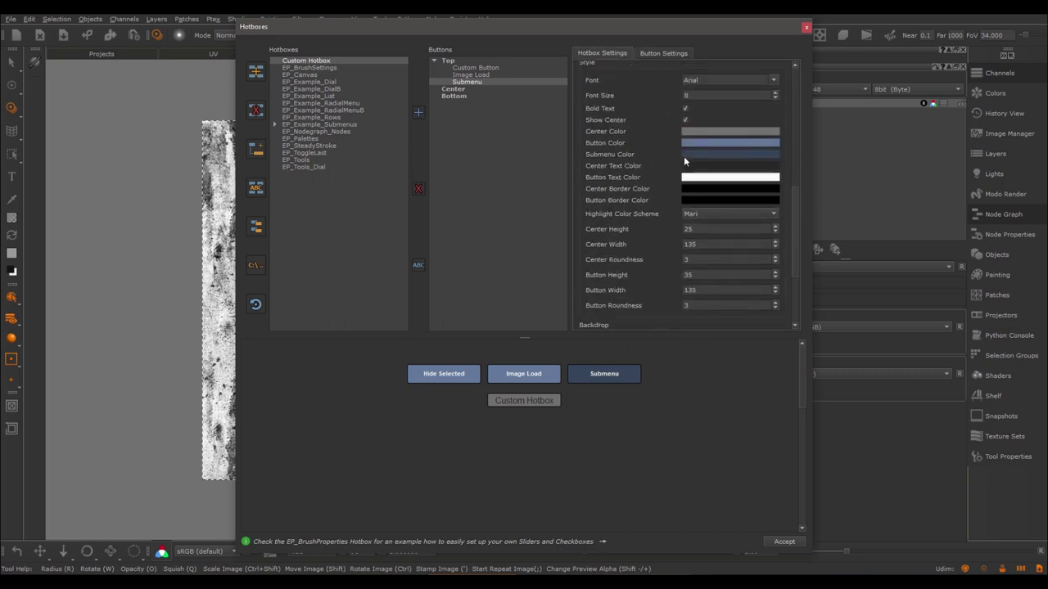
left_click(669, 53)
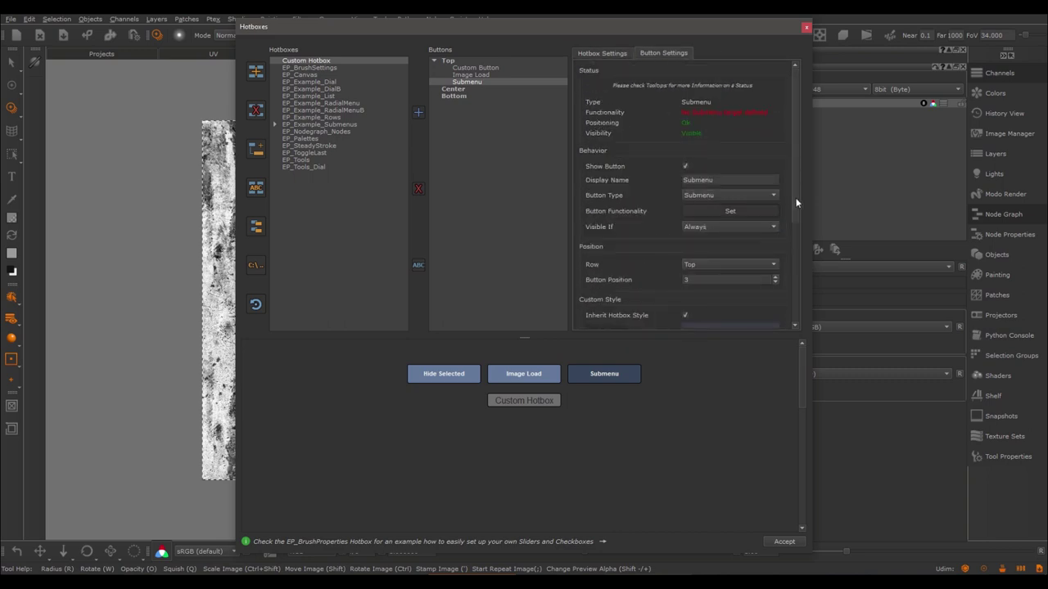
Step: Try to set the Submenu button's target, then add a submenu named Custom Submenu to the Custom Hotbox
left_click(731, 211)
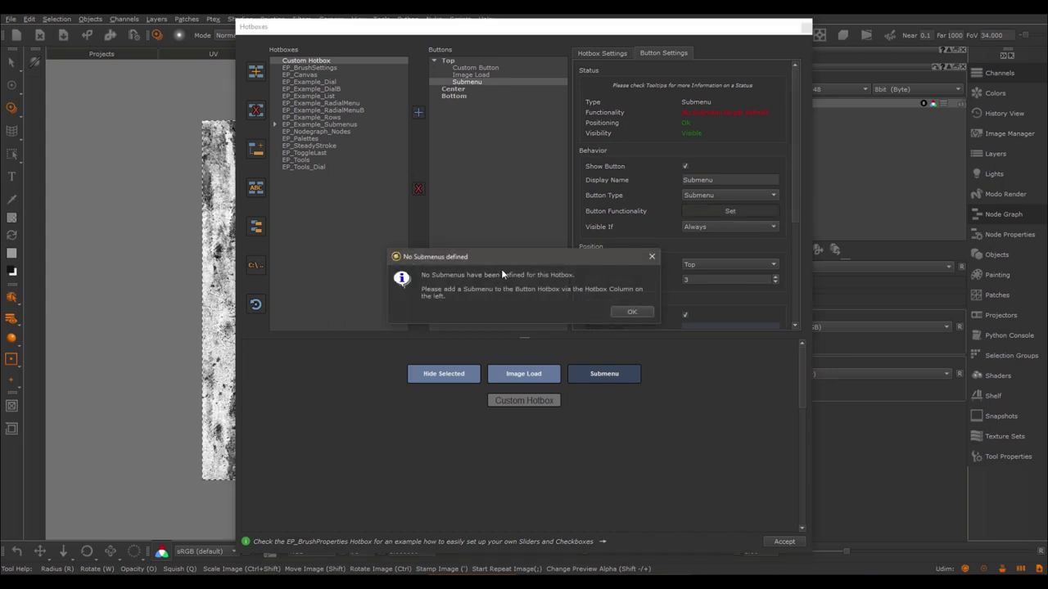
left_click(630, 312)
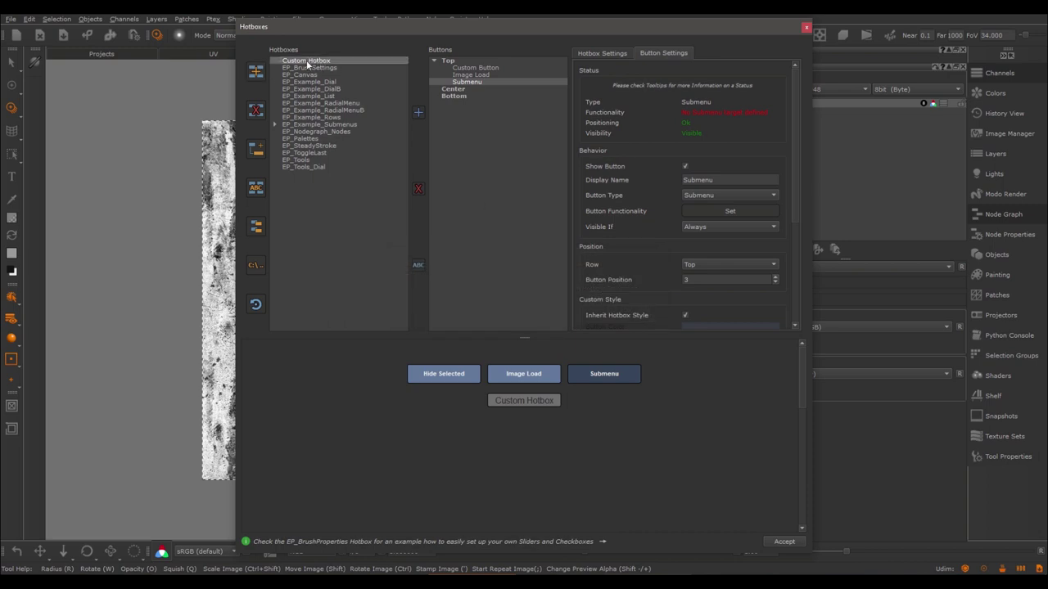
left_click(256, 151)
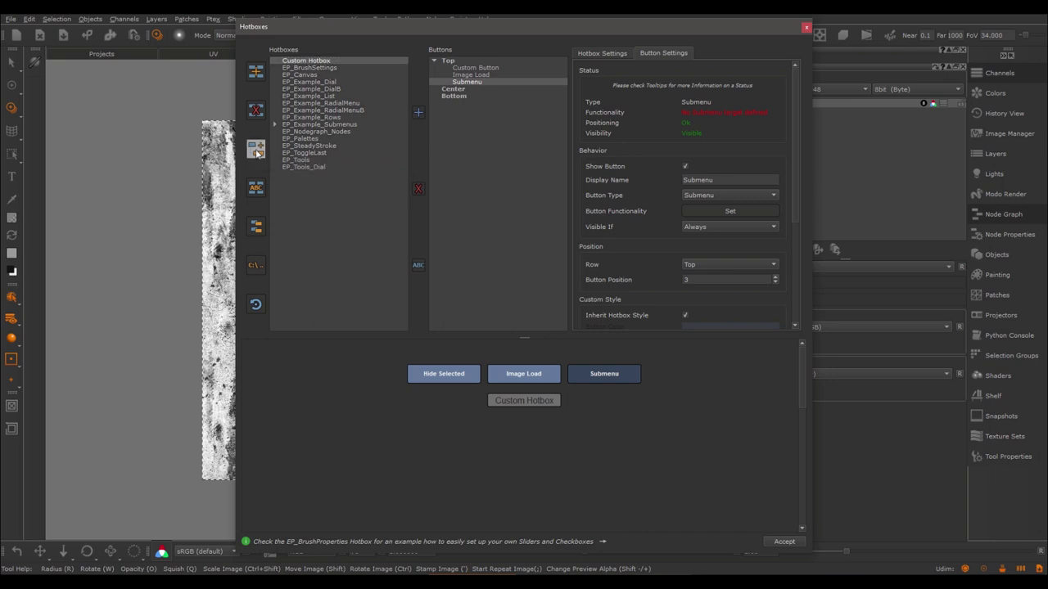
left_click(489, 304)
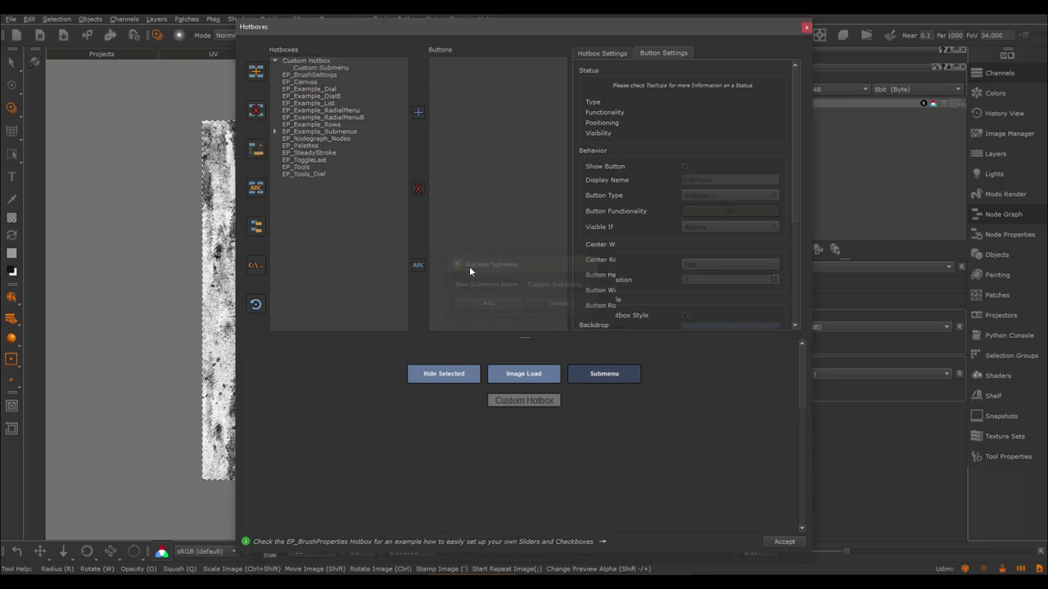
Step: Add two buttons named Custom Button and Custom Button 2 to the submenu's top row
left_click(449, 62)
left_click(418, 113)
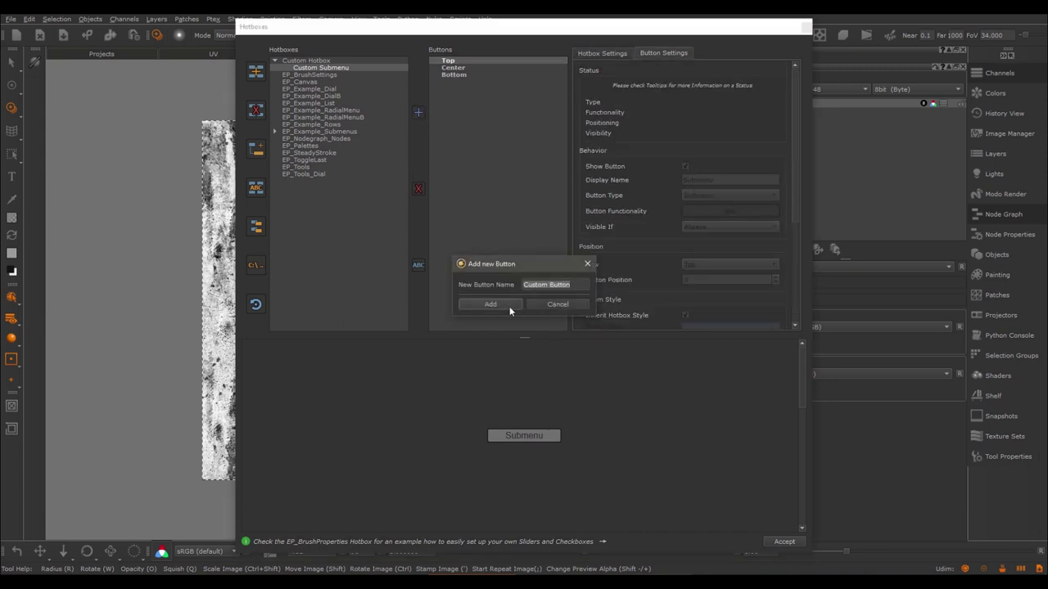
left_click(490, 304)
left_click(418, 112)
key("End")
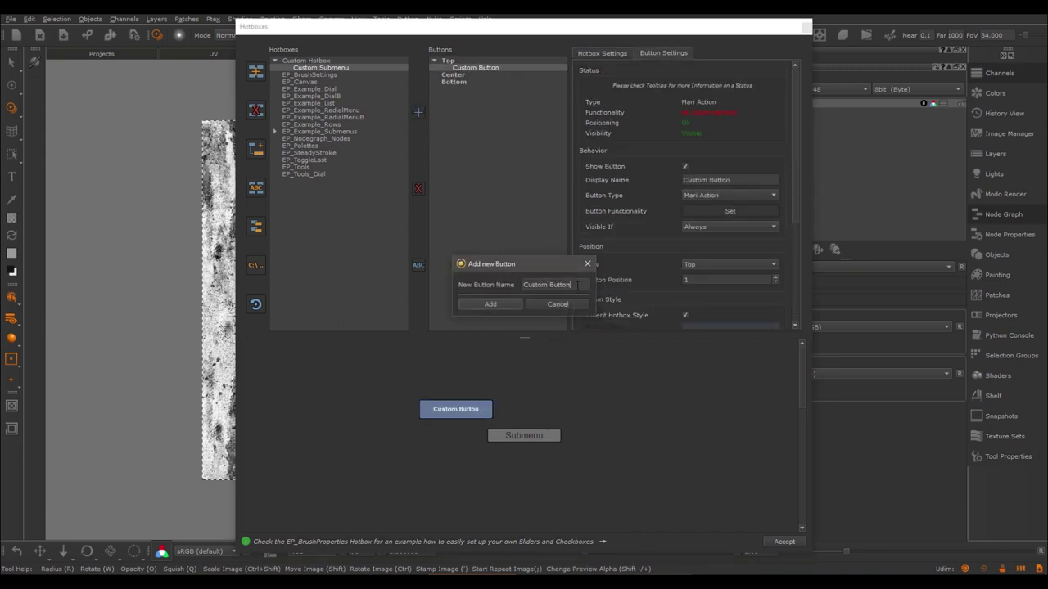
type("2")
left_click(490, 304)
Step: Add two buttons named Custom Button 3 and Custom Button 4 to the submenu's bottom row
left_click(453, 88)
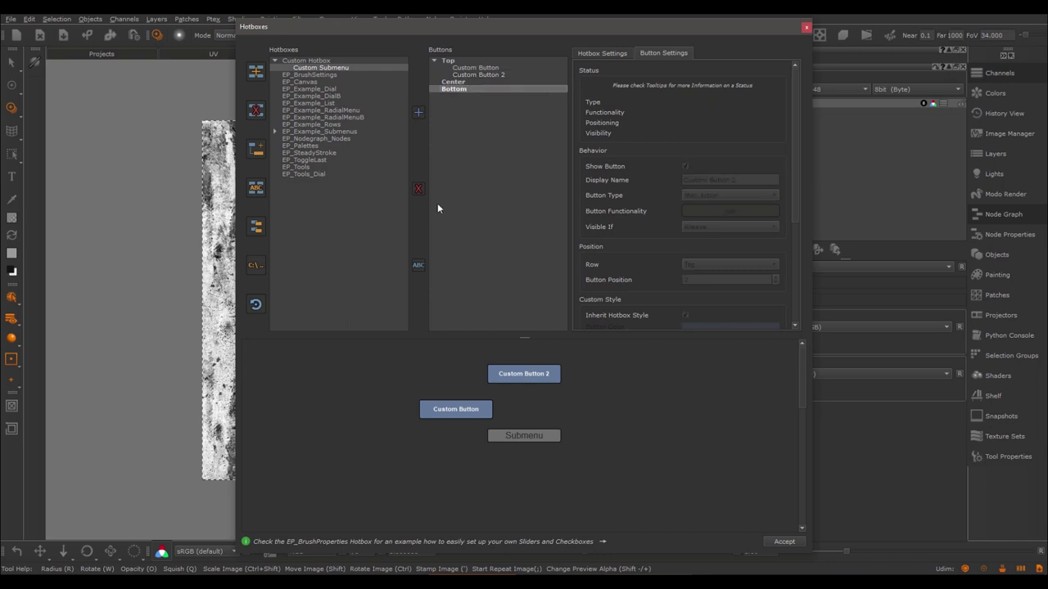
left_click(419, 112)
left_click(490, 304)
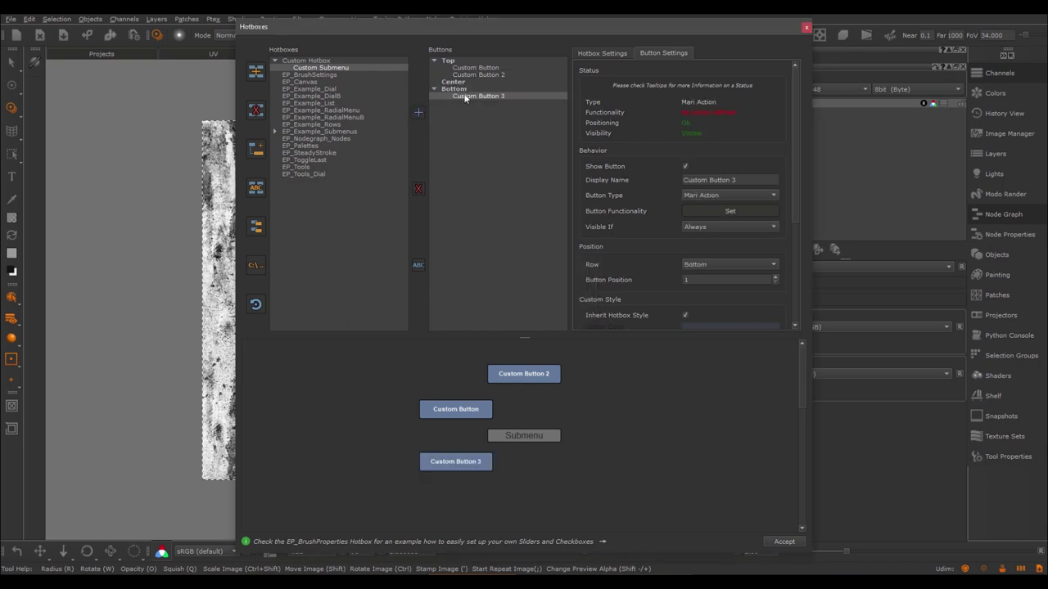
left_click(418, 112)
left_click(489, 304)
Step: Try the Radial hotbox type for the submenu and switch it back to Row Based
scroll(775, 125, "down", 5)
scroll(775, 125, "up", 5)
left_click(729, 157)
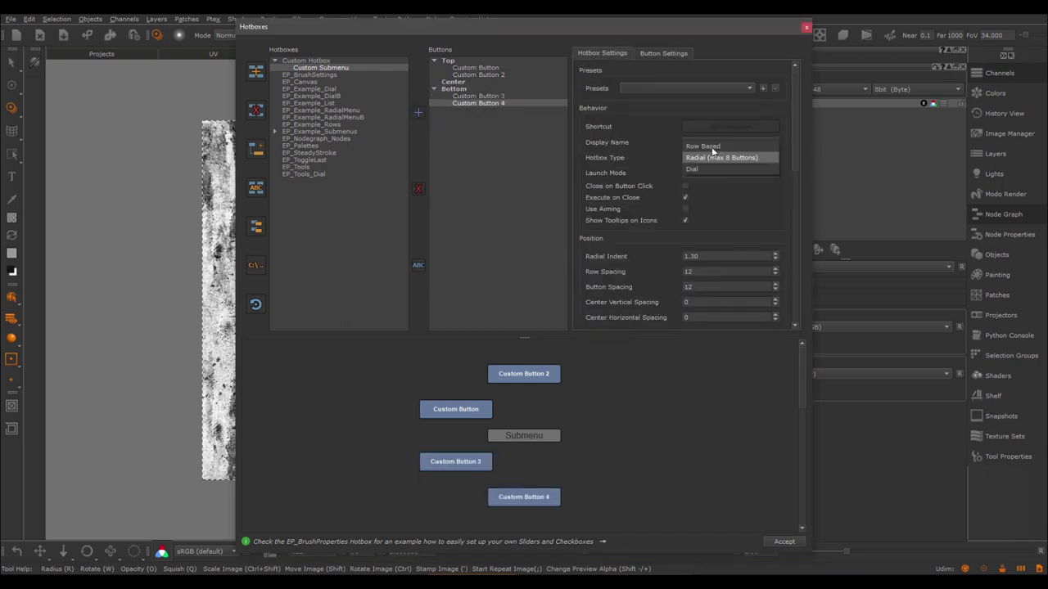
left_click(720, 169)
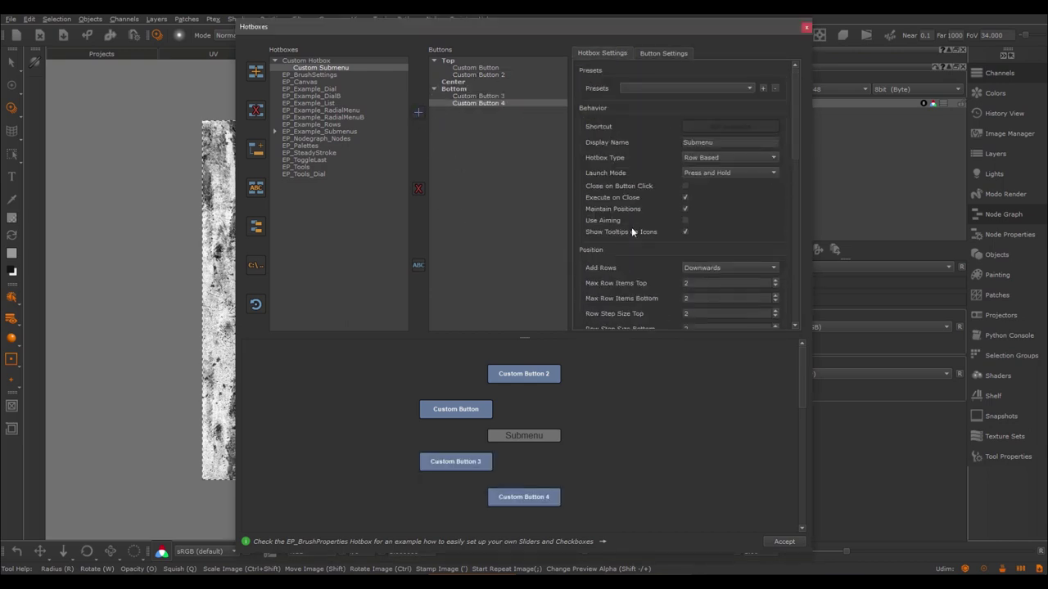
Step: Link the Custom Hotbox's Submenu button to Custom Submenu
left_click(329, 60)
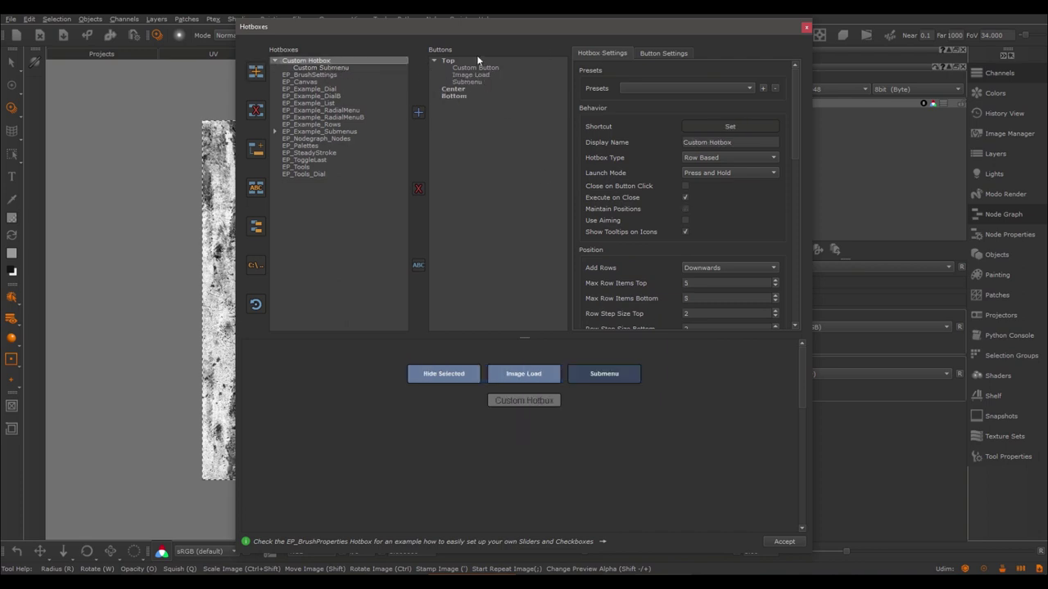
left_click(469, 83)
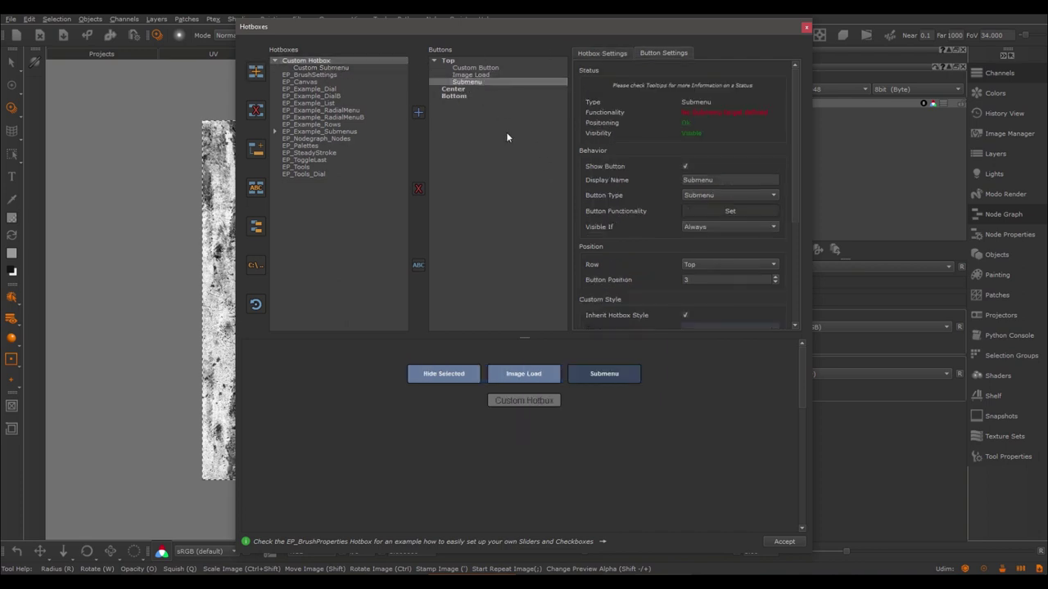
left_click(722, 212)
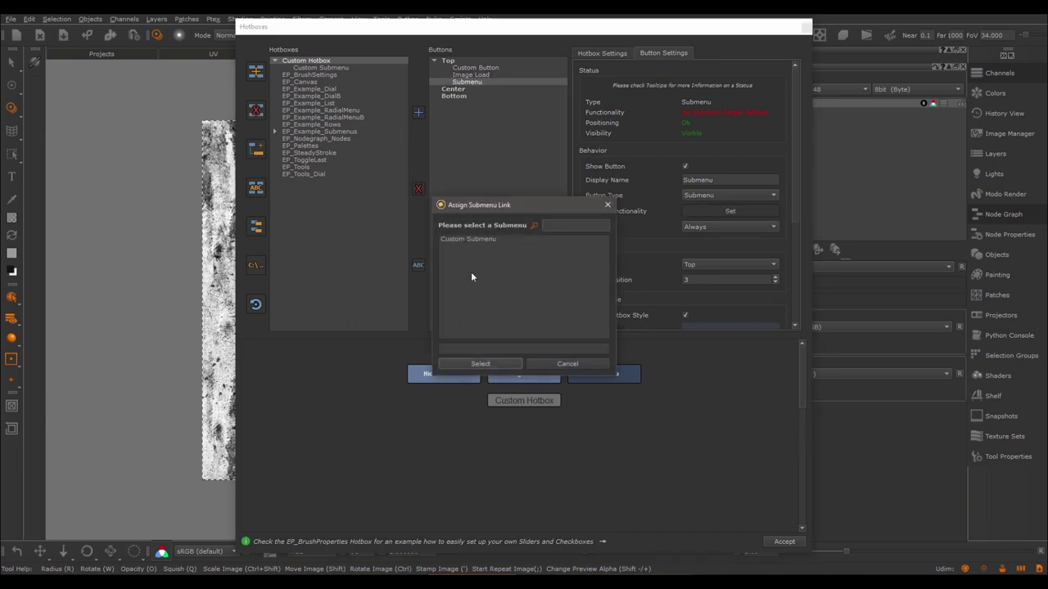
left_click(476, 238)
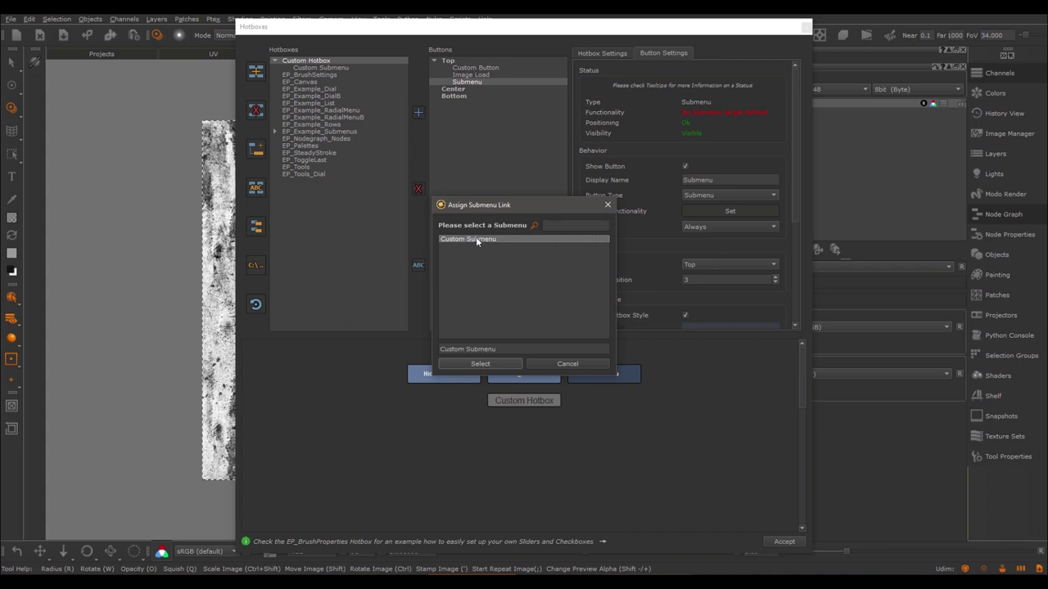
left_click(502, 366)
Step: Assign T as the Custom Hotbox's shortcut, overwriting the existing assignment, and accept the hotbox changes
left_click(610, 53)
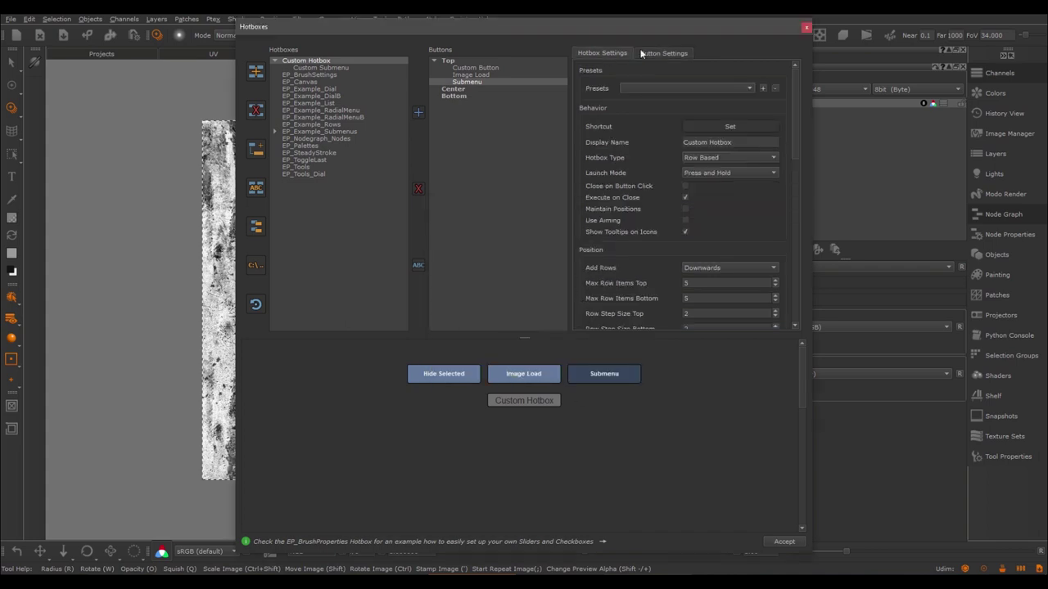
left_click(728, 127)
key("t")
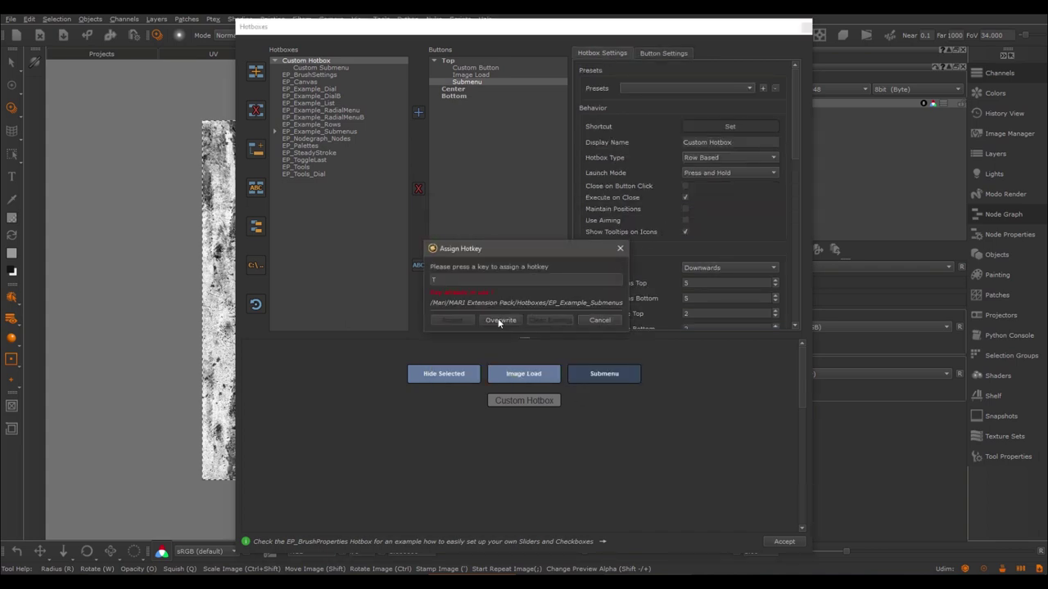
left_click(500, 321)
left_click(784, 541)
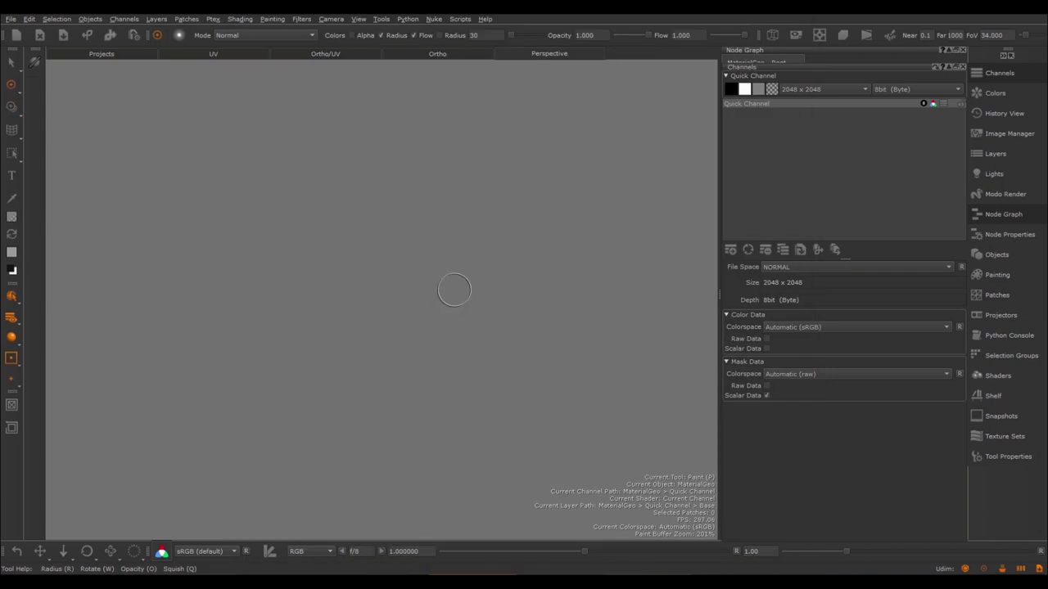
Step: Launch the Custom Hotbox over the canvas and test entering its submenu and going back
key("t")
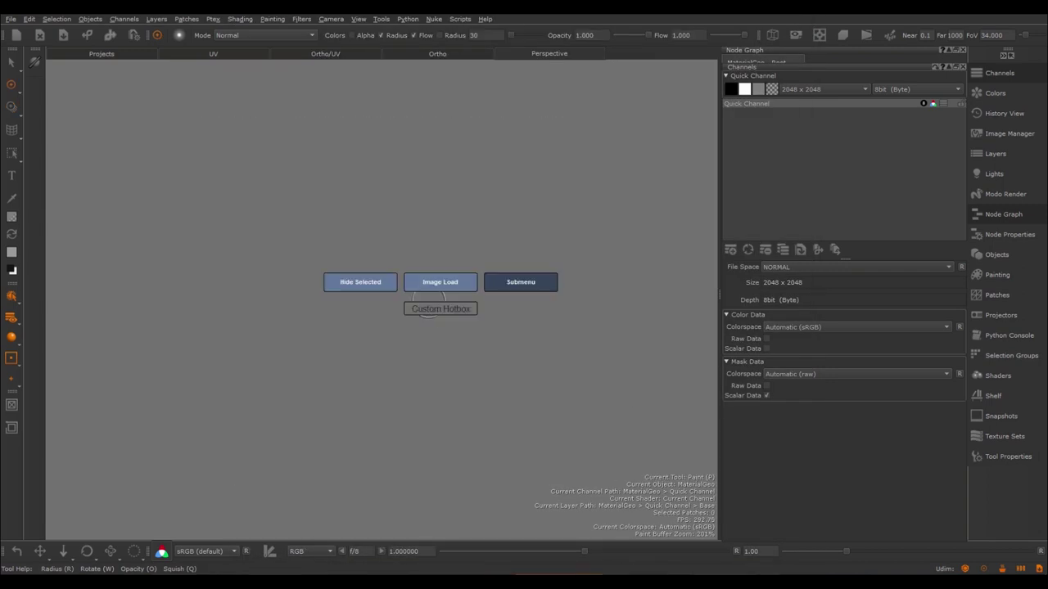
left_click(511, 286)
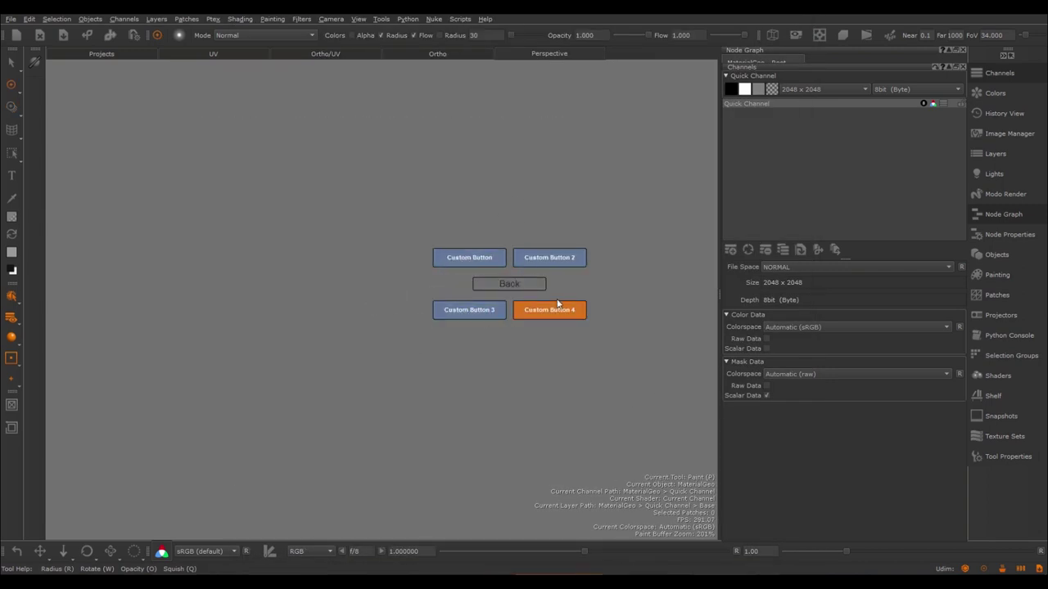
left_click(515, 284)
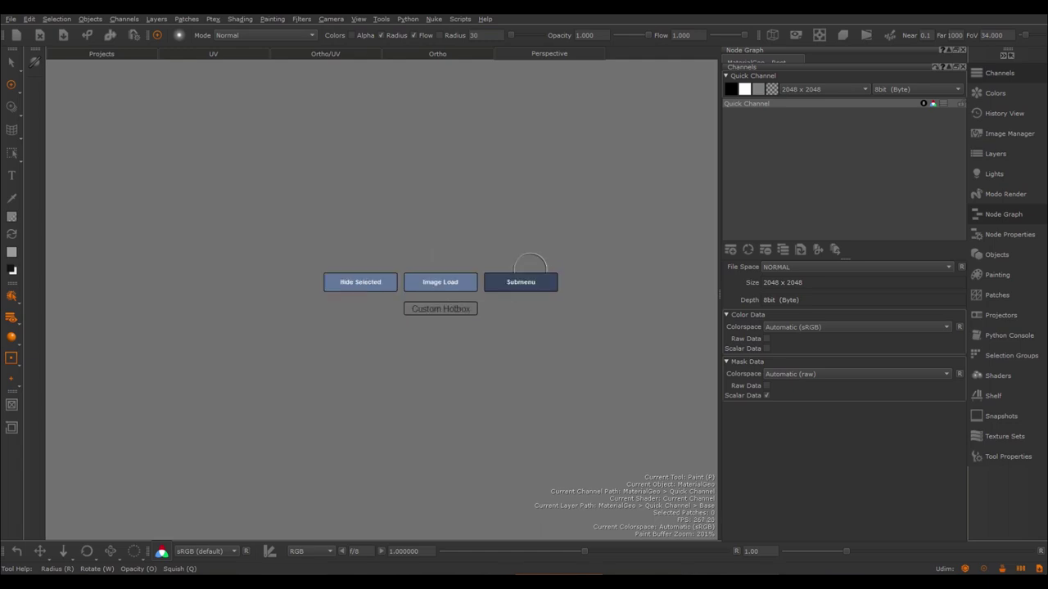
left_click(513, 282)
left_click(512, 282)
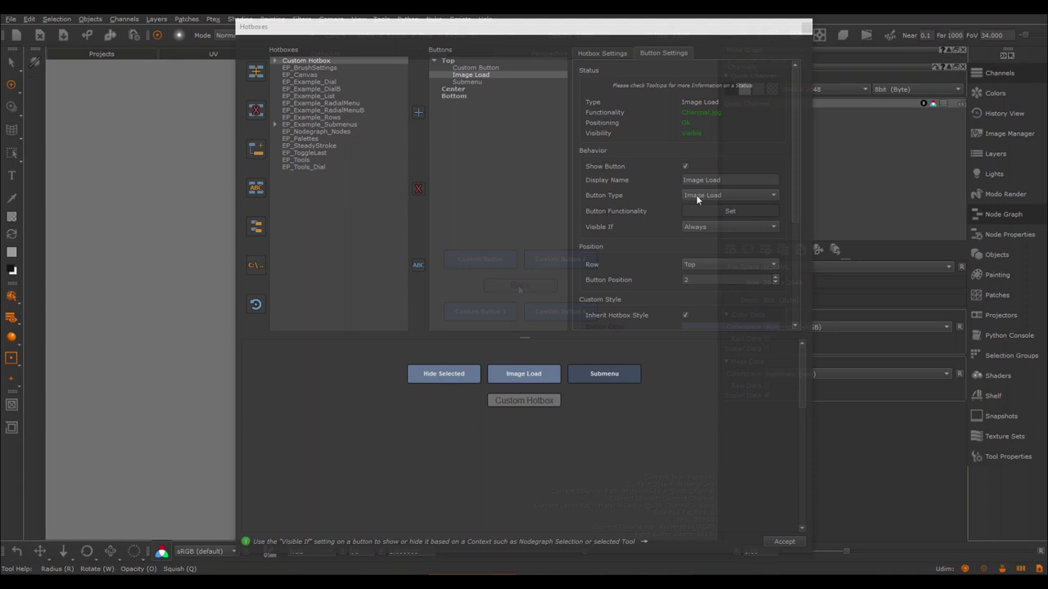
Step: Try the Slider and CheckBox button types on the Image Load button
left_click(696, 195)
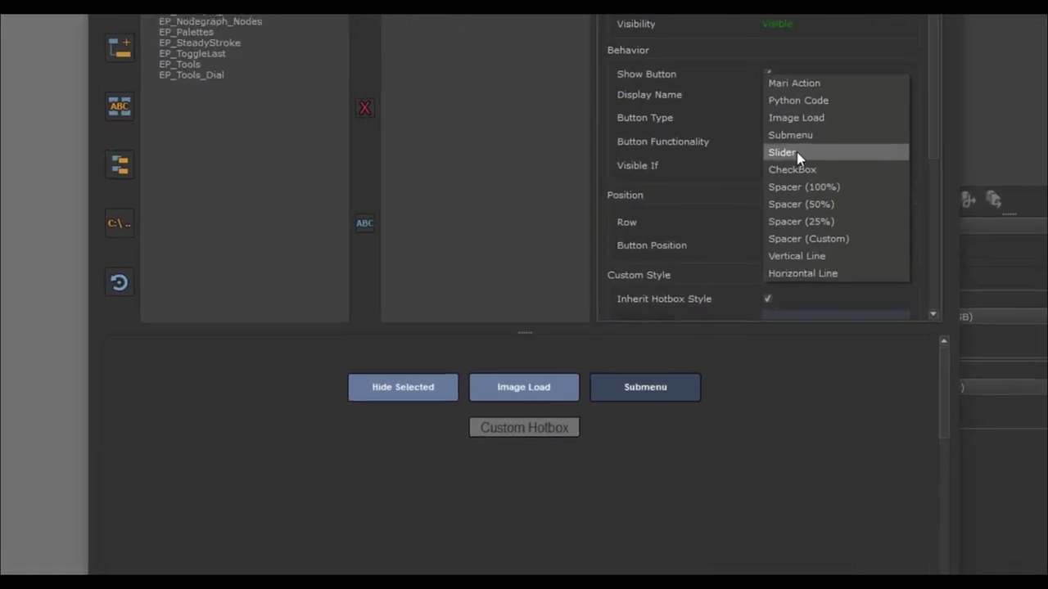
left_click(798, 153)
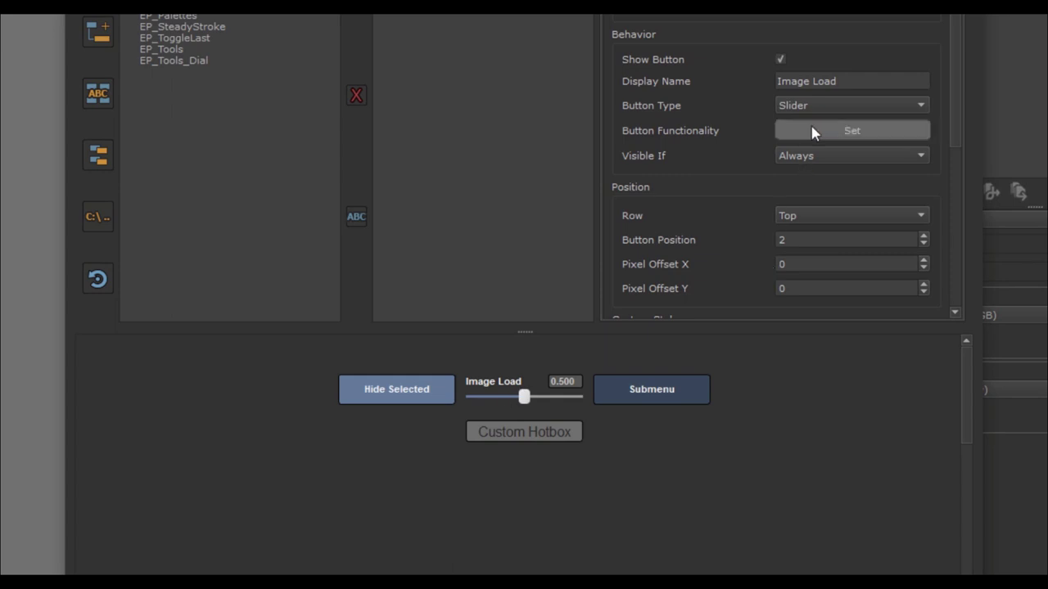
left_click(815, 106)
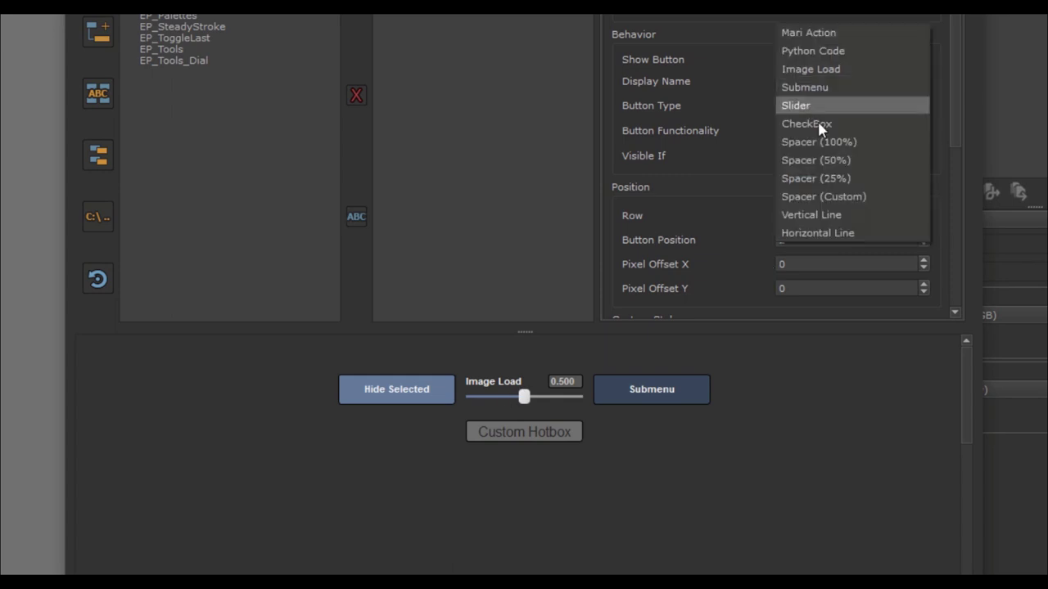
left_click(819, 123)
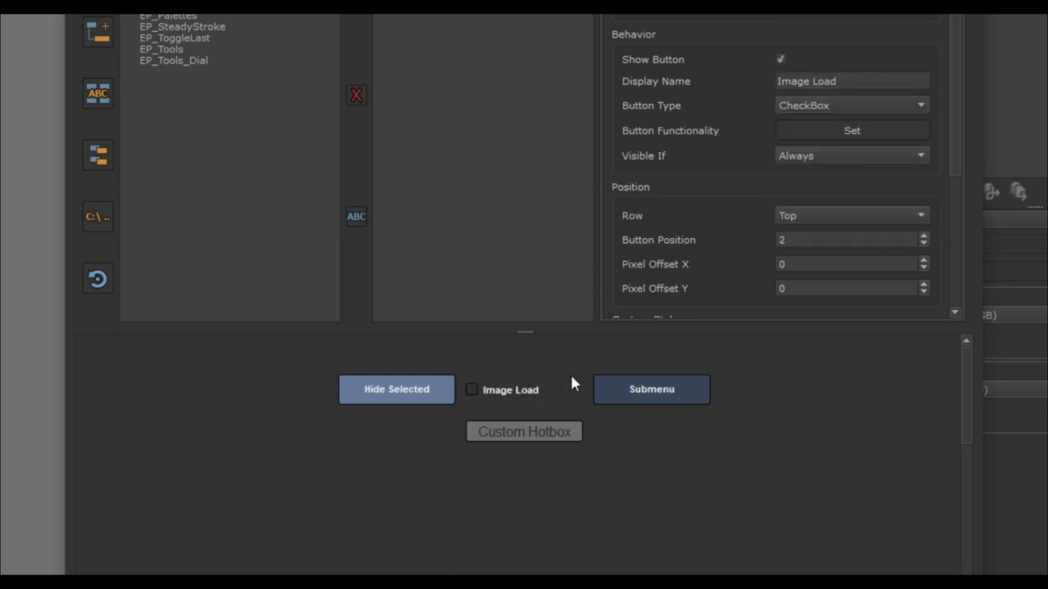
left_click(817, 105)
left_click(649, 124)
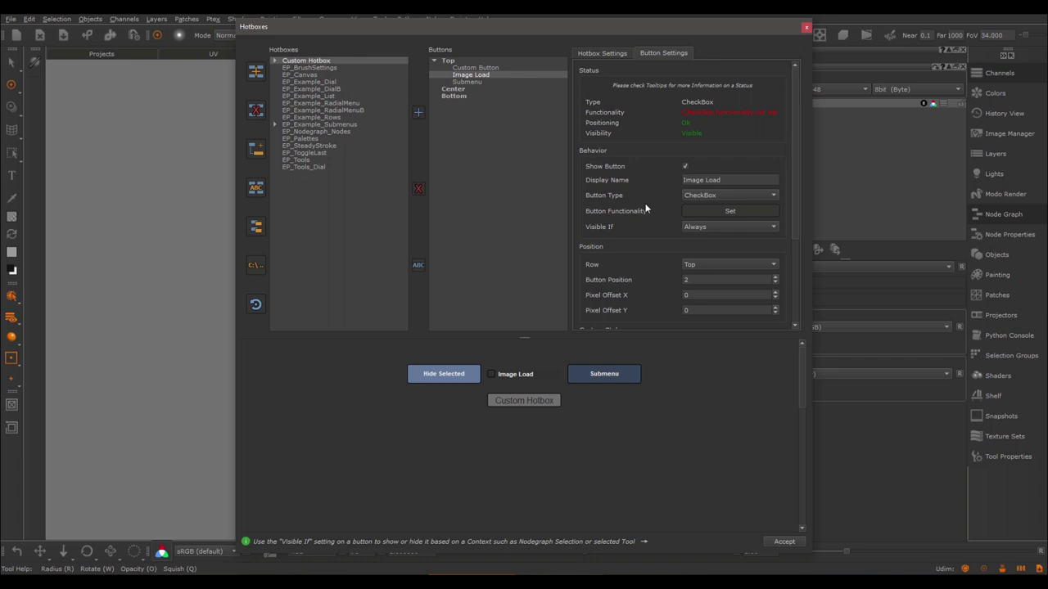
Step: Try the Spacer (100%), Spacer (50%) and Spacer (Custom) types on the Image Load button
left_click(694, 199)
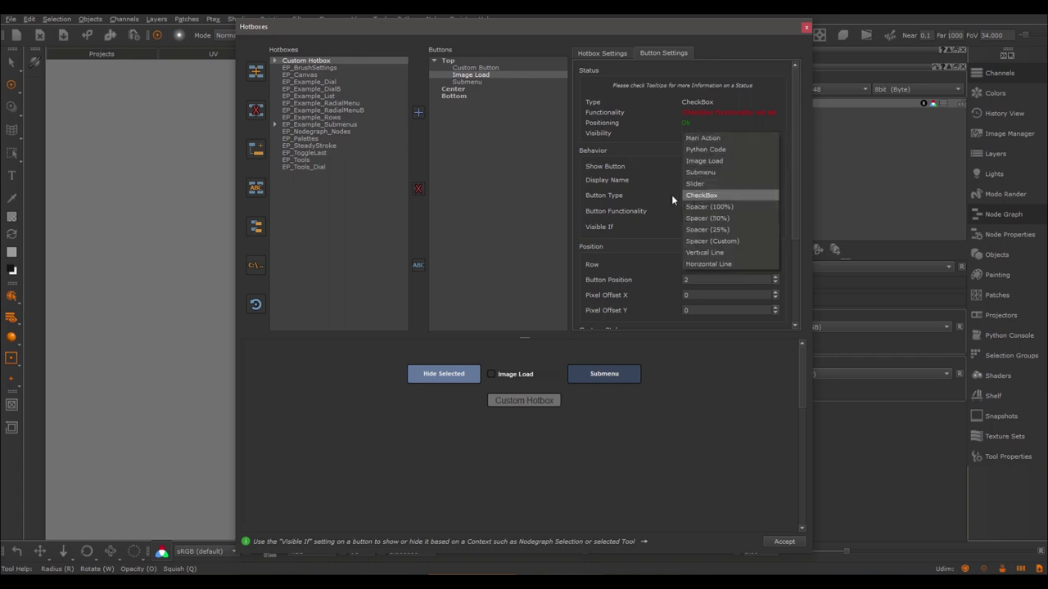
left_click(715, 207)
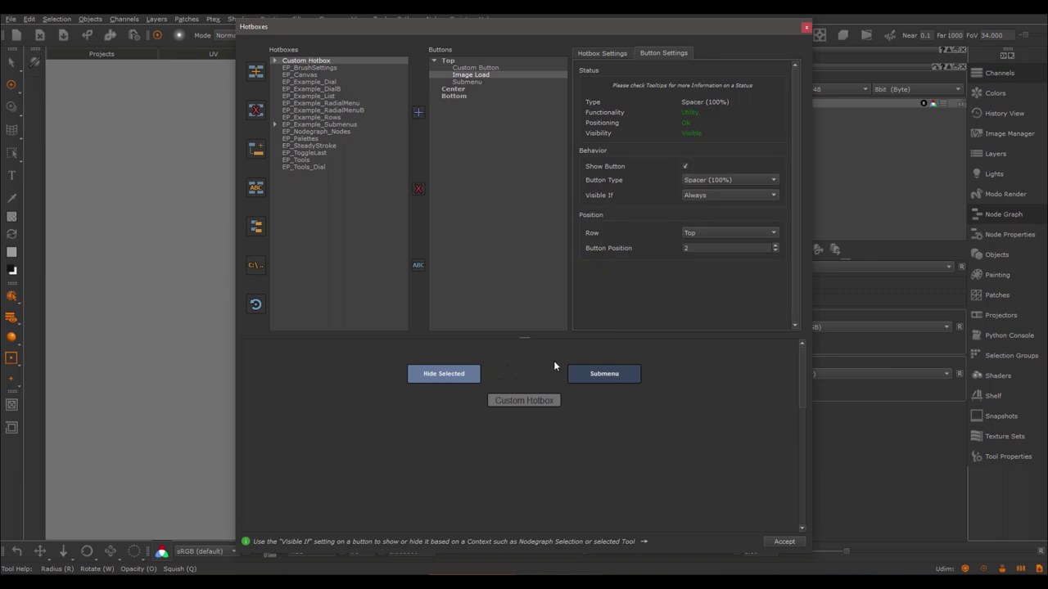
left_click(710, 180)
left_click(728, 192)
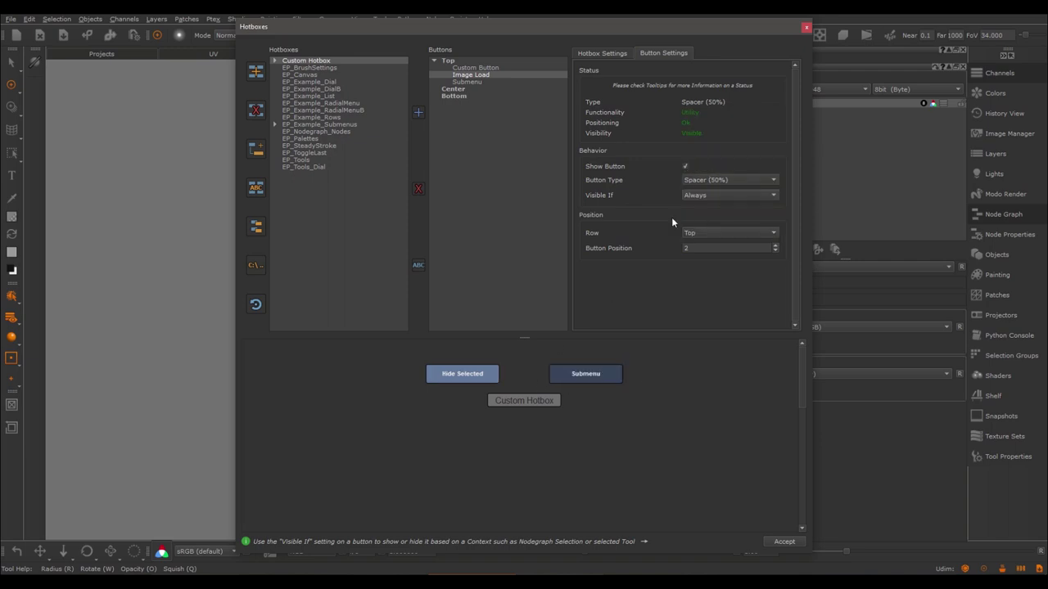
left_click(702, 183)
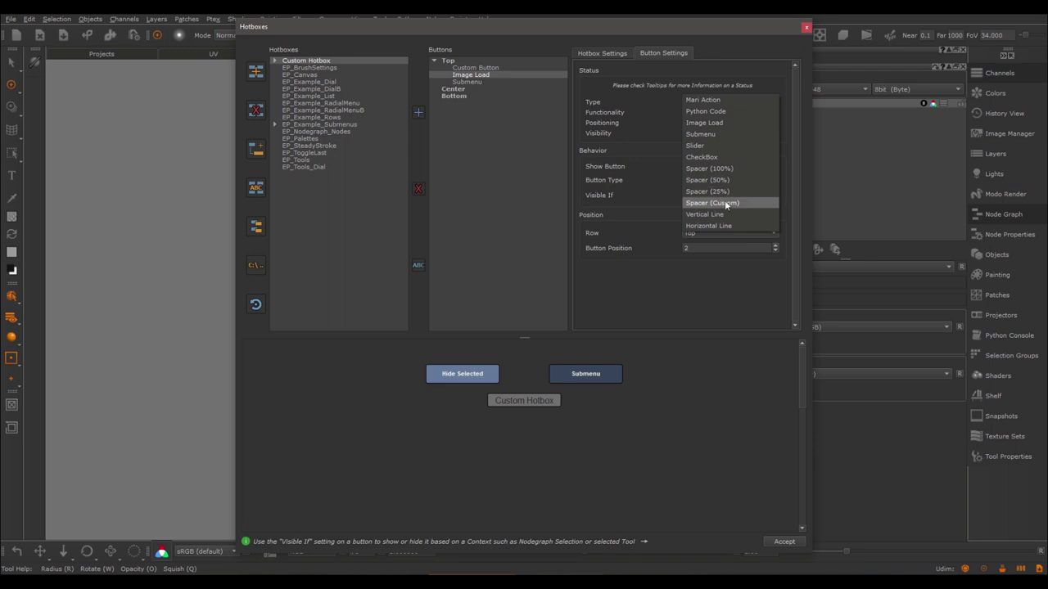
left_click(726, 203)
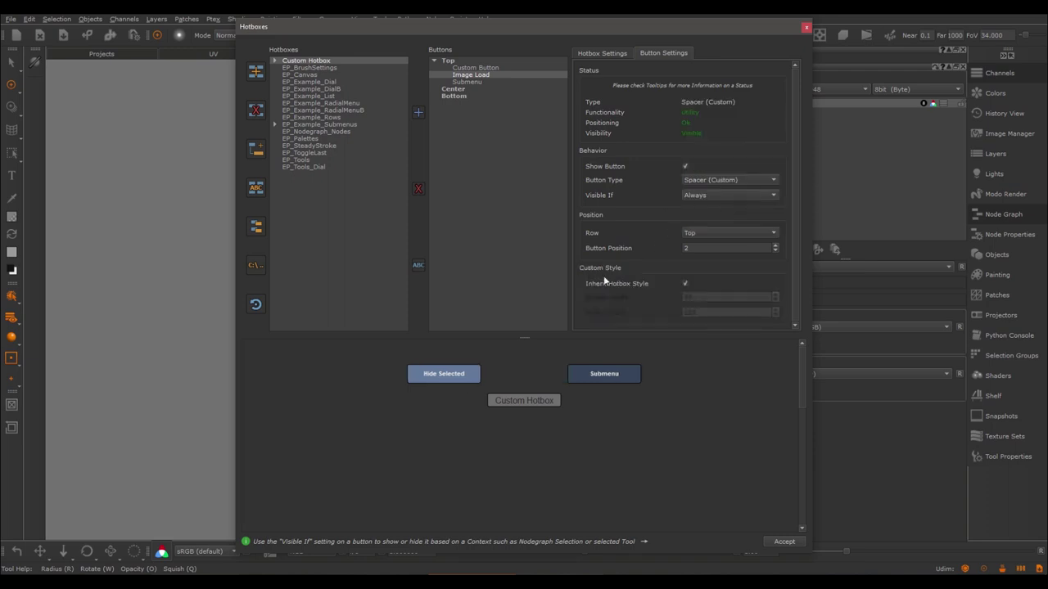
Step: Try a custom width of 143 for the spacer, then turn Inherit Hotbox Style back on
left_click_drag(797, 188, 796, 201)
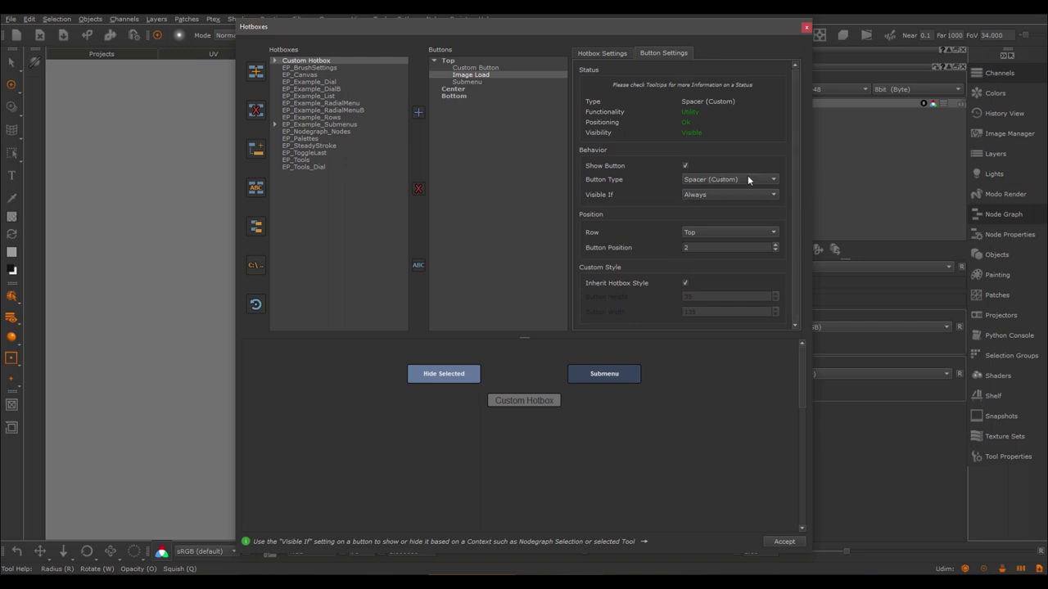
left_click(686, 282)
left_click(776, 309)
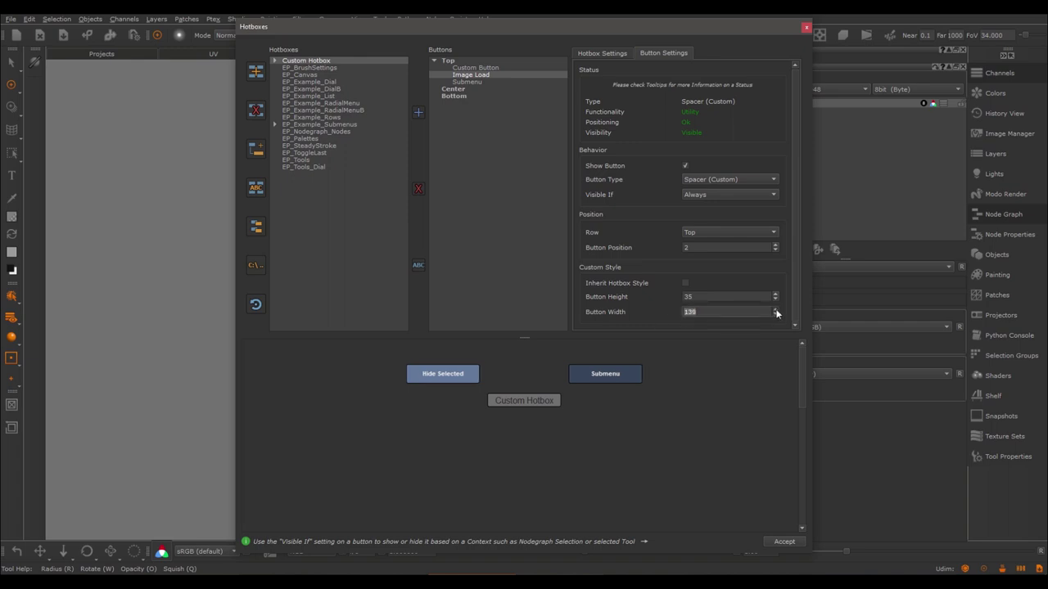
left_click(776, 310)
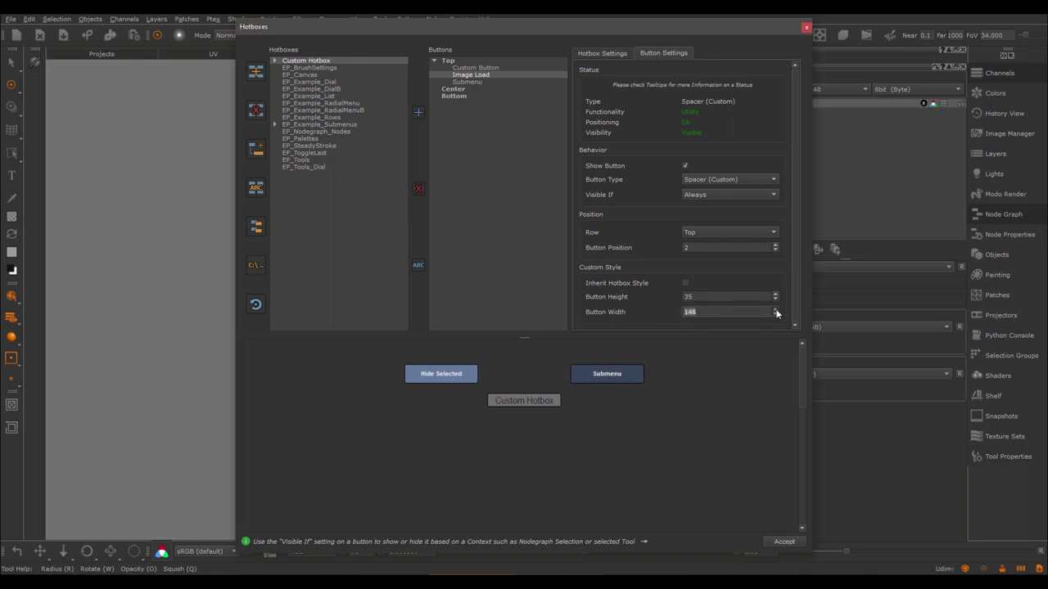
left_click(686, 283)
Step: Try the Vertical Line and Horizontal Line types in place of the spacer
left_click(711, 178)
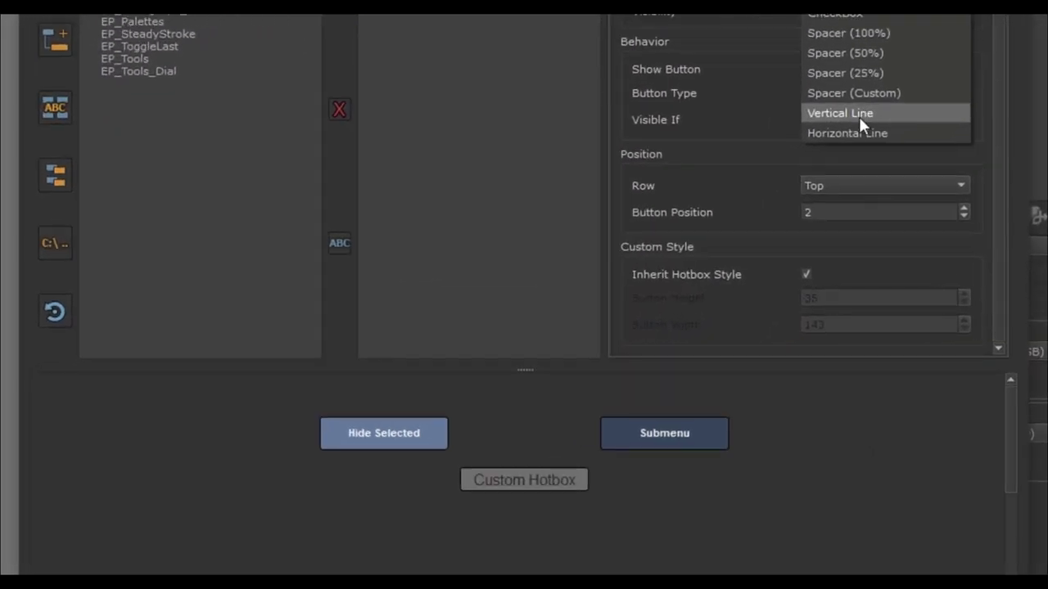
left_click(859, 115)
left_click(848, 94)
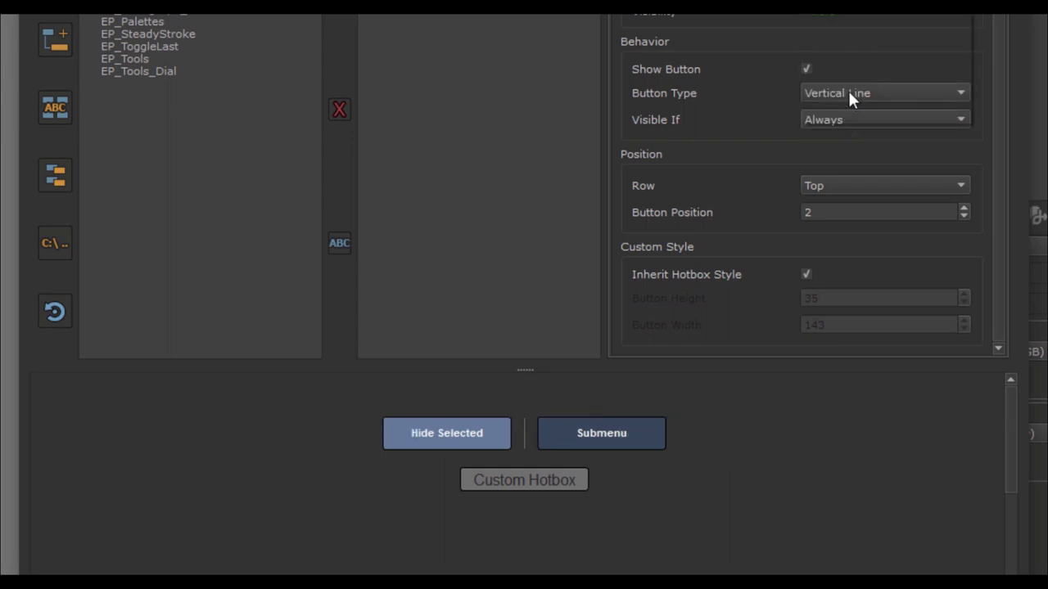
left_click(862, 112)
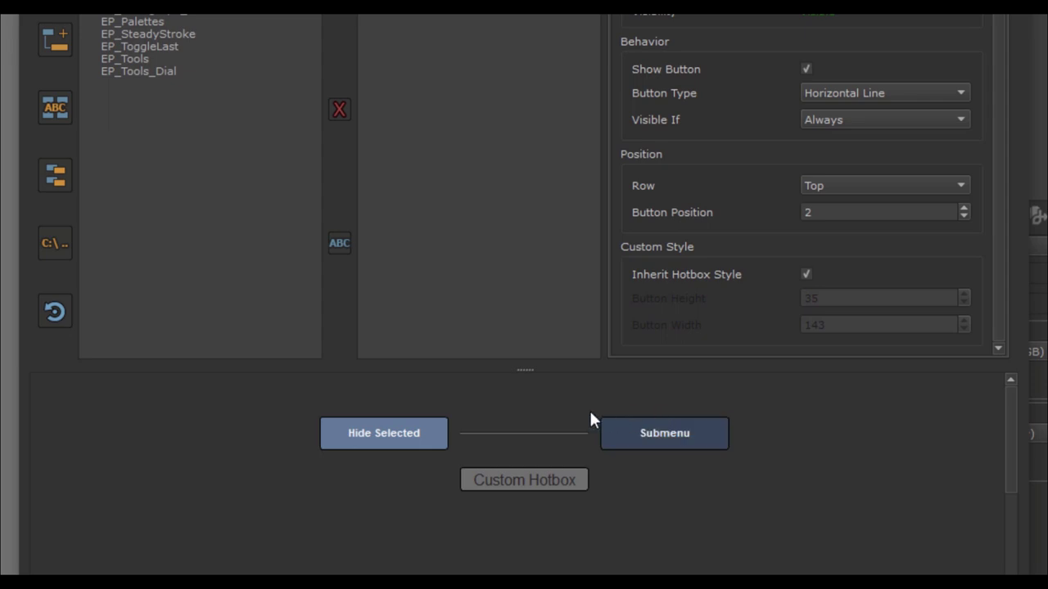
key("Escape")
Step: Try overriding the horizontal line's inherited hotbox style, then set the button type back to Image Load
left_click_drag(1003, 18, 990, 246)
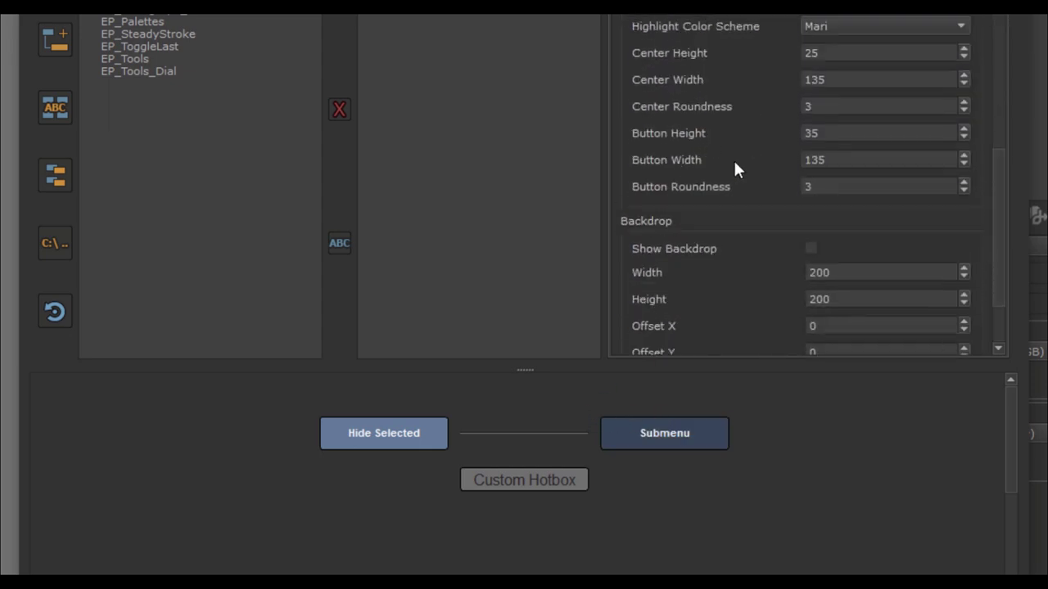
left_click(524, 433)
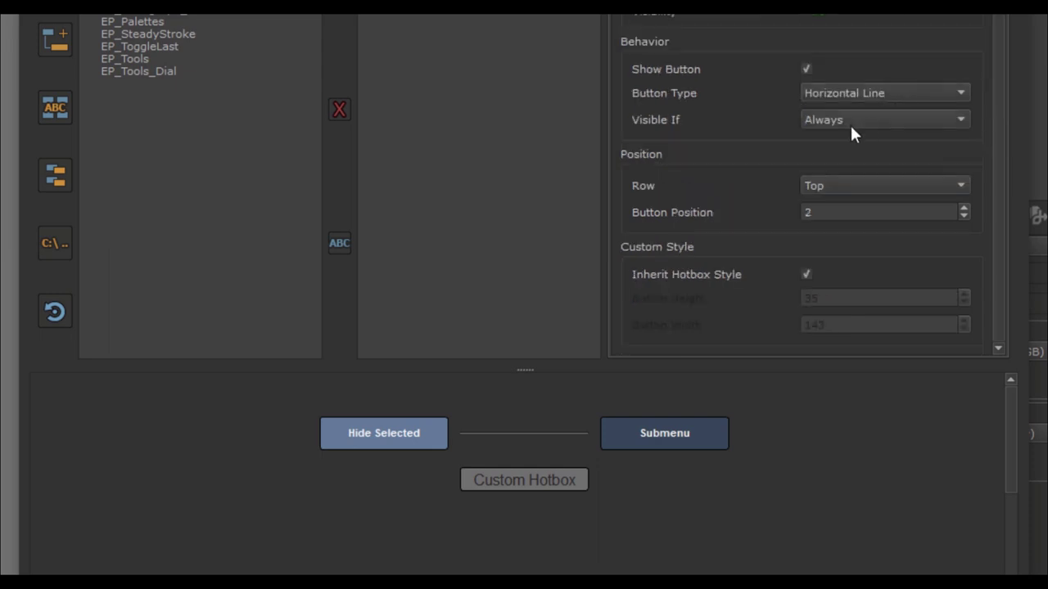
left_click(806, 275)
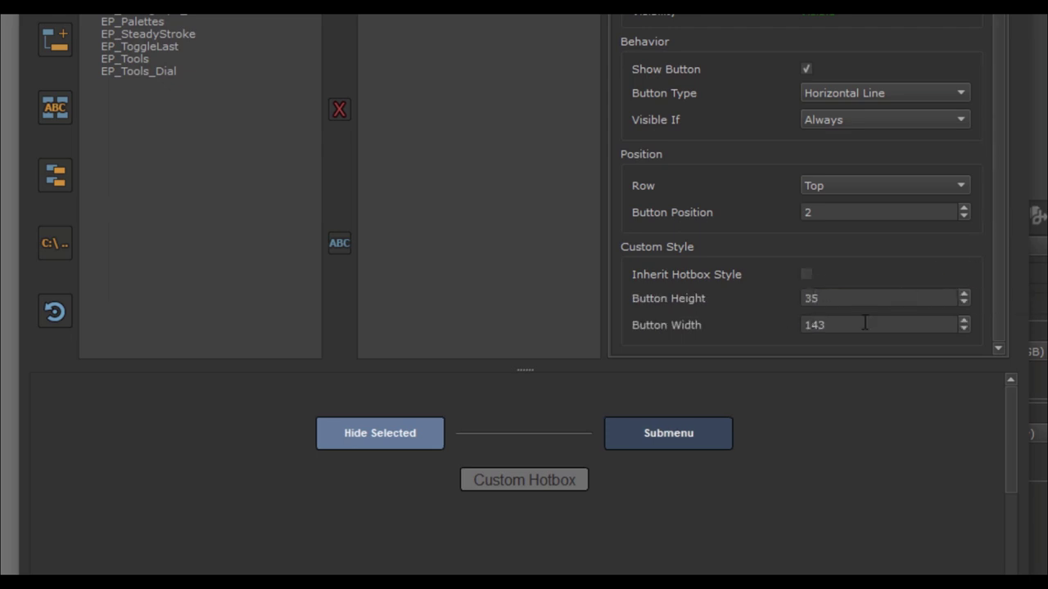
left_click_drag(864, 325, 774, 328)
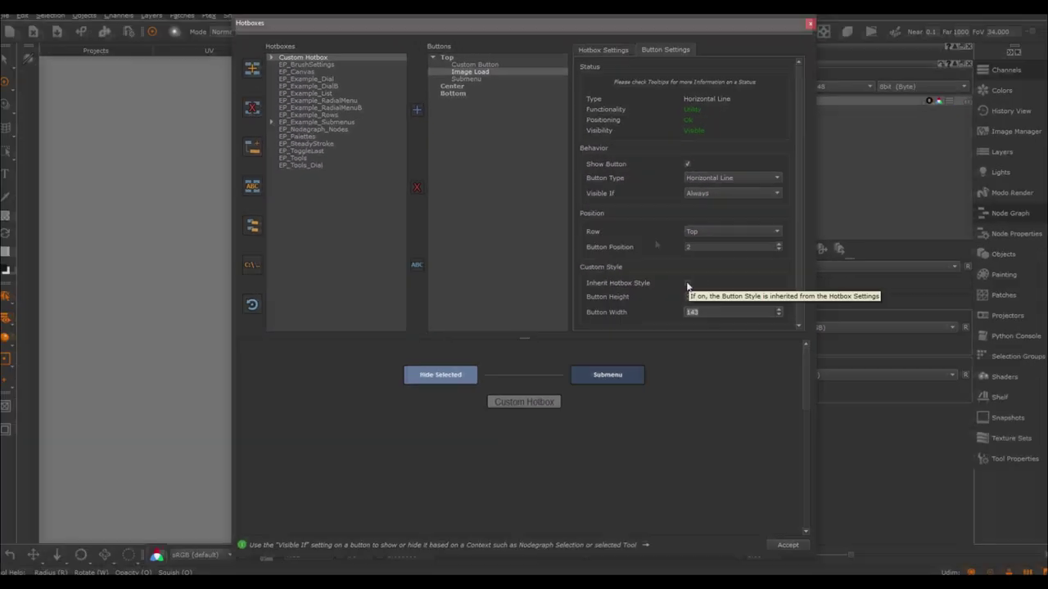
left_click(721, 281)
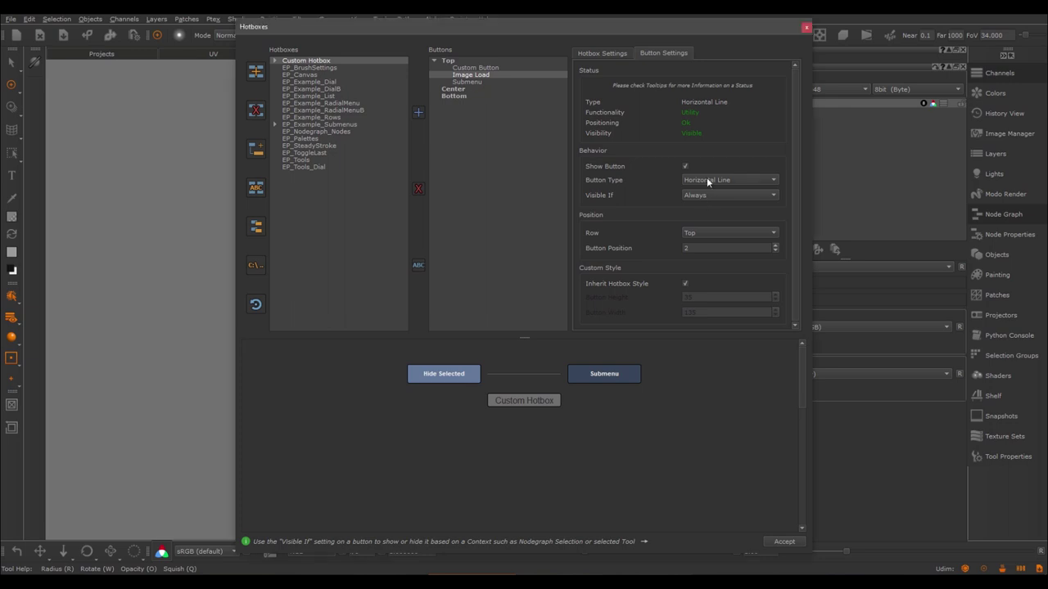
left_click(707, 179)
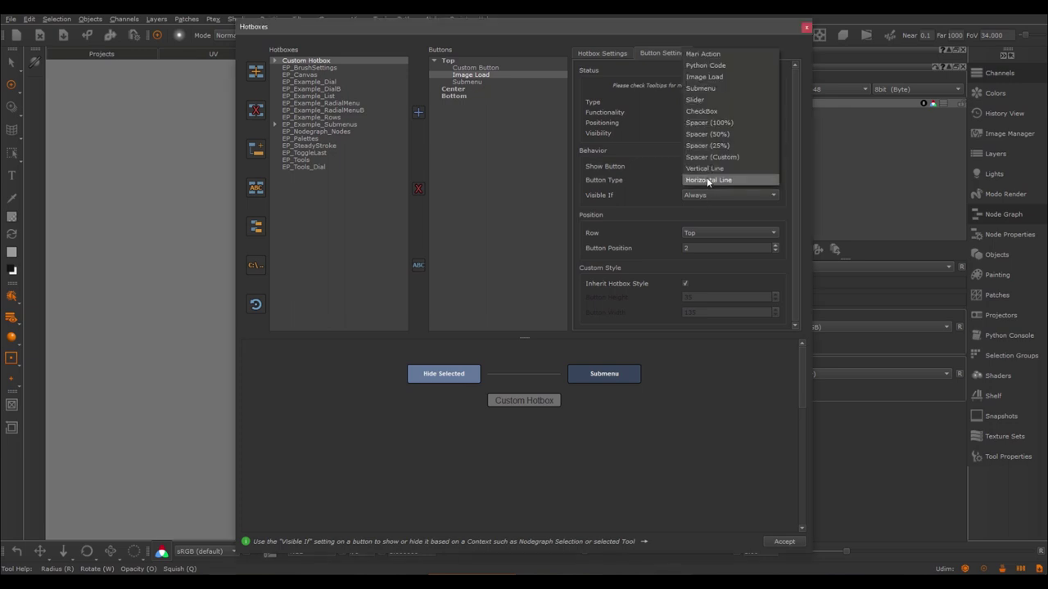
left_click(711, 77)
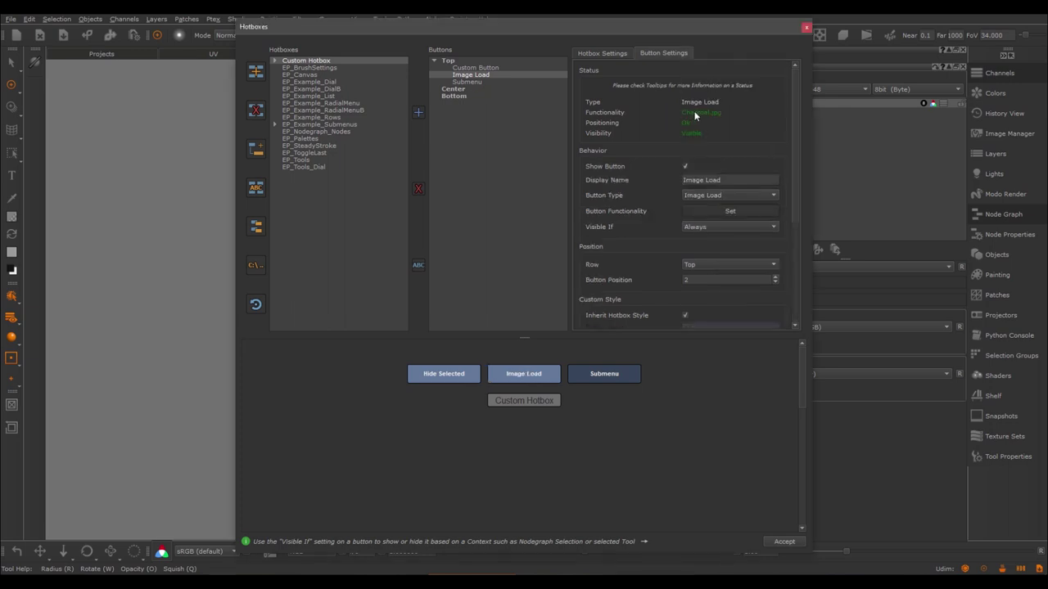
Step: Try the Image Load button in the Bottom row, then return it to the Top row at position 1
mouse_move(698, 112)
left_click(694, 266)
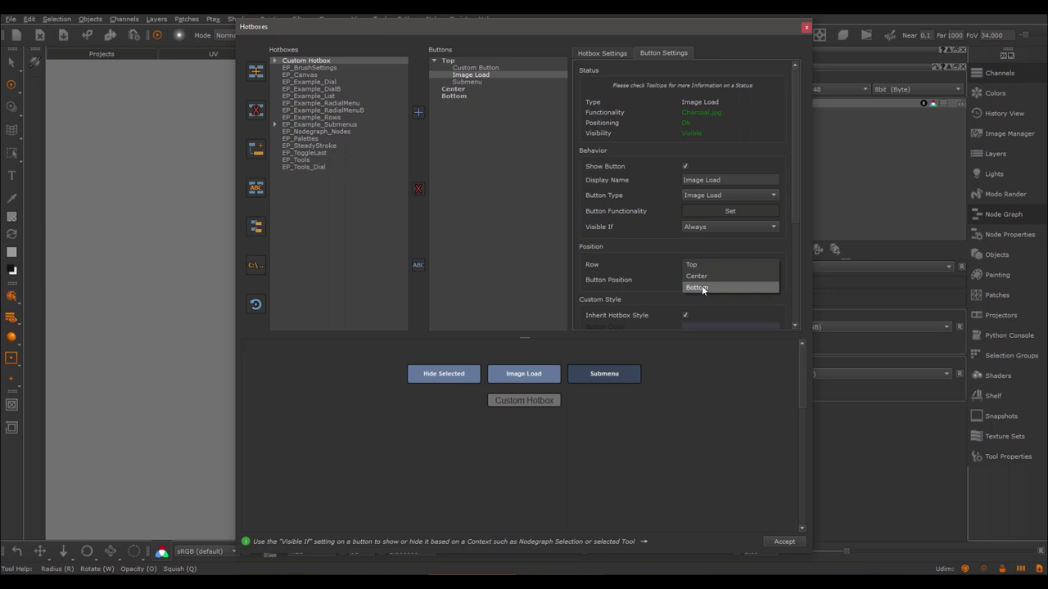
left_click(703, 287)
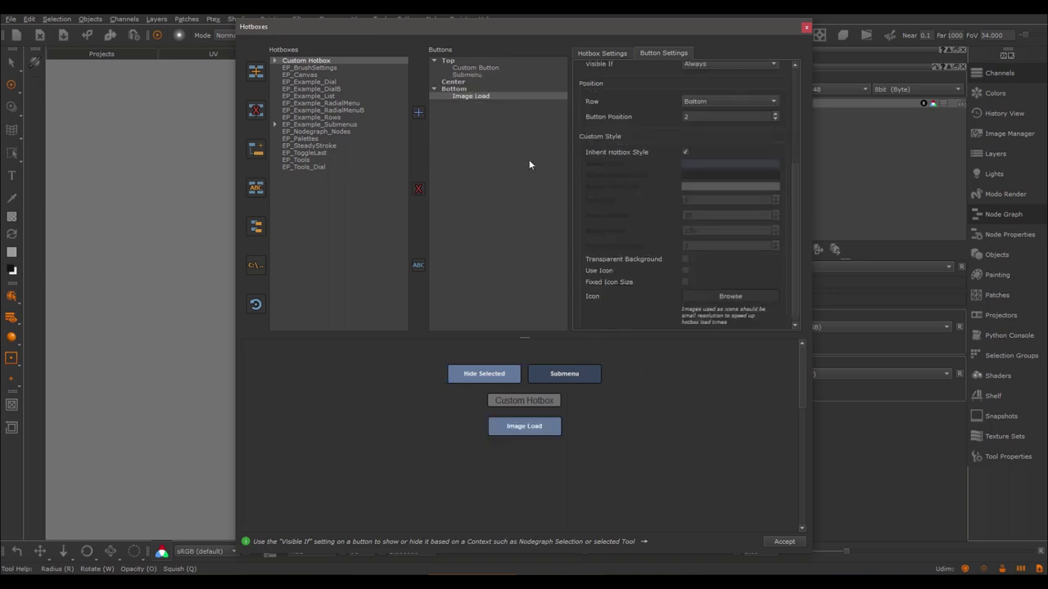
left_click(729, 101)
left_click(695, 79)
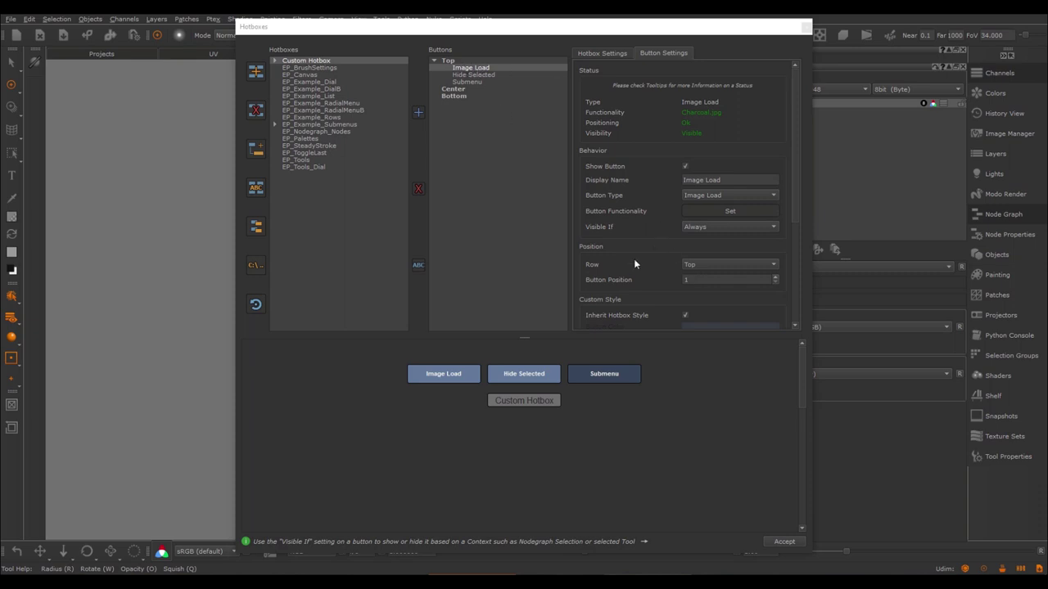
Step: Switch the Hide Selected button's position between 1 and 2 while checking its Positioning status, leaving it at 1
left_click(470, 75)
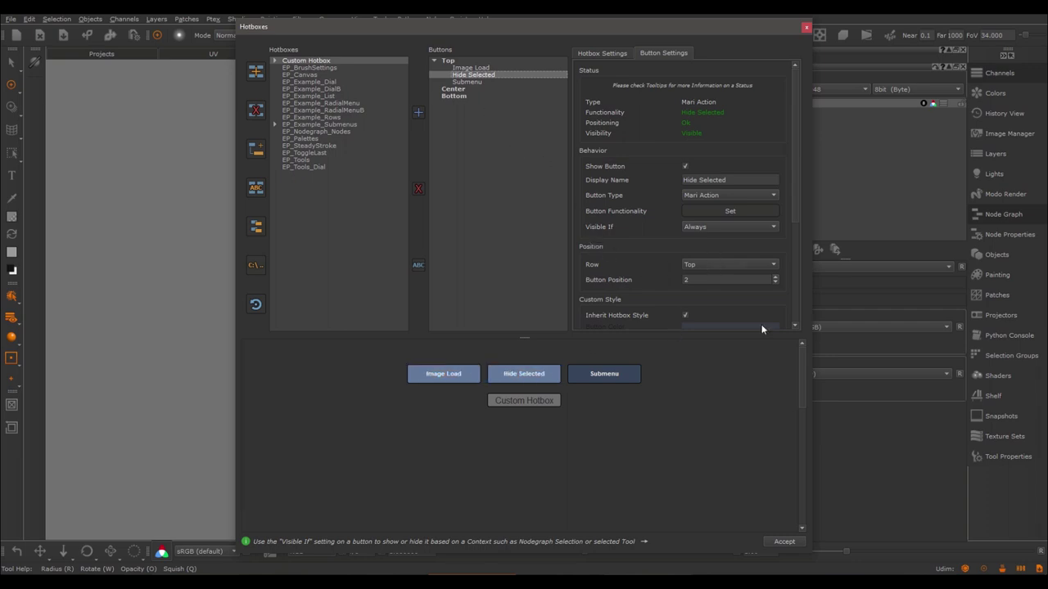
left_click(776, 282)
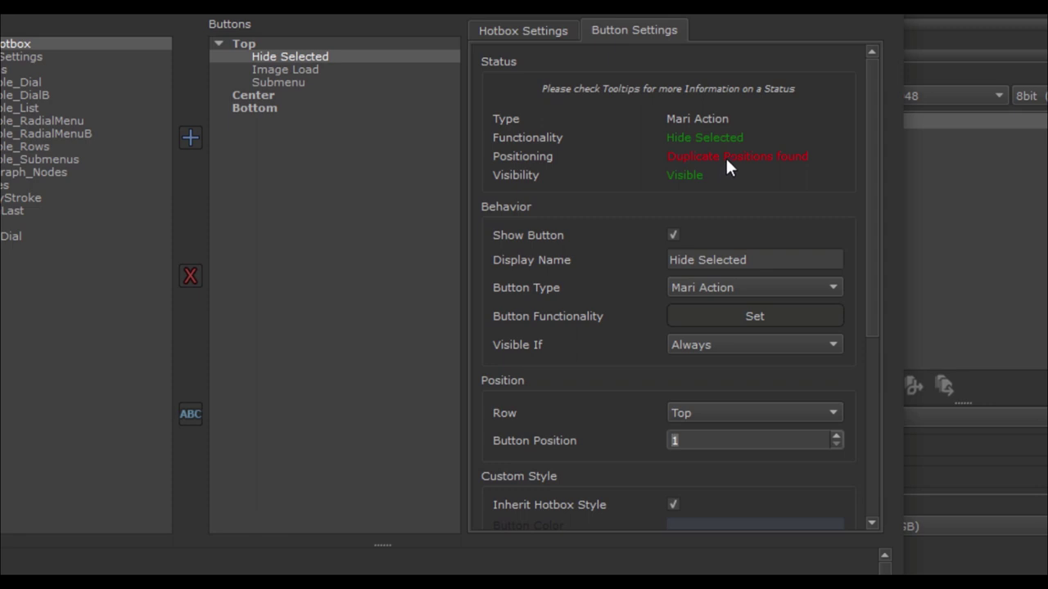
mouse_move(727, 162)
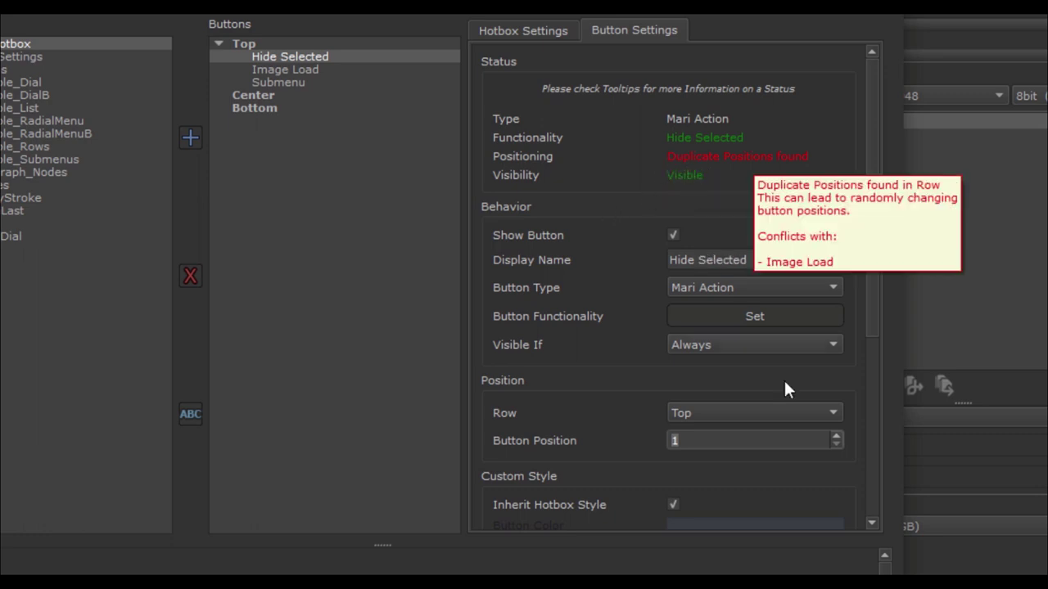
left_click(836, 436)
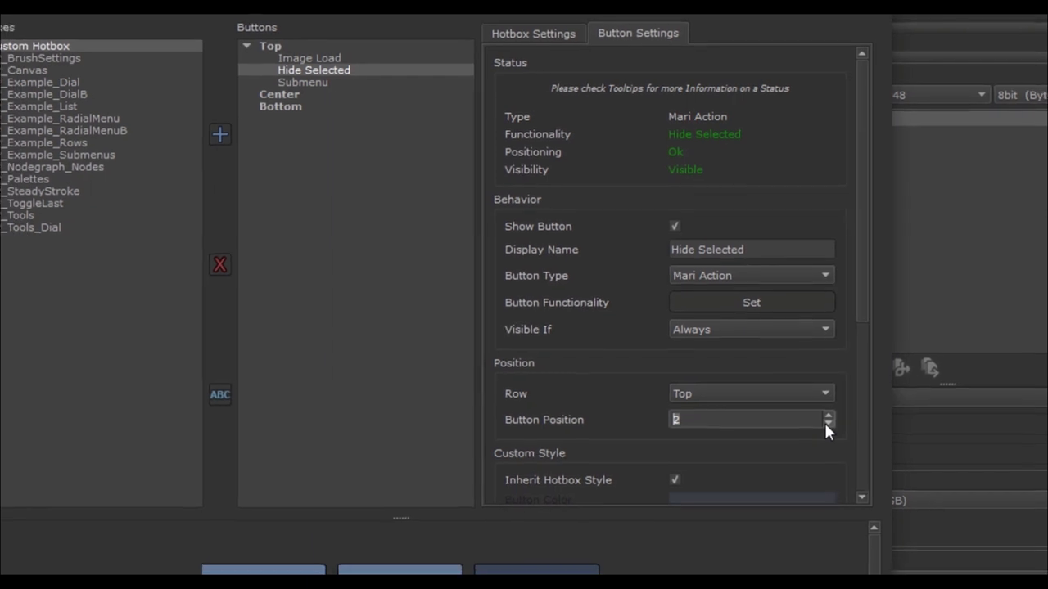
left_click(828, 424)
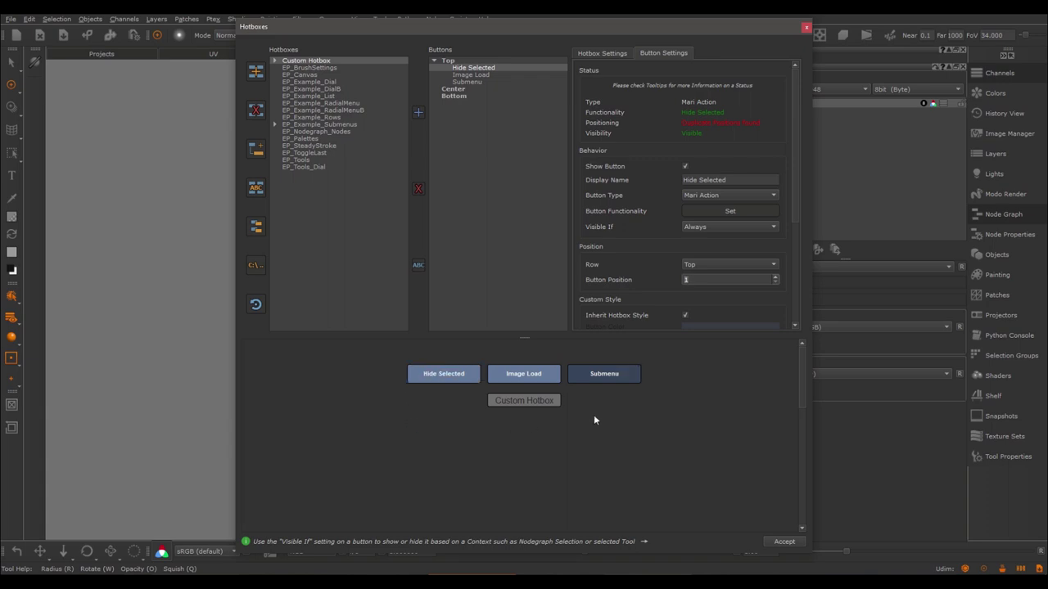
Step: Try overriding the Hide Selected button's inherited style with green button color #1b9a15, then turn Inherit Hotbox Style back on
scroll(653, 219, "down", 5)
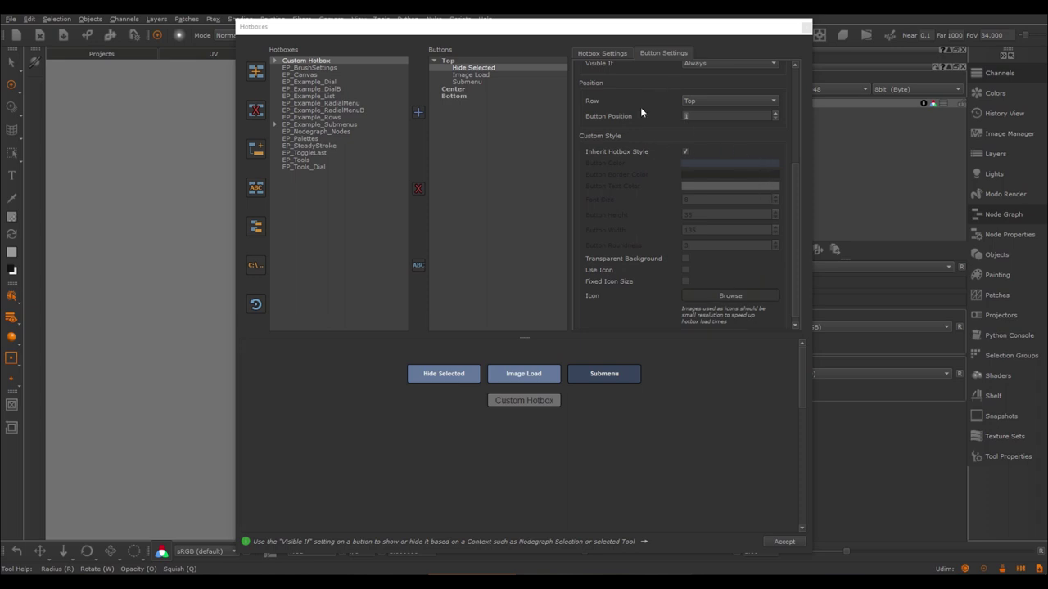
left_click(612, 54)
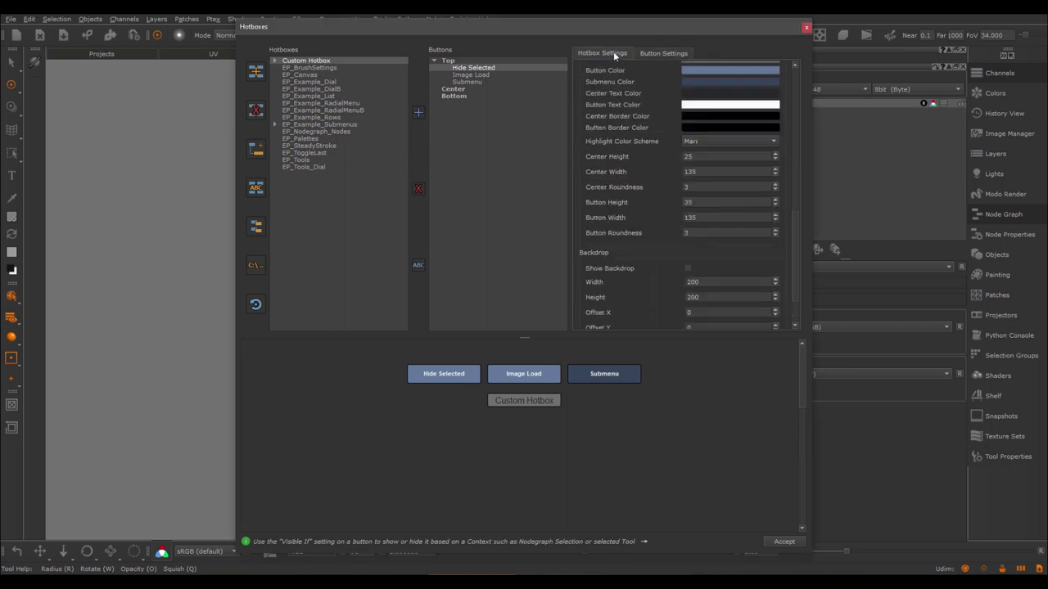
left_click(664, 53)
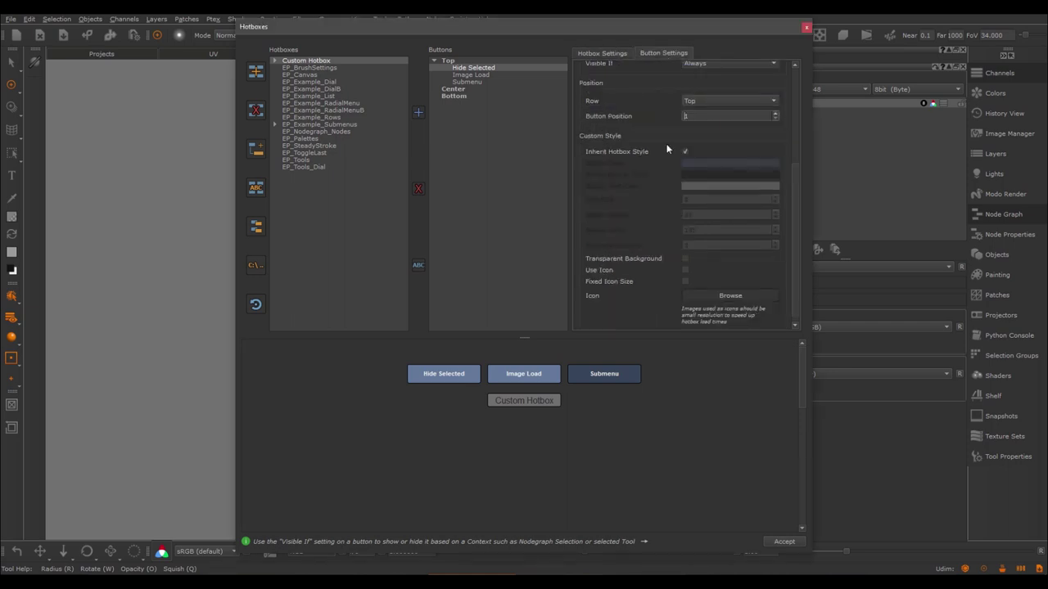
left_click(686, 151)
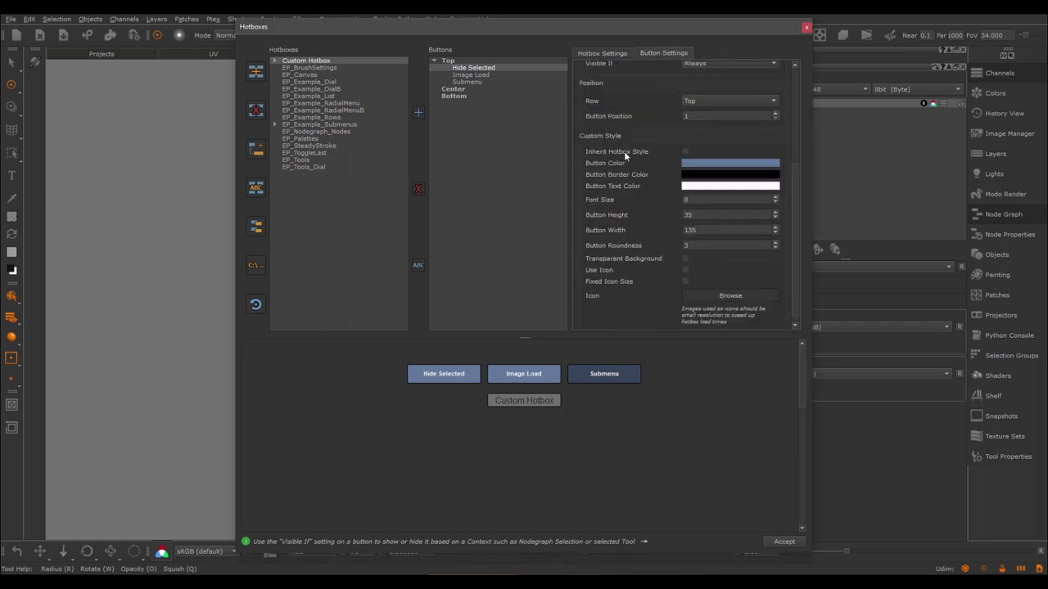
left_click(700, 163)
left_click(597, 205)
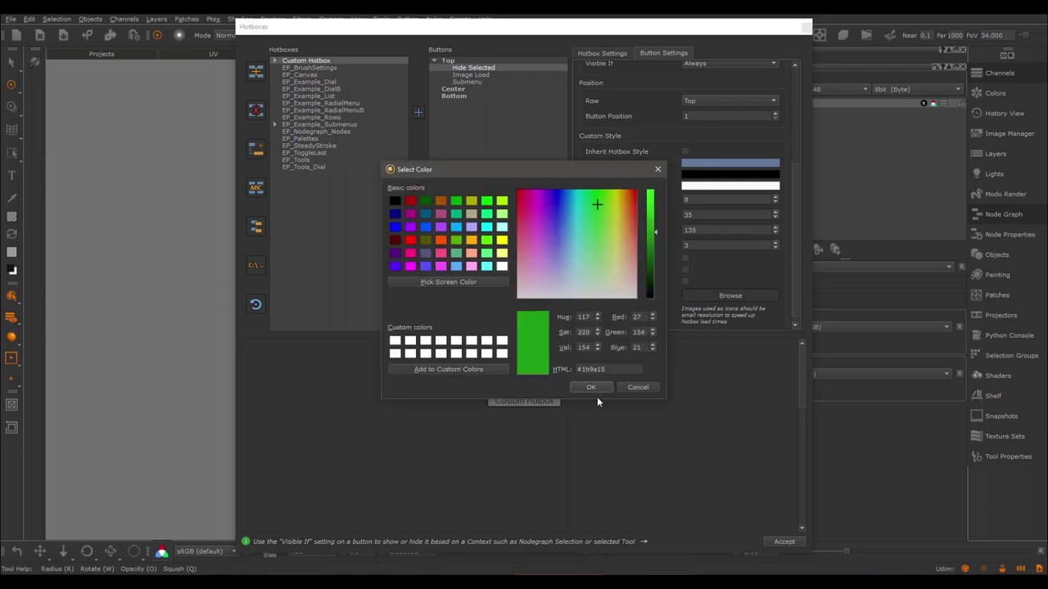
left_click(591, 387)
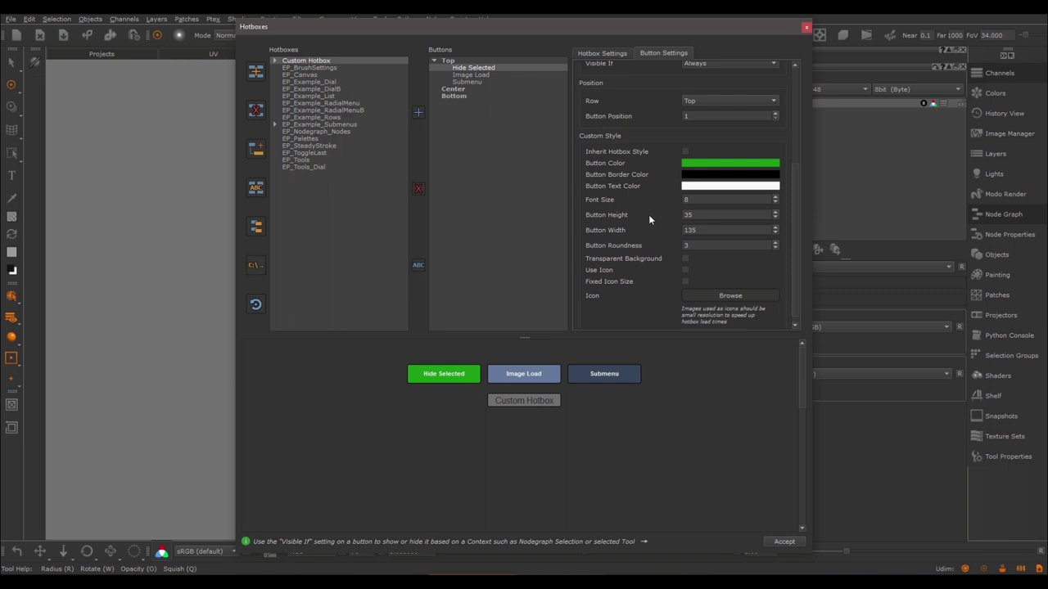
left_click(685, 152)
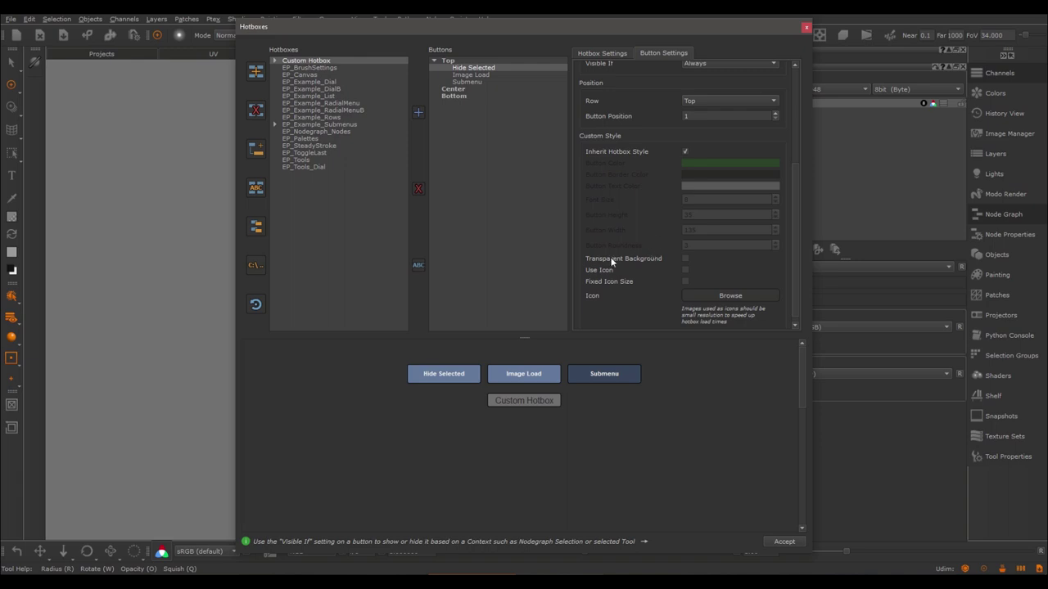
Step: Give the Hide Selected button the icon thumbnailFromFile.png, with Use Icon, Transparent Background and Fixed Icon Size enabled
left_click(685, 259)
left_click(685, 259)
left_click(709, 297)
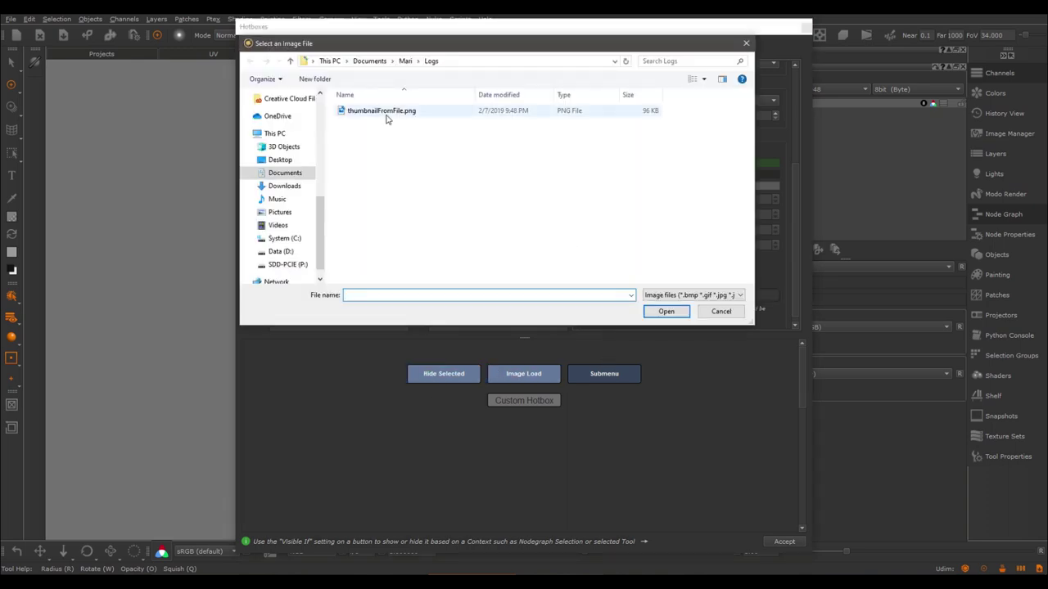
double_click(385, 112)
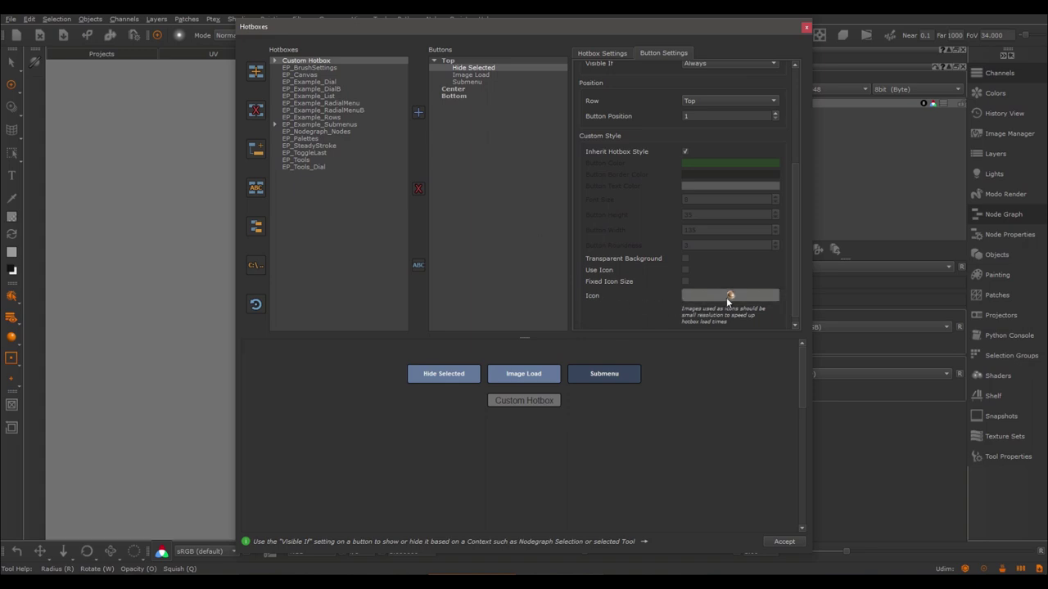
left_click(686, 269)
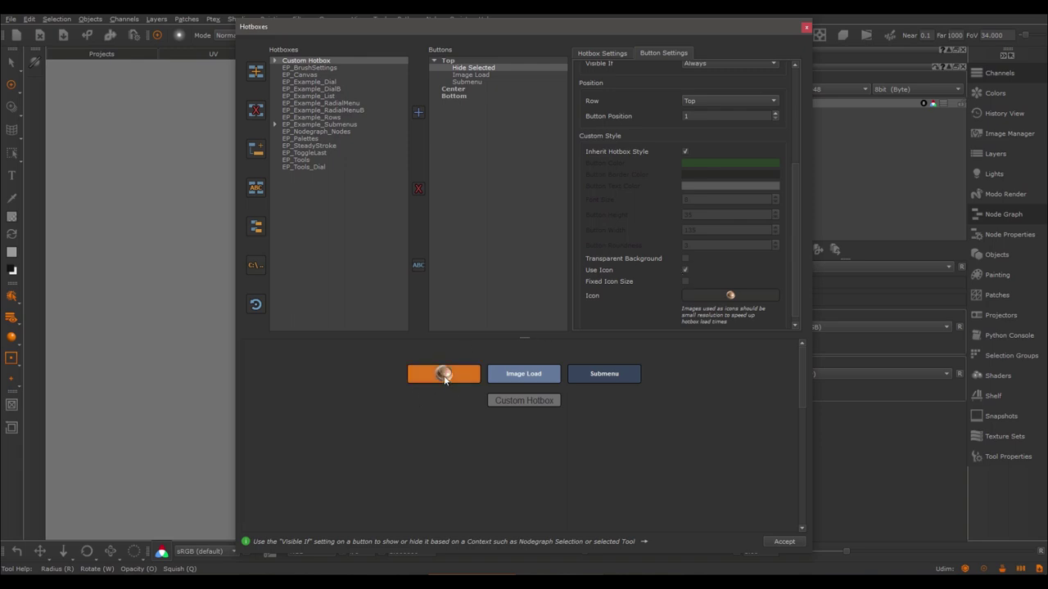
left_click(685, 259)
left_click(685, 282)
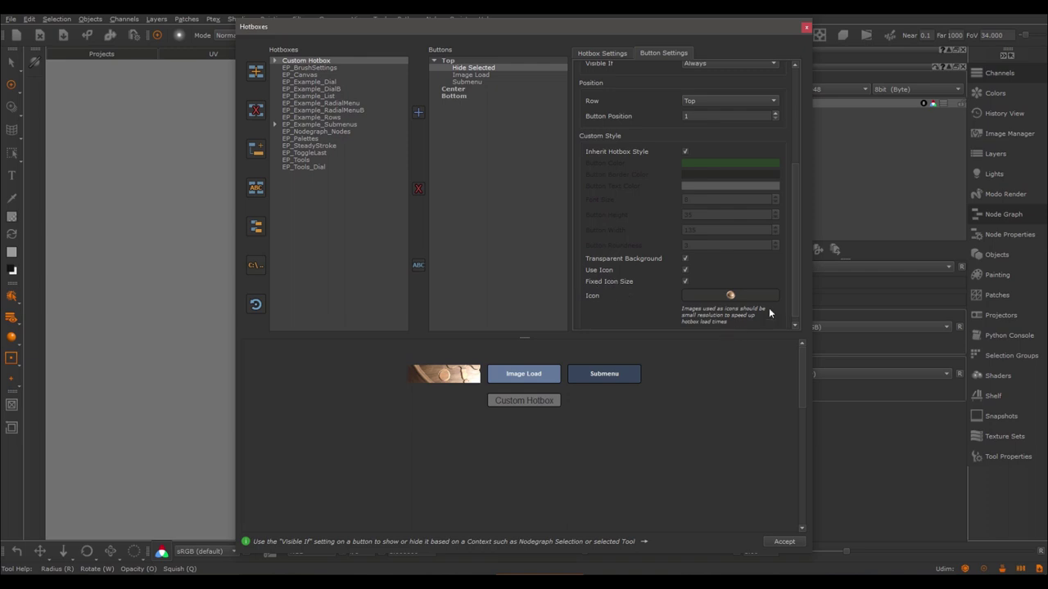
left_click(720, 295)
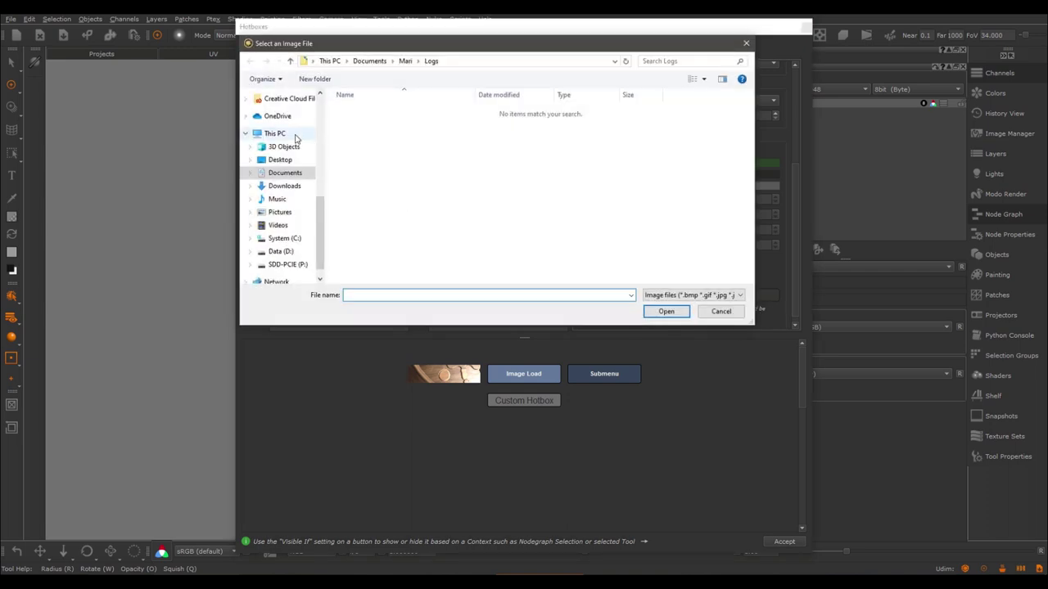
scroll(293, 122, "up", 1)
left_click(295, 109)
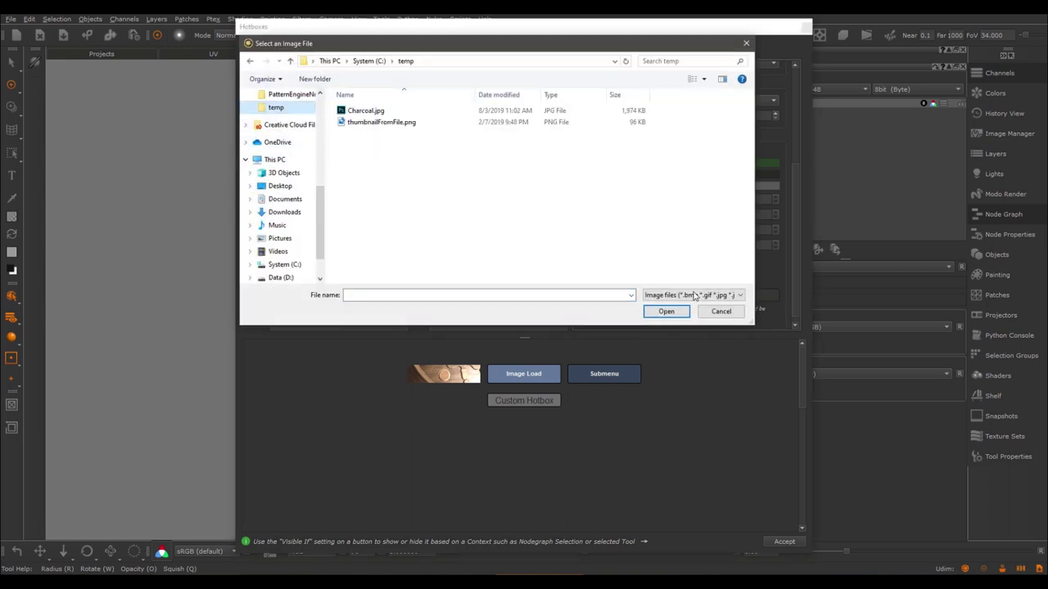
left_click(720, 312)
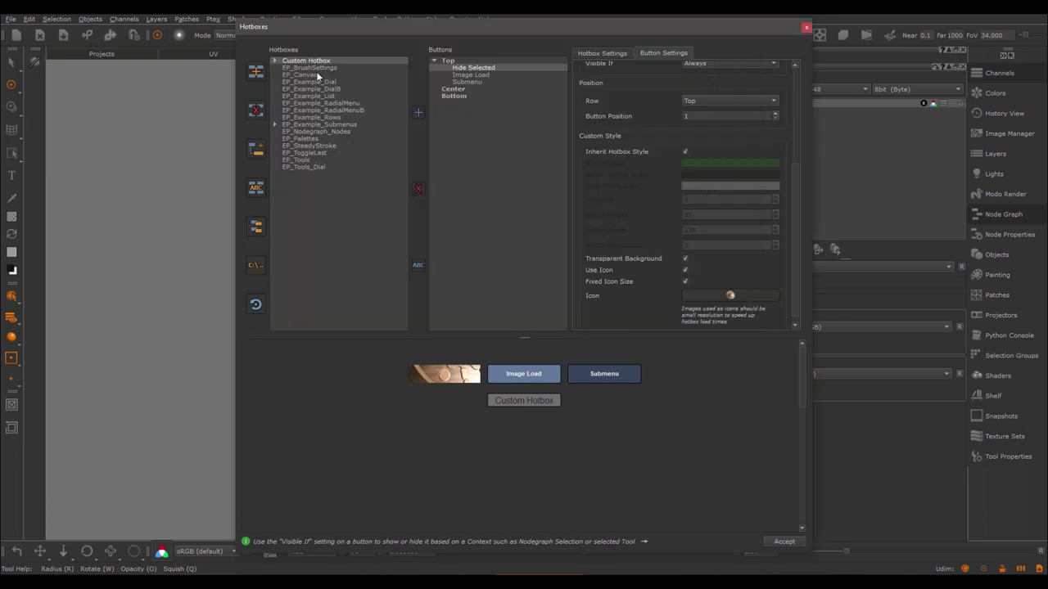
Step: Open the hotbox save location in File Explorer and go into the Custom Hotbox folder
left_click(257, 266)
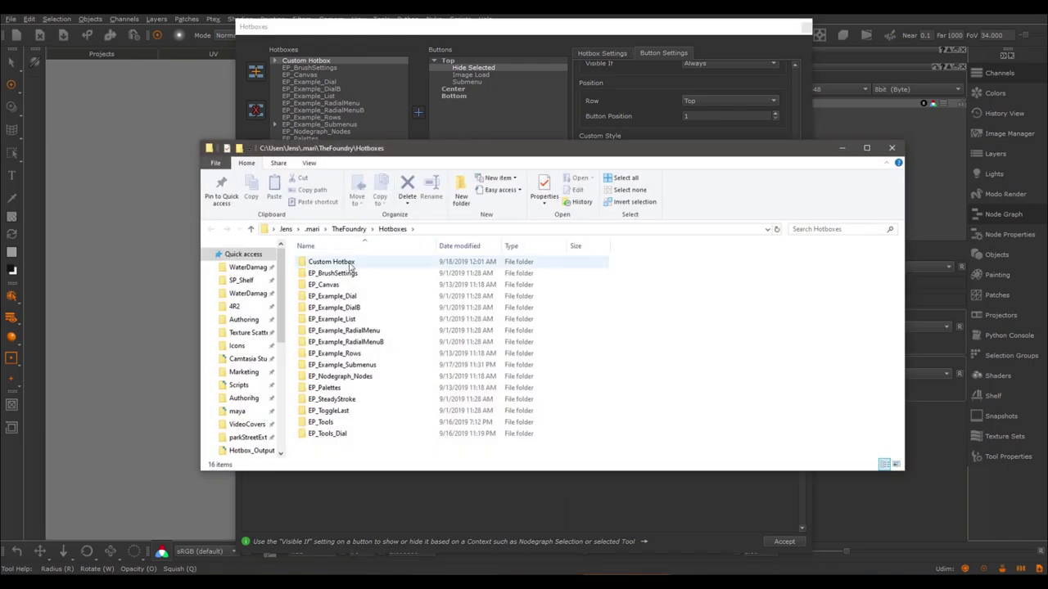
left_click(331, 262)
double_click(332, 262)
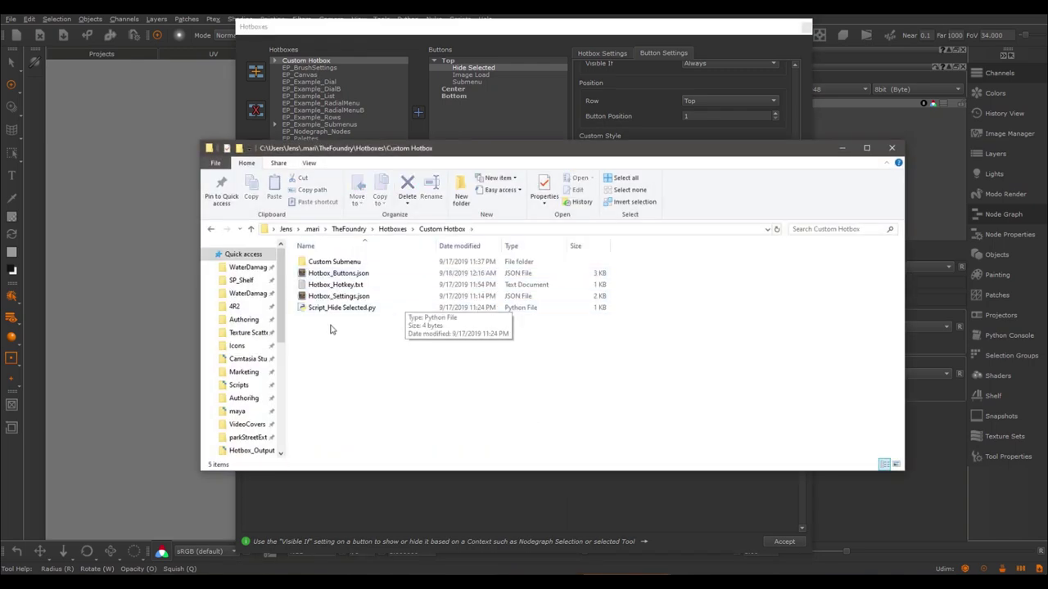
Step: Copy thumbnailFromFile.png from C:\temp into the Custom Hotbox folder and minimize File Explorer
scroll(260, 408, "down", 2)
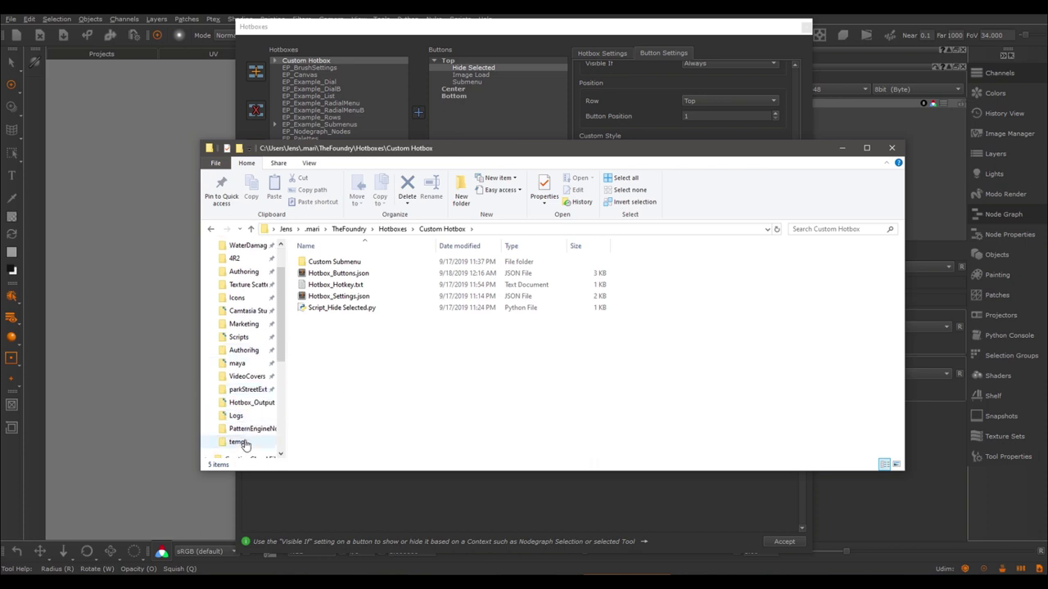
left_click(237, 442)
left_click(334, 276)
scroll(262, 328, "up", 3)
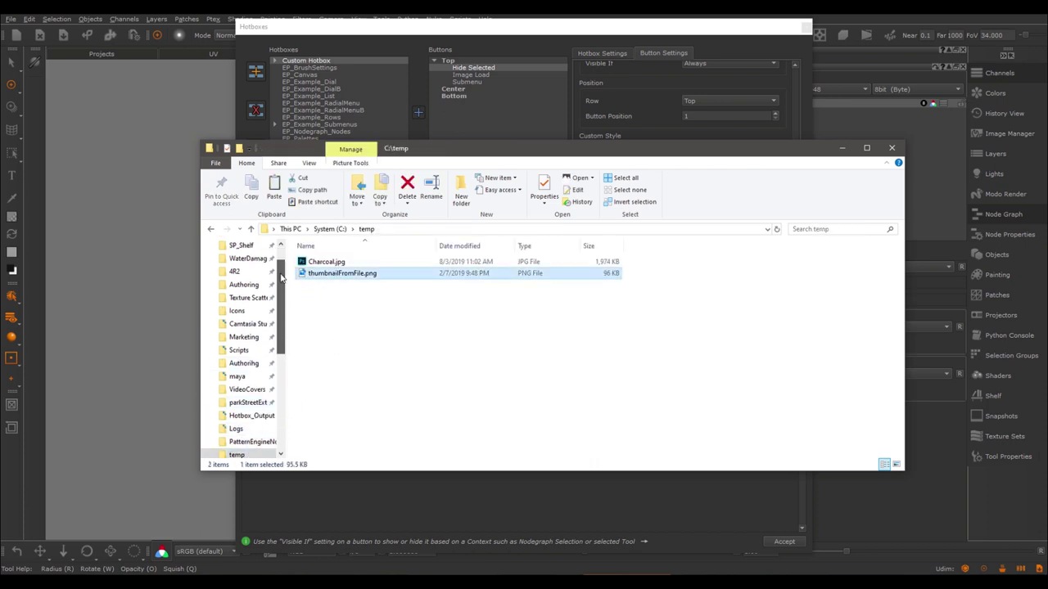
left_click(211, 229)
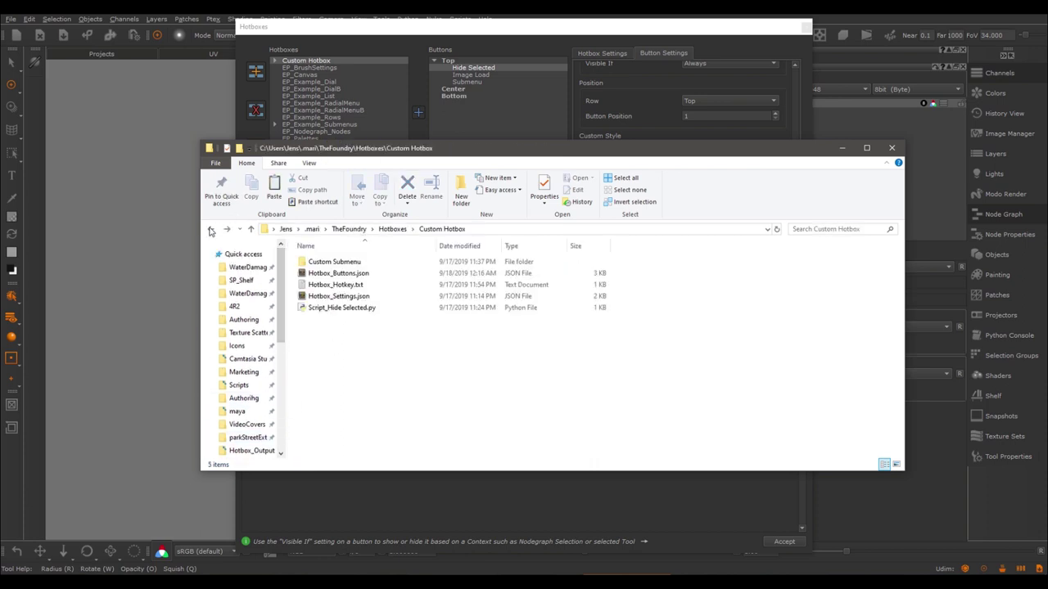
key("ctrl+v")
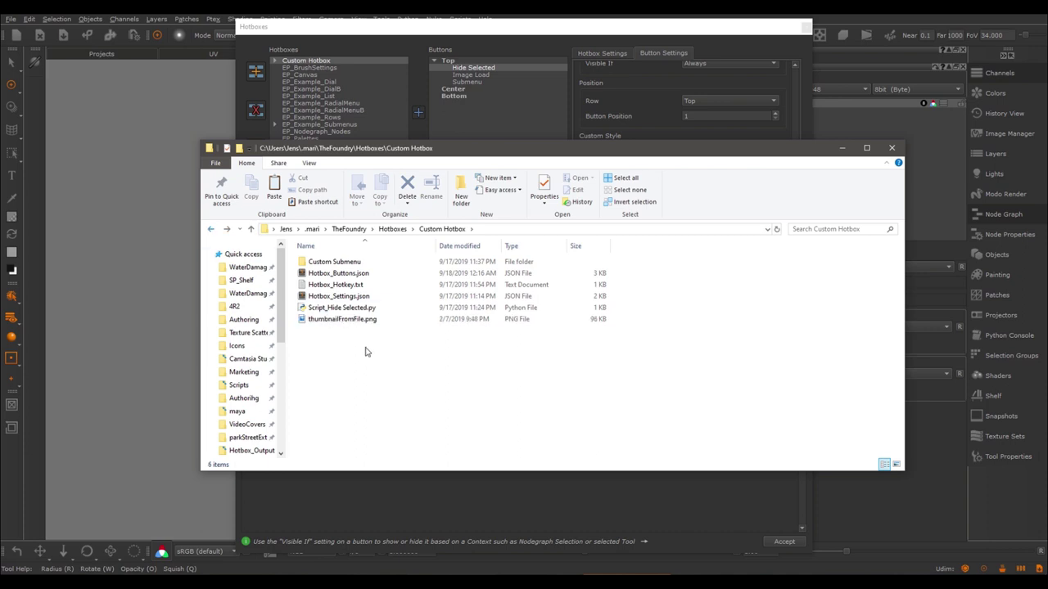
left_click(843, 147)
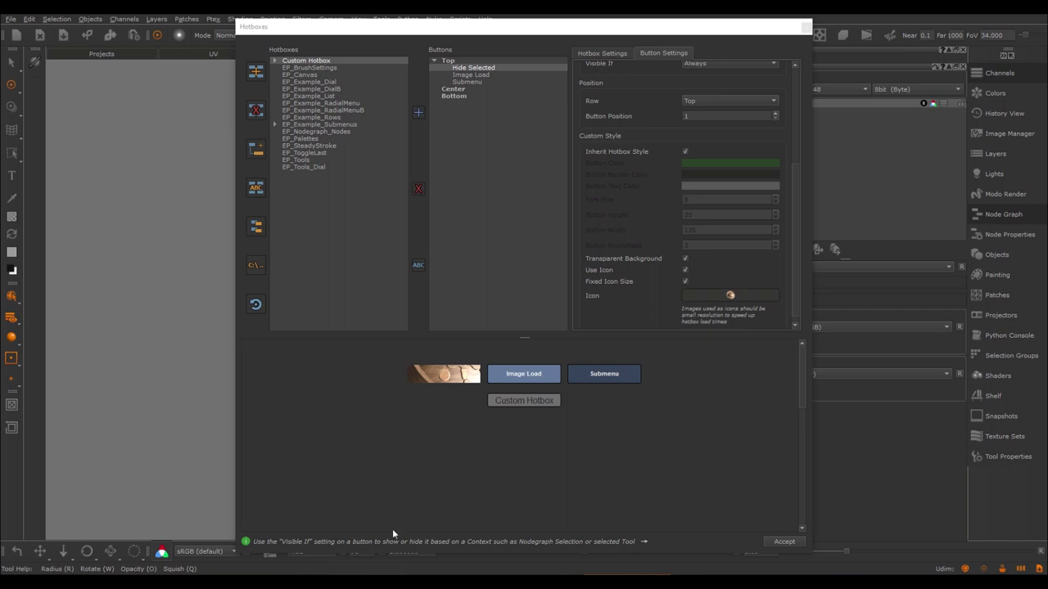
Step: Delete the original thumbnailFromFile.png from C:\temp in File Explorer and close that window
key("alt+Tab")
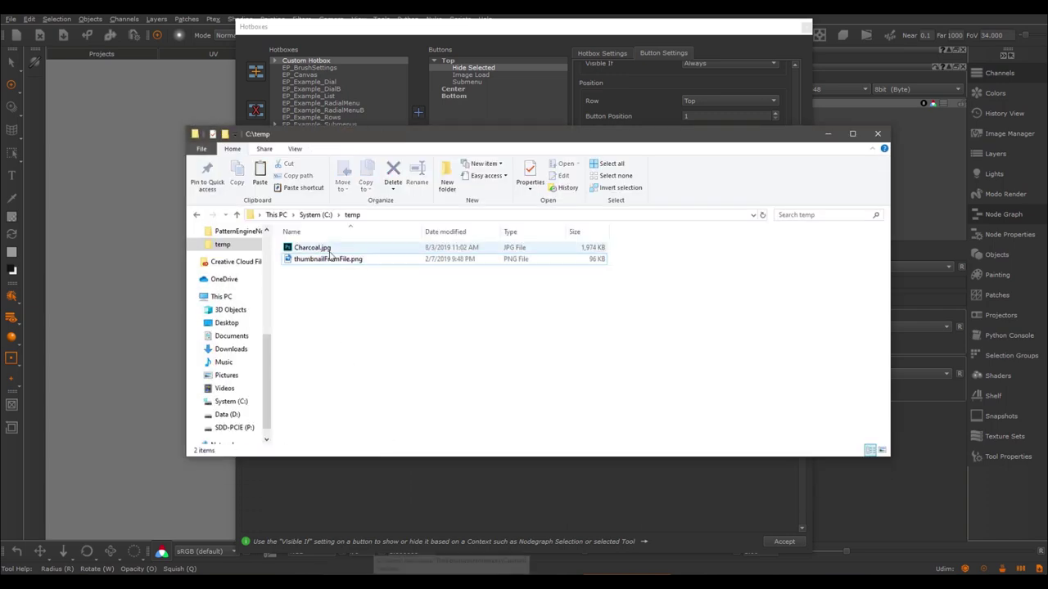
left_click(328, 260)
key("Delete")
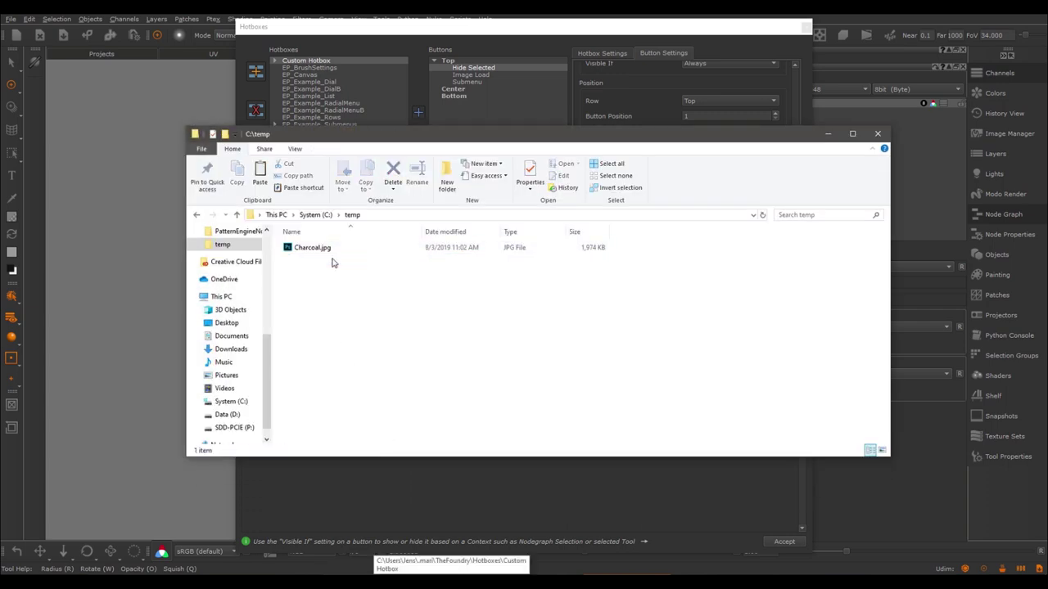
left_click(878, 134)
Step: Close and reopen the Hotboxes editor, then select the Hide Selected button of Custom Hotbox
left_click(806, 28)
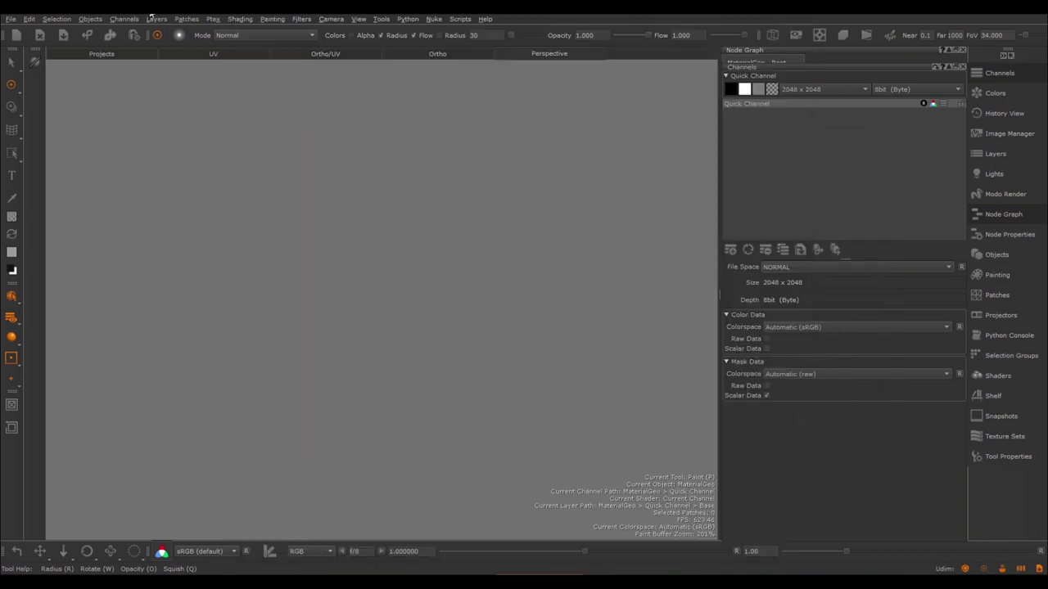
left_click(28, 18)
left_click(57, 69)
left_click(308, 61)
left_click(466, 68)
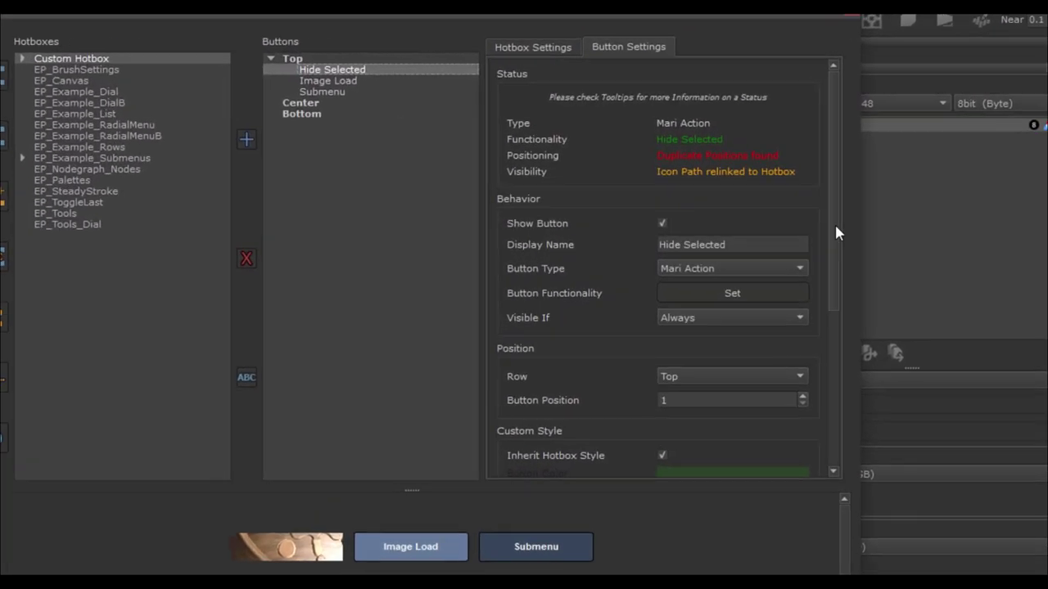
Step: Check the Hide Selected button's Visibility status and read the tooltip about its icon path
mouse_move(803, 187)
left_mouse_down()
mouse_move(805, 255)
mouse_move(800, 181)
left_mouse_up()
left_click_drag(858, 258, 864, 224)
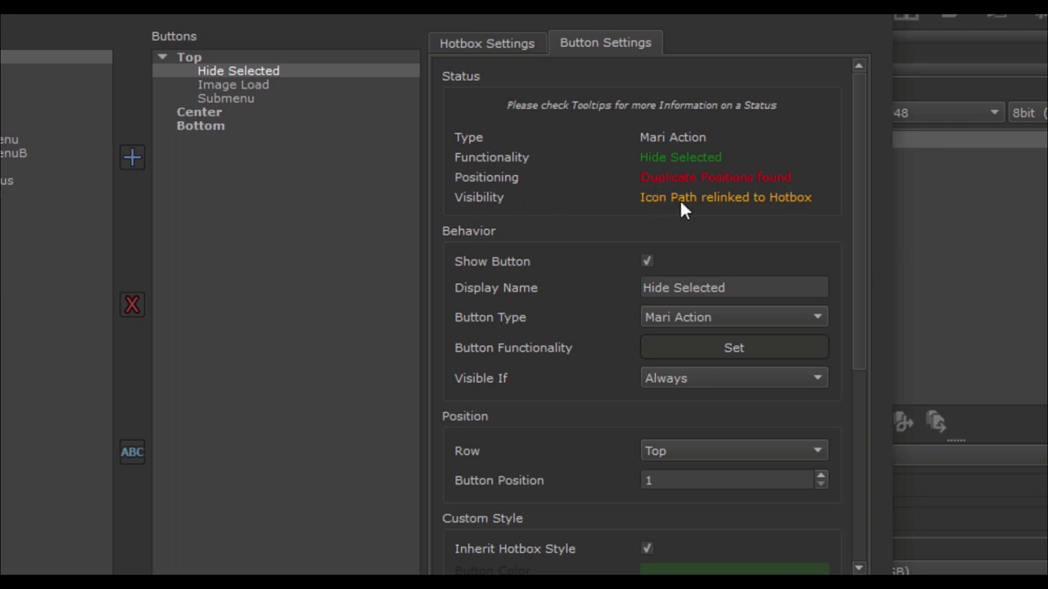
mouse_move(686, 203)
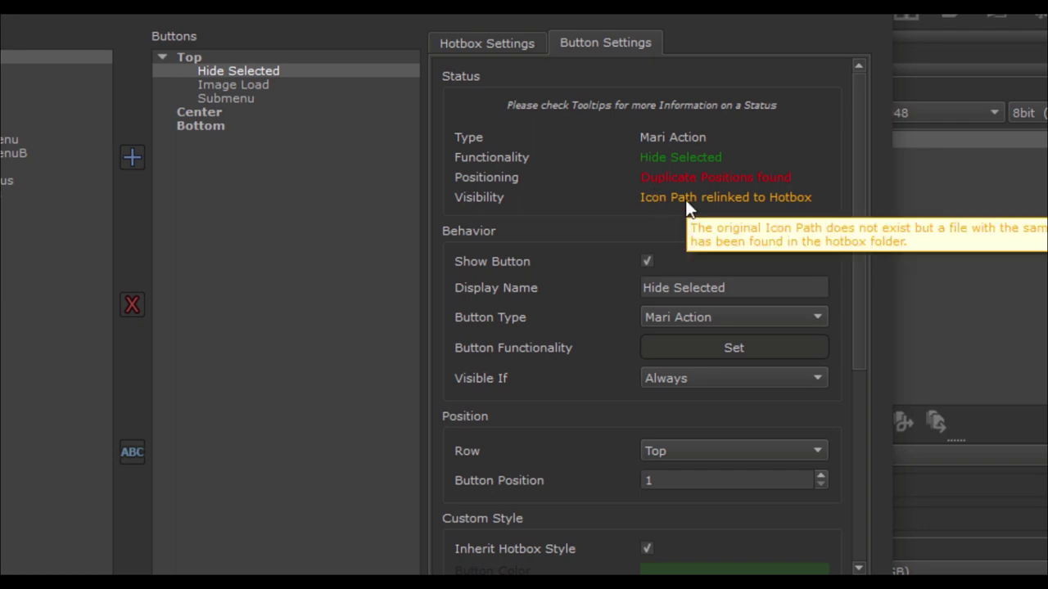
Step: Browse for a new icon for the Hide Selected button in C:\Program Files\Mari4.6v1.000139a\Bundle\Media\Icons
left_click_drag(857, 215, 848, 431)
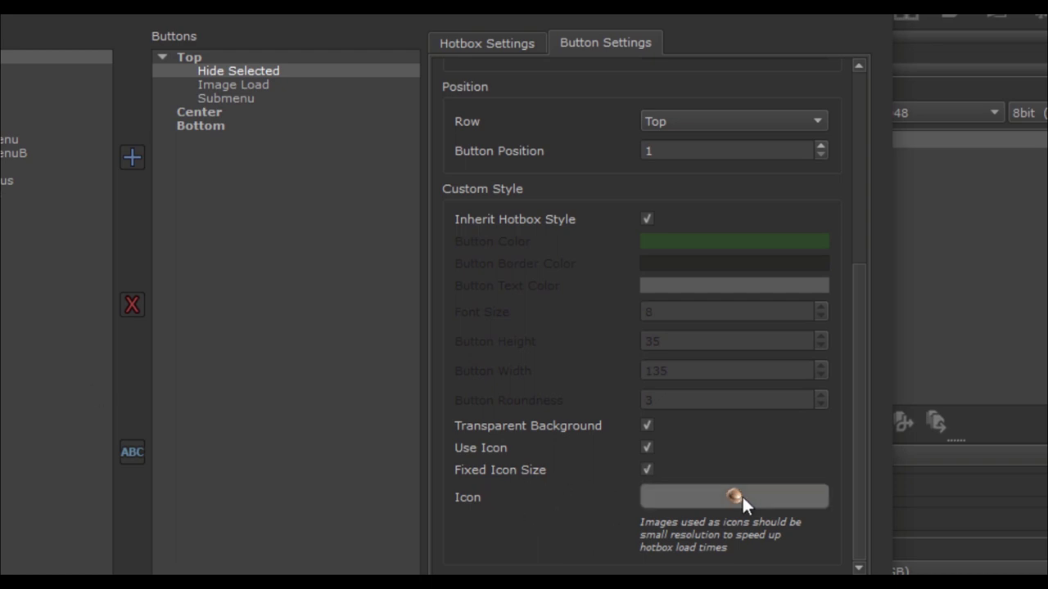
mouse_move(769, 495)
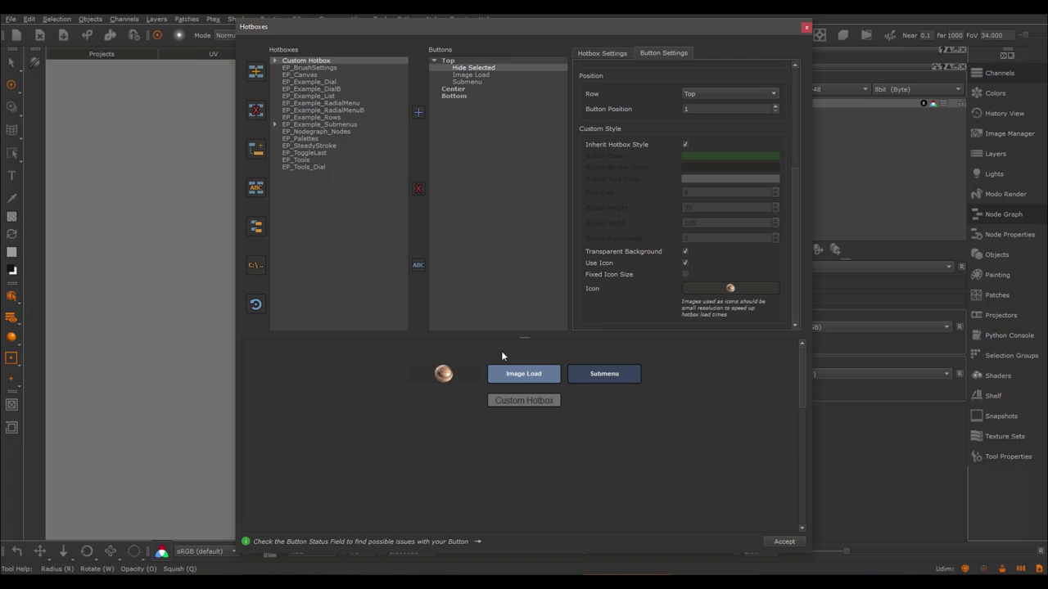
left_click(734, 289)
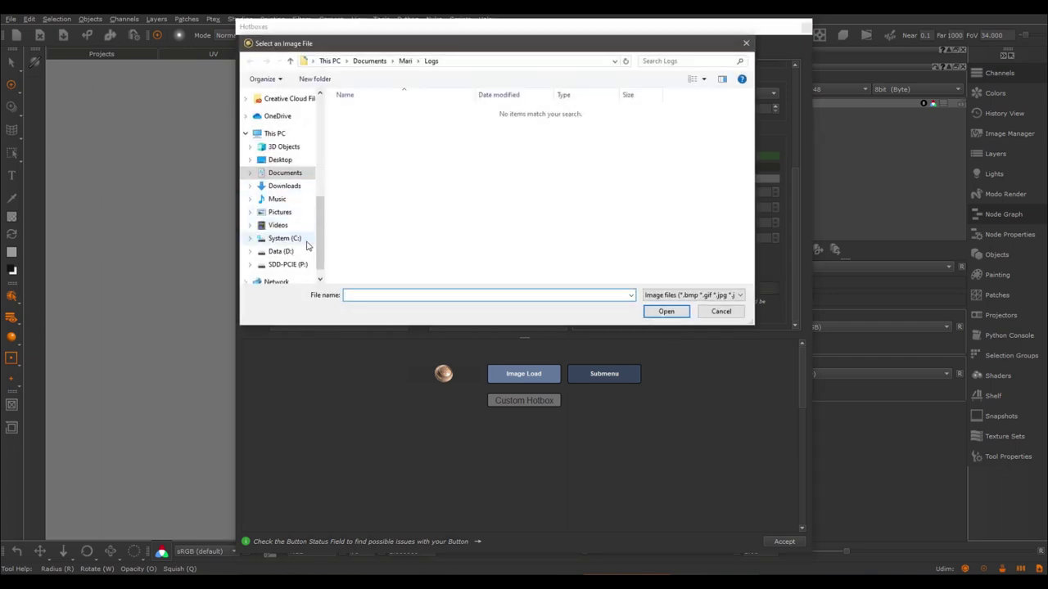
left_click(284, 222)
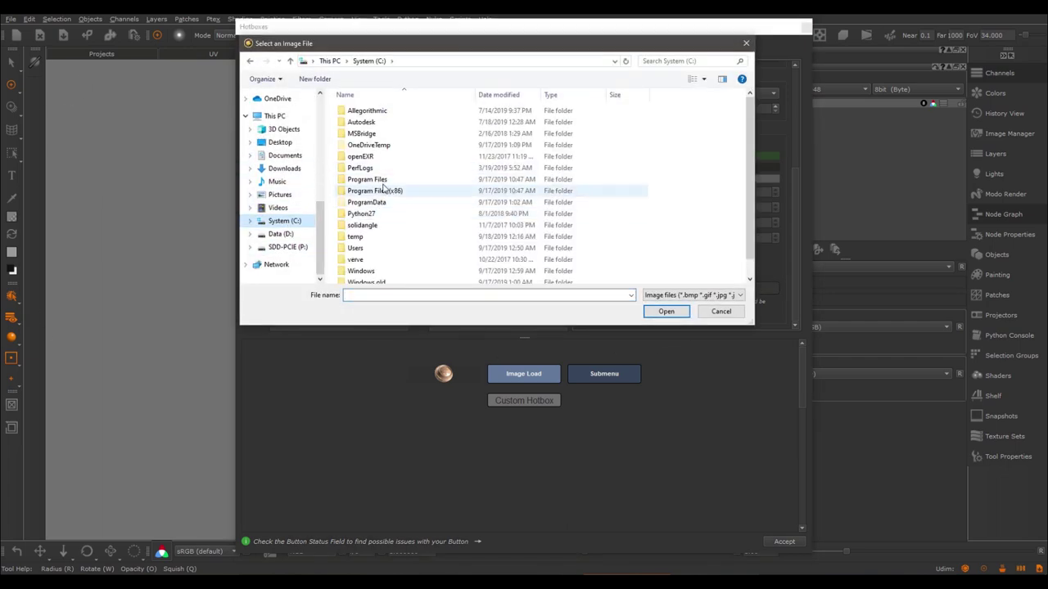
double_click(385, 191)
scroll(385, 192, "down", 3)
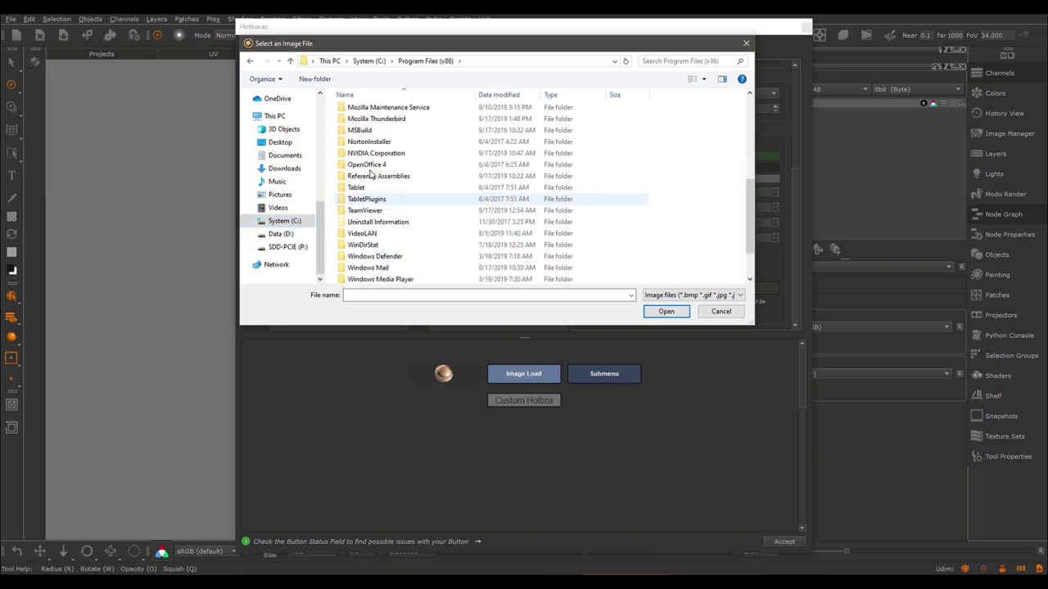
left_click(370, 61)
double_click(379, 180)
scroll(392, 181, "down", 6)
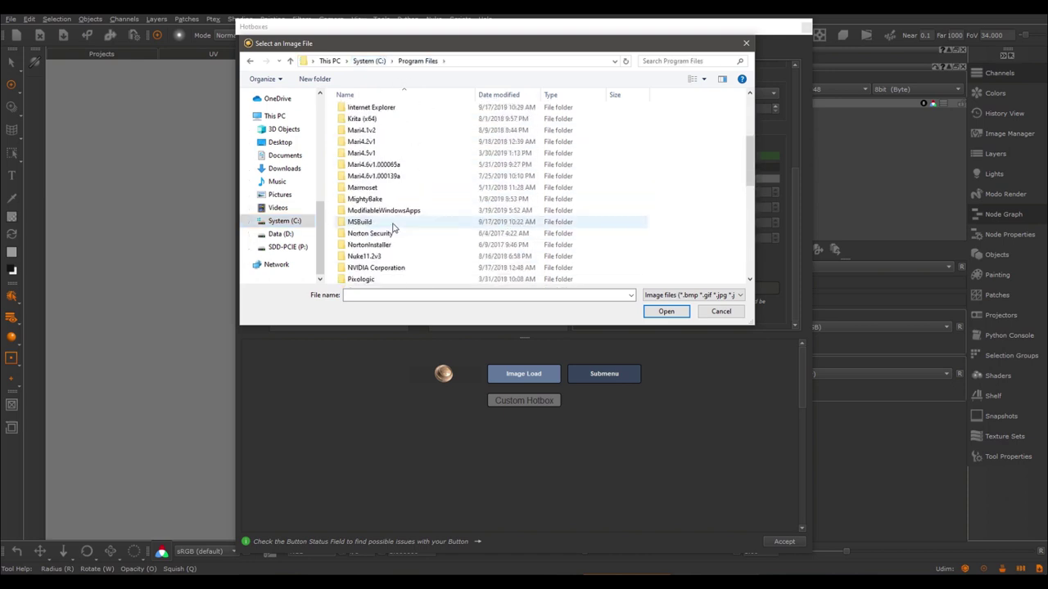
double_click(391, 179)
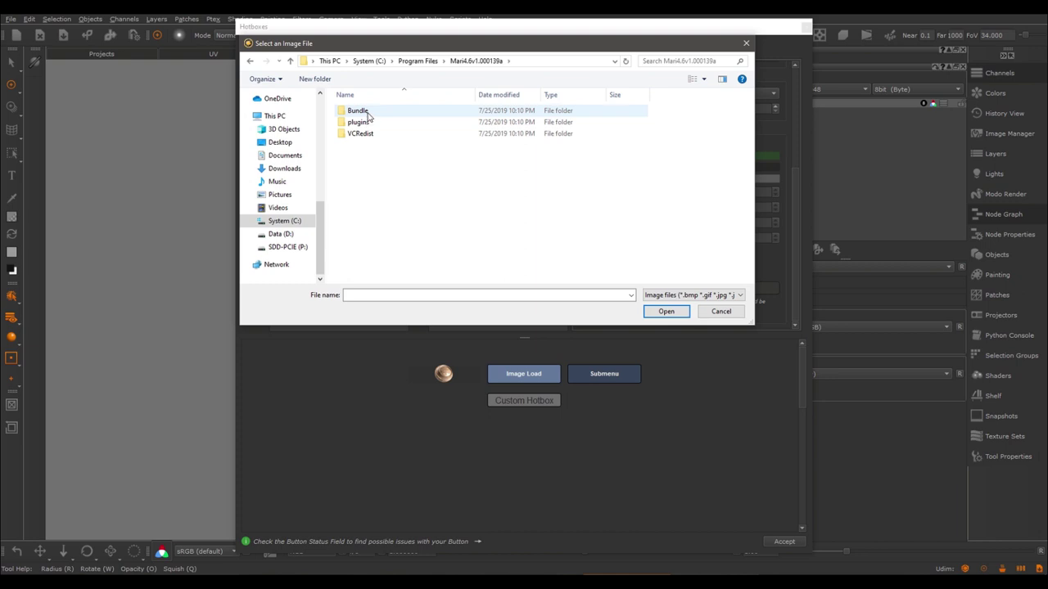
double_click(365, 112)
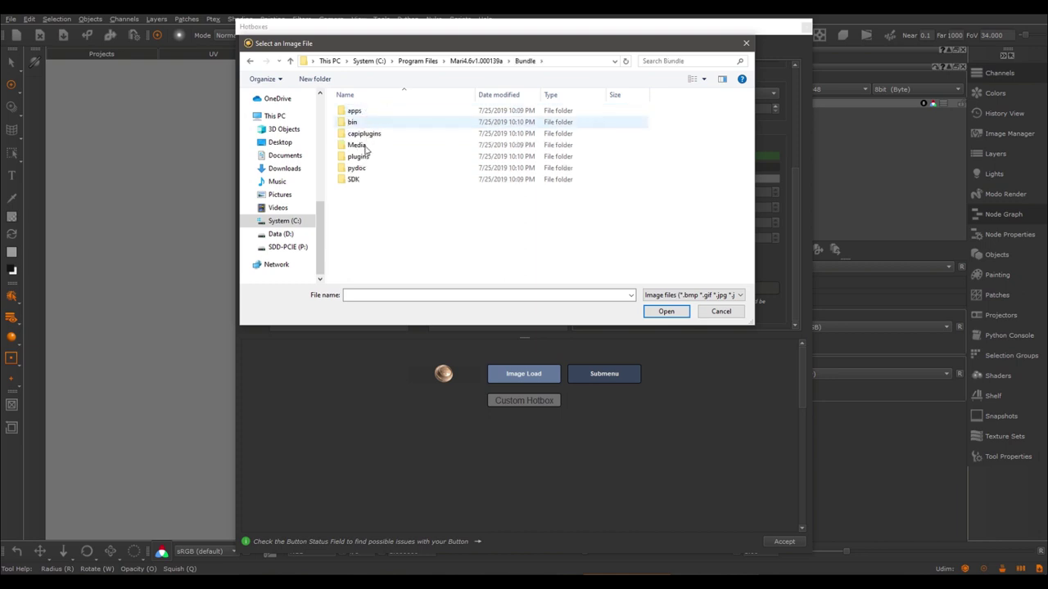
double_click(358, 145)
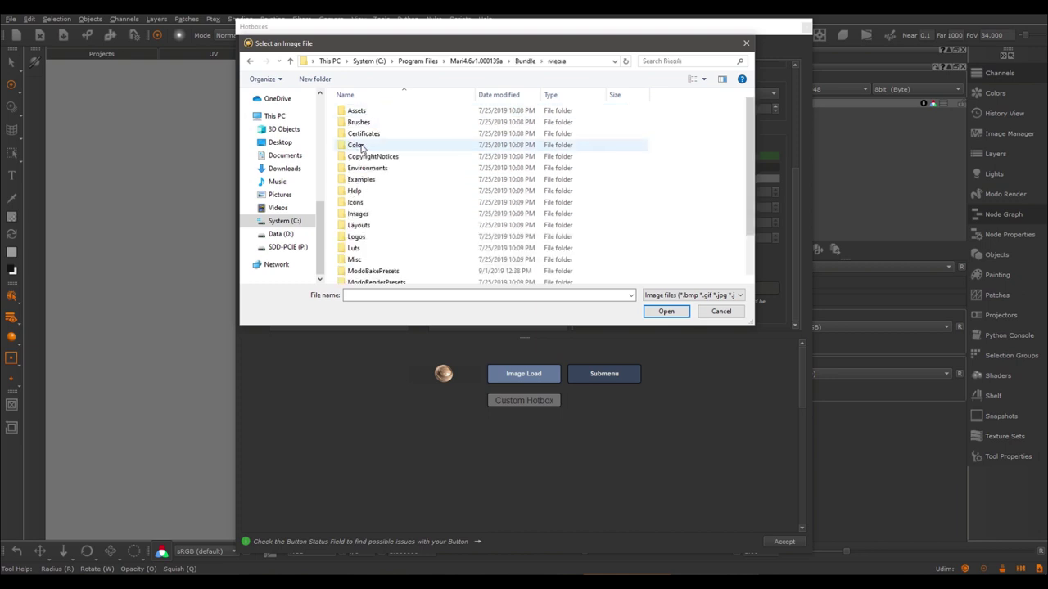
double_click(355, 202)
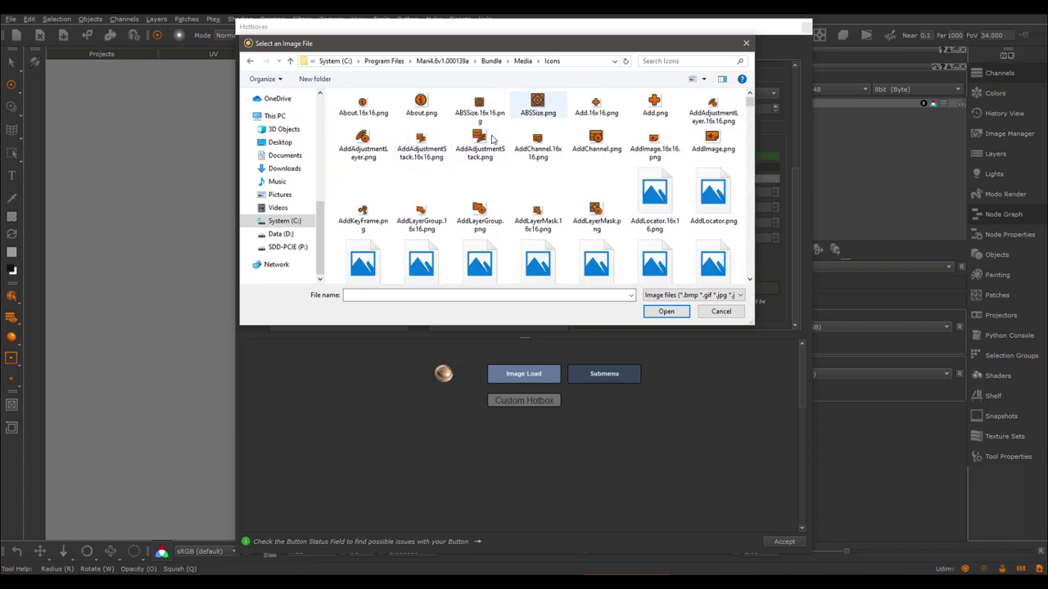
Step: Search the Icons folder for "hide", assign Hide.32x32.png as the Hide Selected button's icon and check its stored path
left_click(676, 60)
type("hide")
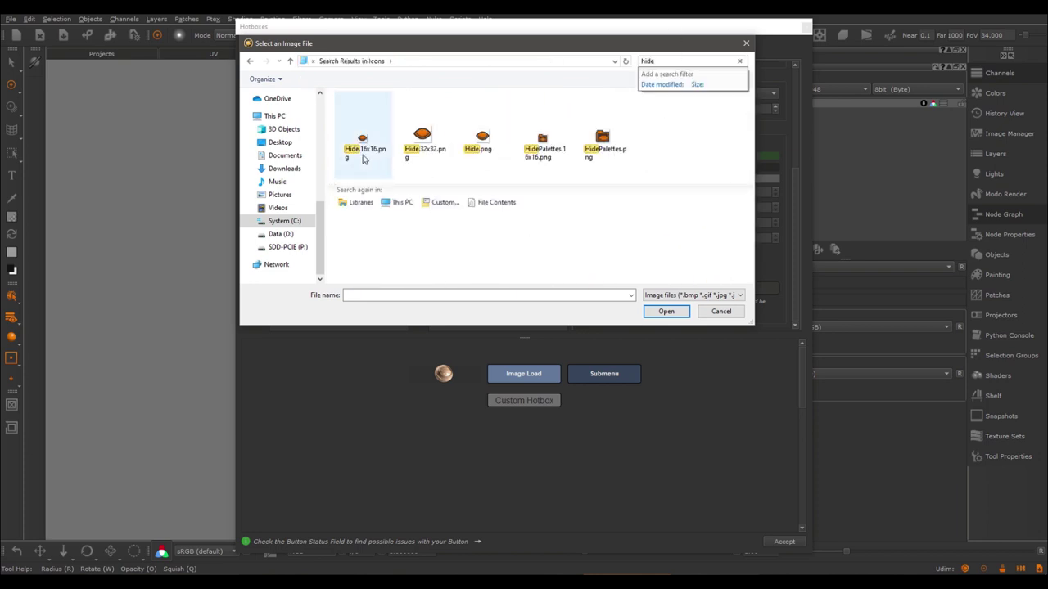
left_click(427, 144)
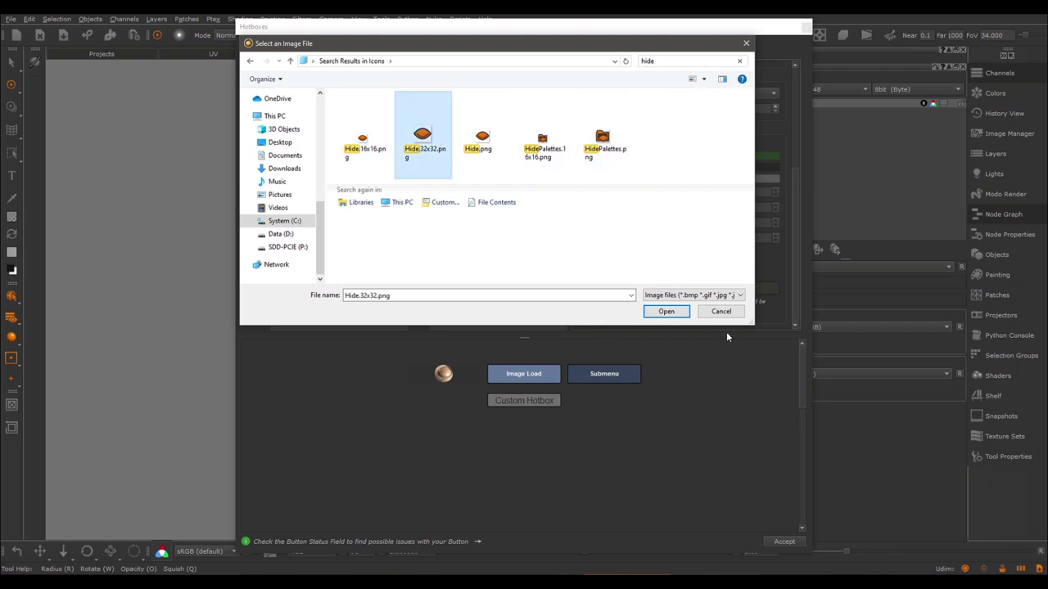
left_click(666, 311)
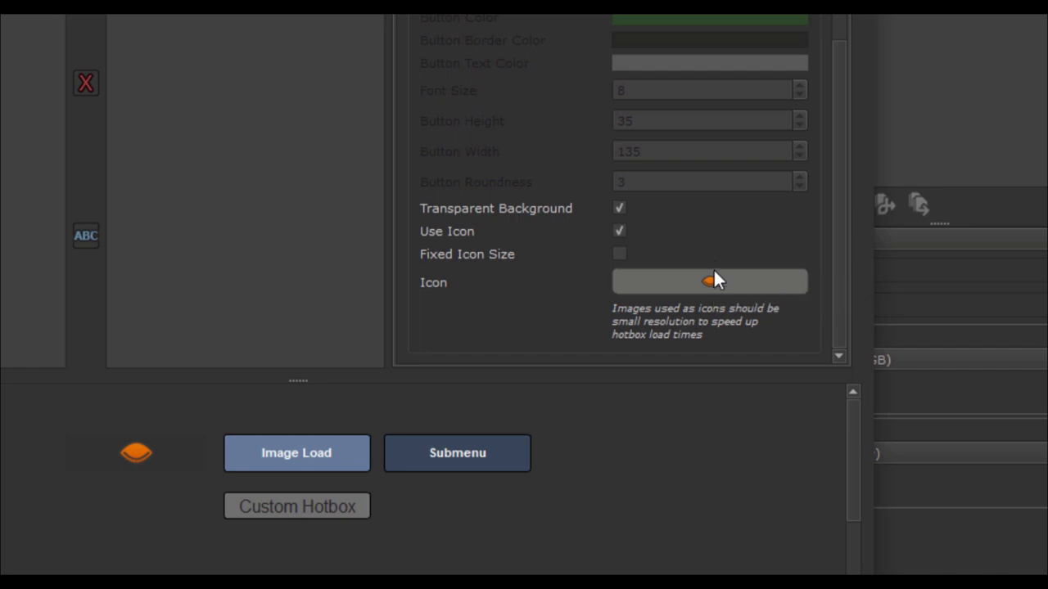
left_click(723, 274)
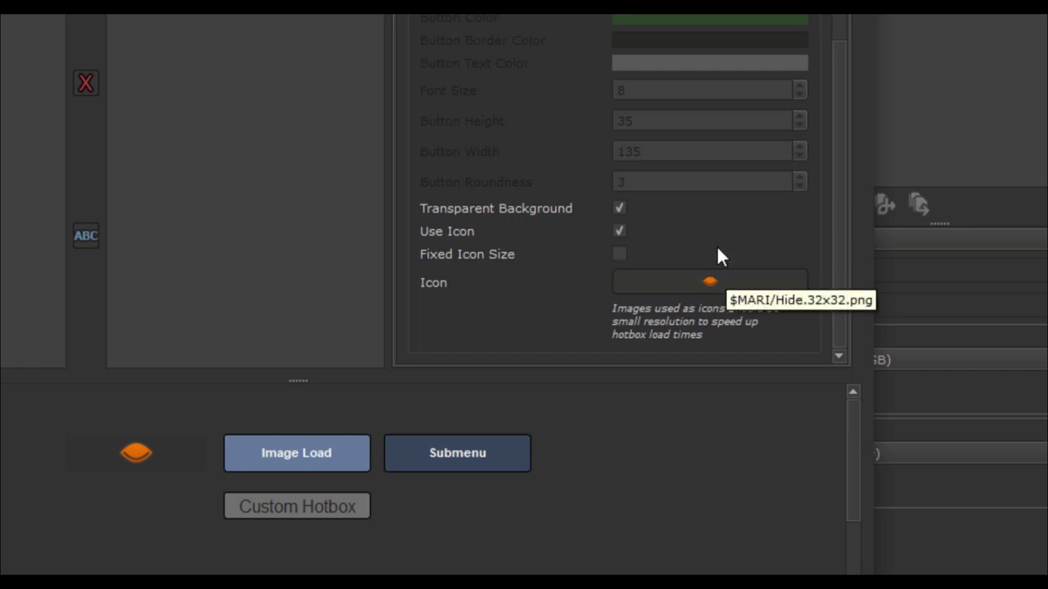
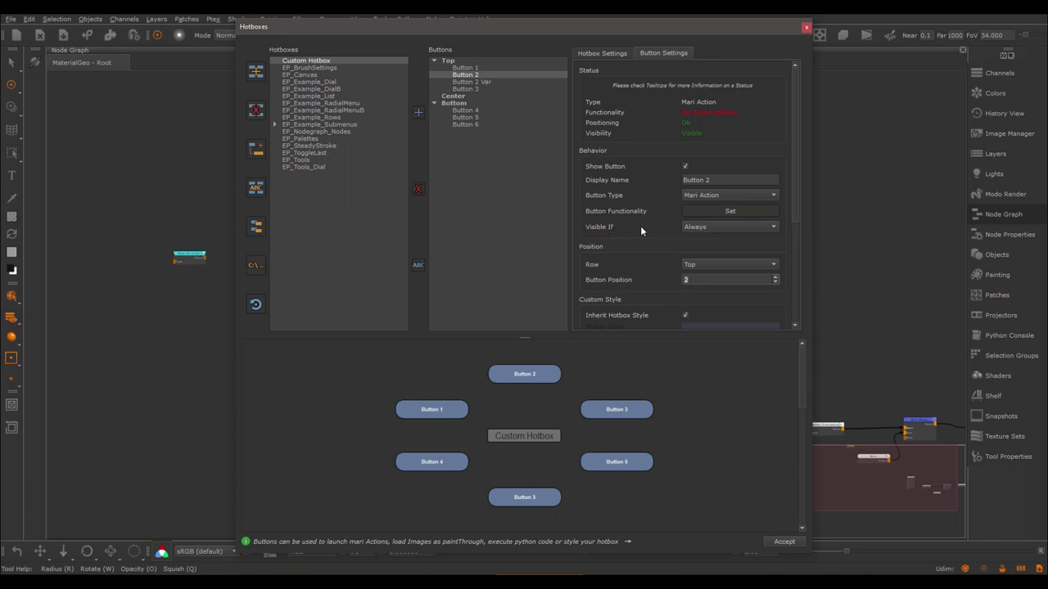
Step: Set Button 2's Visible If option to Matches Context and check its Visibility status
left_click(717, 226)
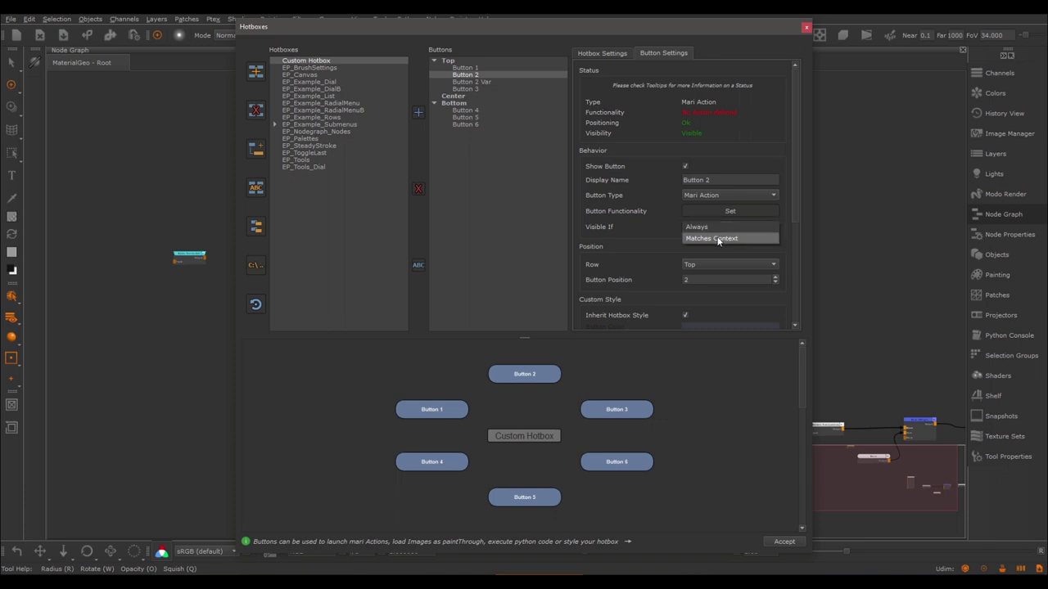
left_click(718, 239)
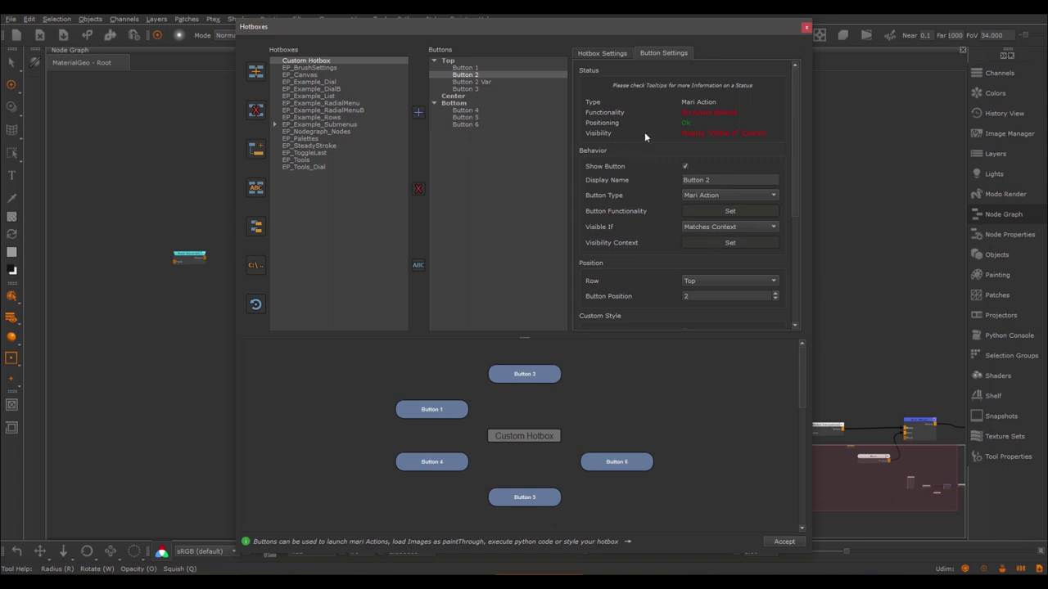
mouse_move(725, 133)
Step: Open Button 2's visibility context and try Nodegraph with Basic/Vector and the flag "Selection does not Contains Node(s).."
left_click(706, 244)
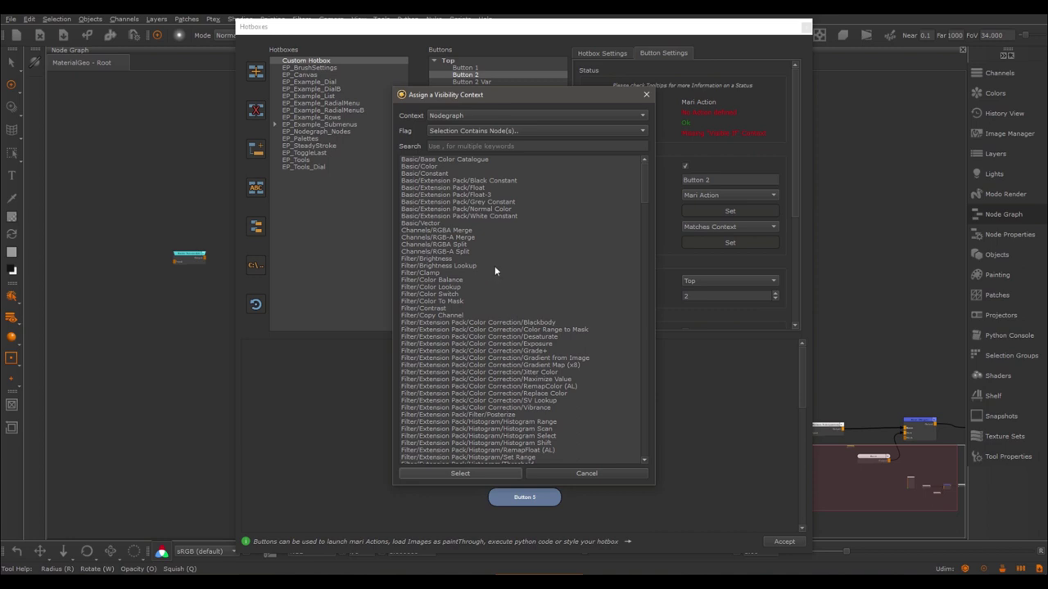
left_click(469, 117)
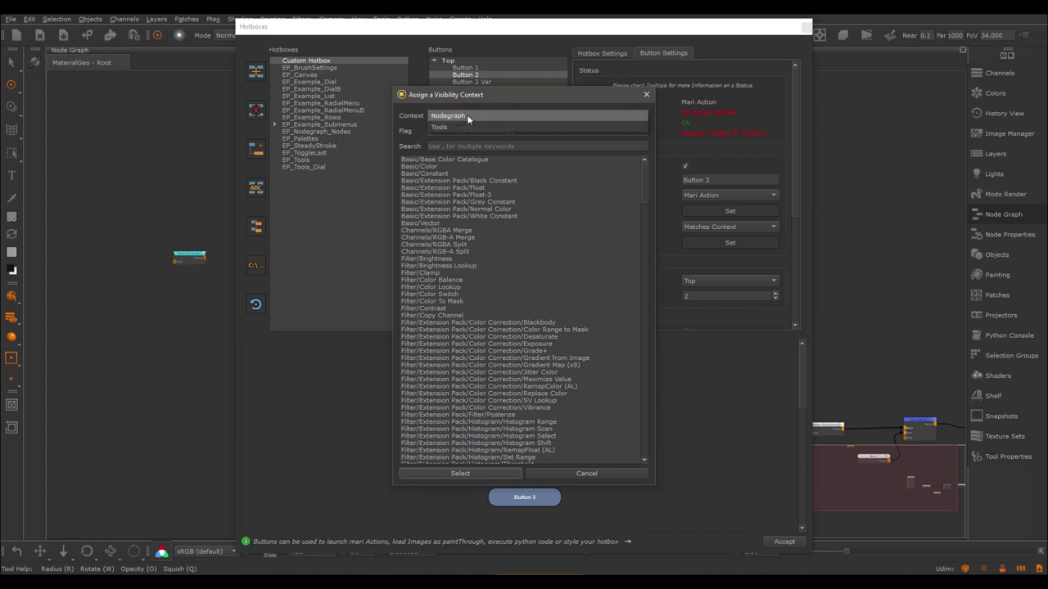
left_click(464, 126)
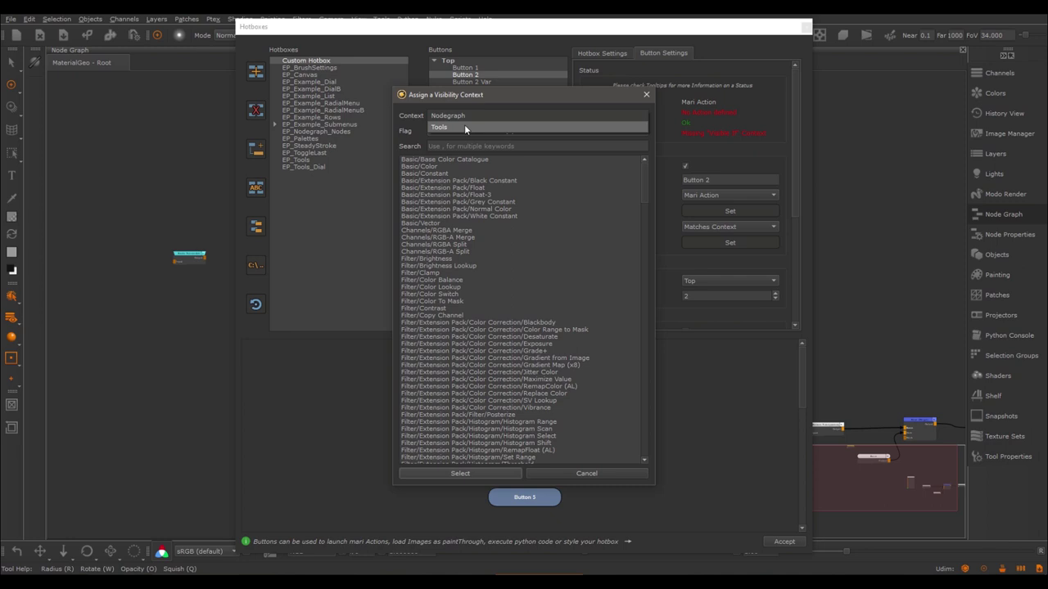
left_click(457, 114)
left_click(456, 105)
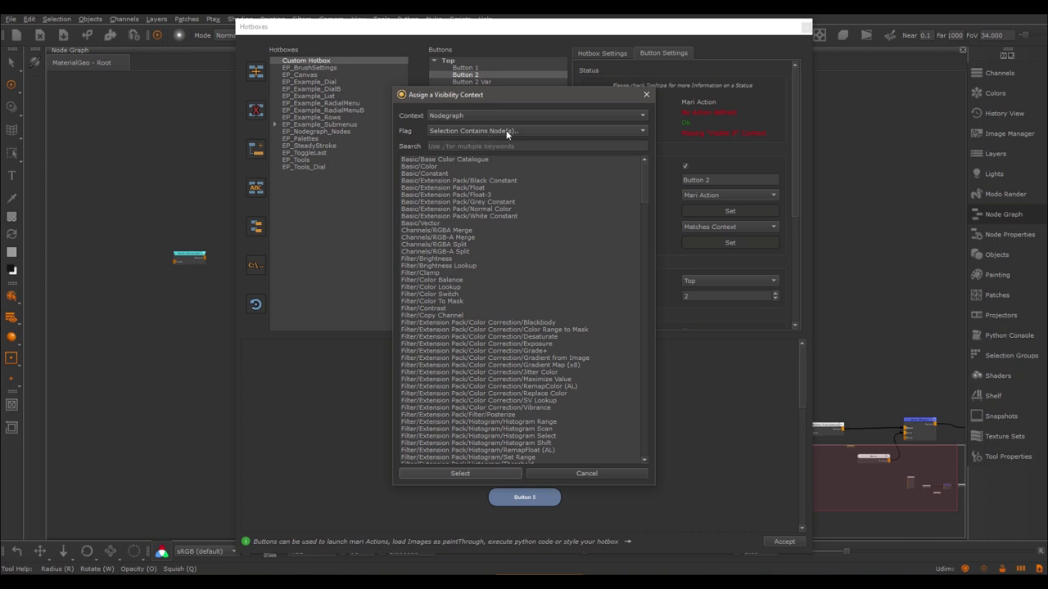
left_click(431, 224)
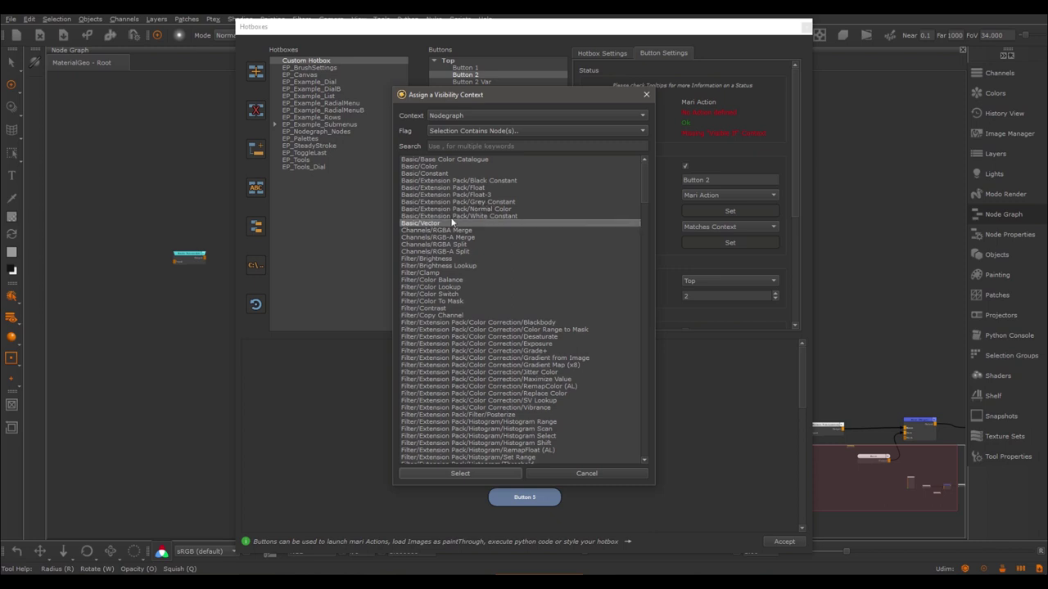
left_click(468, 131)
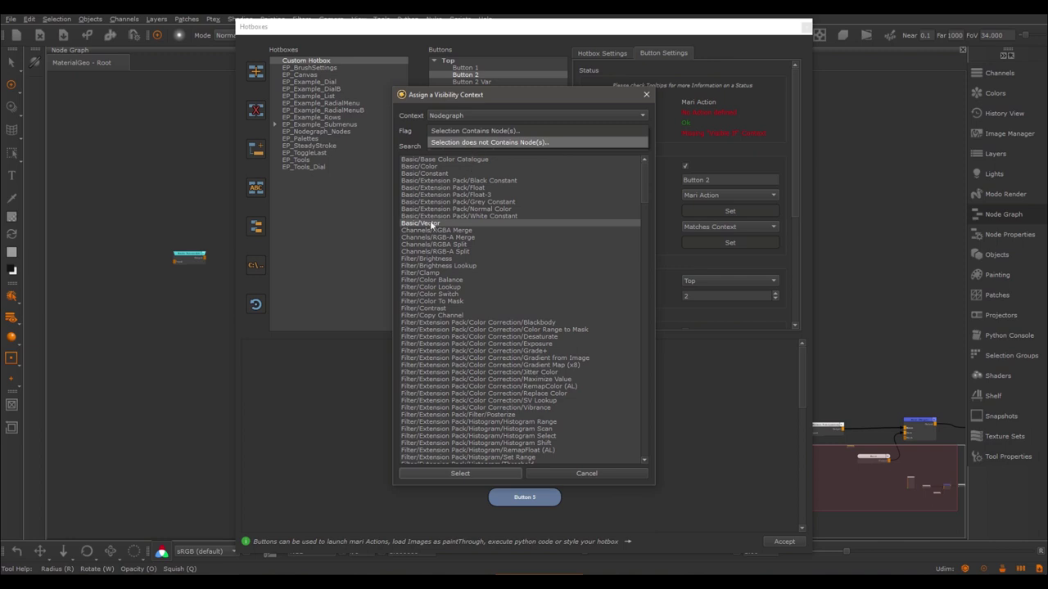
left_click(477, 144)
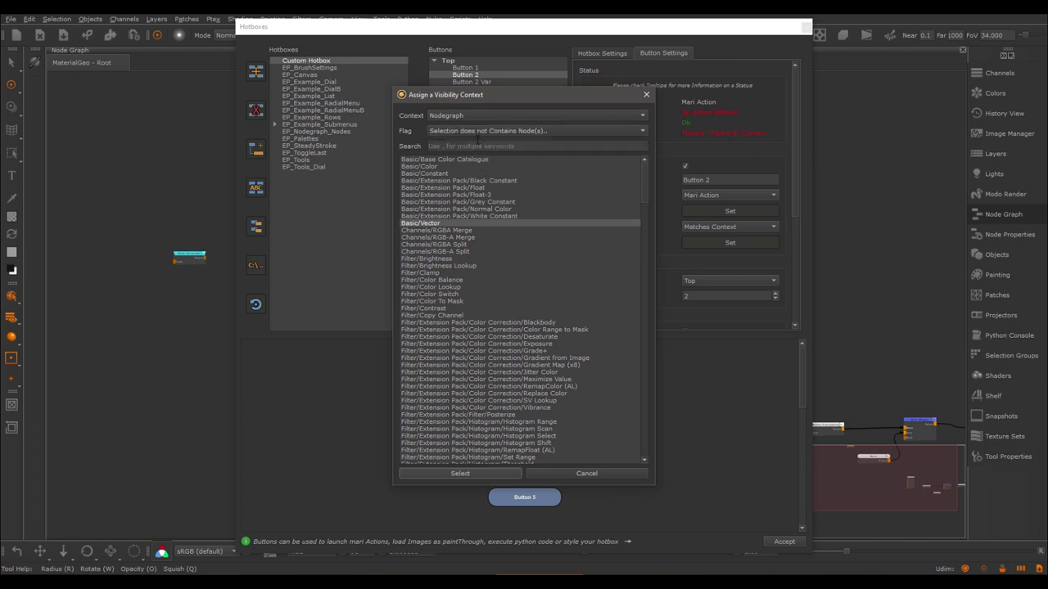
Step: Try the Tools context for Button 2's visibility with the Blur tool and the flag "Current Tool is not..."
left_click(459, 116)
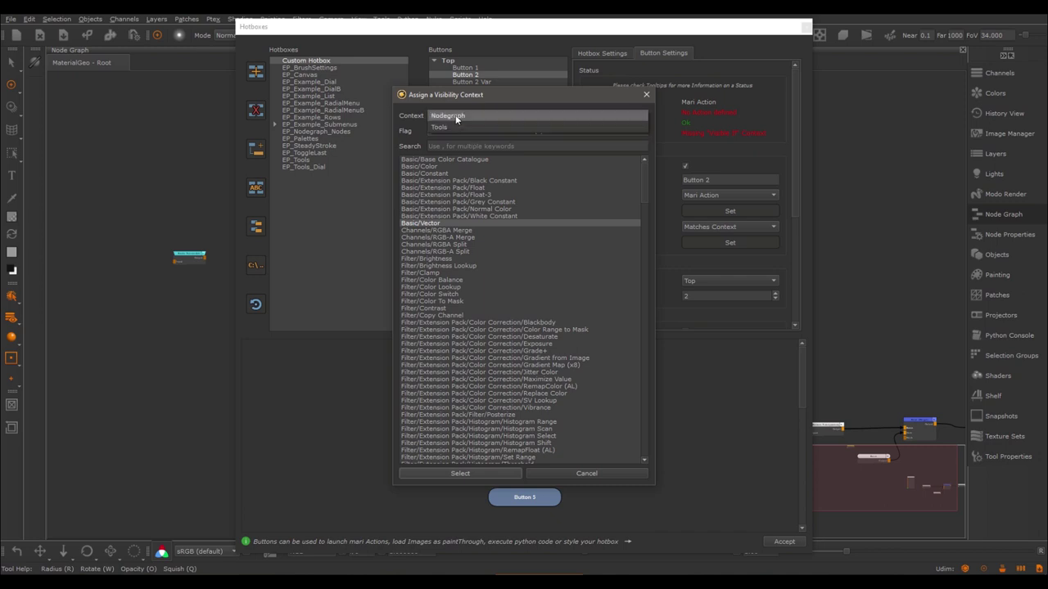
left_click(457, 127)
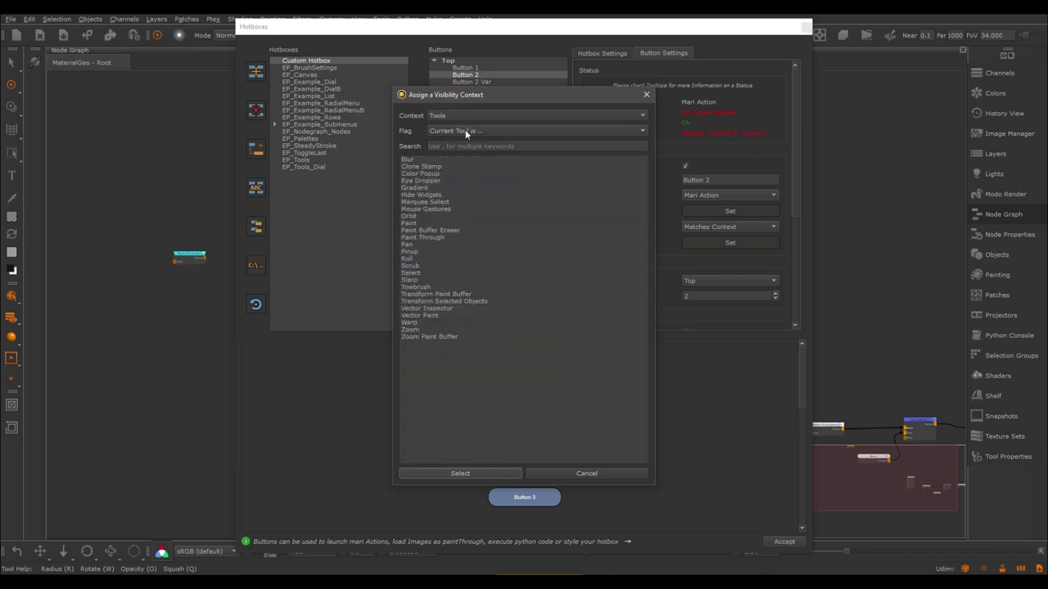
left_click(415, 159)
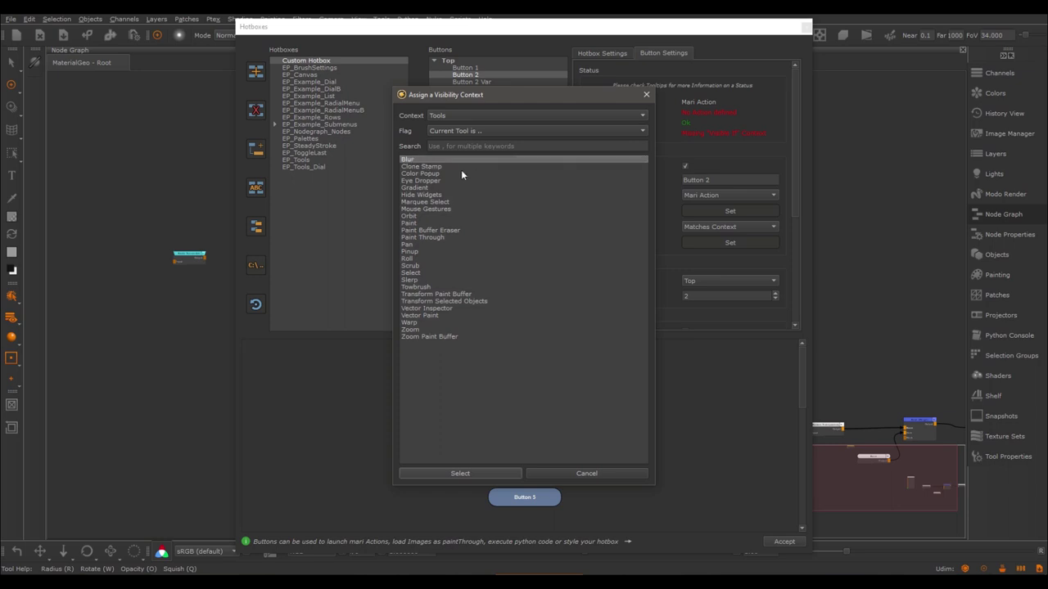
left_click(459, 134)
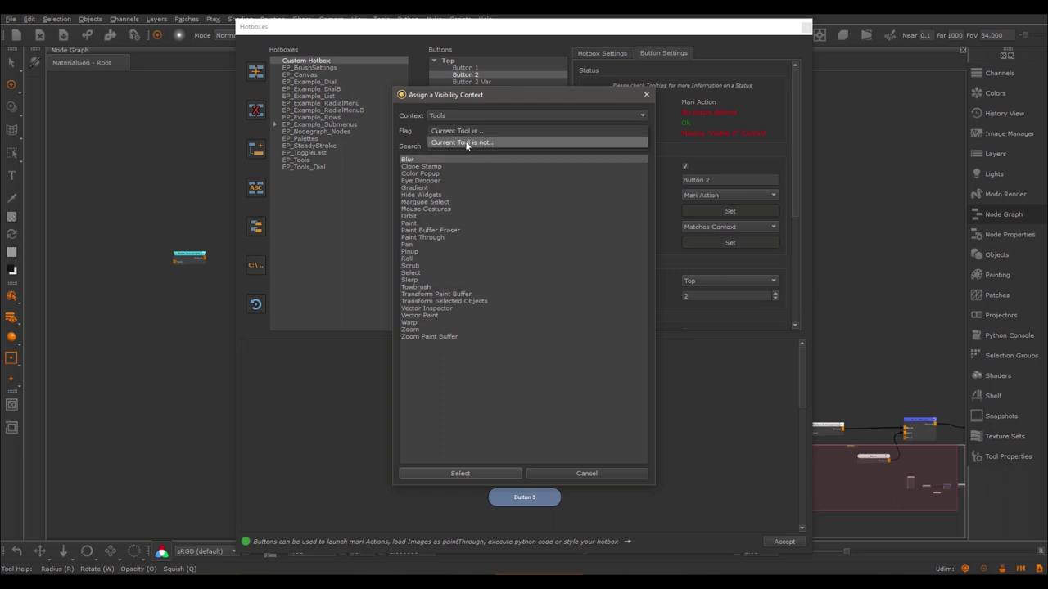
left_click(466, 142)
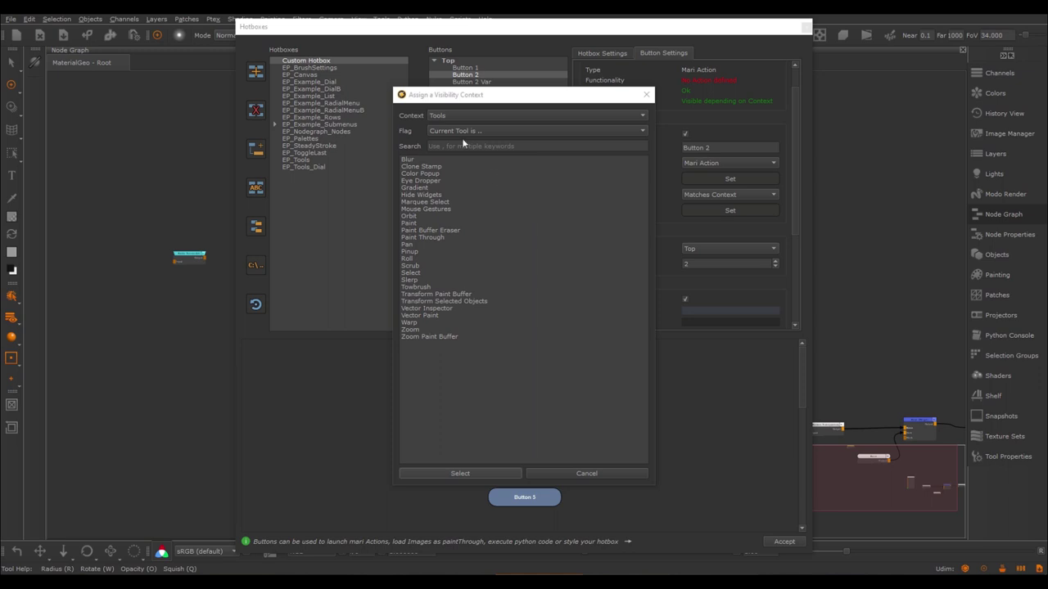
Step: Assign Button 2 the Nodegraph visibility context "Selection Contains Node(s).." with Misc/Extension Pack/Radio Node, found by searching "Radio"
left_click(460, 113)
left_click(460, 105)
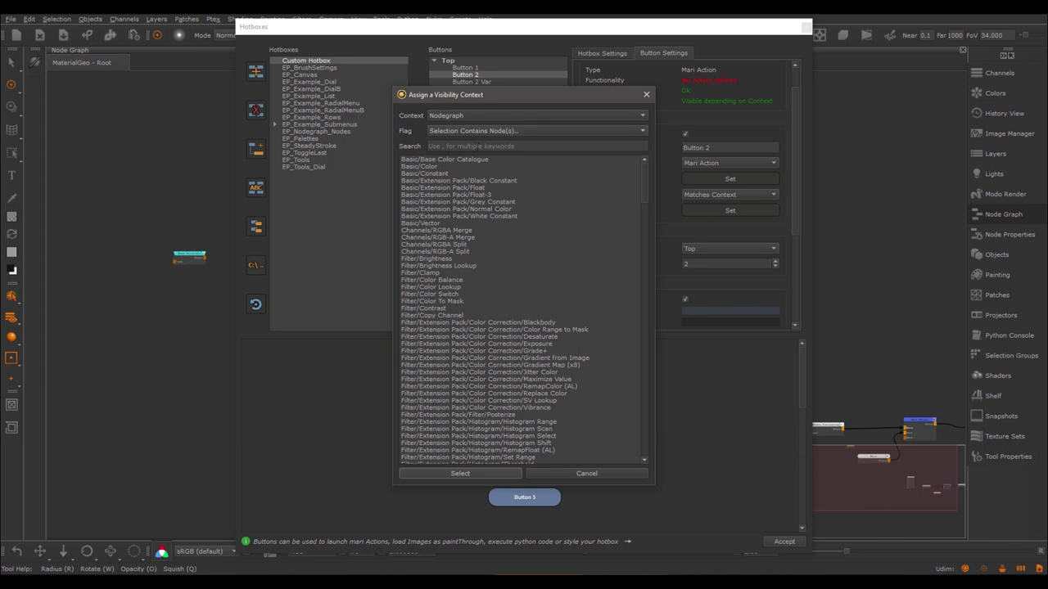
left_click(458, 146)
type("Radio")
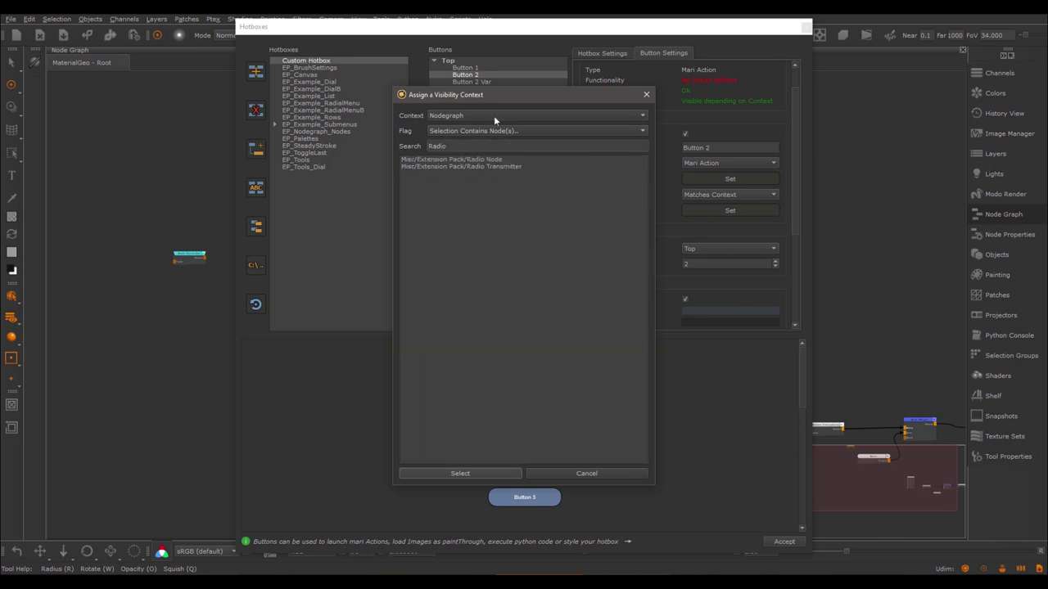
left_click(489, 159)
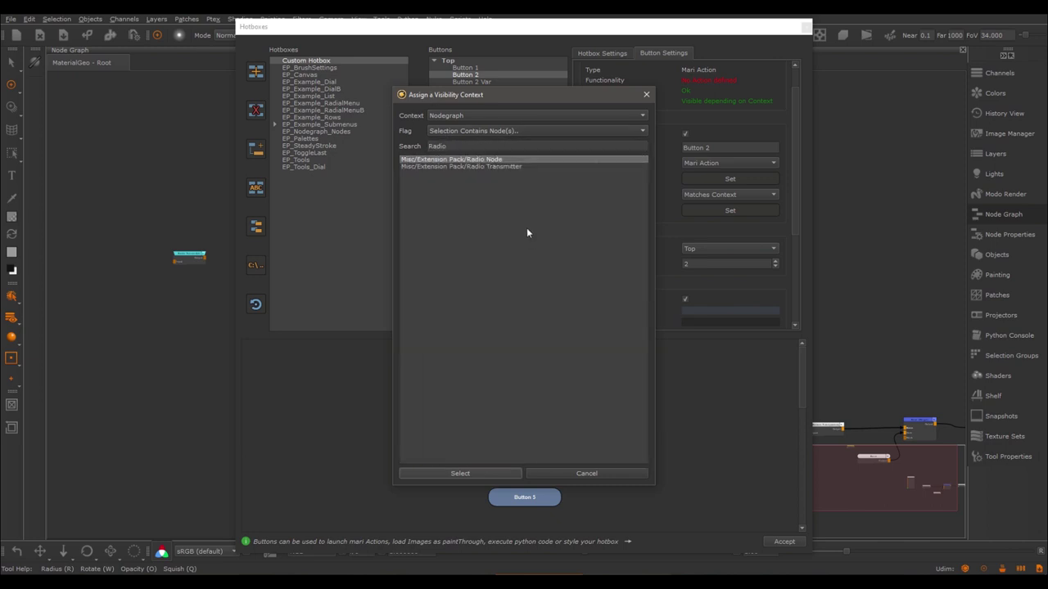
left_click(461, 473)
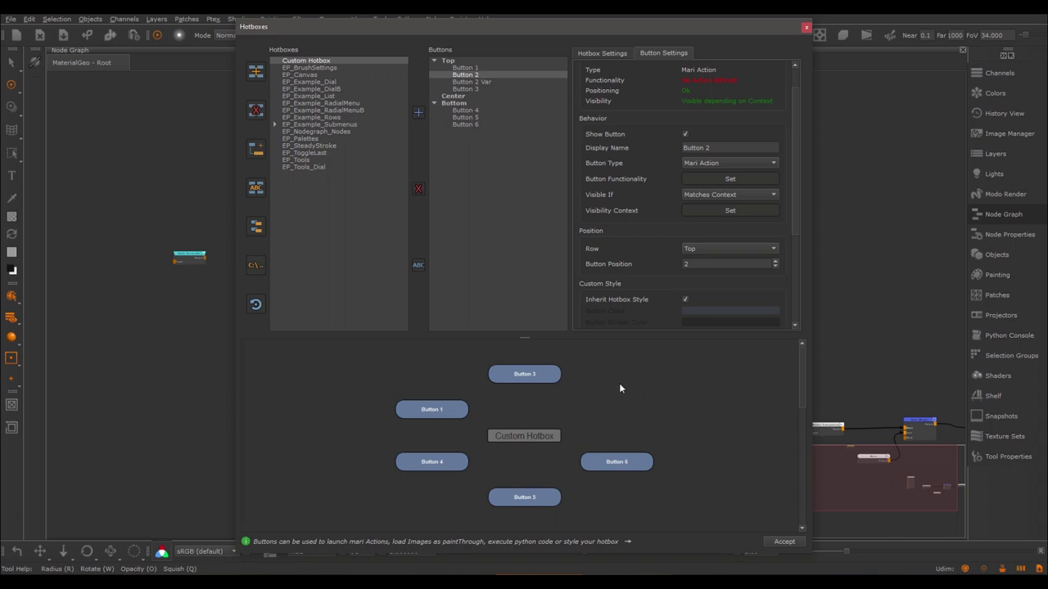
Step: Enlarge the hotbox preview area and set Button 2's display name to "Connect to Transmitter"
left_click_drag(529, 336, 526, 300)
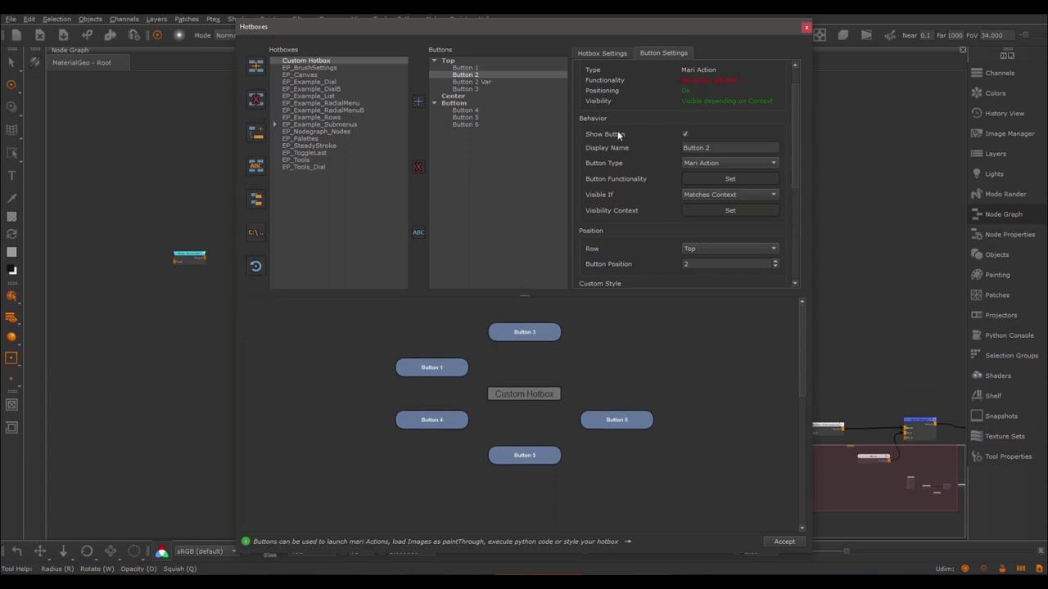
triple_click(668, 148)
type("Connect to Transmitter")
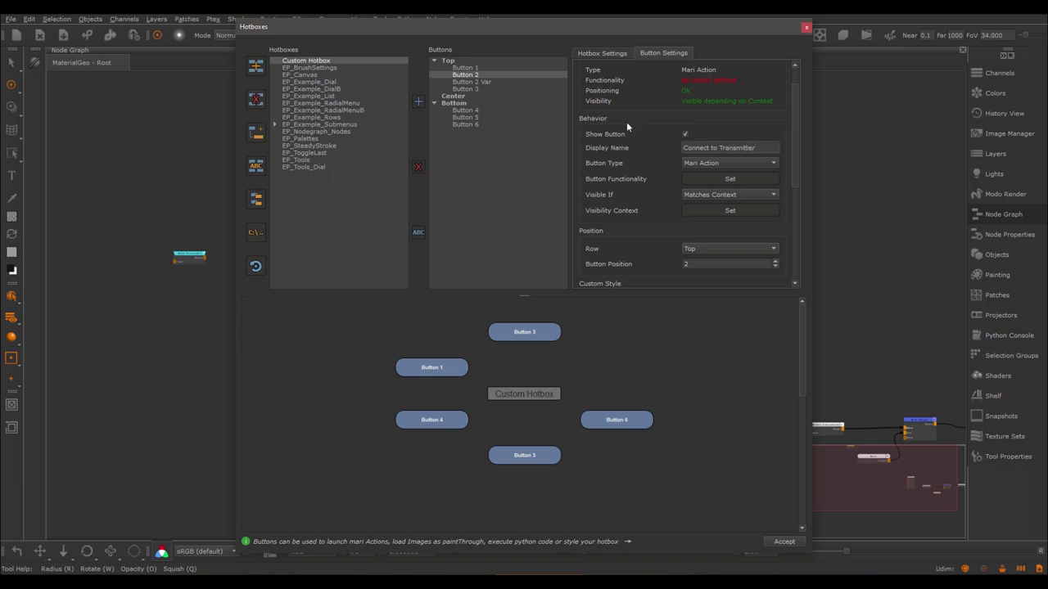
Step: Try Button 2 with its visibility condition on Always and restore it to Matches Context
left_click(709, 195)
left_click(701, 182)
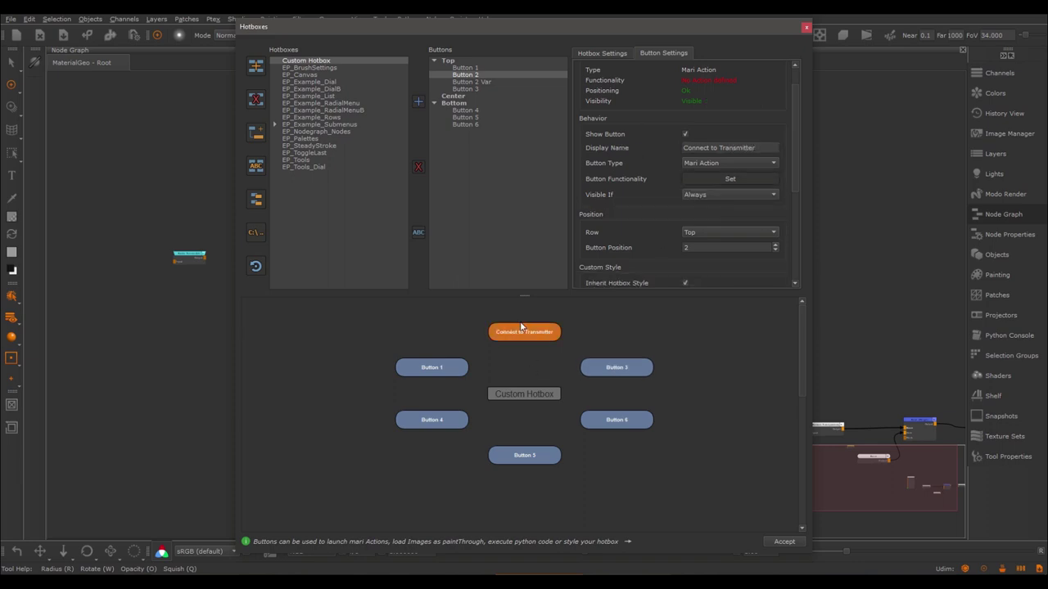
left_click(712, 194)
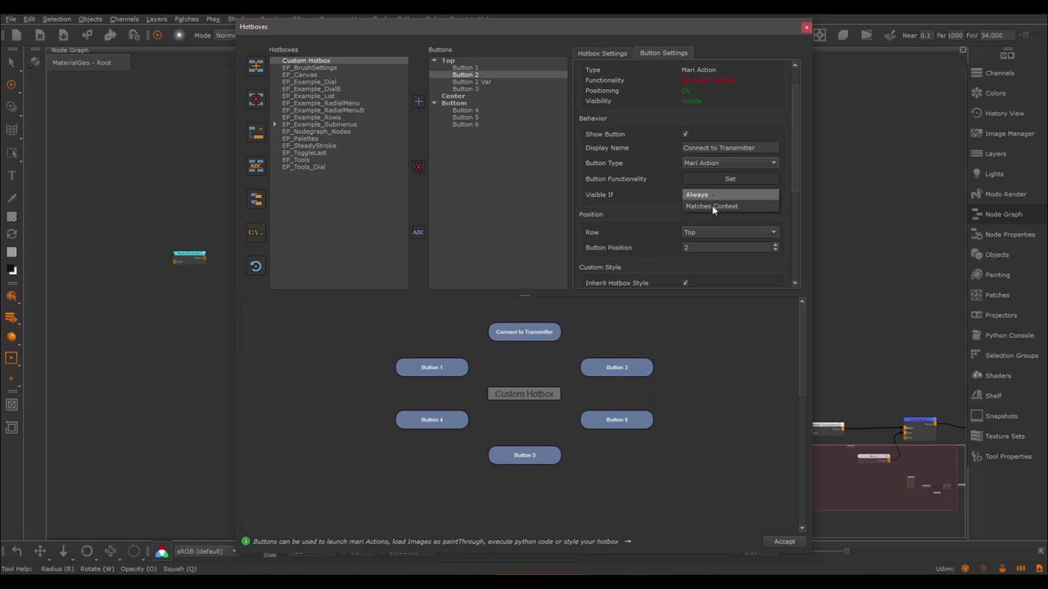
left_click(711, 206)
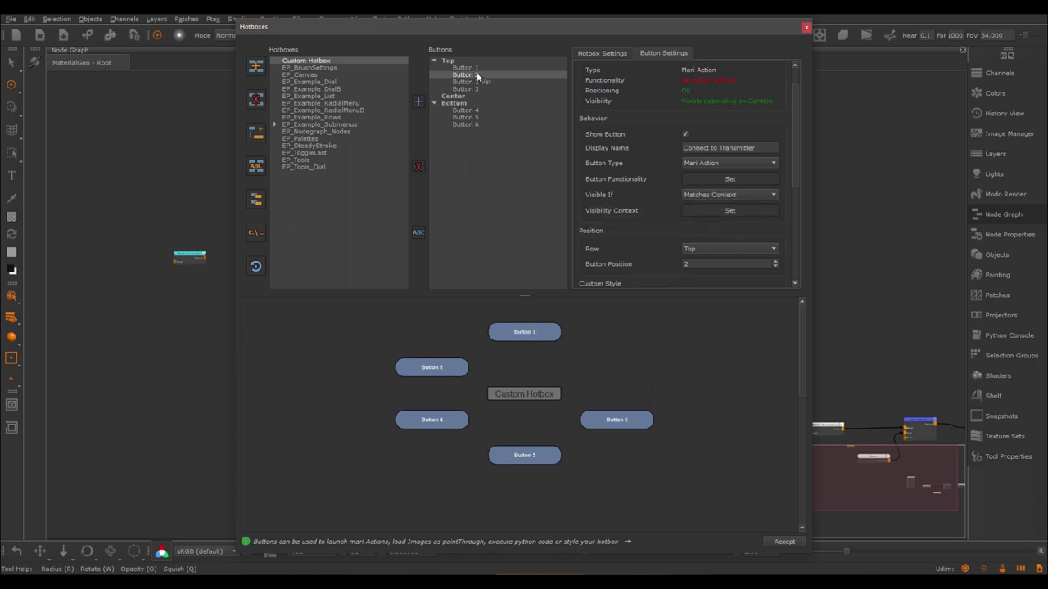
Step: Rename Button 2 in the custom hotbox's button list as RadioTransmitter
left_click(418, 233)
type("Radio")
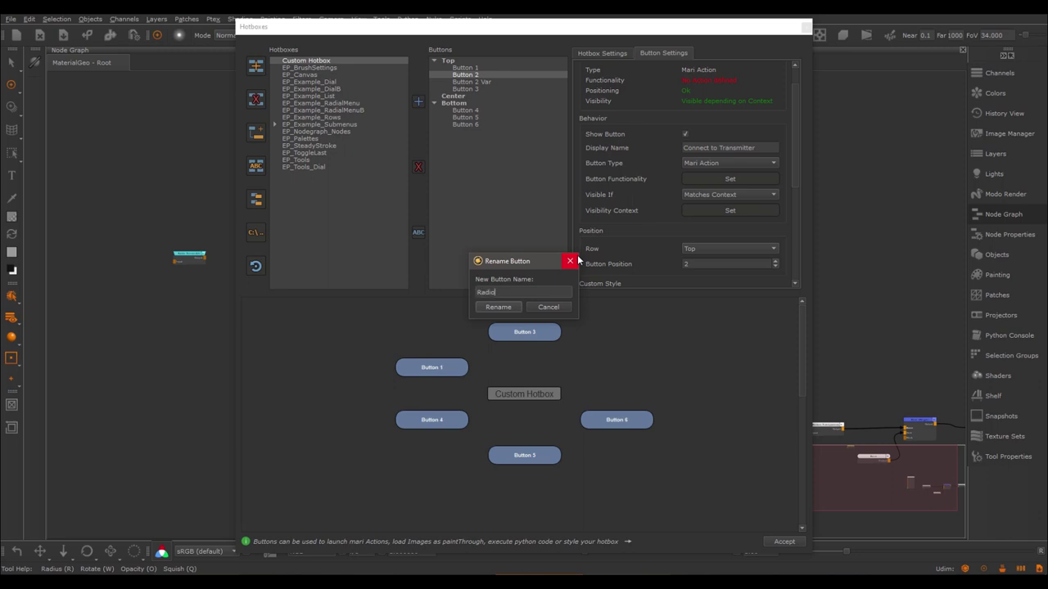
type("Transmitter")
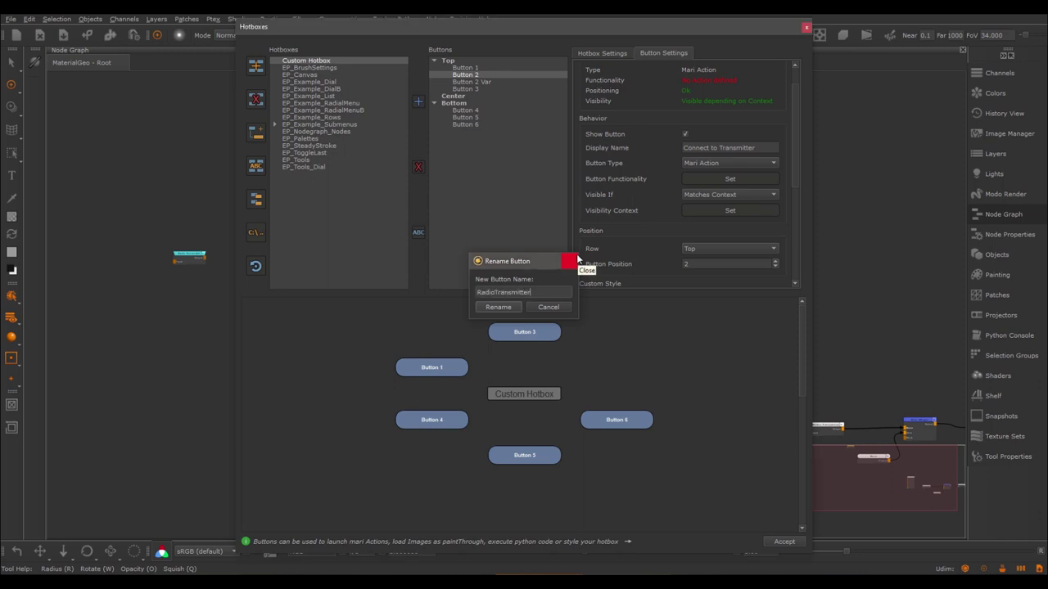
key("Return")
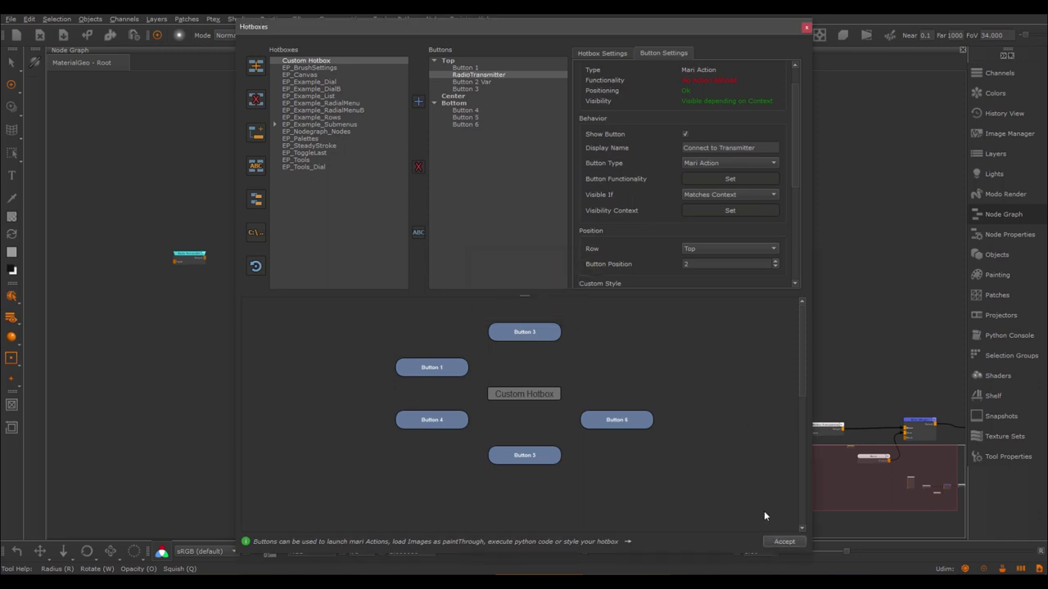
Step: Accept the hotbox changes and bring up the custom hotbox in the node graph with the Radio Node selected
left_click(784, 541)
left_click_drag(486, 248, 481, 255)
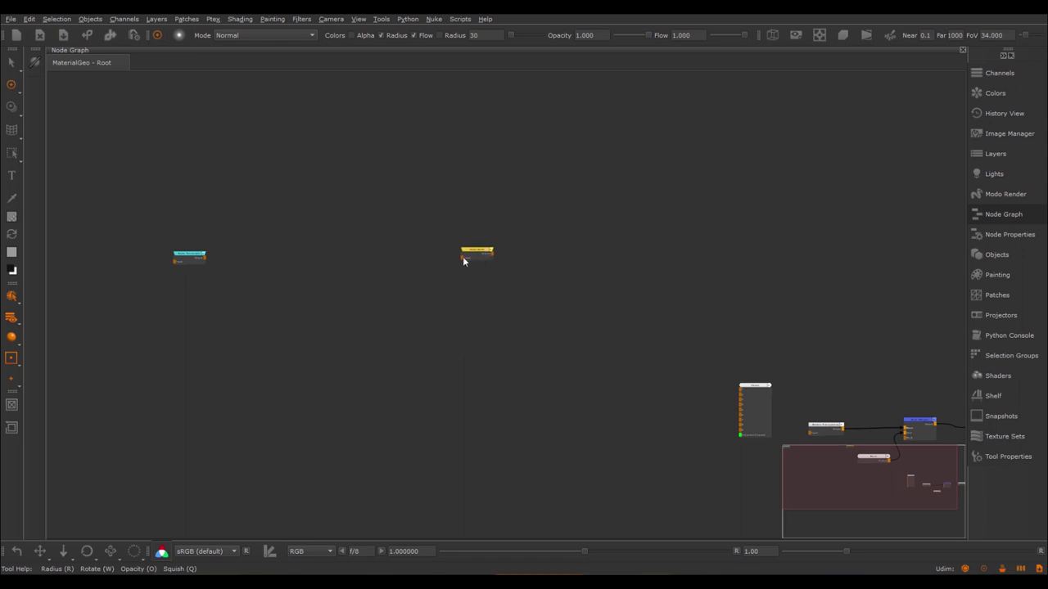
key("space")
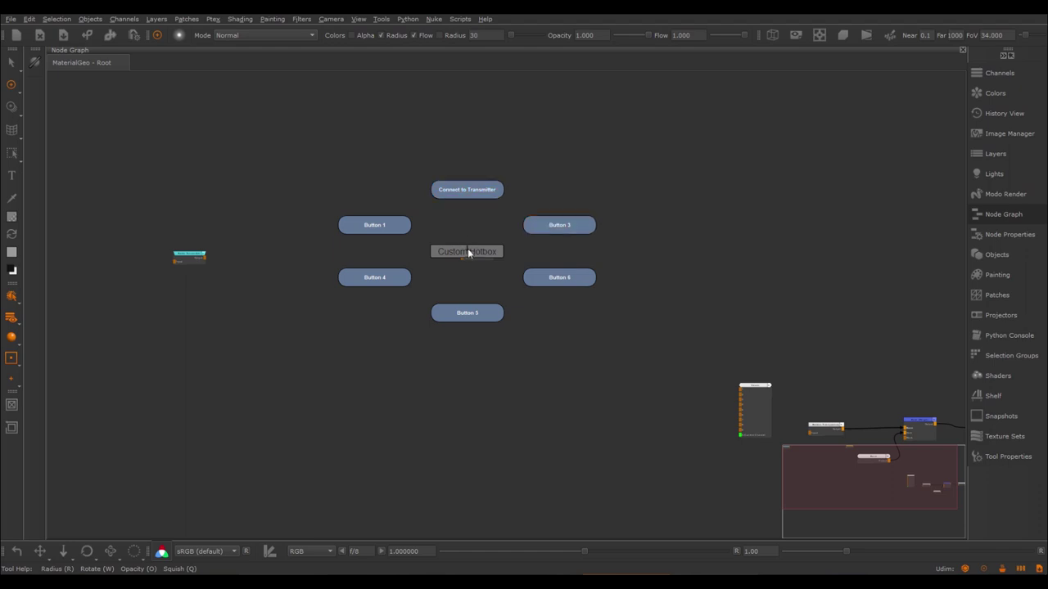
Step: Assign the RadioTransmitter button the Mari action Nodegraph/Radio Nodes/Connect to Transmitter, found by searching "connect to tr", and accept the hotbox settings
left_click(29, 19)
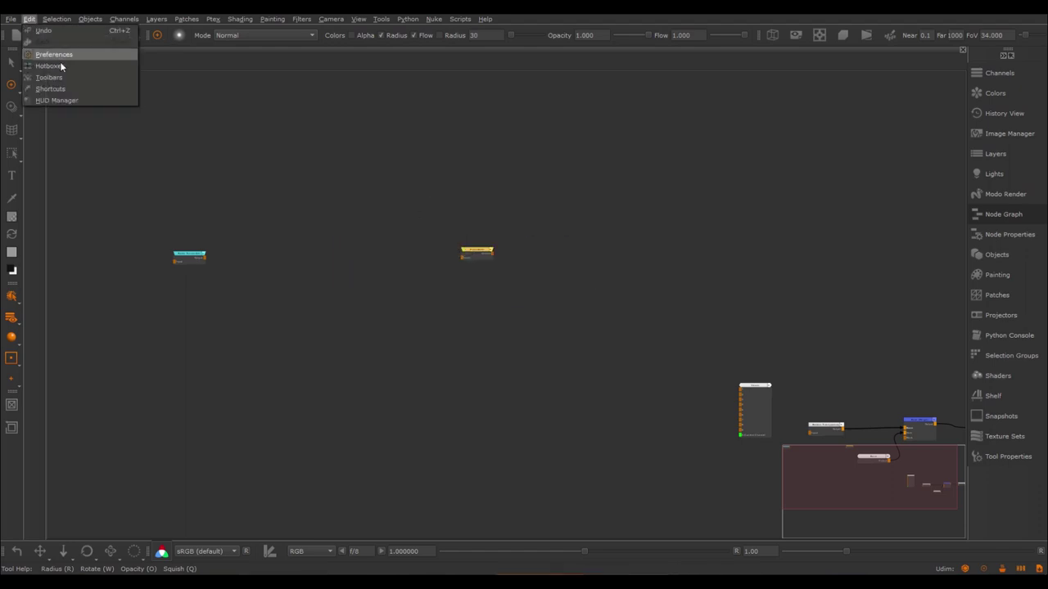
left_click(96, 92)
left_click(479, 75)
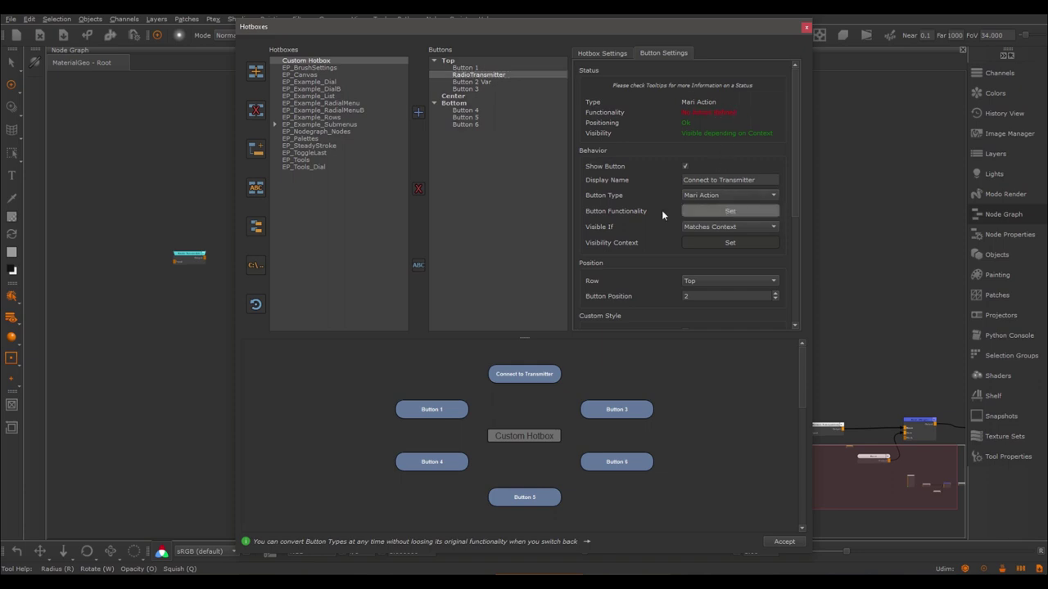
left_click(688, 211)
type("conn")
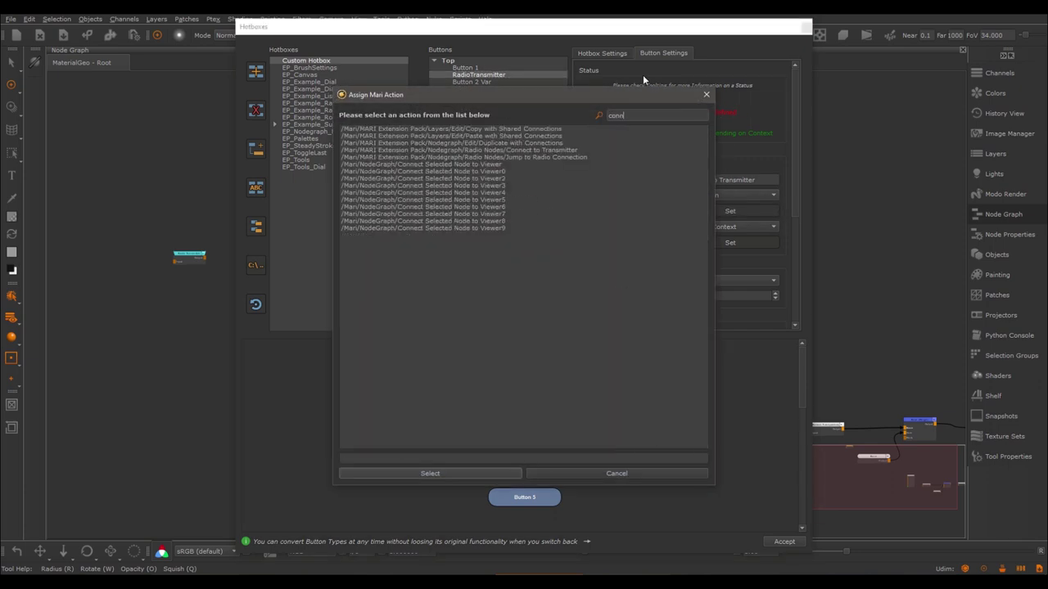
type("ect to tr")
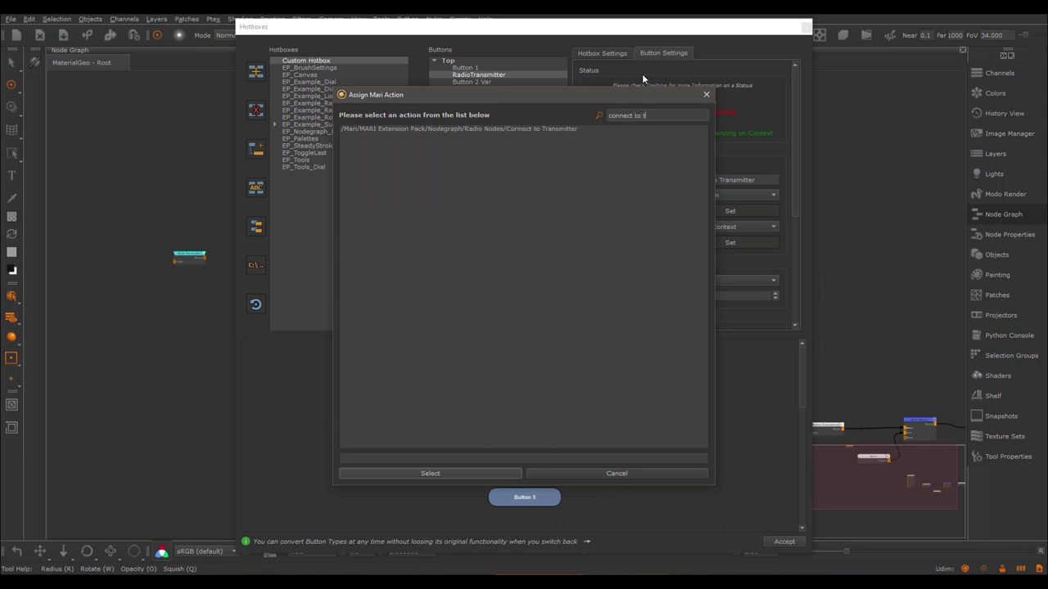
left_click(491, 129)
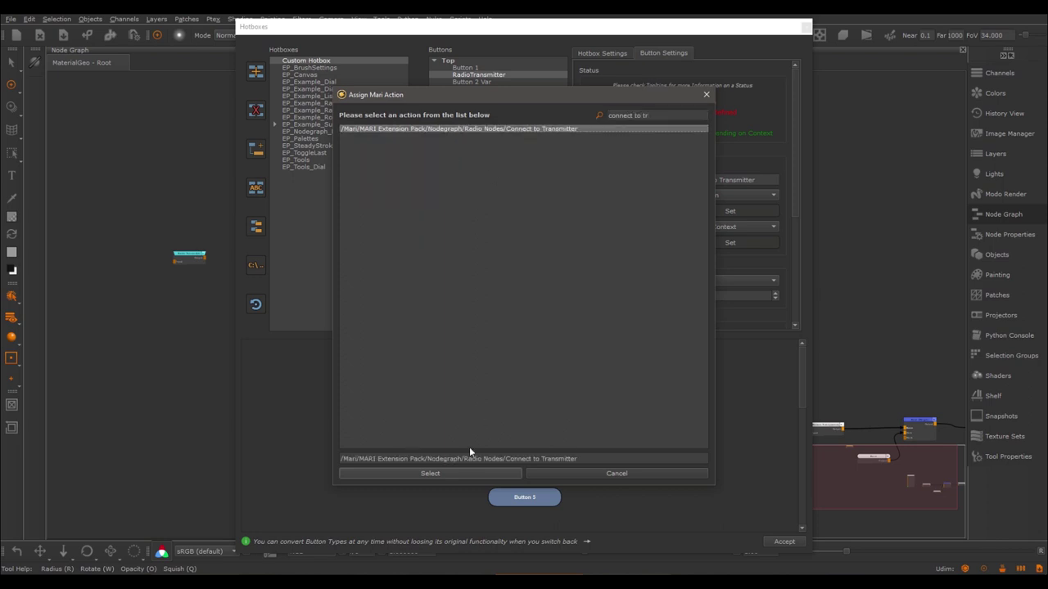
left_click(463, 472)
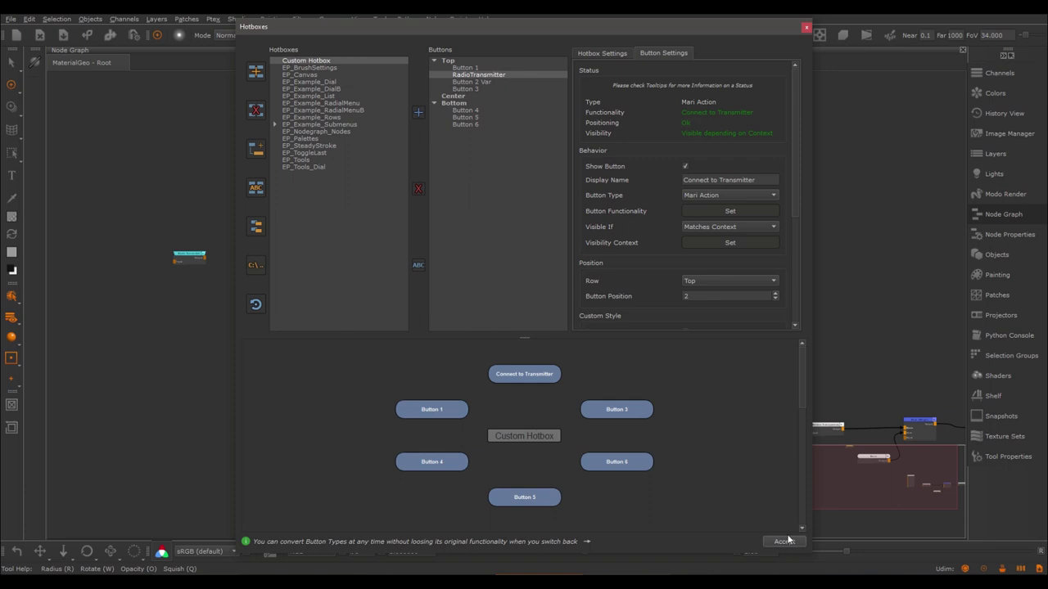
left_click(790, 541)
Step: Use the hotbox's Connect to Transmitter button to link the selected Radio Node to Radio Transmitter
scroll(472, 247, "up", 2)
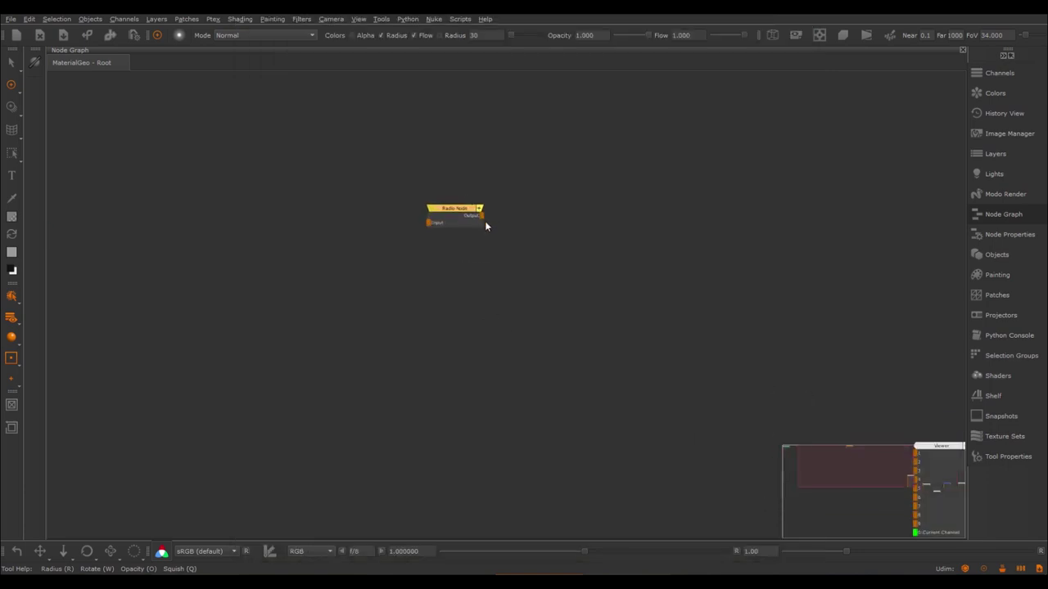
middle_click_drag(473, 261, 554, 241)
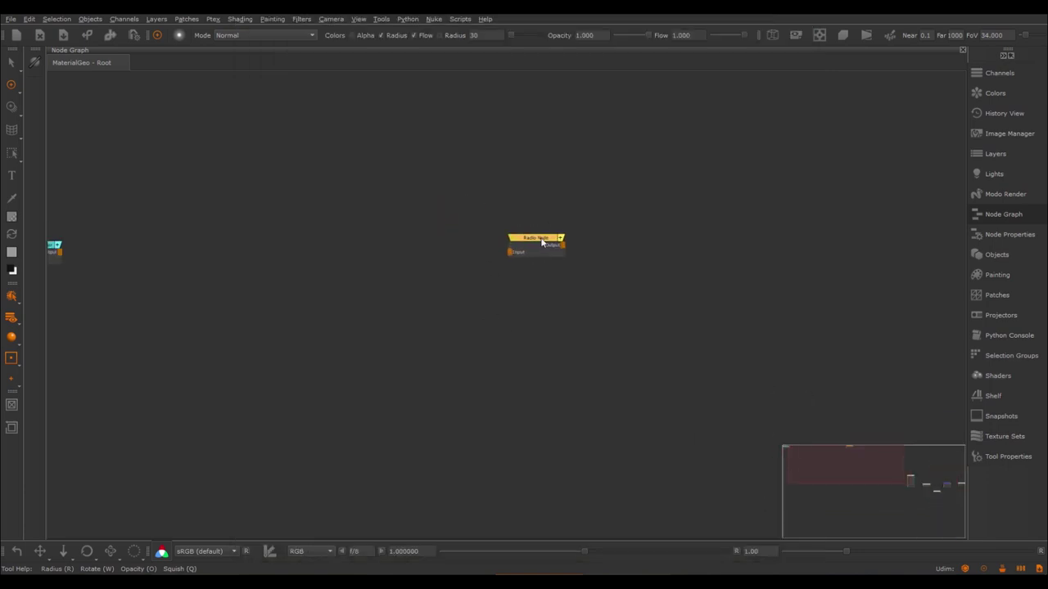
key("space")
left_click(539, 177)
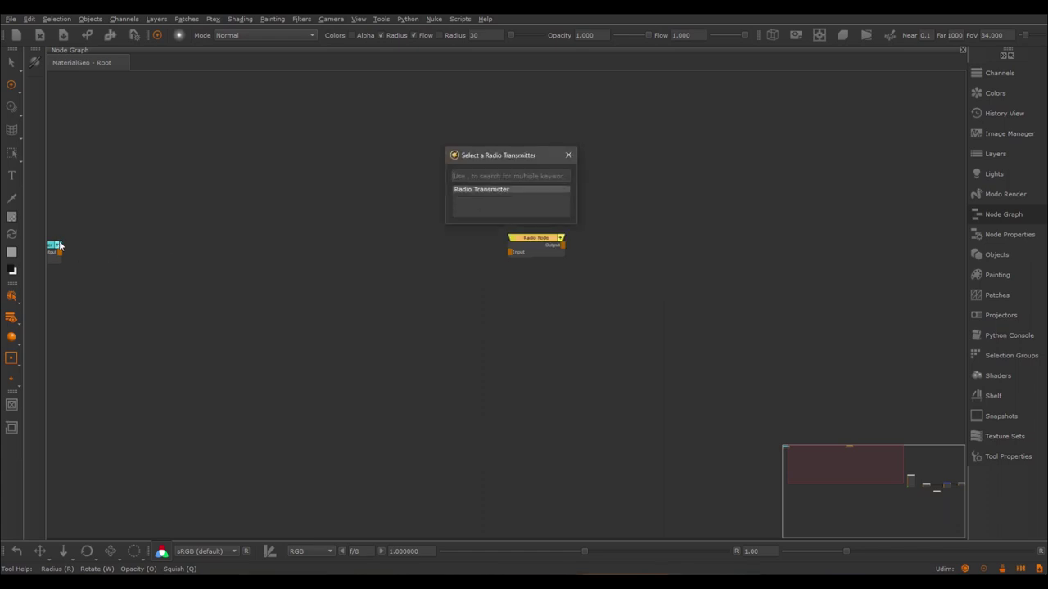
left_click(487, 189)
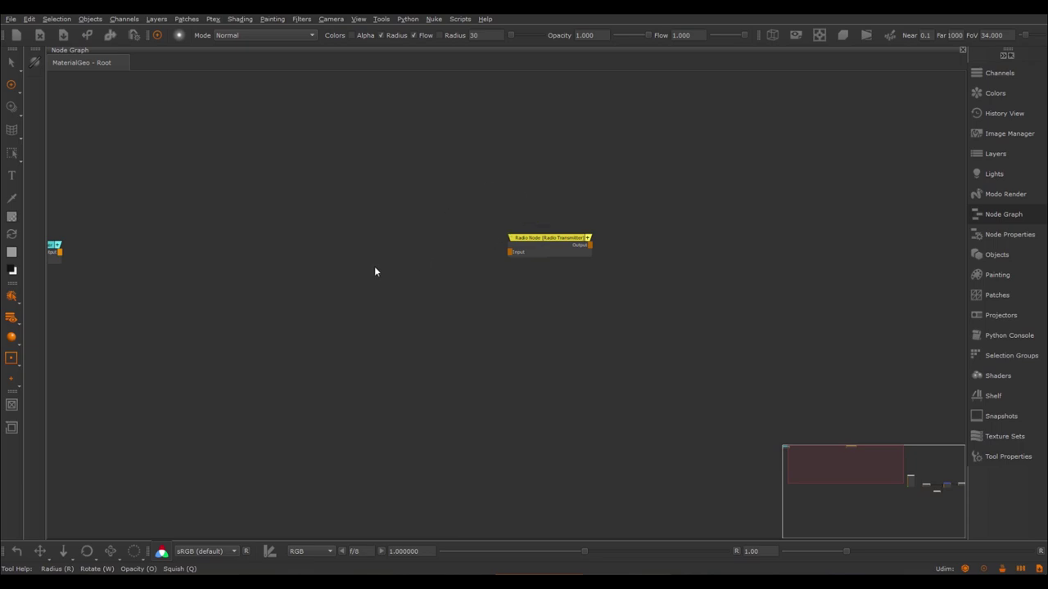
Step: Check the custom hotbox's button layout over an empty node graph area with no node selected
key("space")
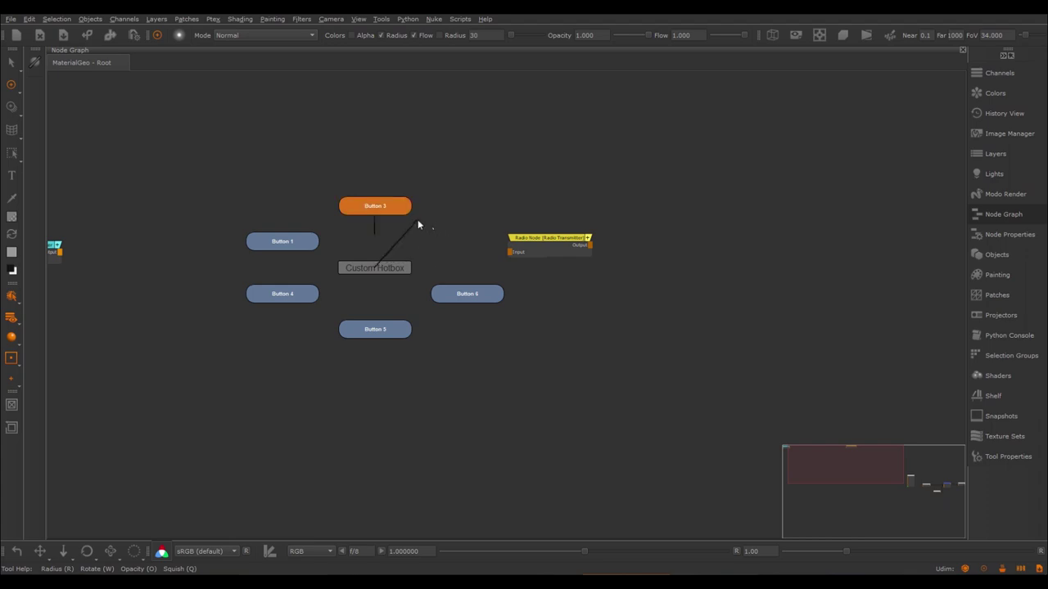
left_click(377, 263)
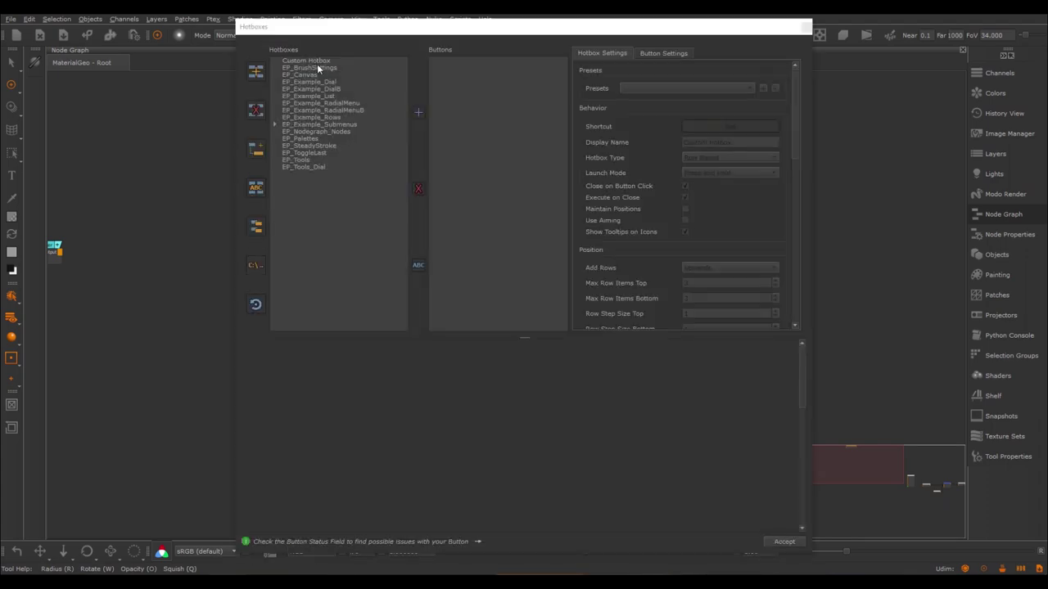
Step: Enable Button 2 Var in the custom hotbox, set its button type to Spacer (100%), and accept the changes
left_click(318, 60)
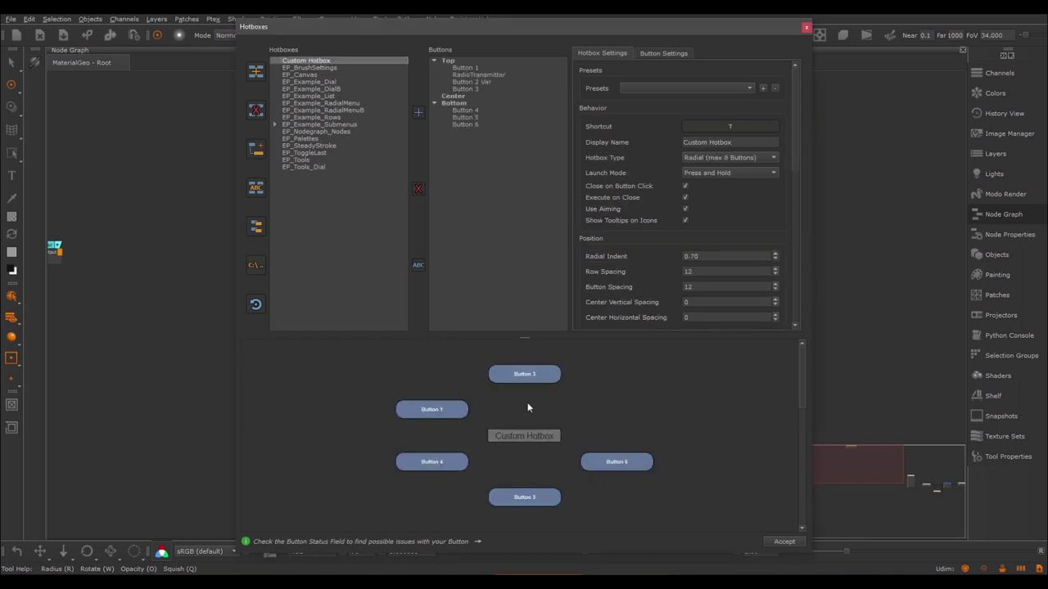
left_click(479, 81)
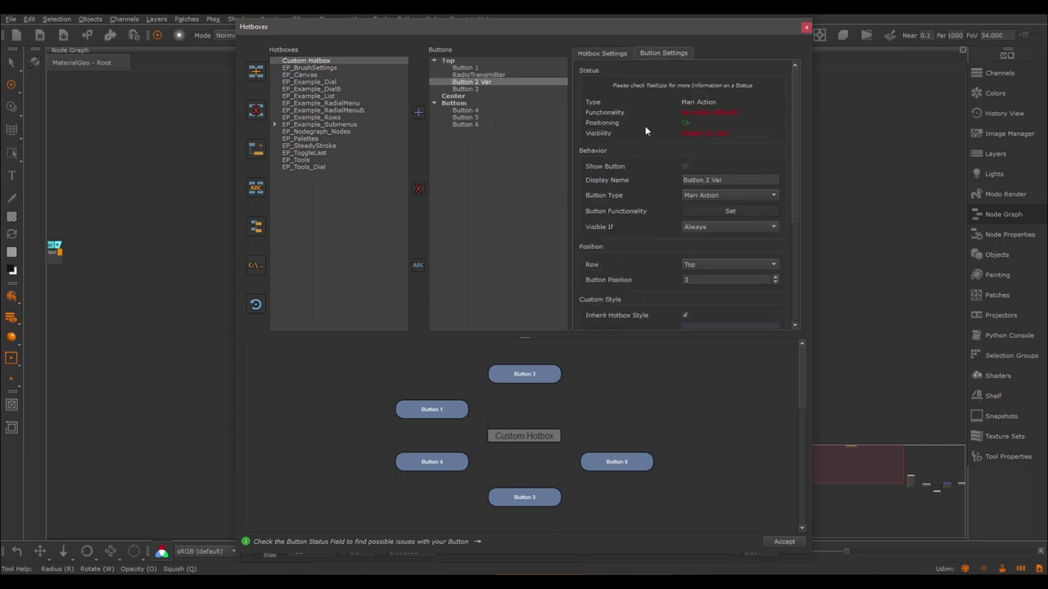
left_click(684, 167)
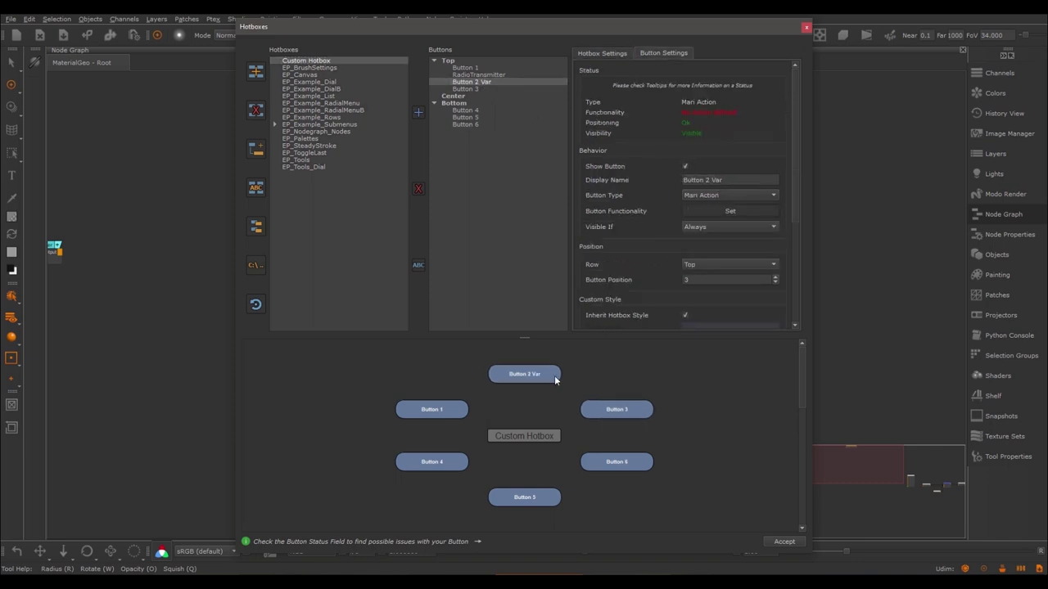
left_click(721, 196)
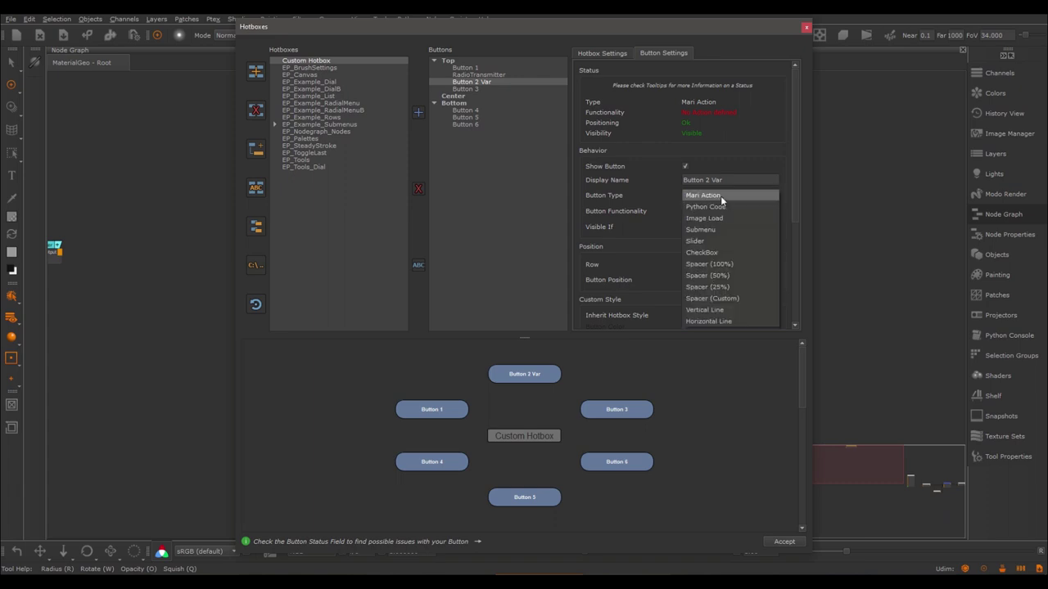
left_click(709, 264)
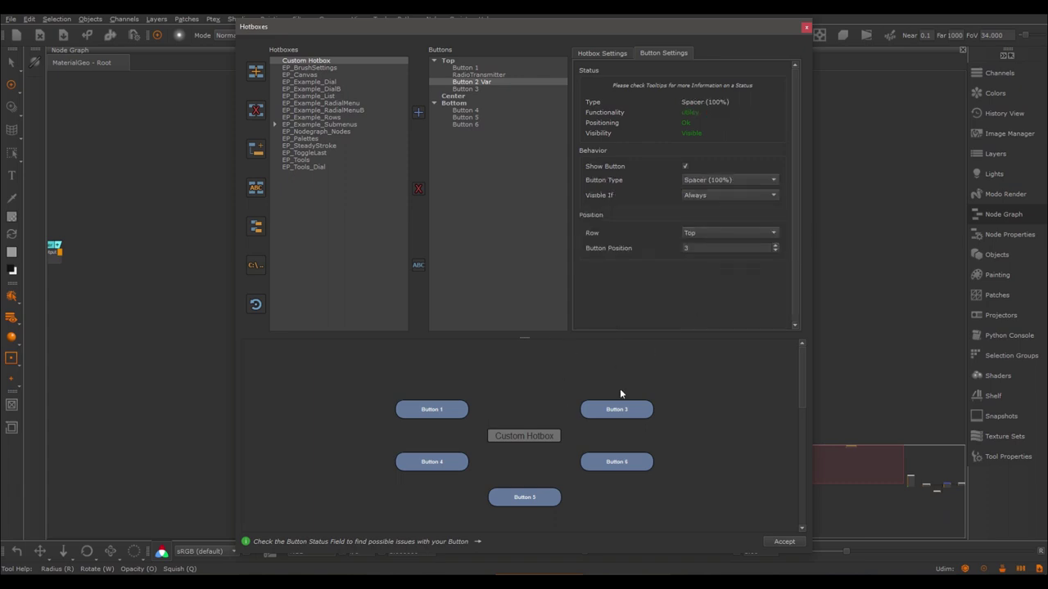
left_click(784, 543)
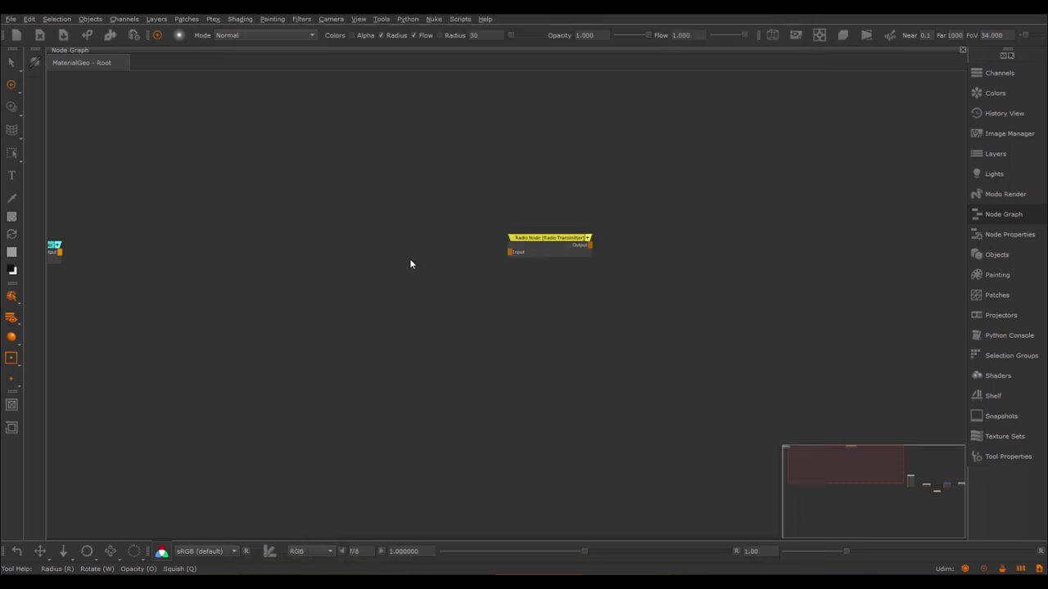
Step: Compare the custom hotbox's button layout without a node selected and with the Radio Node selected
key("space")
key("space")
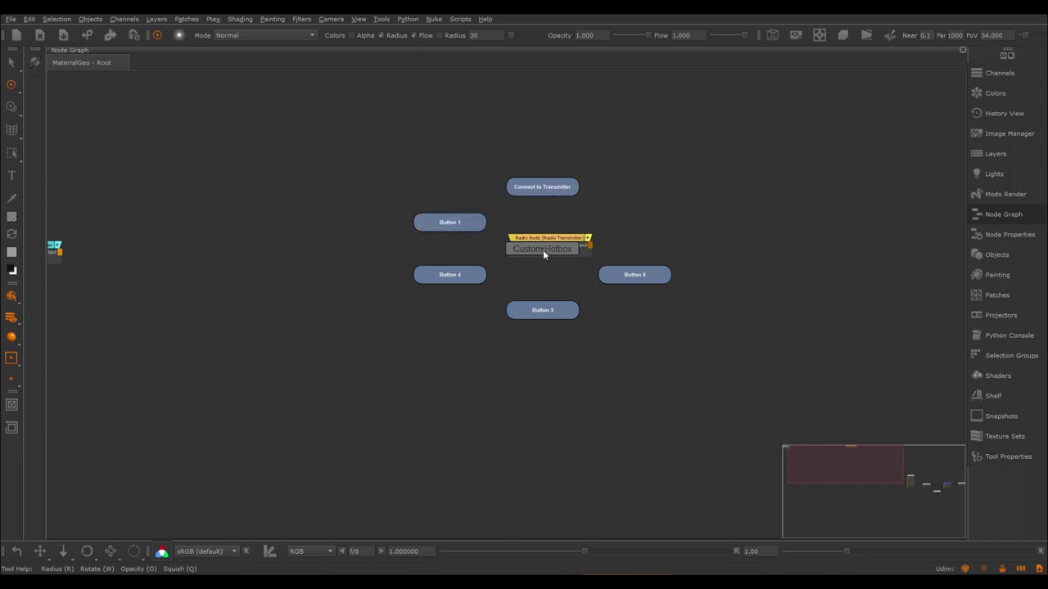
Step: Reopen the hotbox editor and set Button 2 Var's visibility condition in the custom hotbox to Matches Context
left_click(28, 18)
left_click(65, 67)
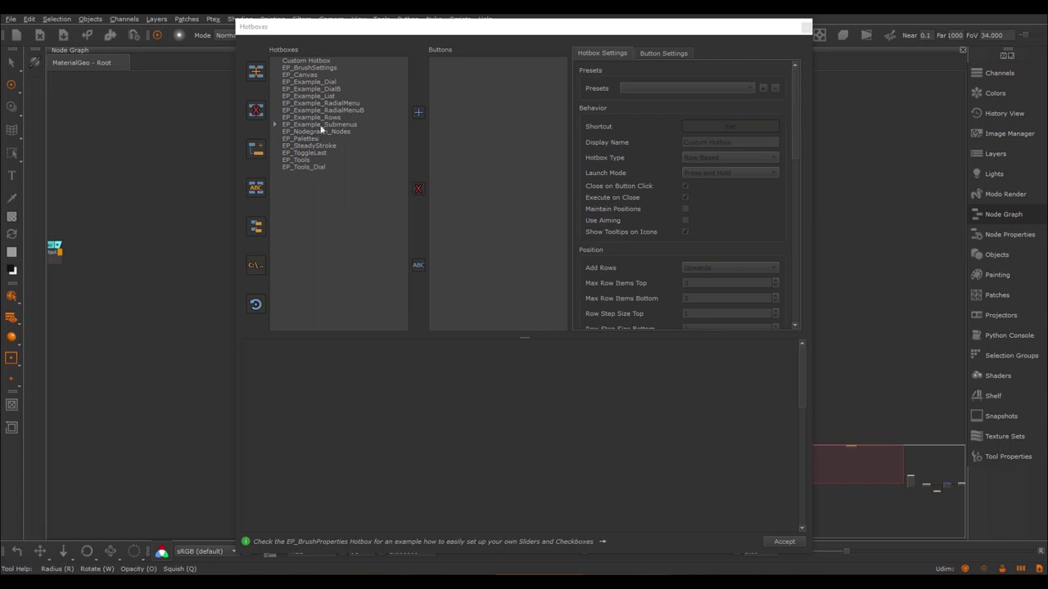
left_click(316, 60)
left_click(480, 82)
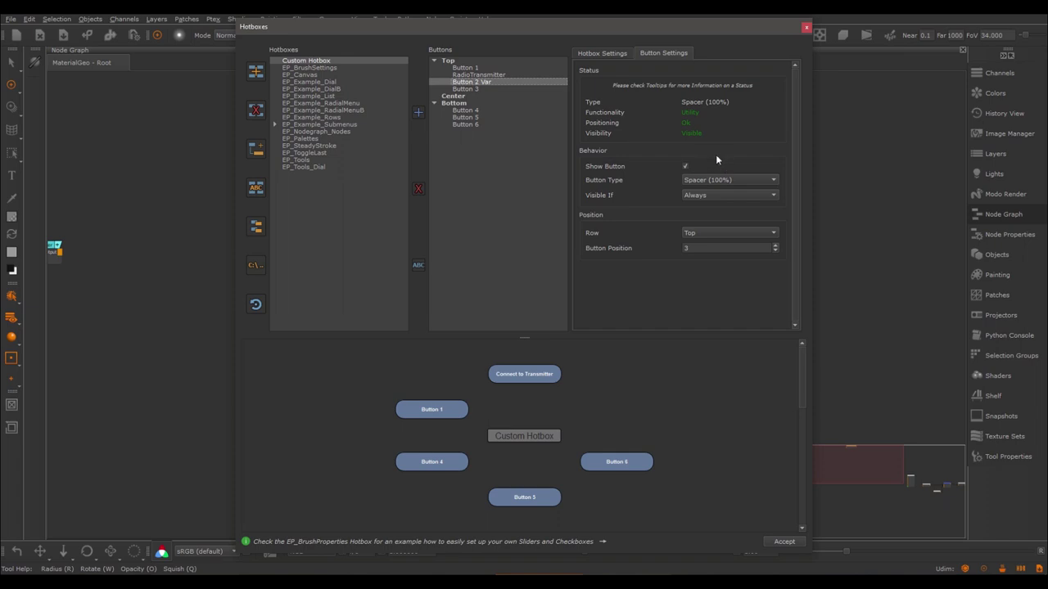
left_click(704, 194)
left_click(722, 208)
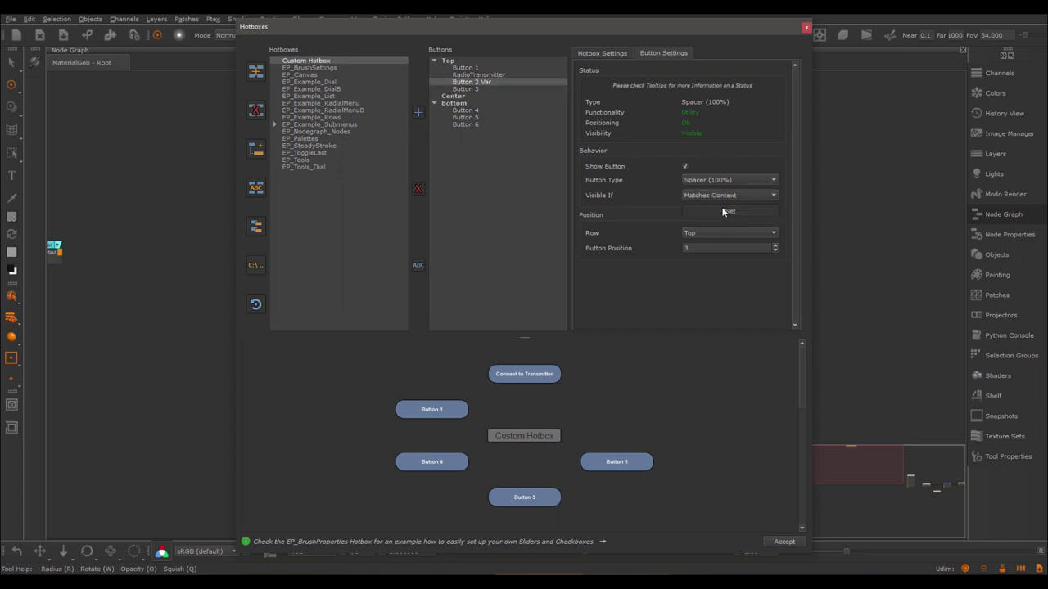
Step: Set Button 2 Var's visibility context to Nodegraph, Selection does not Contains Node(s), with Misc/Extension Pack/Radio Node, and accept the hotbox changes
left_click(716, 213)
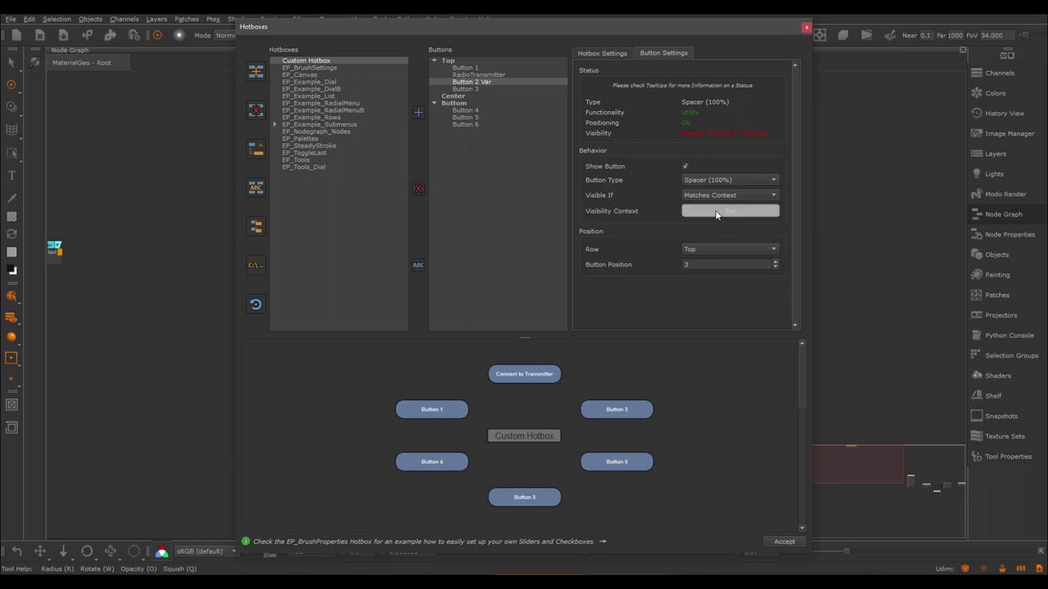
left_click(467, 132)
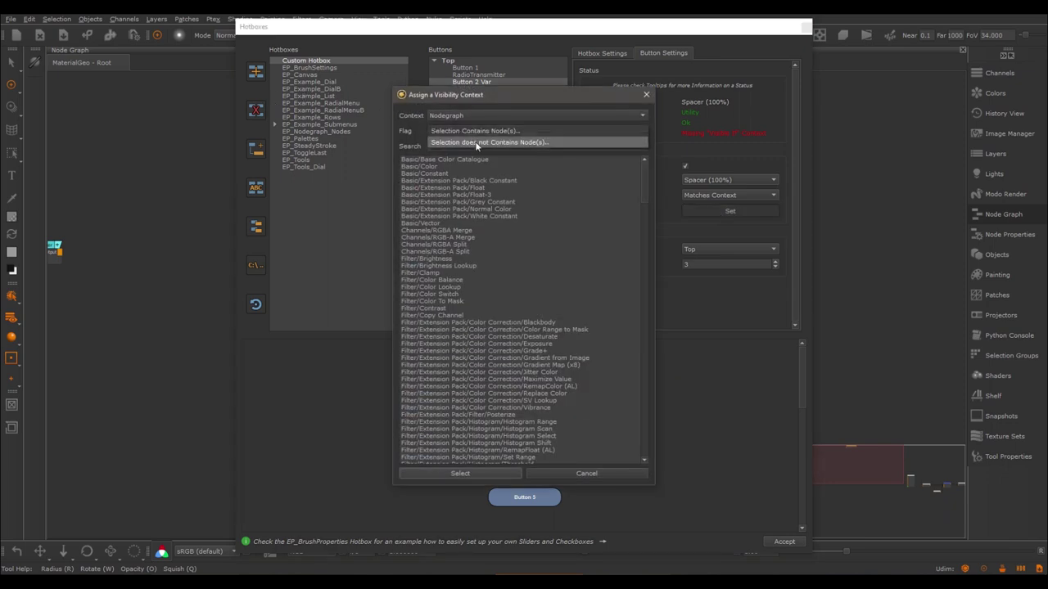
left_click(478, 144)
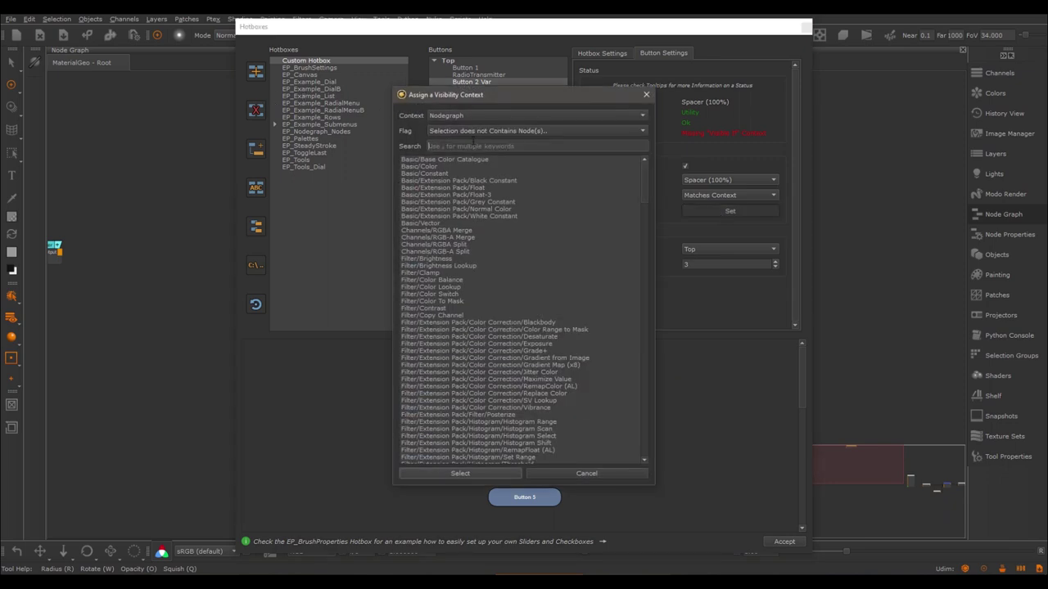
left_click(472, 144)
type("radio")
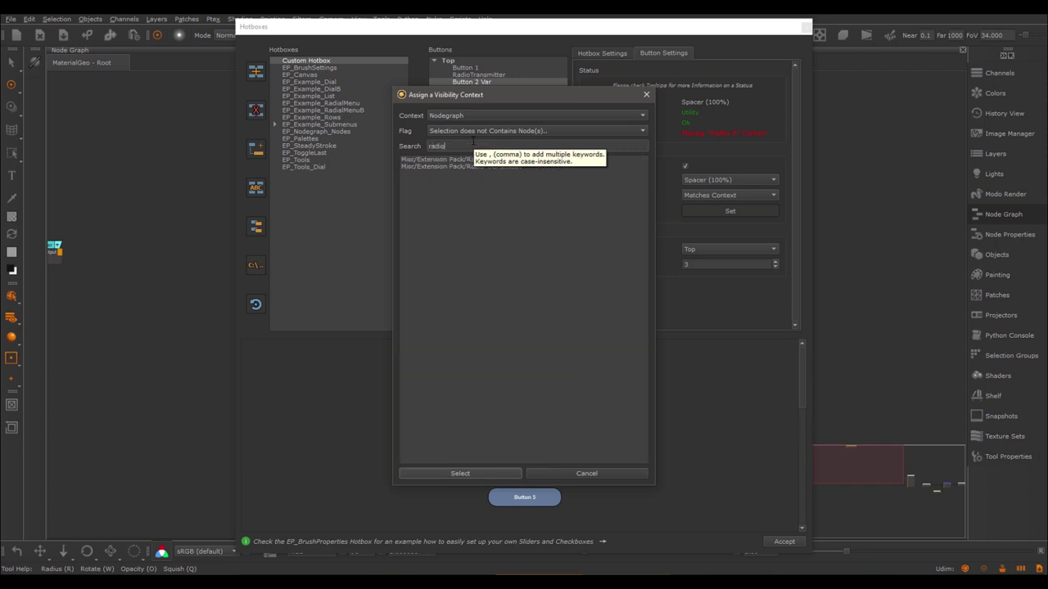
left_click(452, 159)
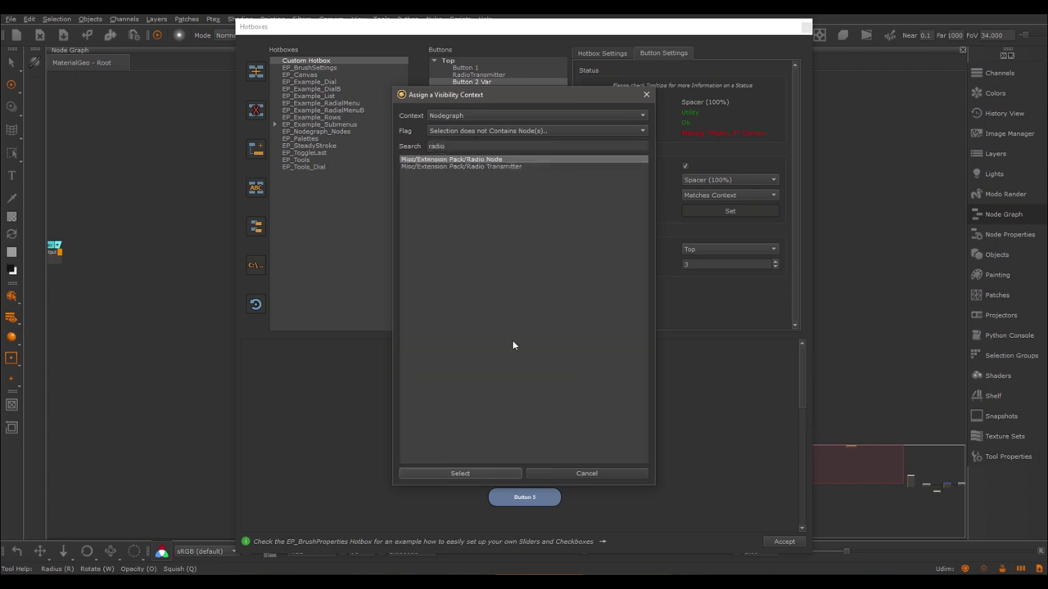
left_click(461, 474)
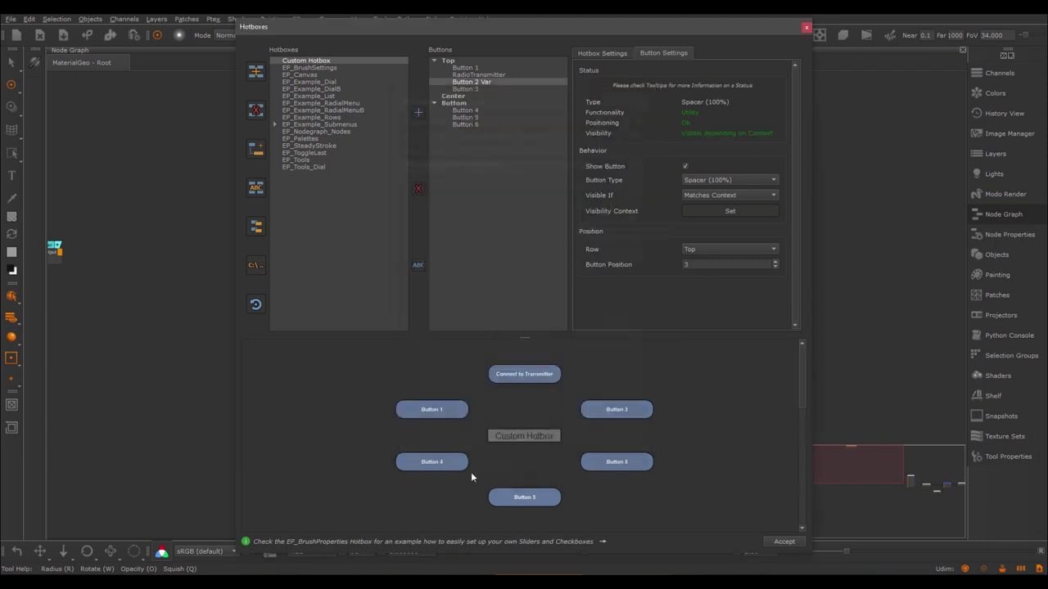
left_click(783, 541)
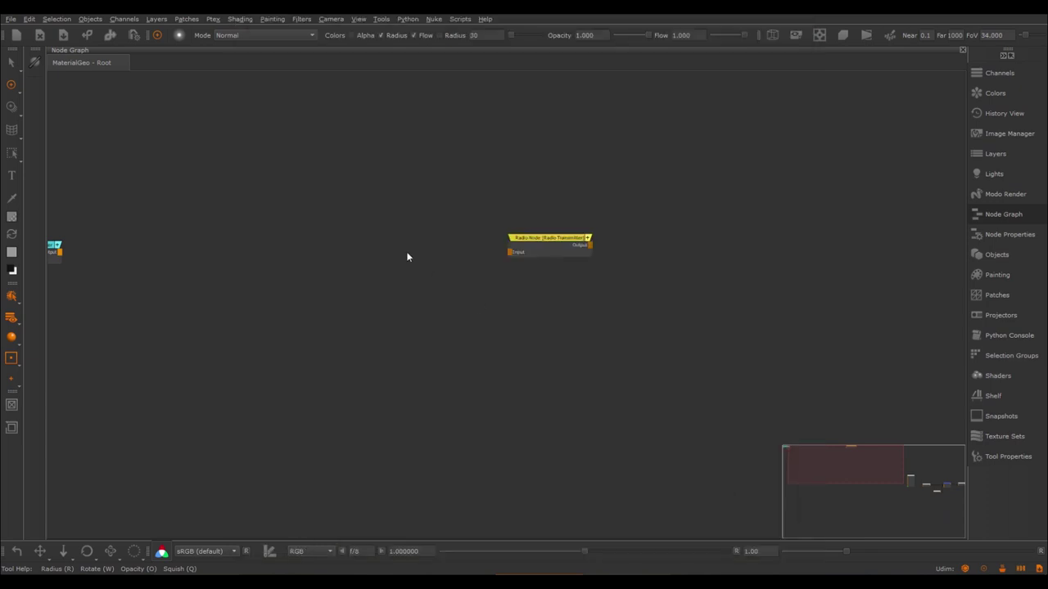
Step: Check the custom hotbox's layout with no node selected and again with the Radio Node selected
key("space")
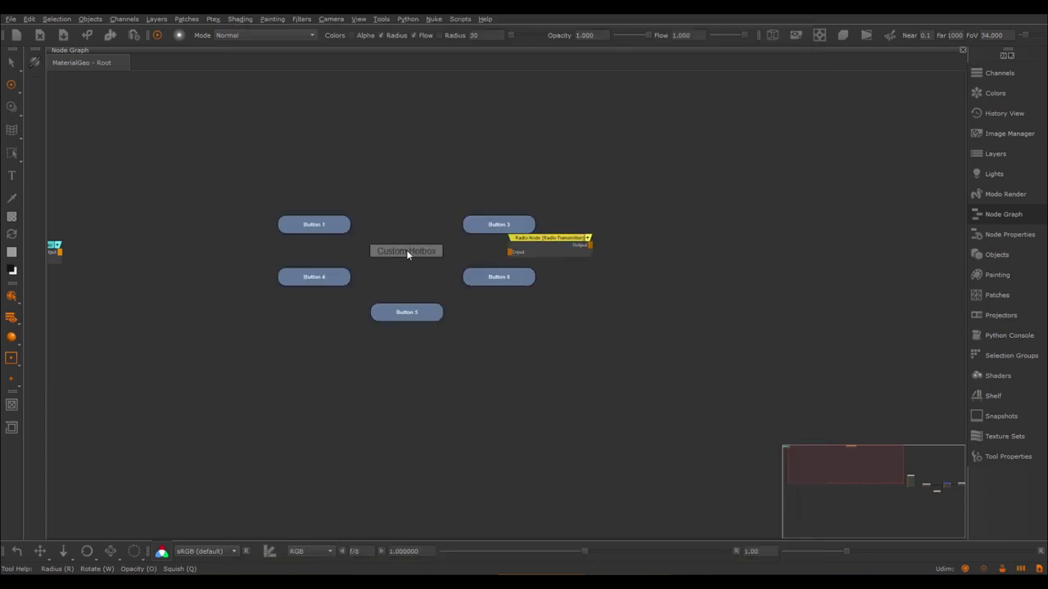
left_click(403, 199)
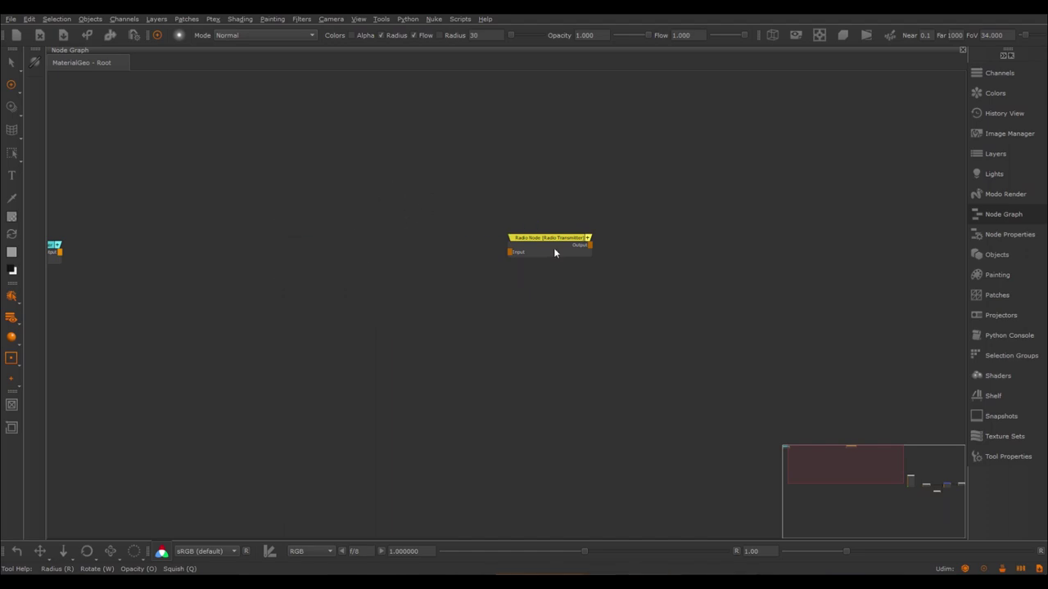
left_click_drag(553, 249, 533, 247)
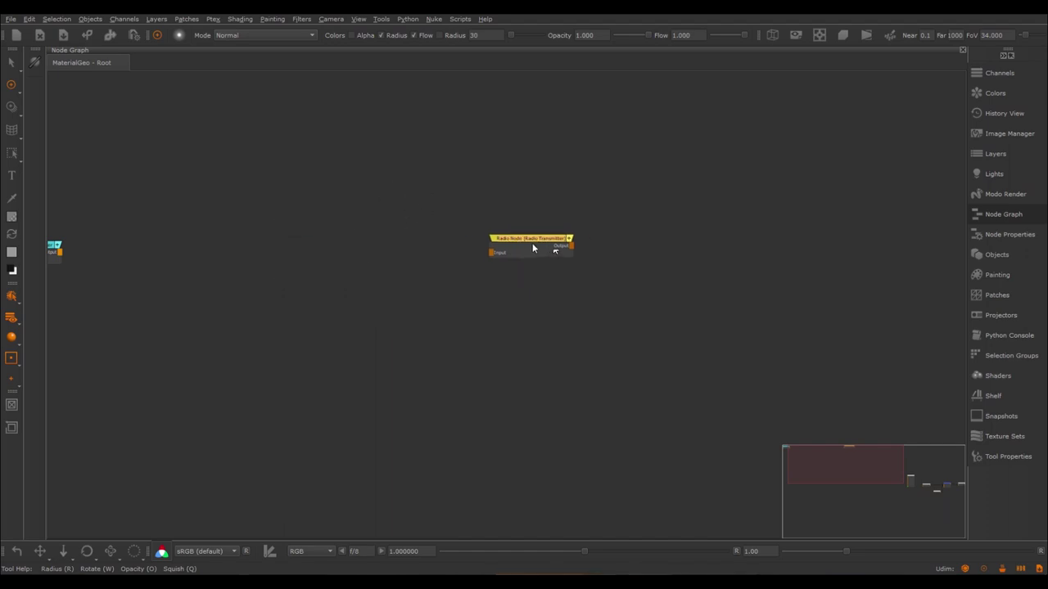
key("space")
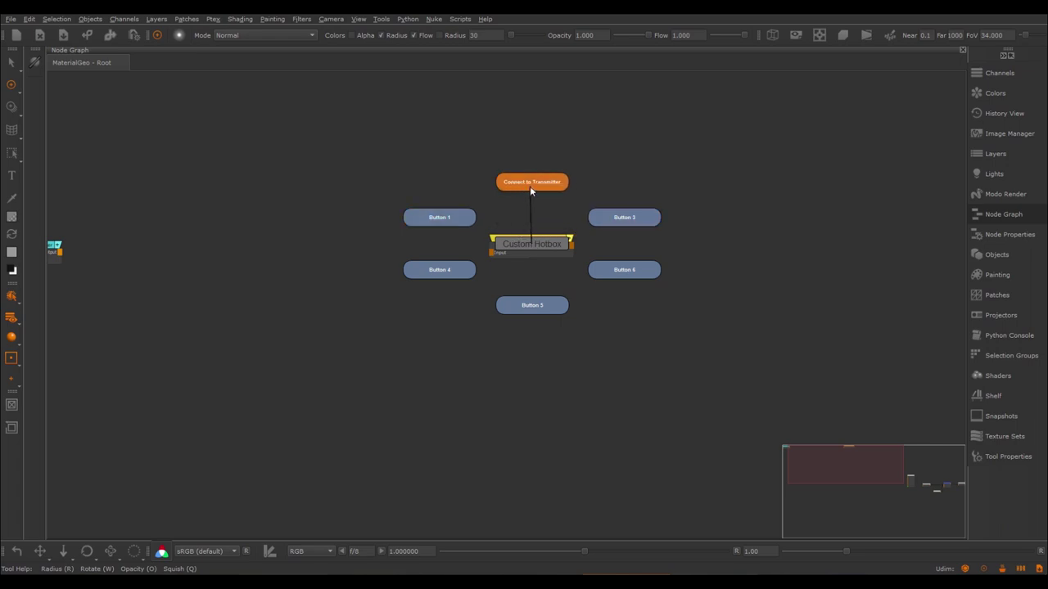
left_click(533, 234)
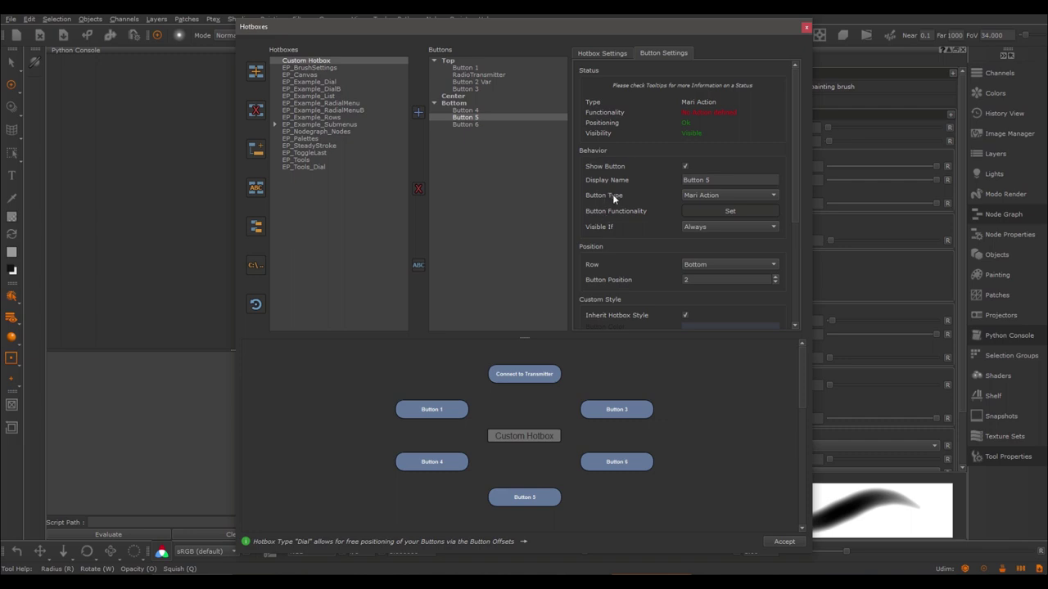
Step: Try the Slider and CheckBox types on Button 5 of the custom hotbox, leaving its button type set to Slider
left_click(700, 196)
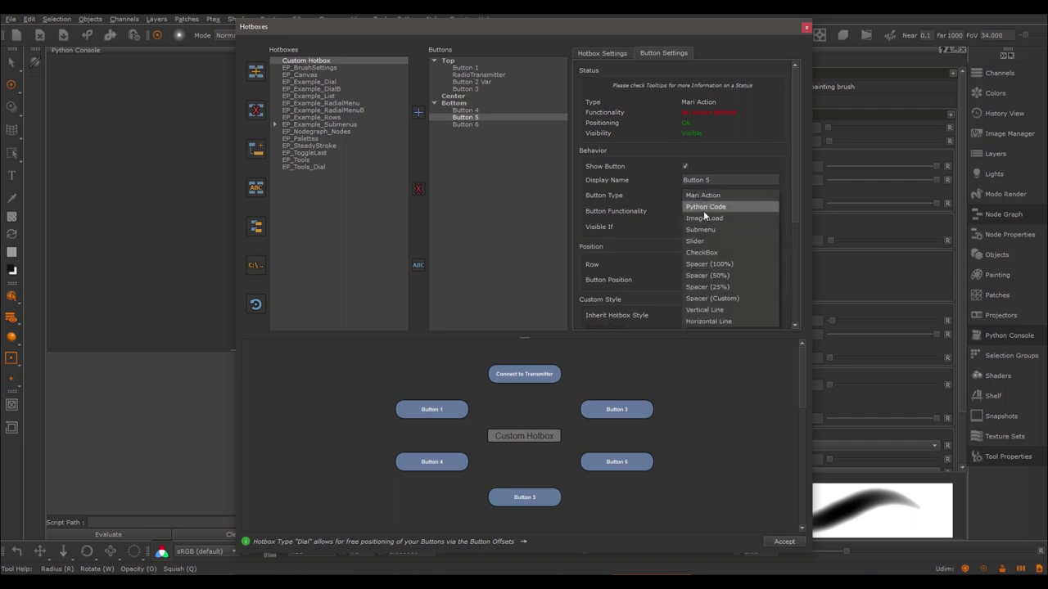
left_click(702, 241)
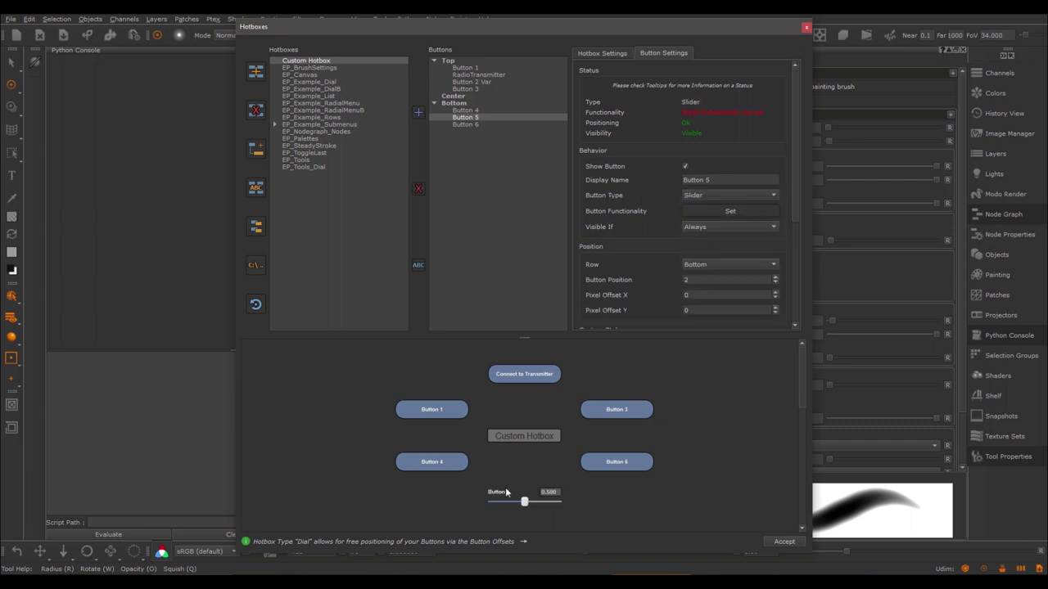
left_click(727, 195)
left_click(704, 210)
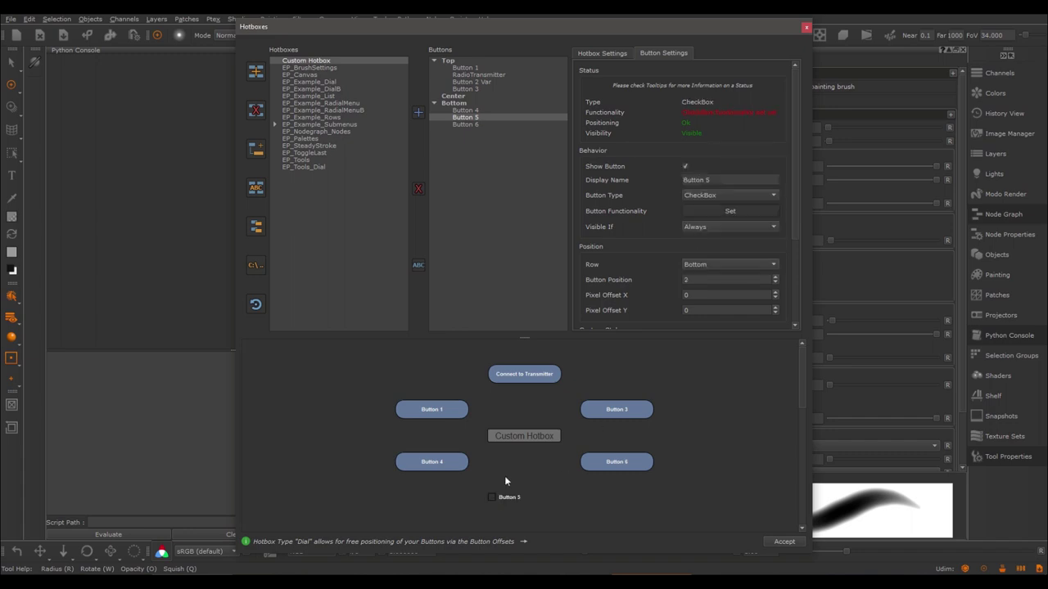
left_click(723, 196)
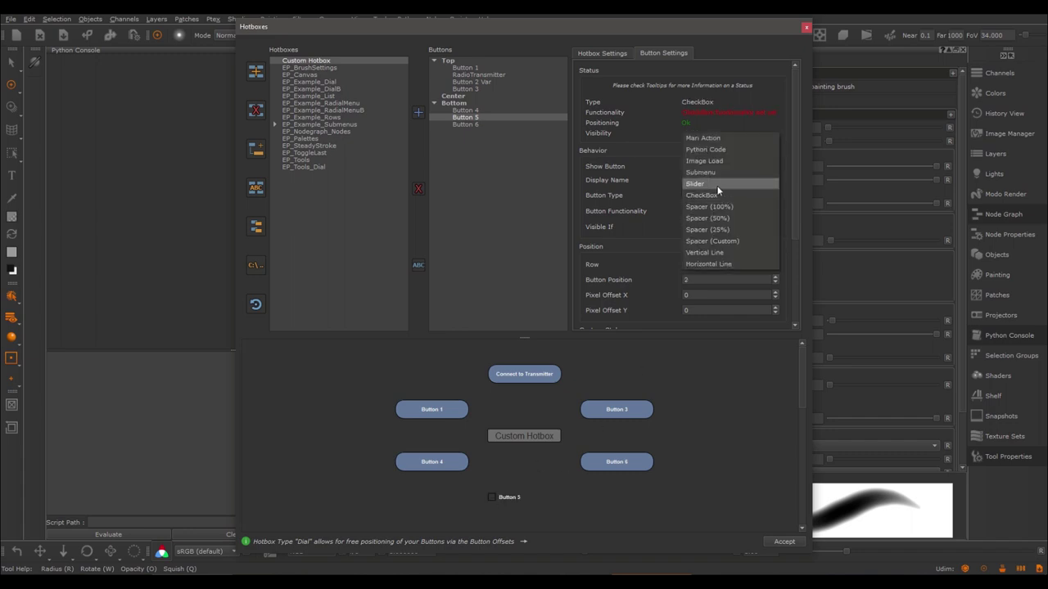
left_click(717, 185)
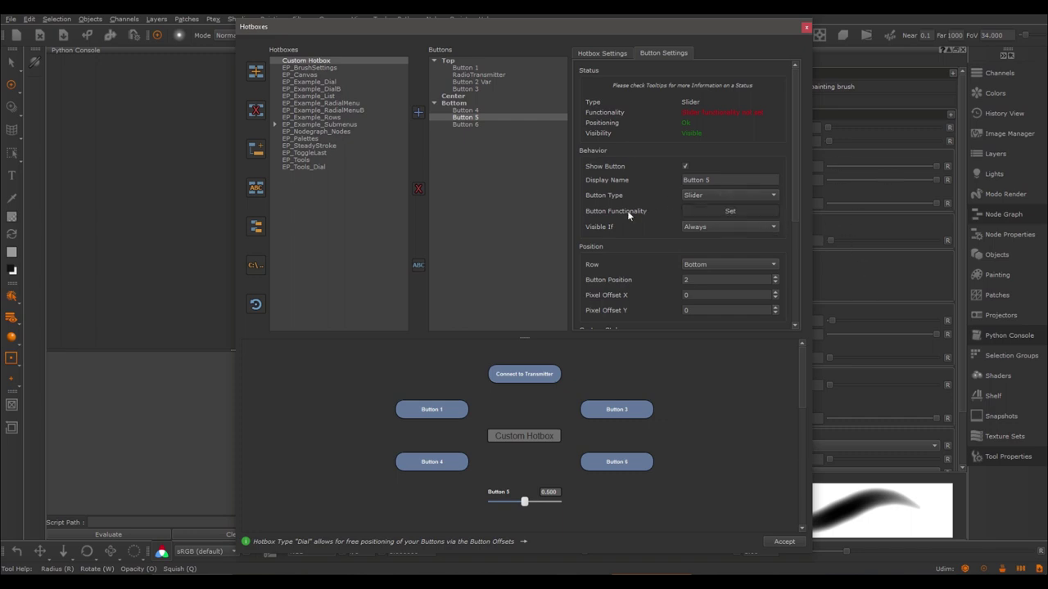
Step: Open Button 5's slider functionality and examine the example code for reading and setting a Mari attribute
left_click(706, 215)
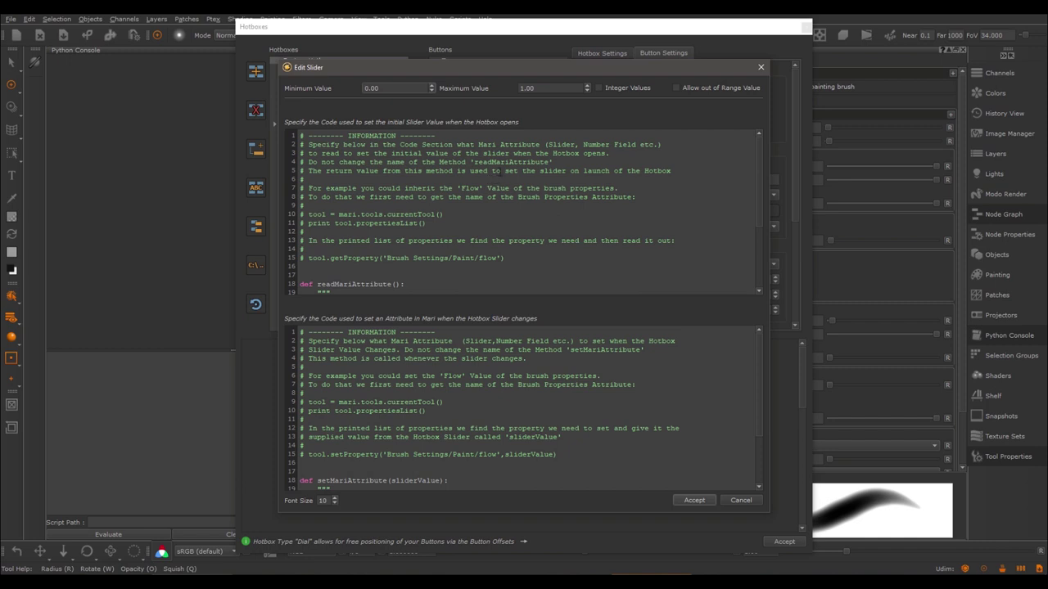
scroll(517, 188, "down", 4)
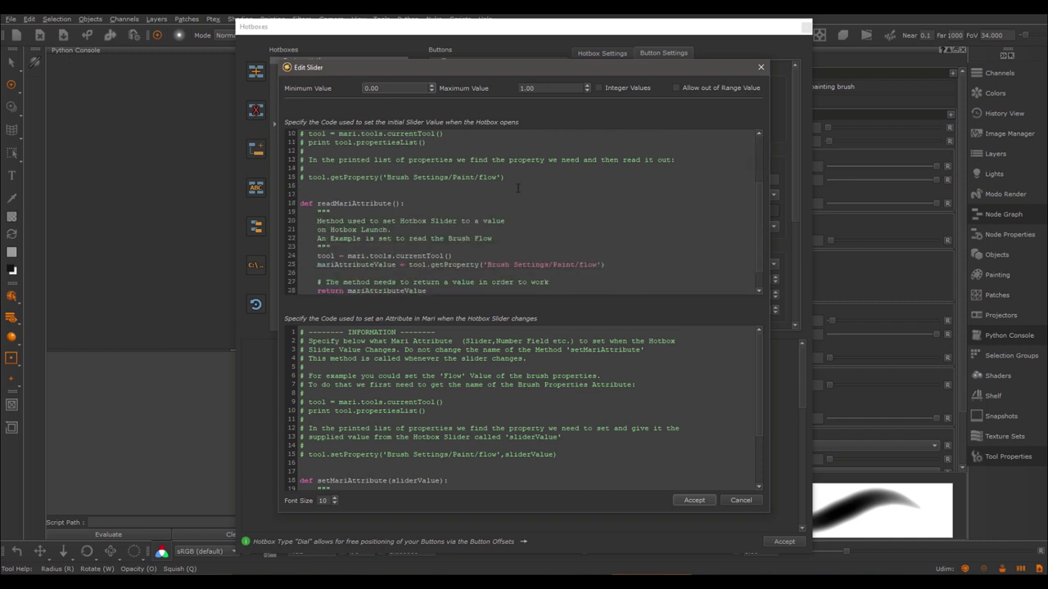
scroll(517, 185, "up", 3)
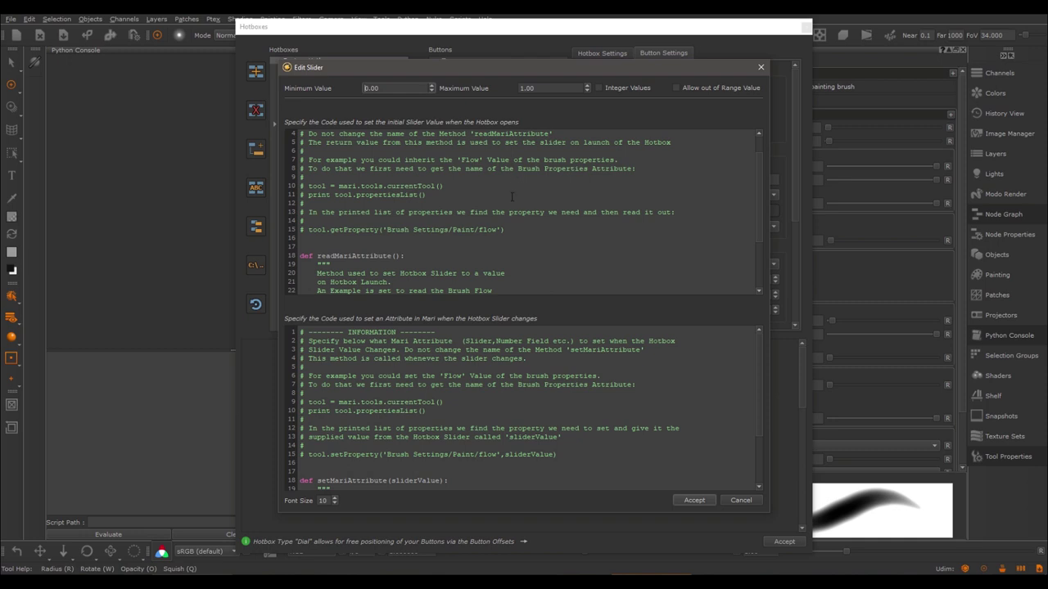
scroll(512, 197, "up", 1)
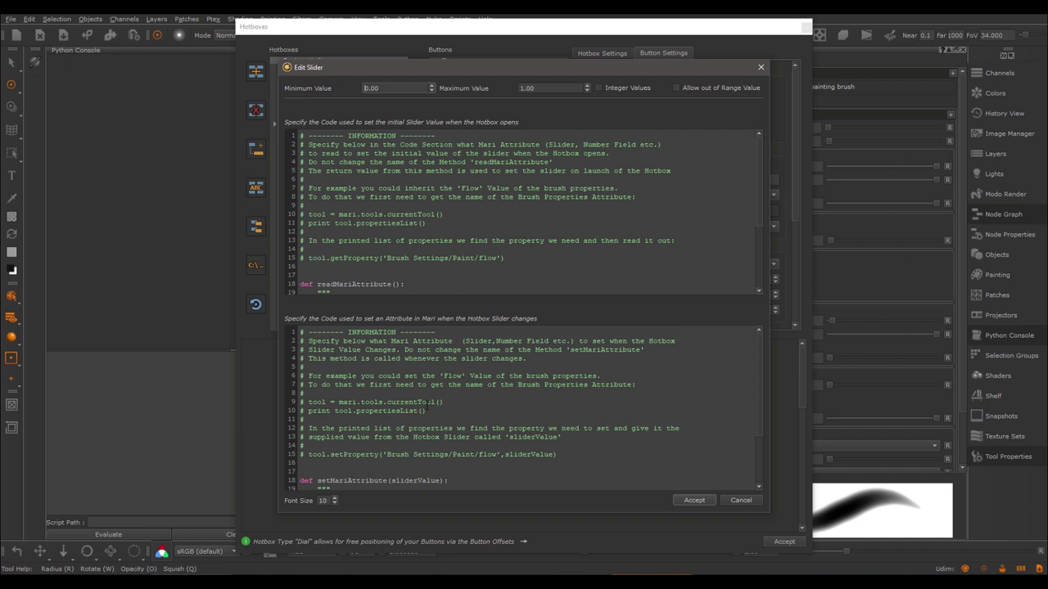
scroll(515, 385, "down", 1)
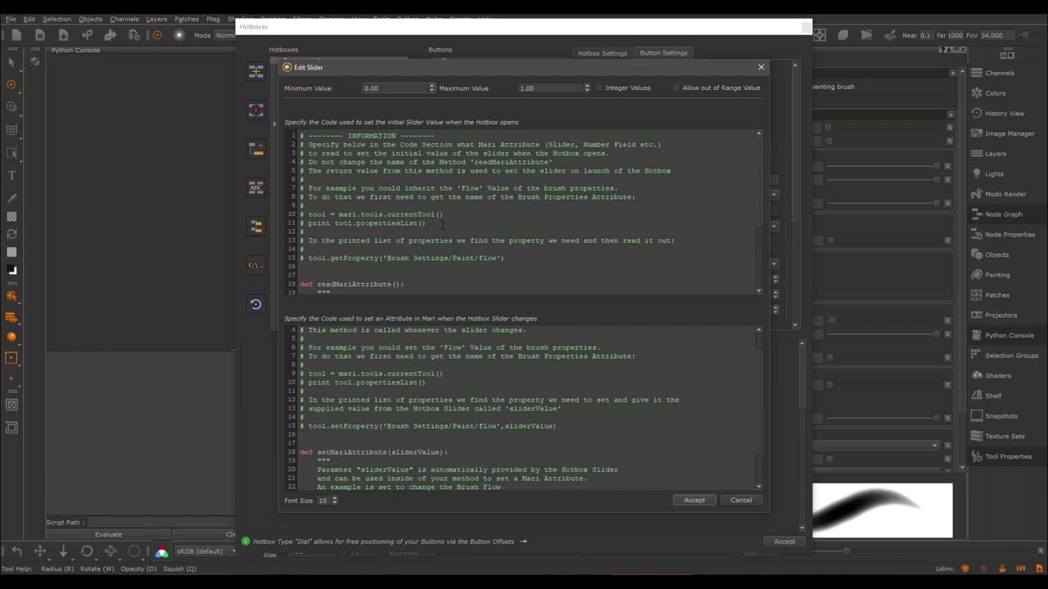
scroll(443, 225, "down", 4)
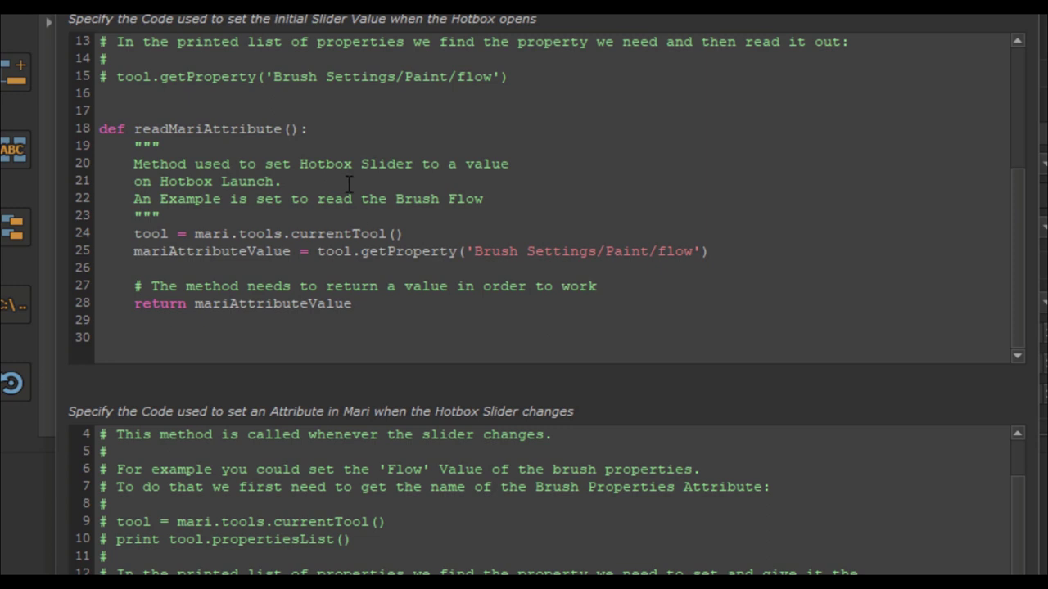
scroll(308, 176, "up", 3)
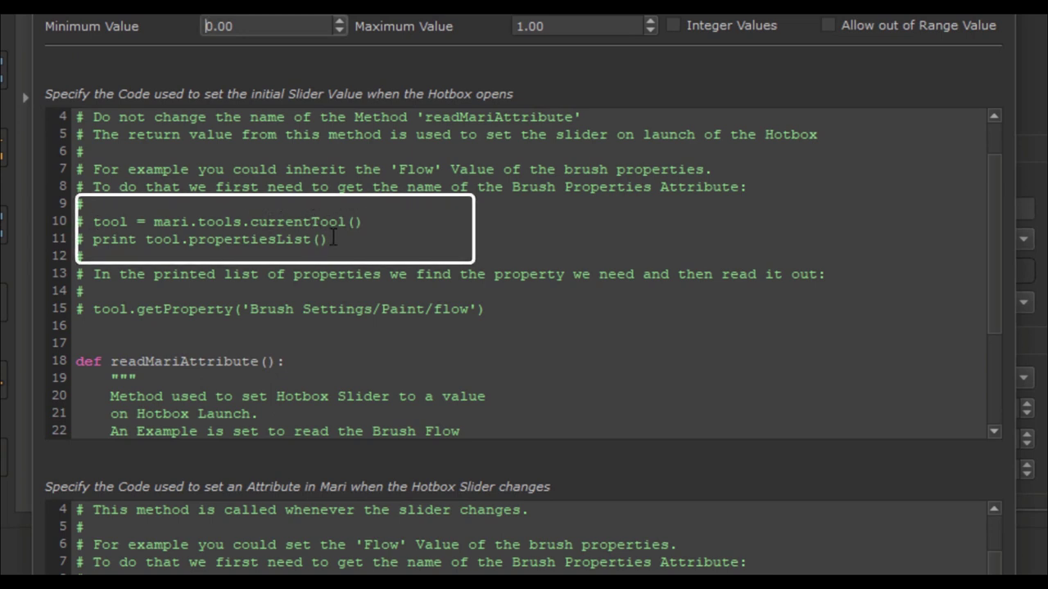
Step: Copy the commented currentTool and propertiesList example lines from the slider code, close the hotbox editor, and paste them into the Python Console
left_click_drag(348, 239, 41, 223)
key("ctrl+c")
key("ctrl+/")
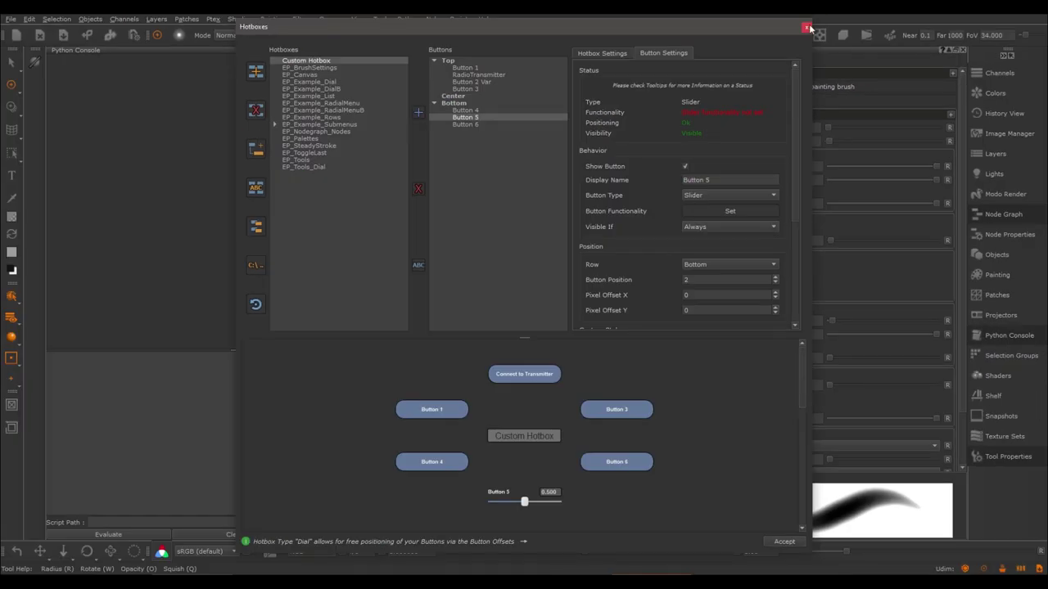
left_click(806, 28)
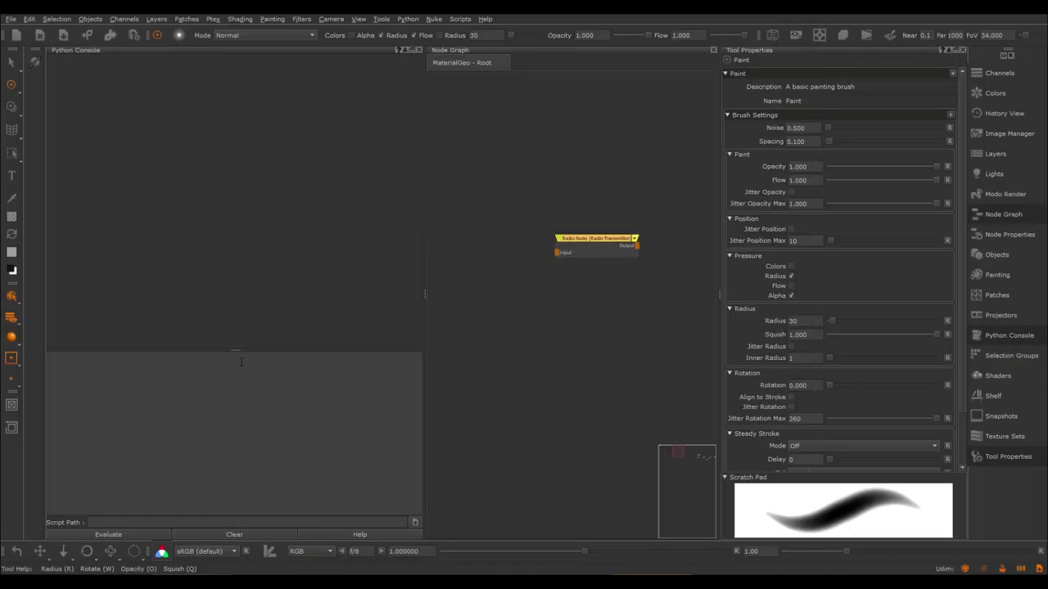
left_click(407, 19)
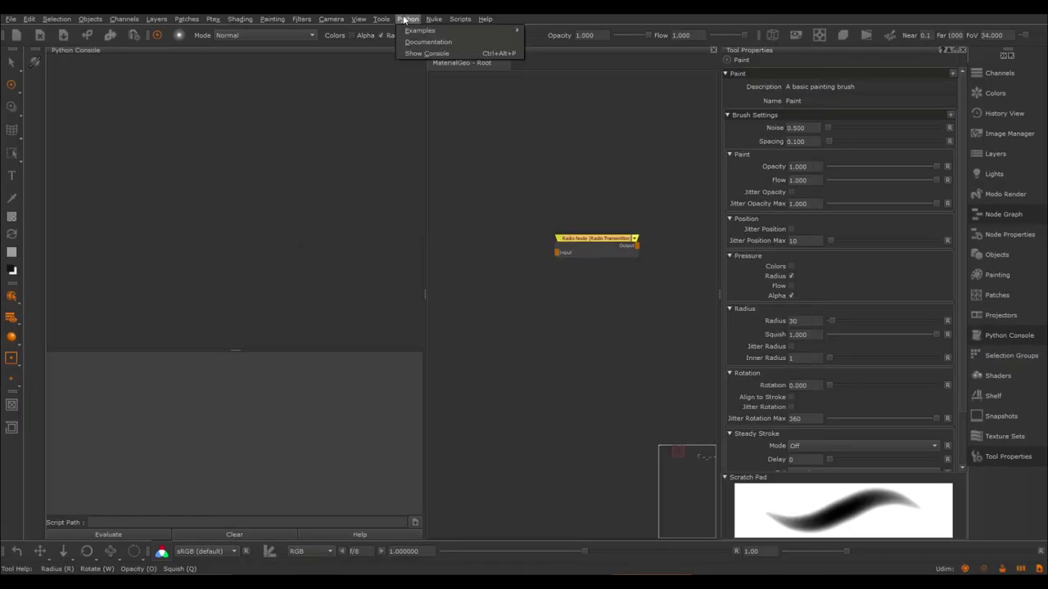
left_click(427, 53)
key("ctrl+v")
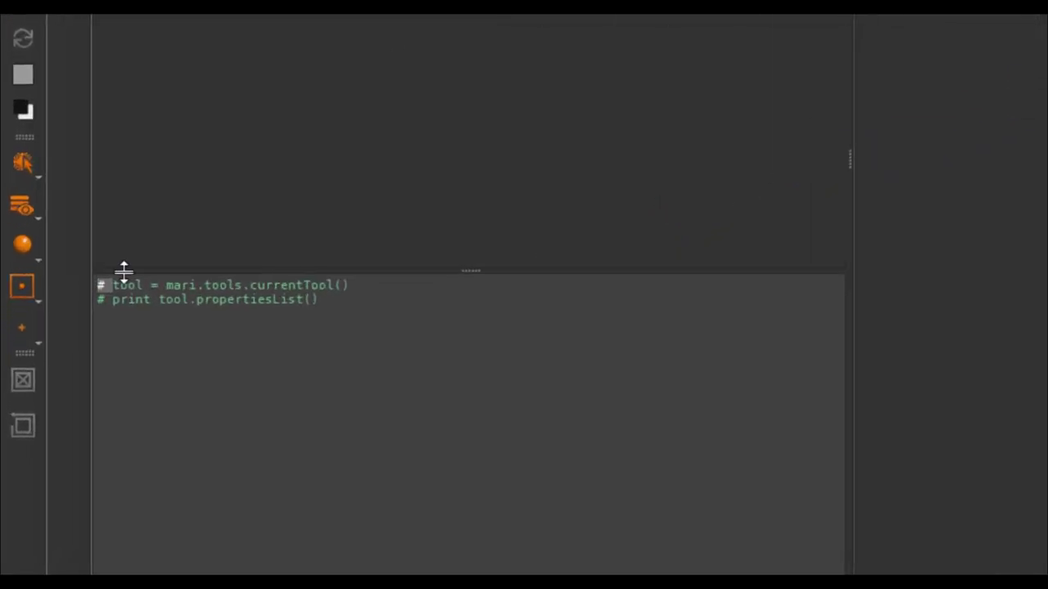
Step: Uncomment both pasted lines in the Python Console and run them to print the current tool's property list
key("Delete")
key("Down")
key("shift+Right")
key("shift+Right")
key("Delete")
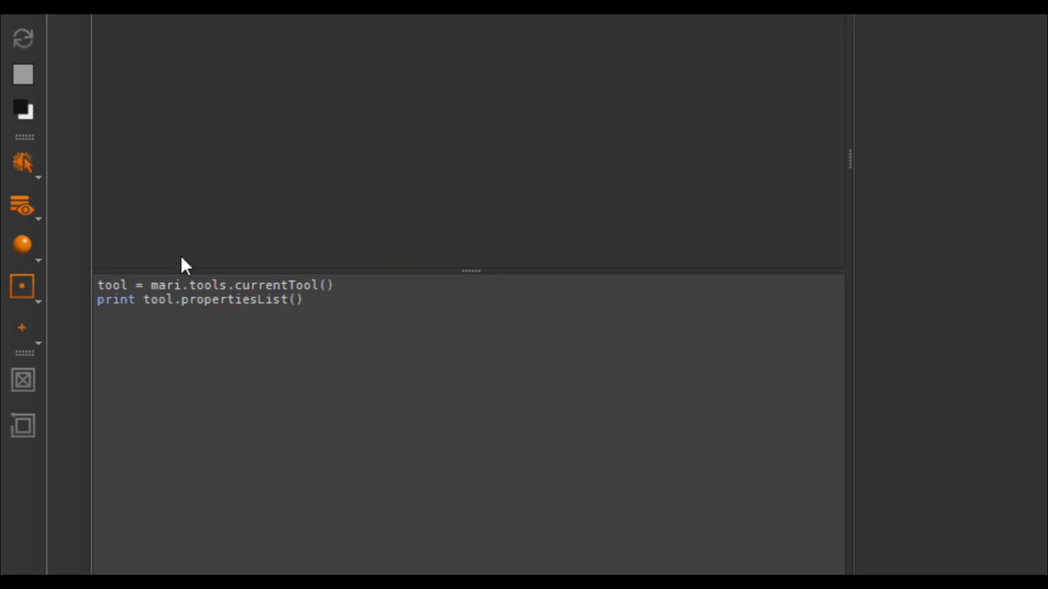
left_click(388, 381)
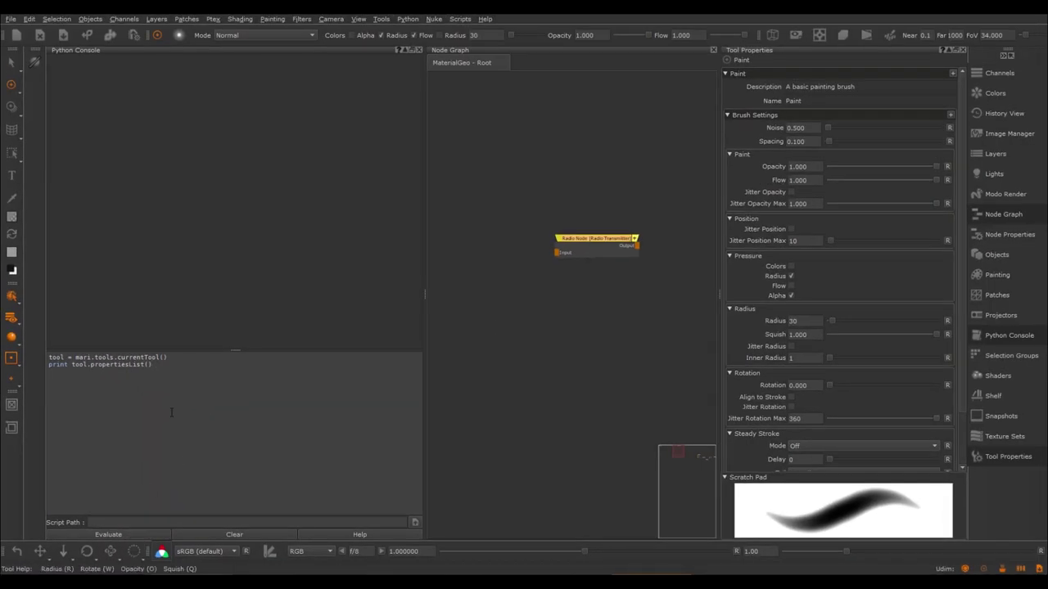
key("ctrl+Return")
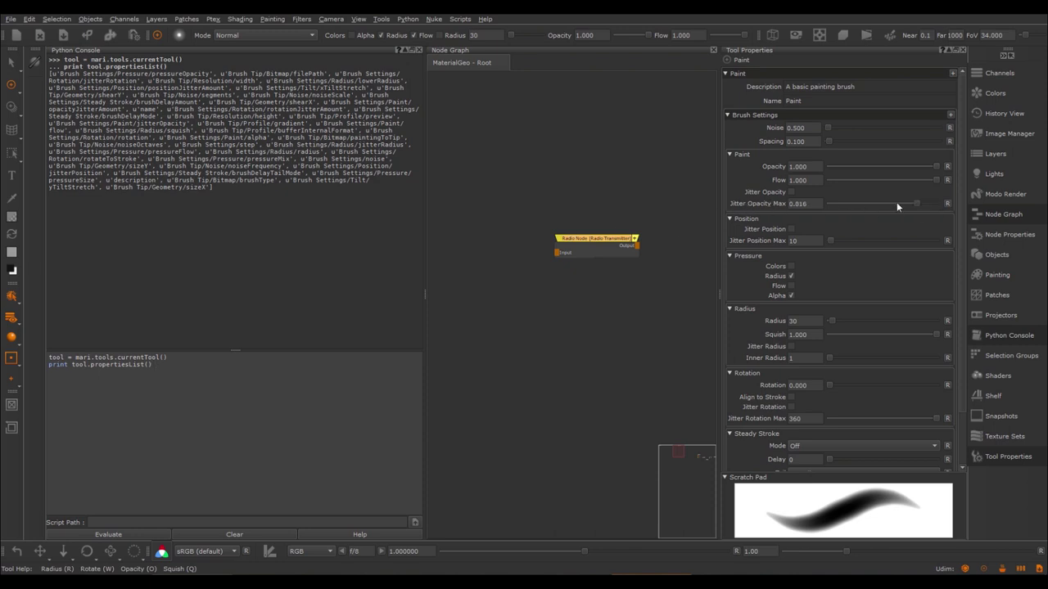
Step: Copy the printed property list from the Python Console and paste it into the untitled file in the text editor
left_click_drag(227, 189, 49, 73)
key("ctrl+c")
key("alt+Tab")
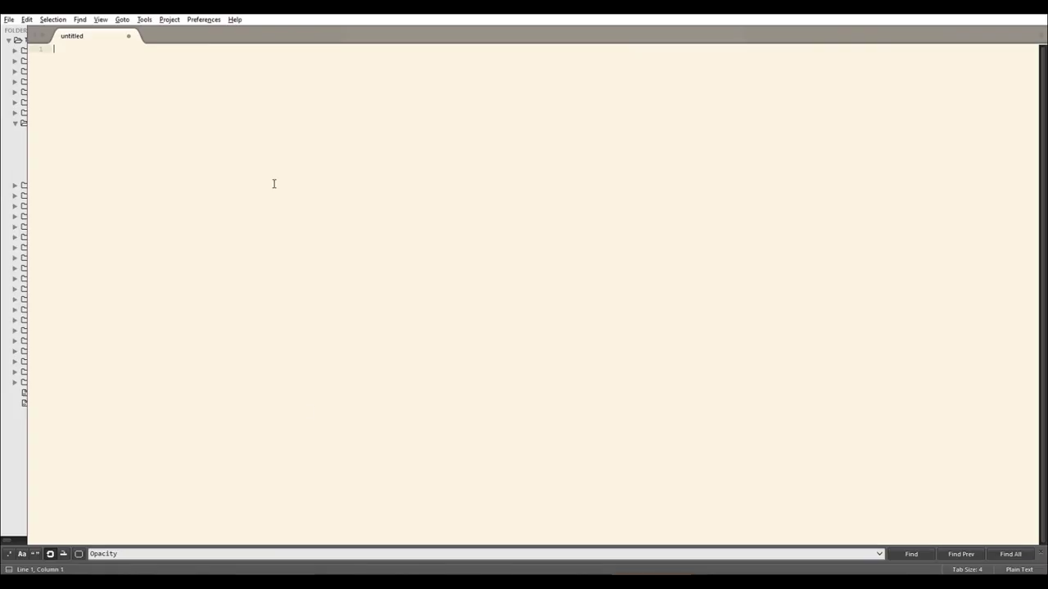
key("ctrl+v")
Step: Search the pasted property list for "jitter" to locate the opacity jitter property
key("ctrl+f")
type("jitter")
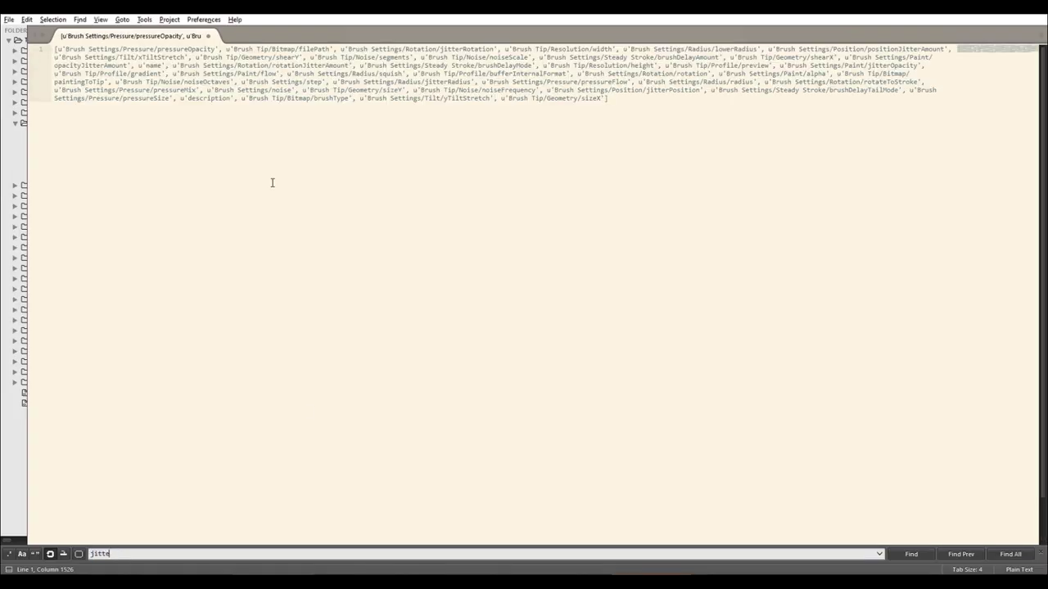
type(" opac")
key("BackSpace")
key("BackSpace")
key("BackSpace")
key("BackSpace")
key("BackSpace")
key("Return")
key("Return")
Step: Copy the 'Brush Settings/Paint/opacityJitterAmount' entry, switch back to Mari, and replace the Python Console code with it
left_click(130, 64)
mouse_move(130, 64)
left_mouse_down()
mouse_move(119, 62)
mouse_move(238, 50)
mouse_move(853, 49)
mouse_move(849, 57)
left_mouse_up()
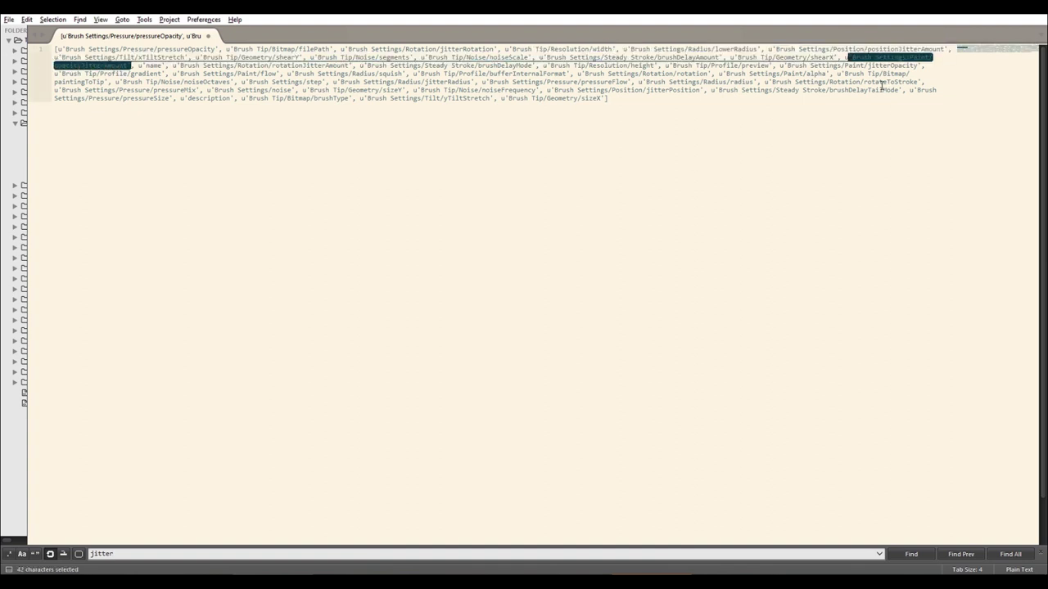
key("ctrl+c")
key("alt+Tab")
key("ctrl+a")
key("ctrl+v")
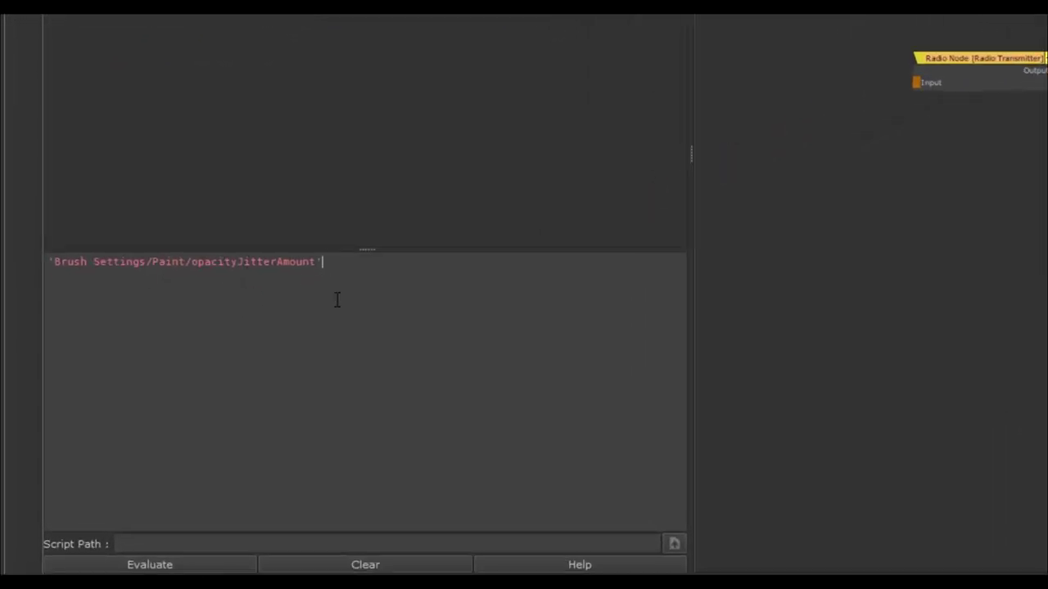
Step: Select the 'Brush Settings/Paint/opacityJitterAmount' text in the Python Console and open the slider code for Custom Hotbox's Button 5
key("ctrl+a")
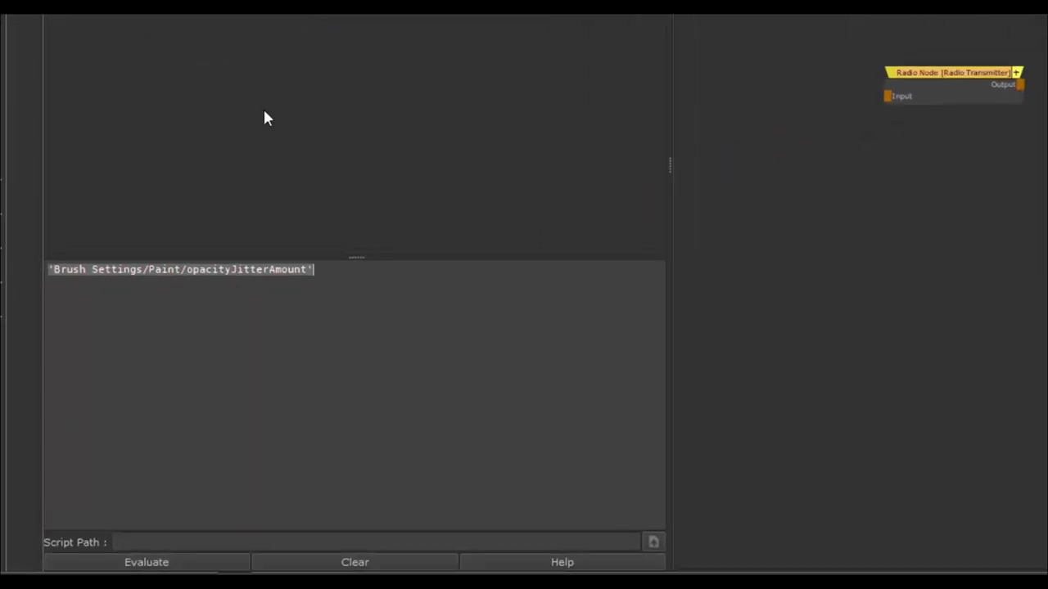
left_click(29, 18)
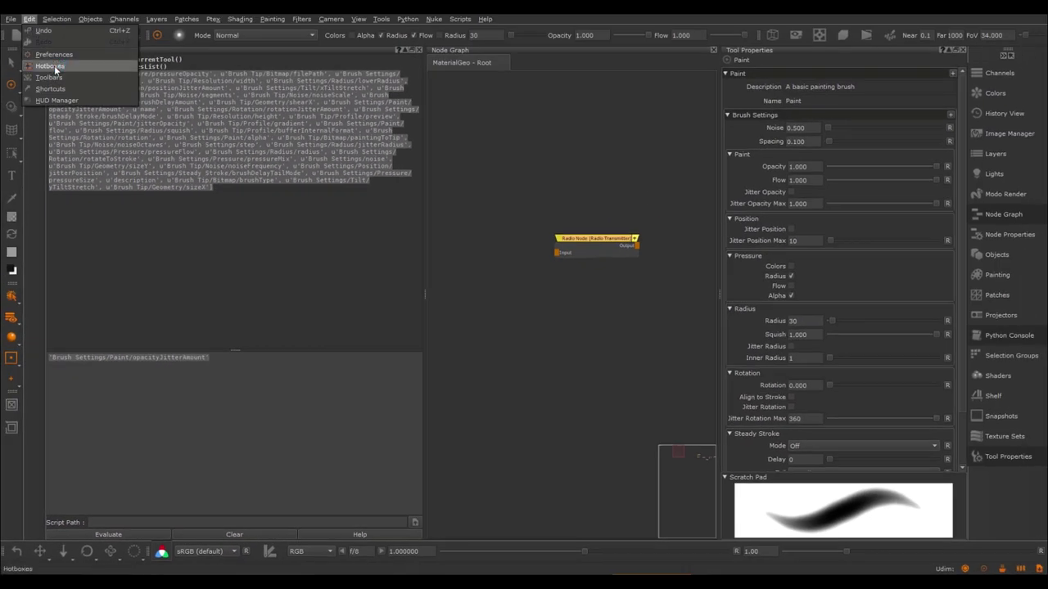
left_click(50, 66)
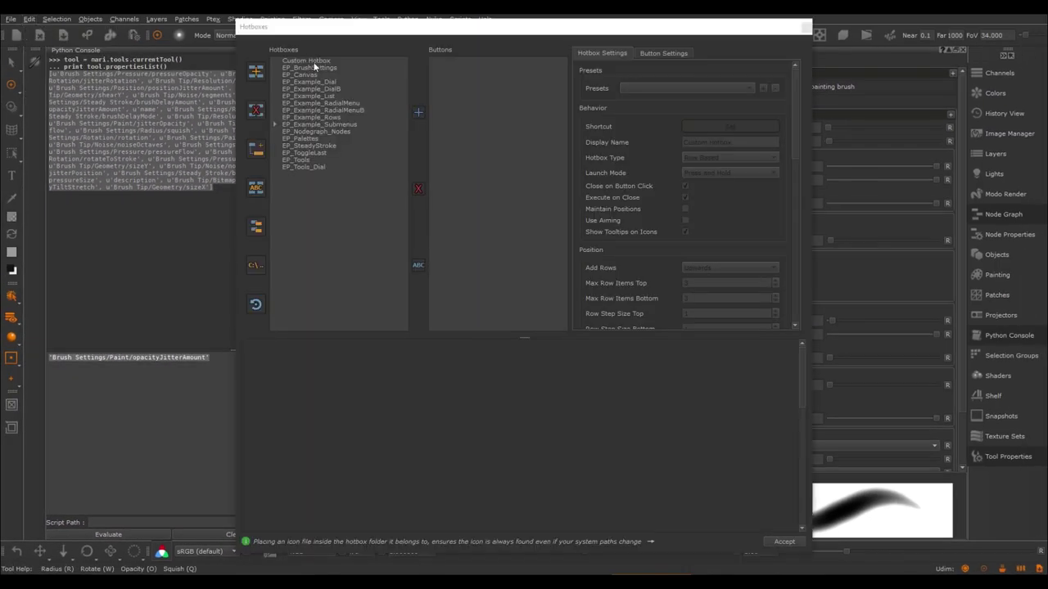
left_click(478, 117)
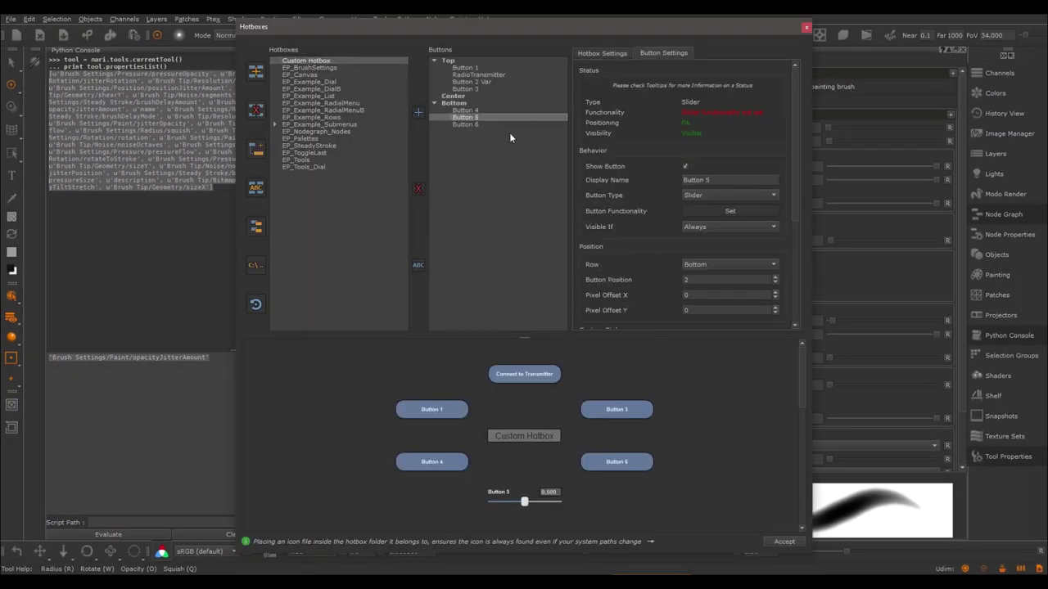
left_click(721, 212)
scroll(489, 257, "down", 4)
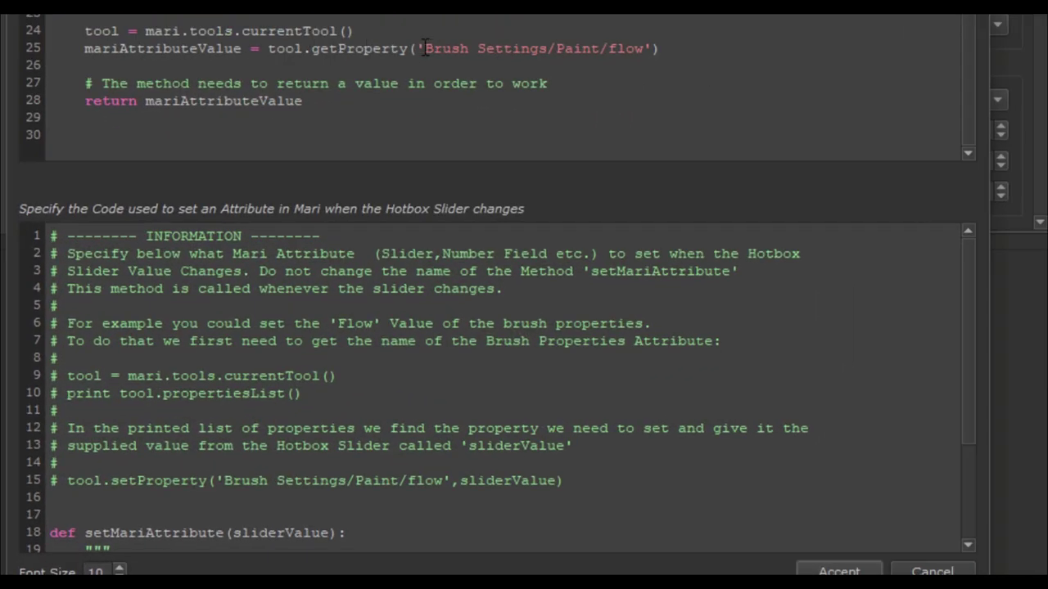
Step: Replace the getProperty path in the slider's read code with 'Brush Settings/Paint/opacityJitterAmount', removing the duplicate quotes
left_click_drag(425, 49, 648, 49)
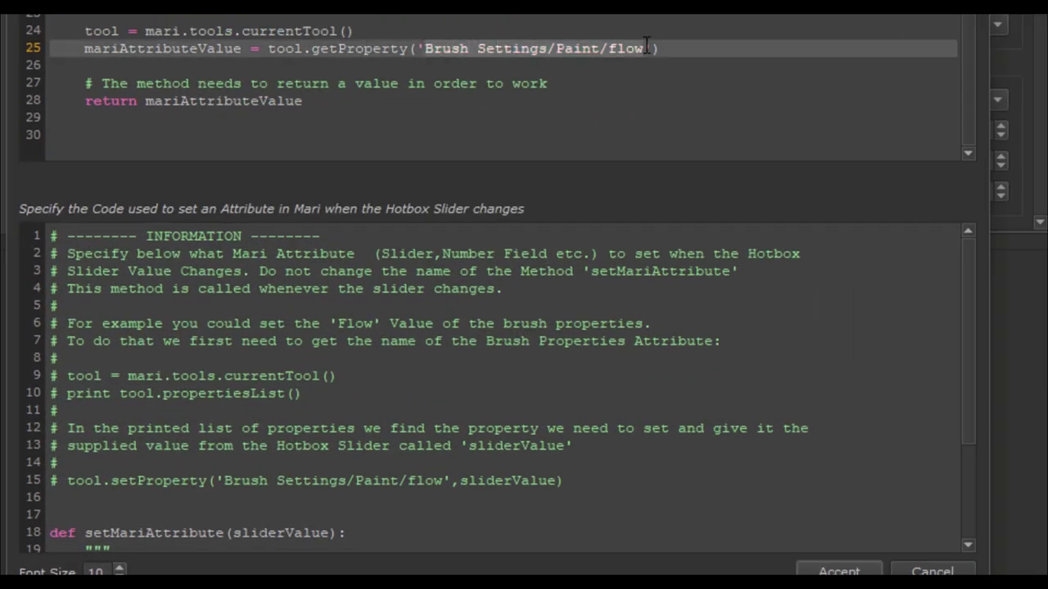
key("ctrl+v")
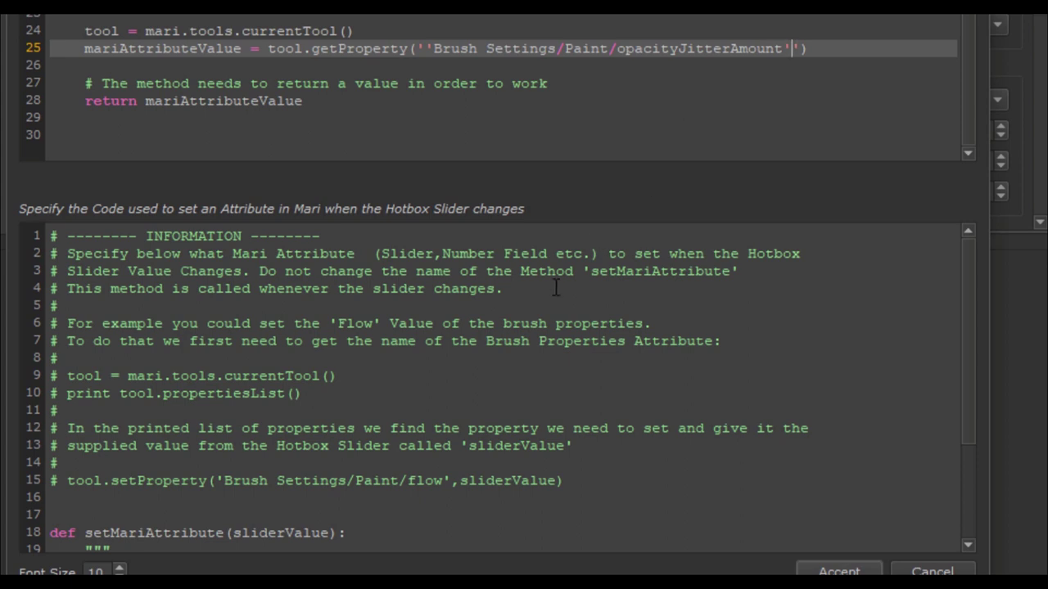
left_click(793, 48)
key("BackSpace")
left_click(426, 48)
key("BackSpace")
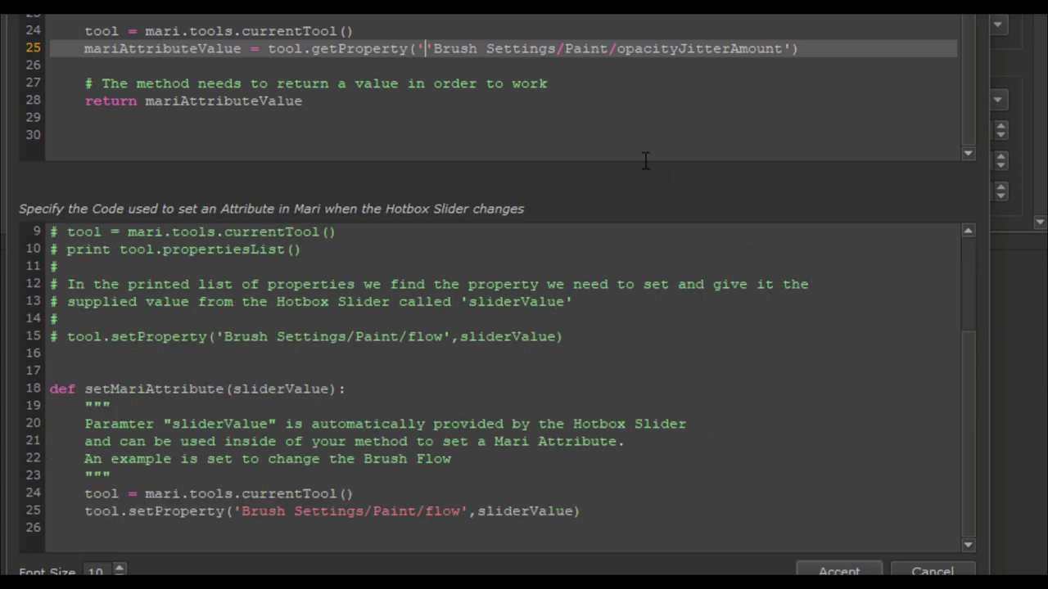
key("BackSpace")
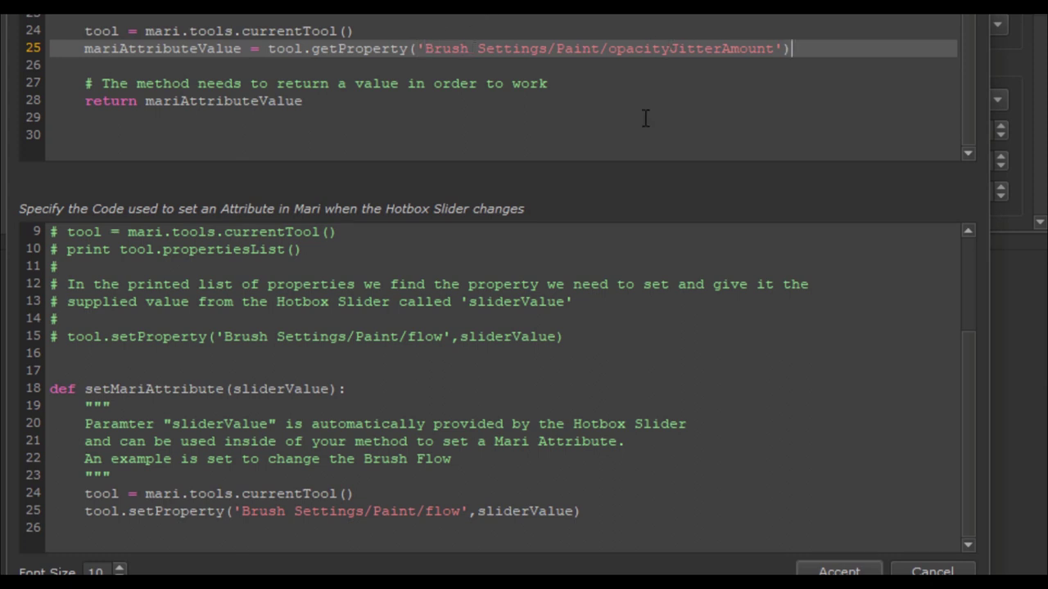
Step: Replace the setProperty path in the slider's set code with 'Brush Settings/Paint/opacityJitterAmount', remove the duplicate quotes, and accept the slider and hotbox changes
left_click_drag(462, 511, 241, 511)
key("ctrl+v")
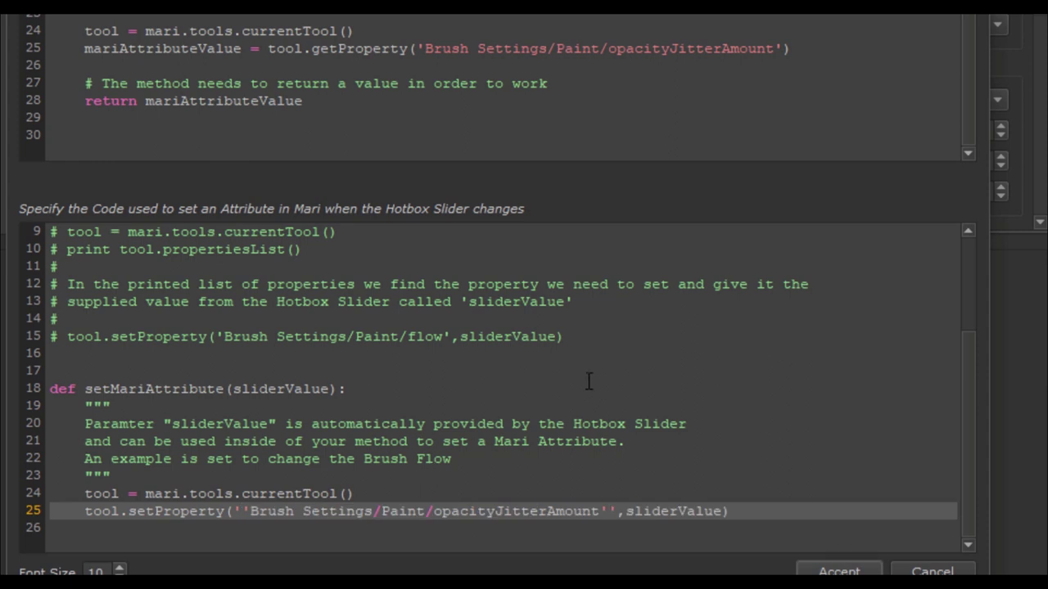
left_click(244, 511)
key("BackSpace")
left_click(600, 511)
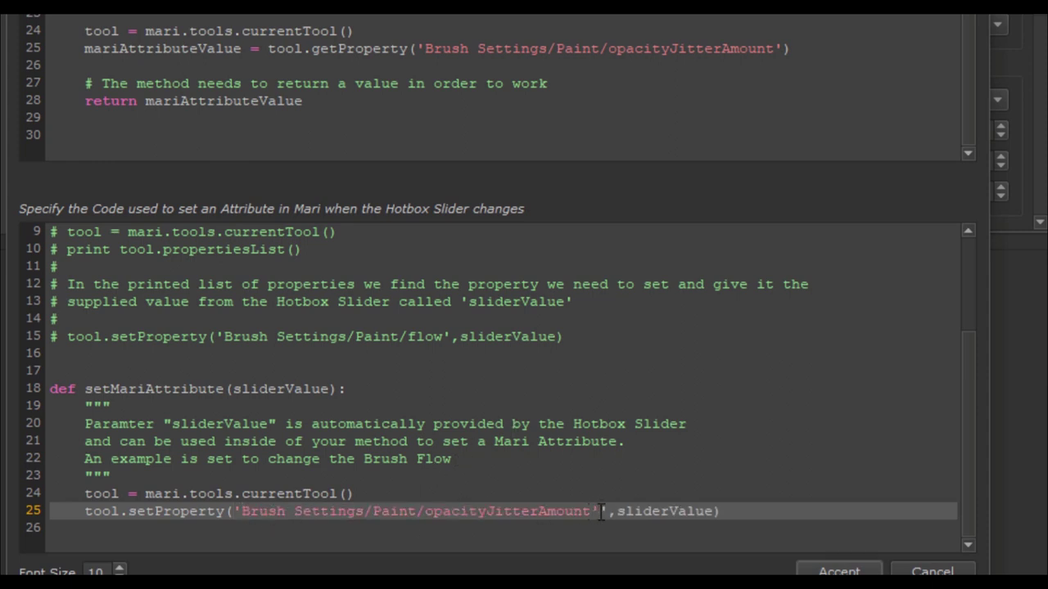
key("BackSpace")
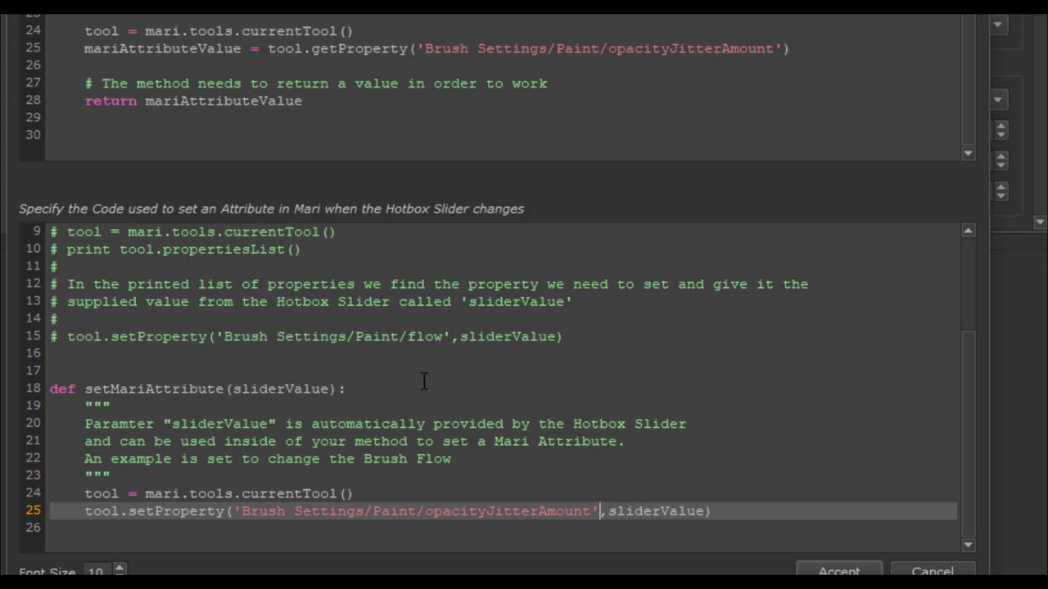
left_click(828, 571)
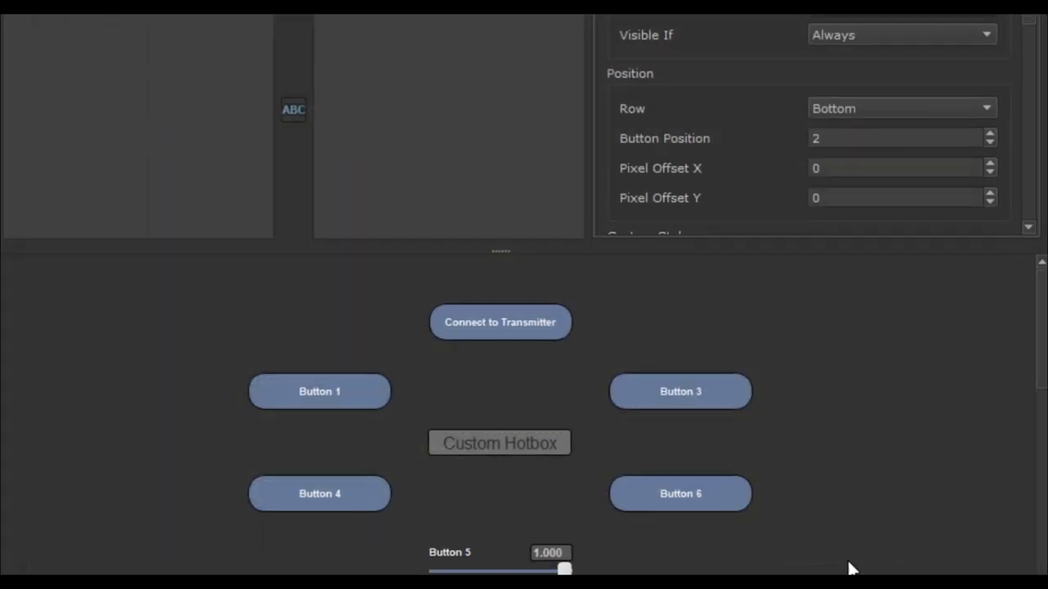
left_click(851, 573)
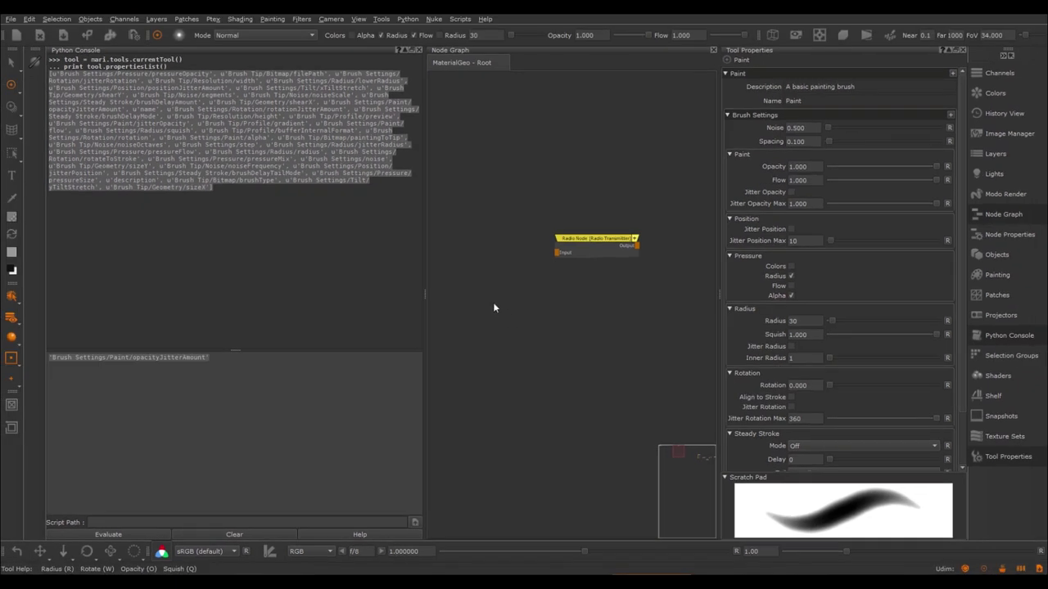
Step: Turn off Close on Button Click for Custom Hotbox and accept the hotbox settings
key("space")
left_click(29, 19)
left_click(53, 70)
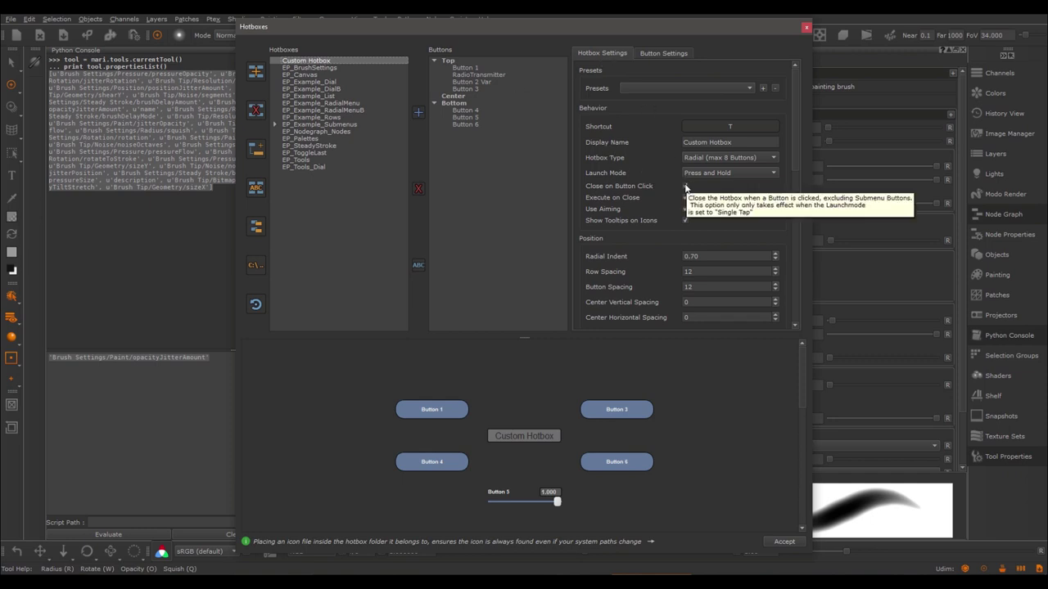
left_click(686, 188)
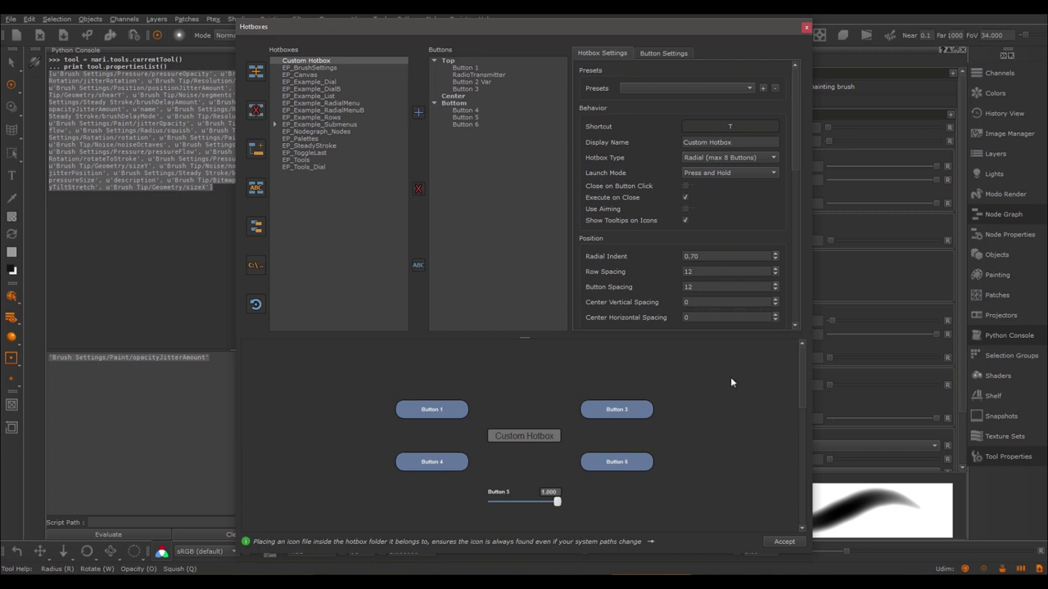
left_click(784, 541)
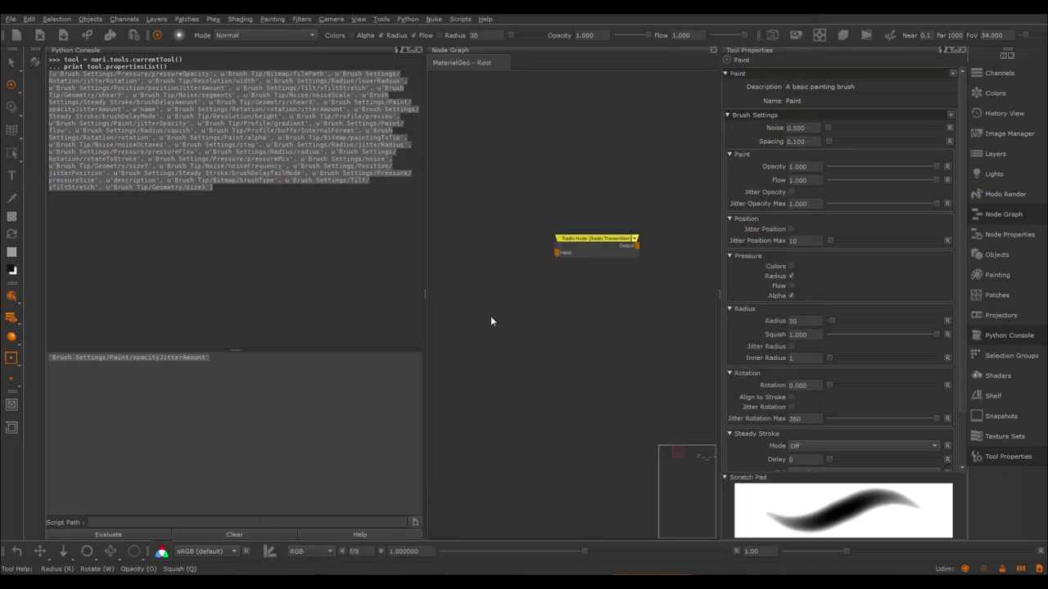
Step: Launch the custom hotbox and lower its Button 5 slider to about 0.426 to test the jitter opacity control
key("space")
left_click_drag(521, 381, 485, 388)
Step: Change the button type of Custom Hotbox's Button 5 to CheckBox
left_click(15, 17)
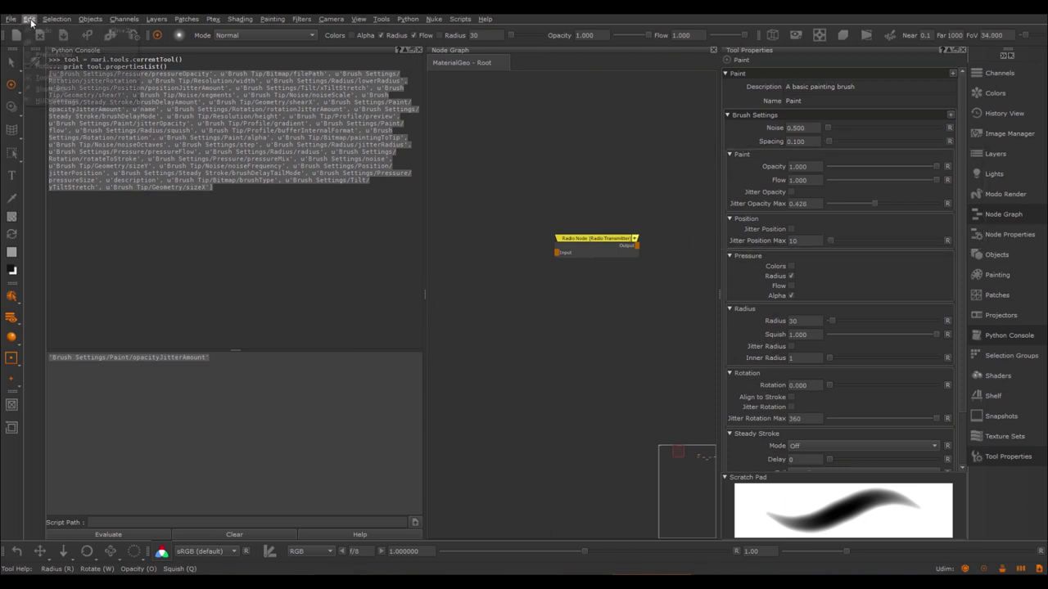
left_click(65, 62)
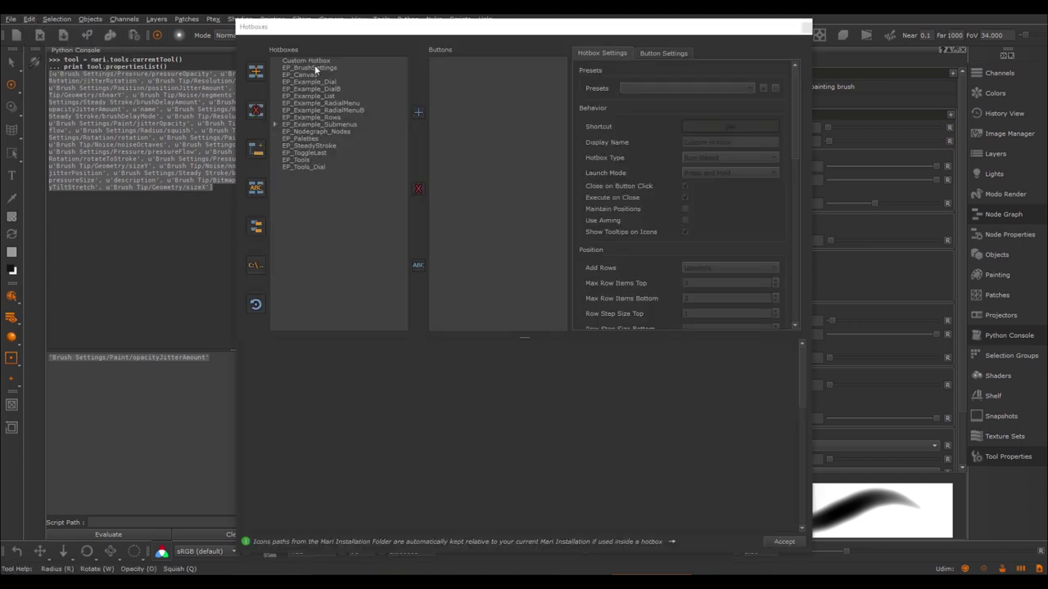
left_click(315, 62)
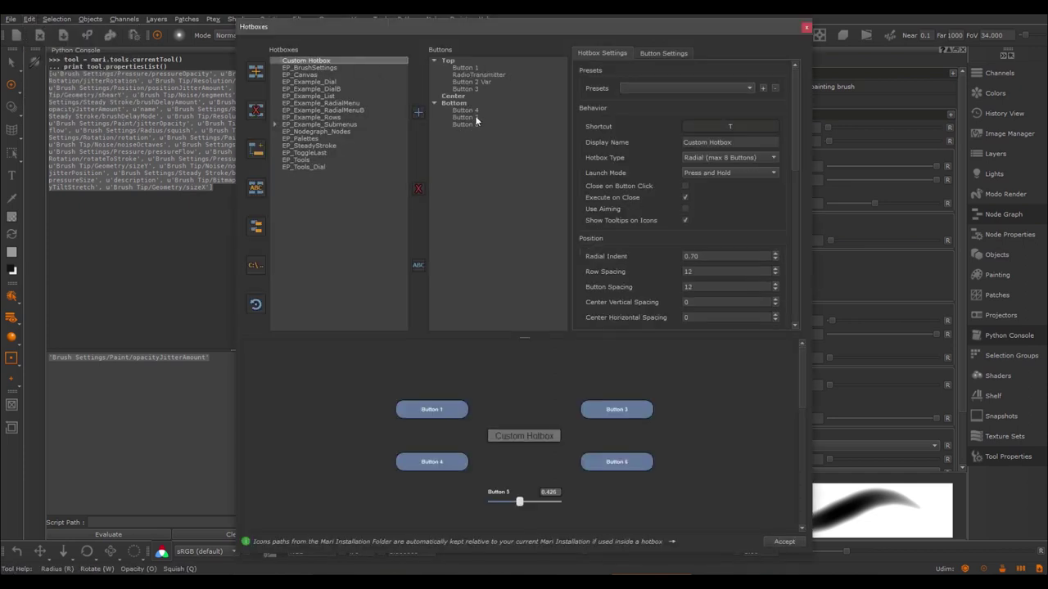
left_click(480, 117)
left_click(716, 196)
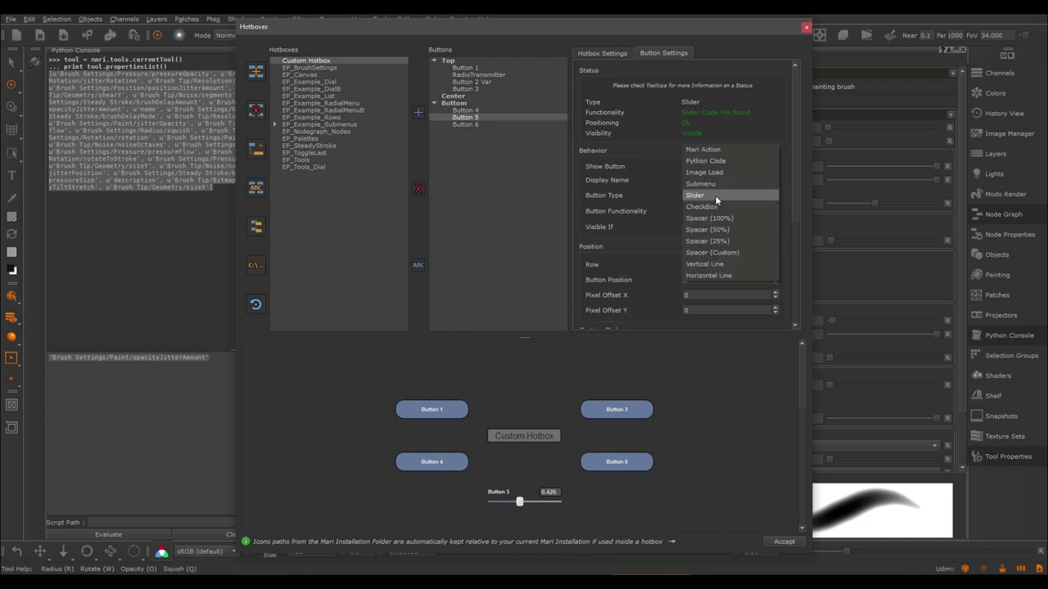
left_click(718, 207)
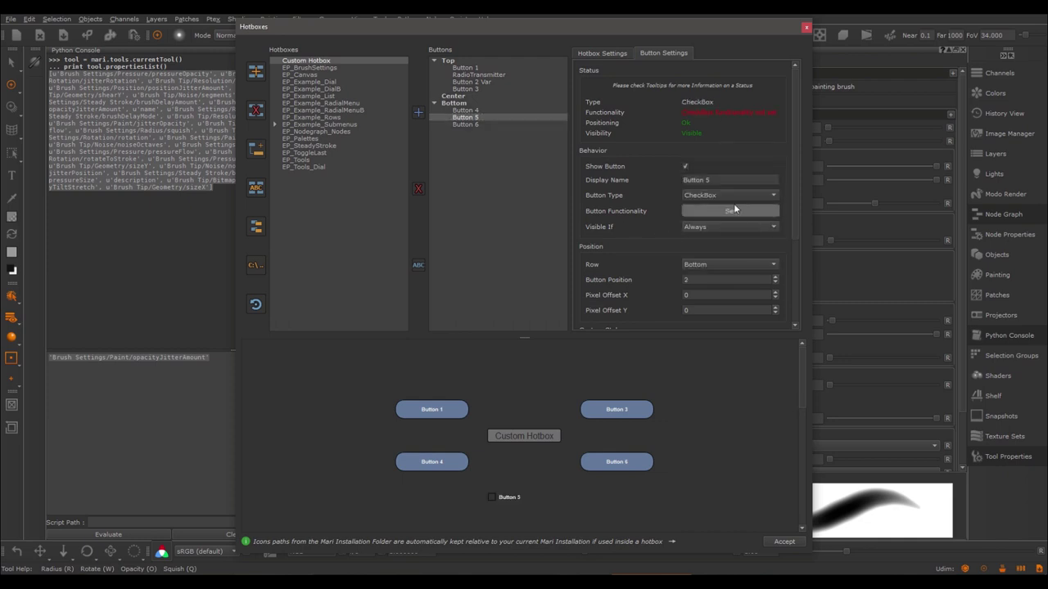
Step: Open Button 5's checkbox code and examine how the example reads and sets the brush's jitterPosition property
left_click(732, 212)
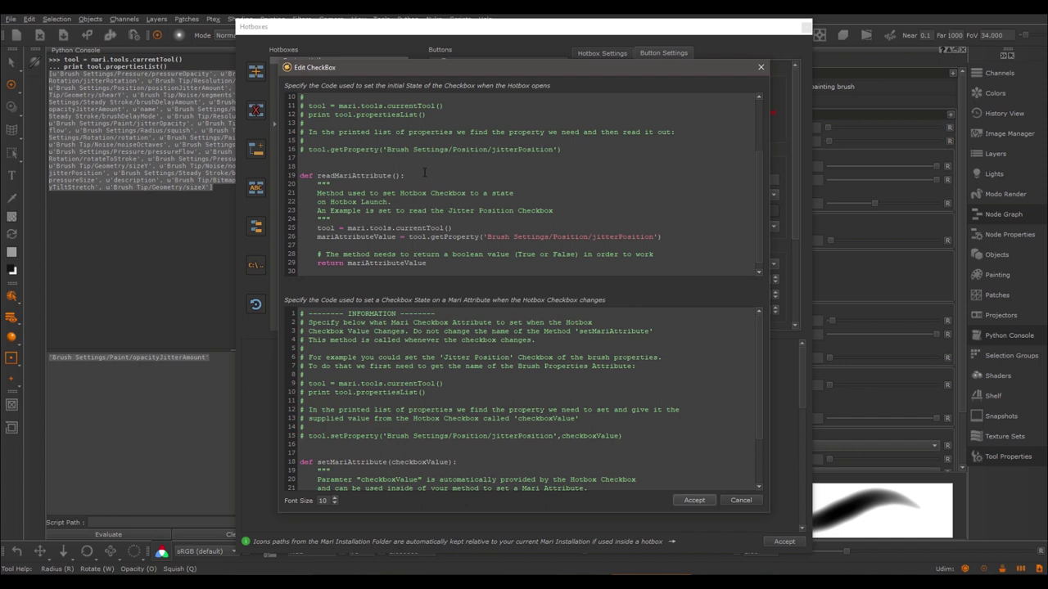
scroll(475, 405, "down", 2)
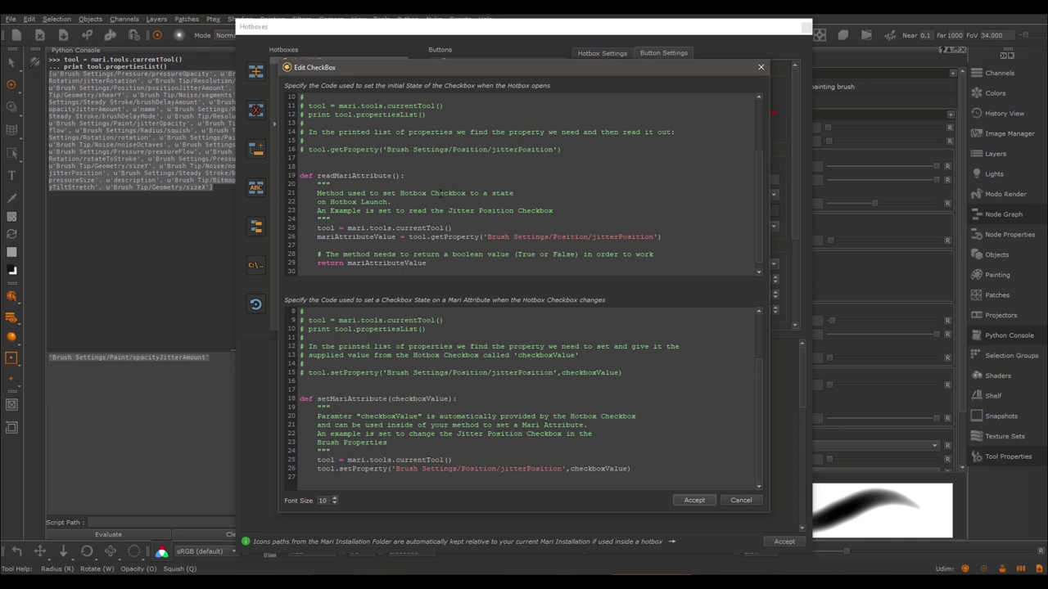
scroll(442, 193, "up", 2)
left_click_drag(431, 168, 300, 159)
scroll(430, 195, "down", 2)
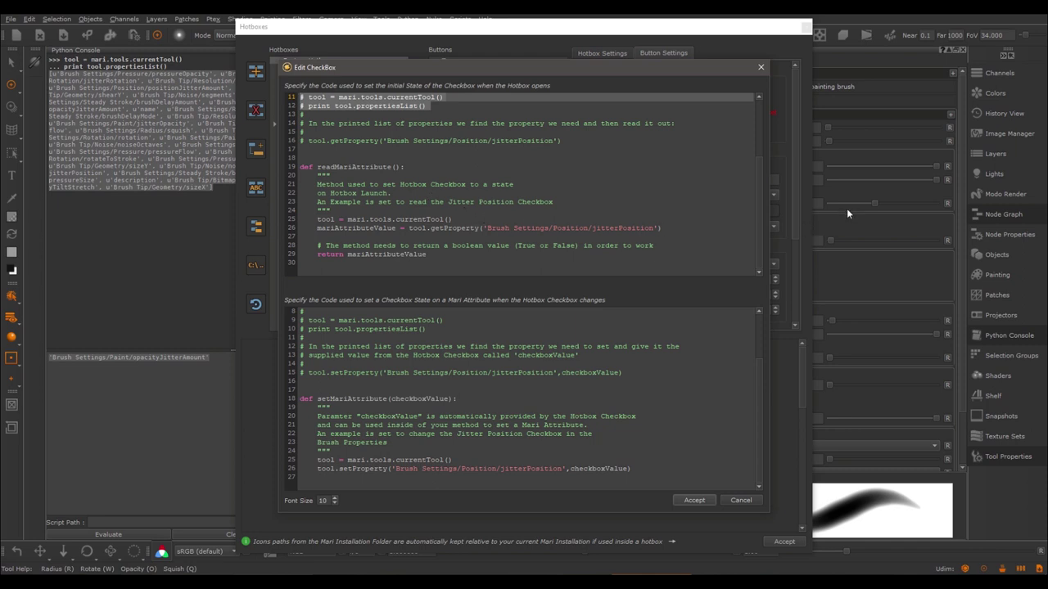
left_click(671, 228)
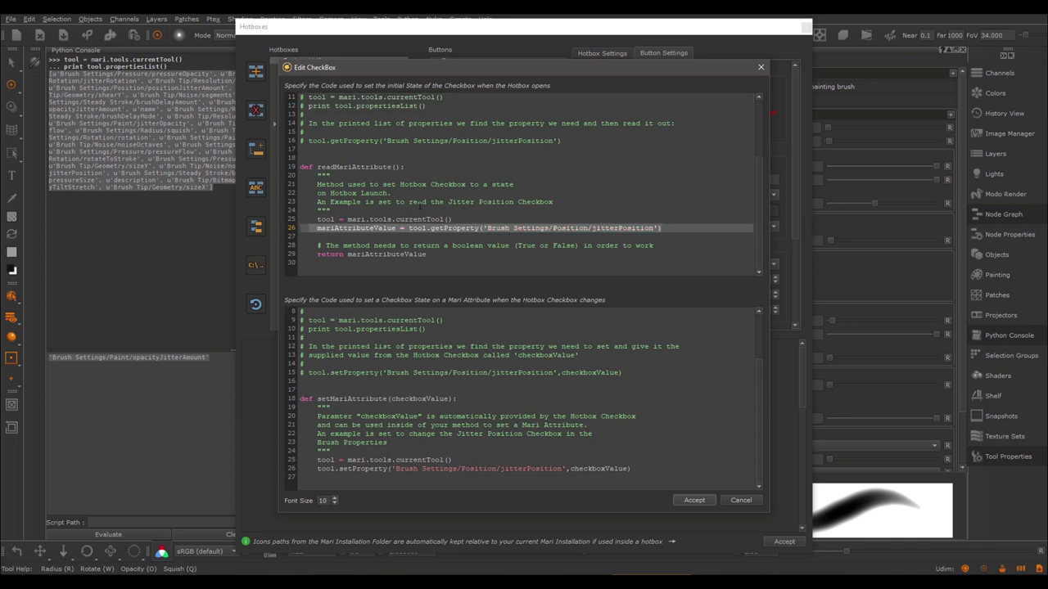
left_click(428, 201)
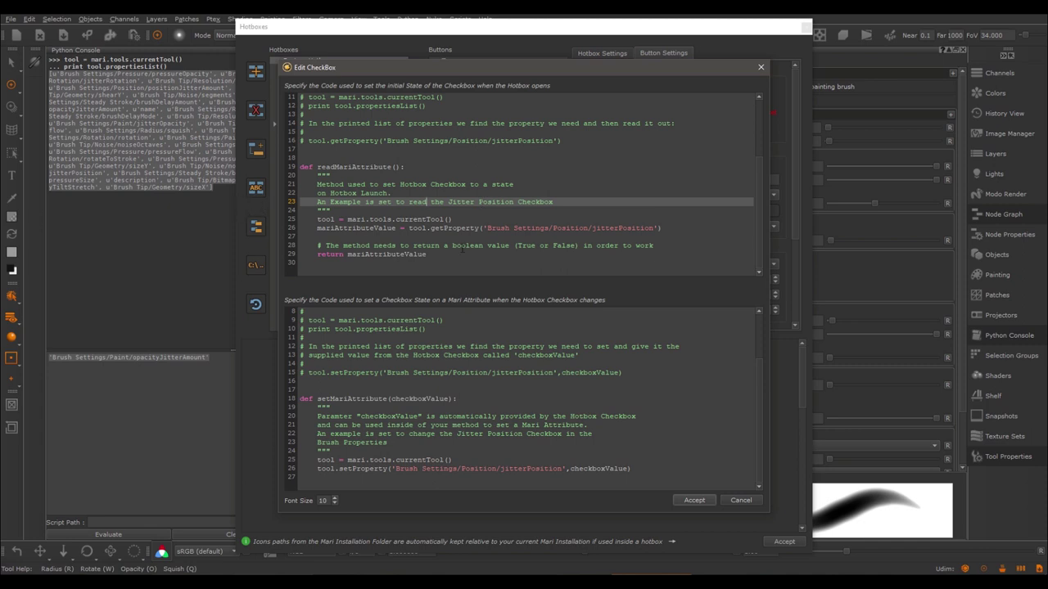
left_click_drag(488, 228, 654, 228)
left_click(608, 203)
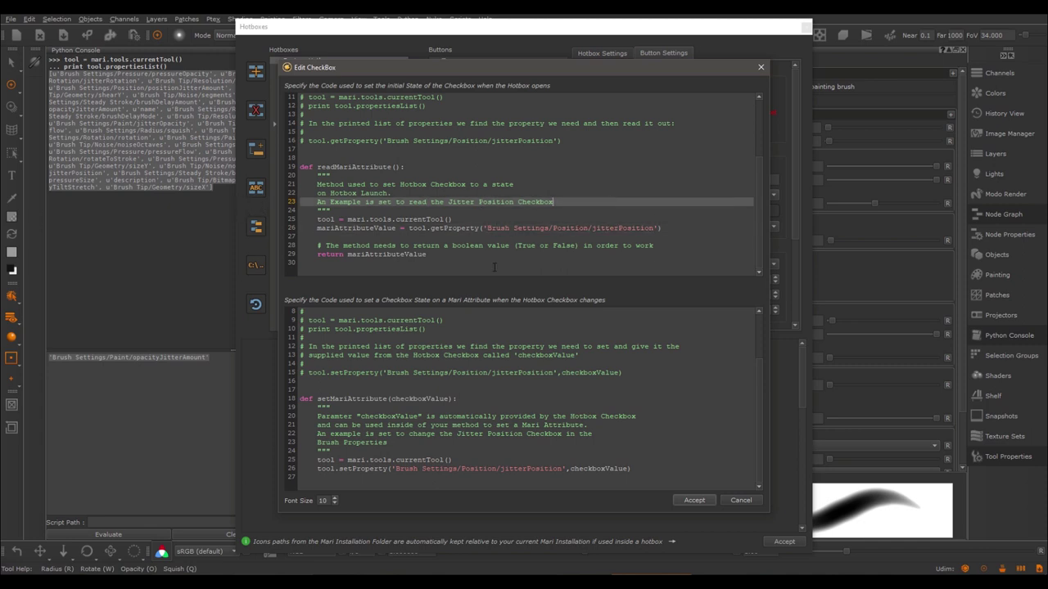